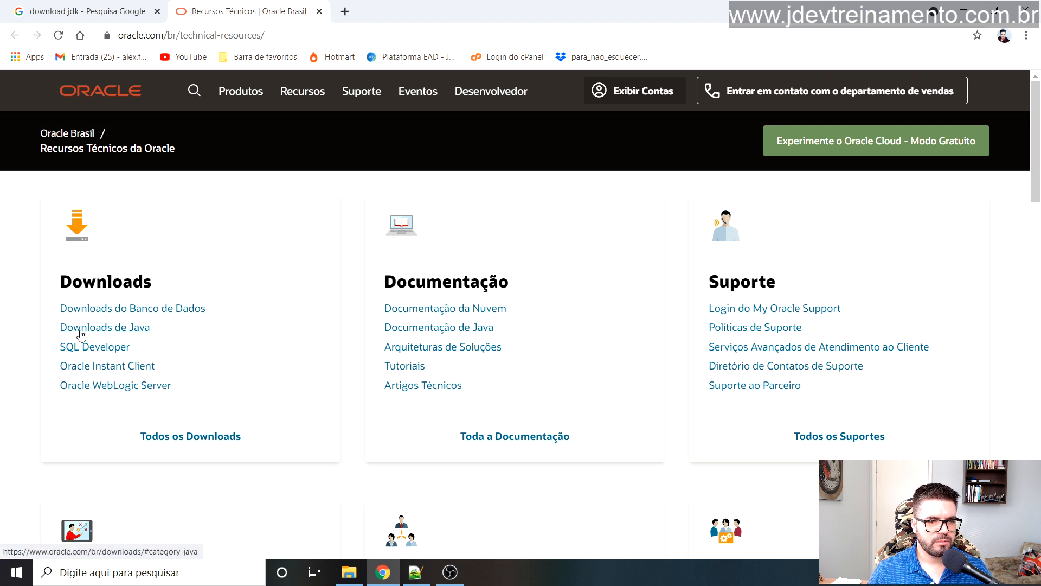
Step: Go from the Java downloads category to Oracle's Java SE downloads page for developers
left_click(116, 331)
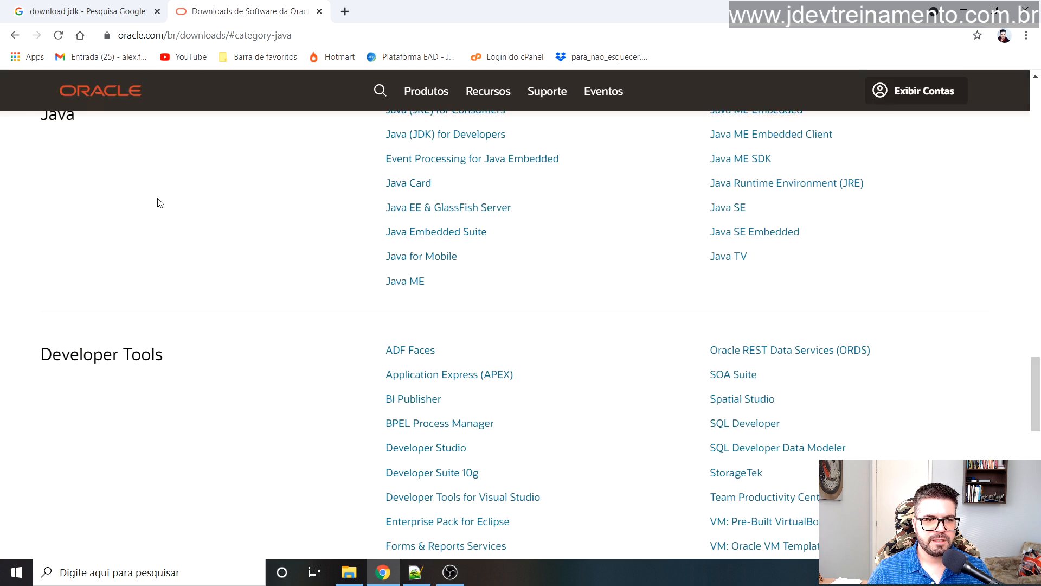
scroll(160, 203, "up", 4)
scroll(70, 206, "down", 4)
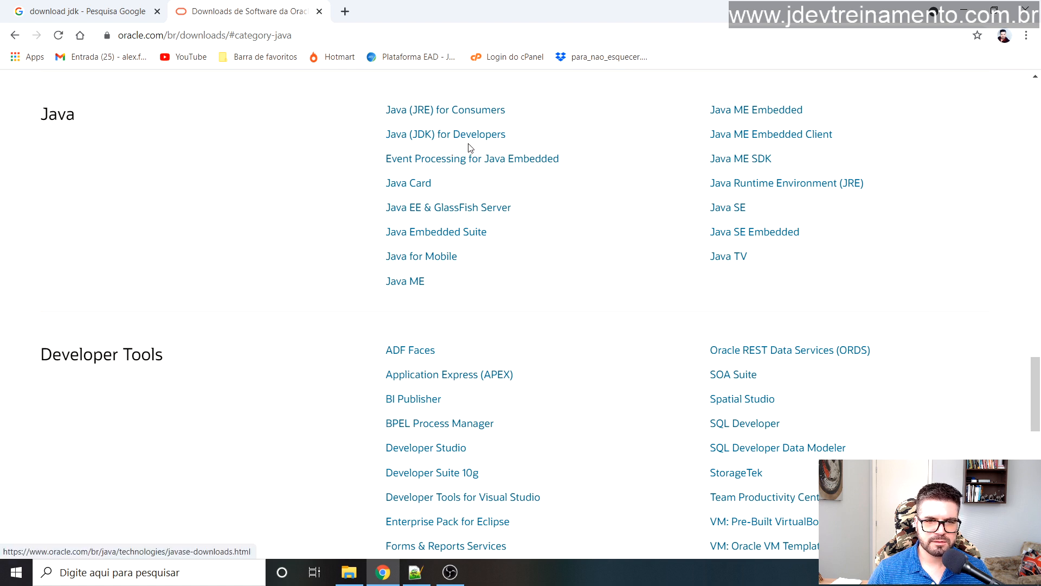
left_click(439, 140)
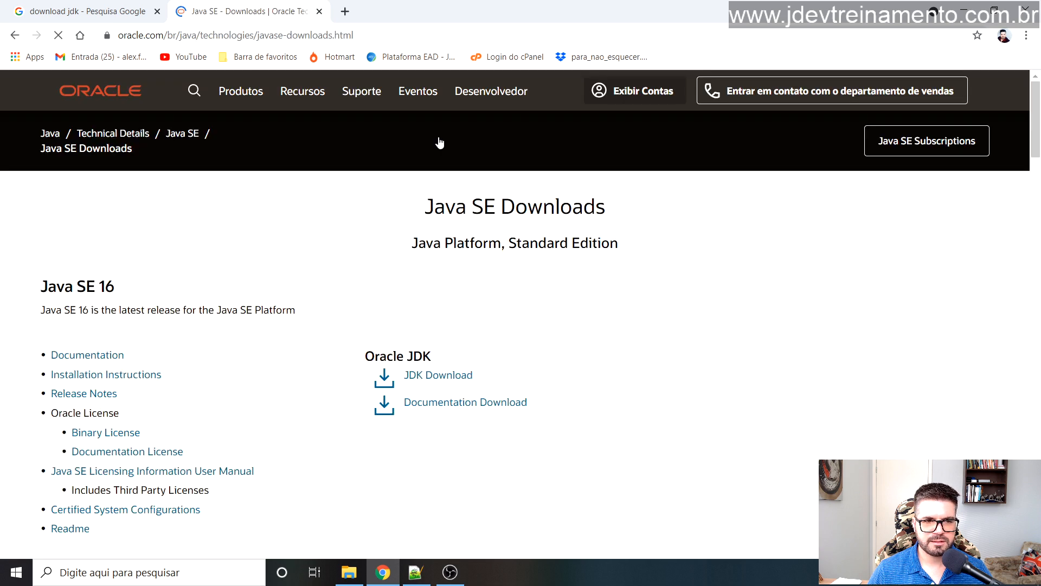
scroll(271, 270, "down", 3)
scroll(274, 216, "up", 3)
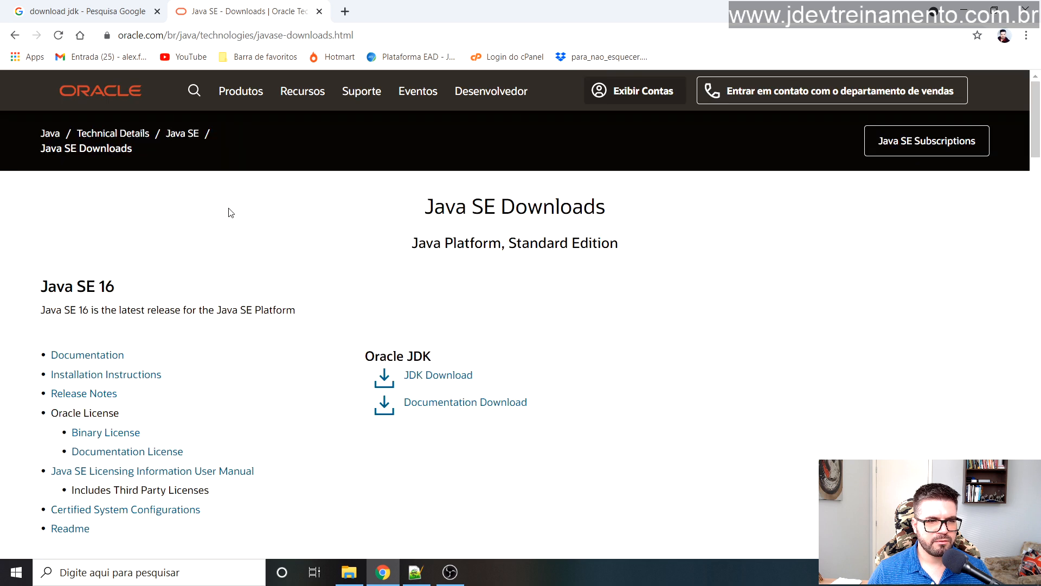
scroll(252, 259, "down", 3)
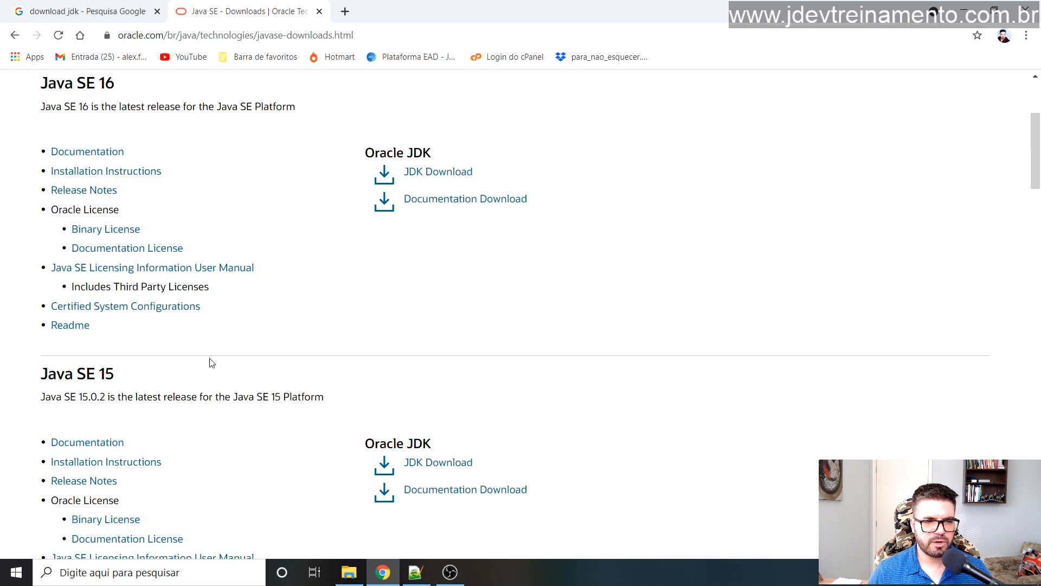
Step: Compare the Java SE 11 (LTS) and Java SE 16 releases, then go to the JDK 16 download page
scroll(172, 244, "down", 9)
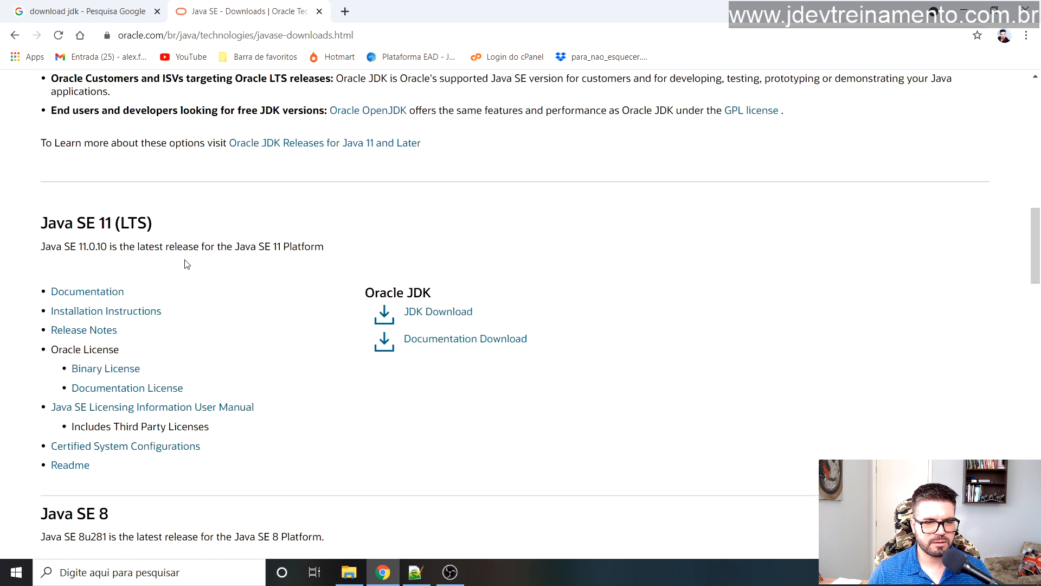
scroll(232, 266, "down", 3)
scroll(108, 210, "up", 3)
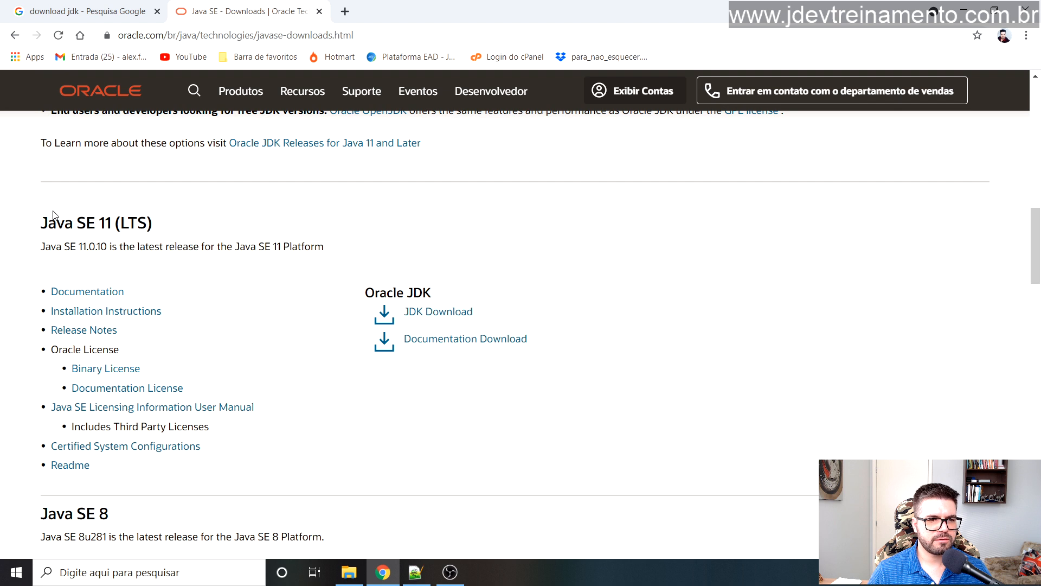
left_click_drag(56, 214, 184, 217)
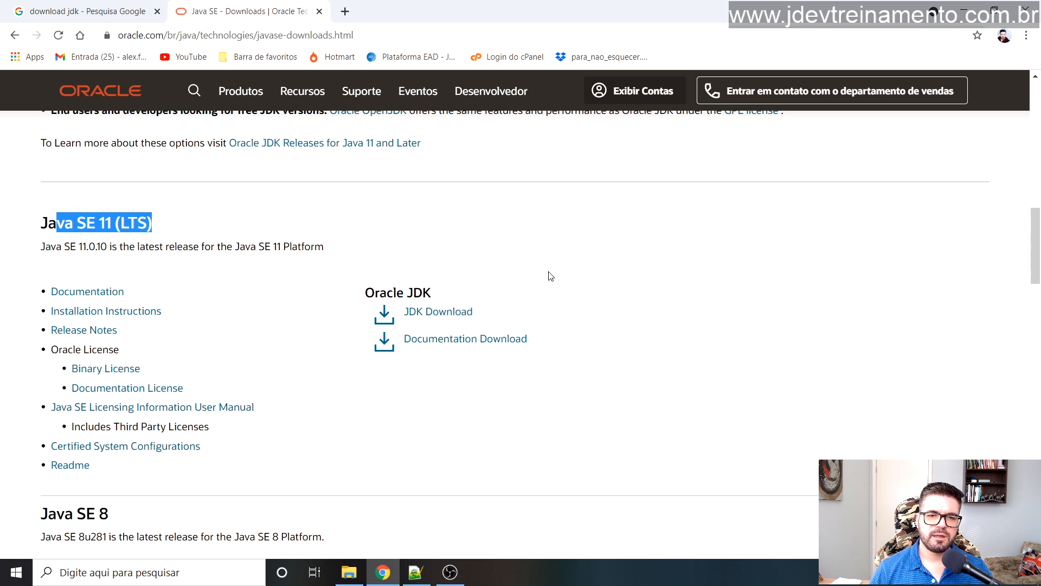
scroll(588, 269, "up", 3)
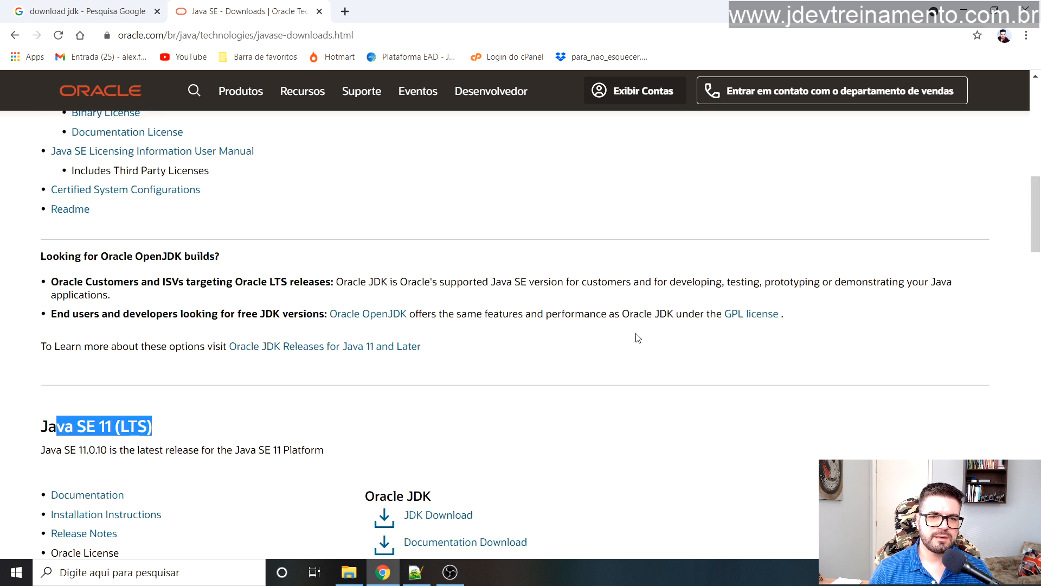
scroll(515, 271, "up", 5)
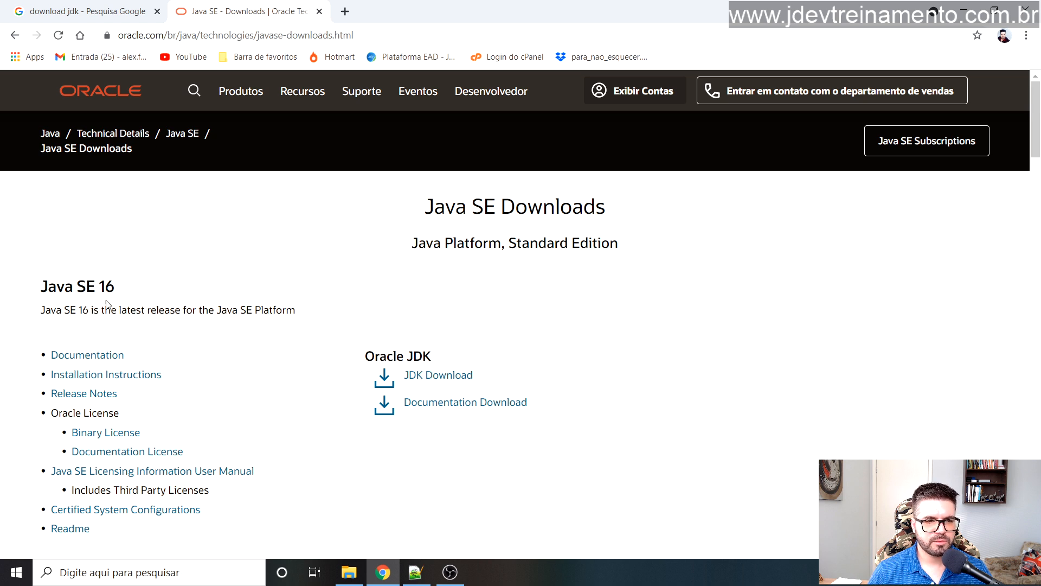
left_click_drag(48, 292, 122, 282)
left_click(352, 271)
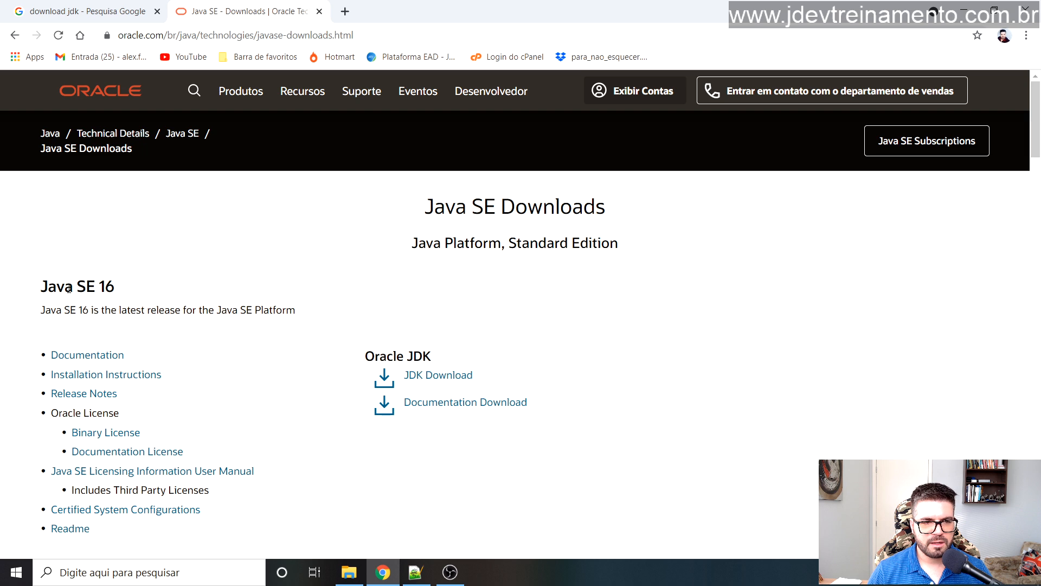
left_click_drag(57, 287, 125, 298)
left_click(428, 376)
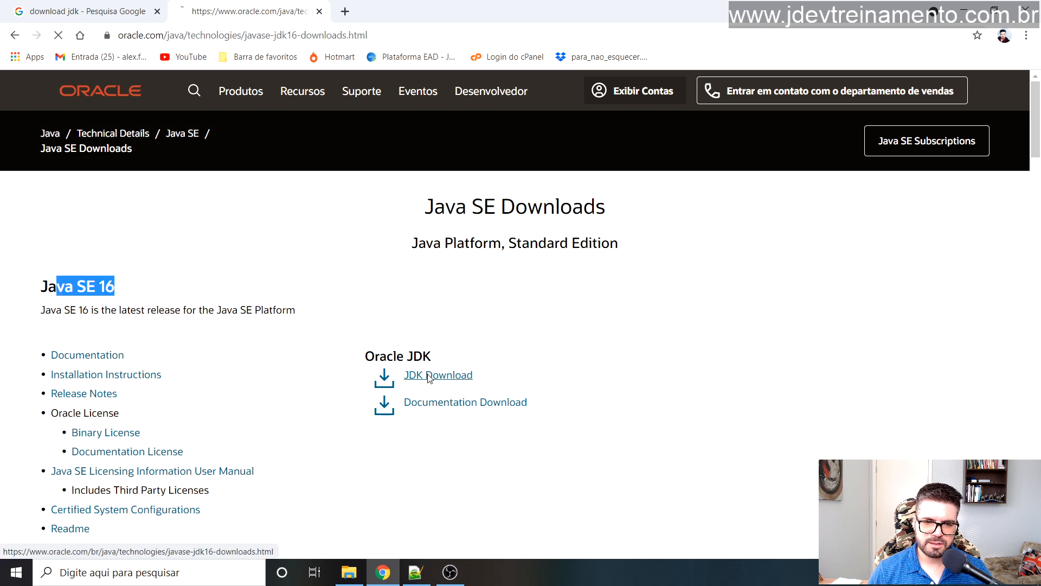
Step: Point out the Java SE Development Kit 16 heading on the JDK 16 download page
scroll(401, 253, "down", 3)
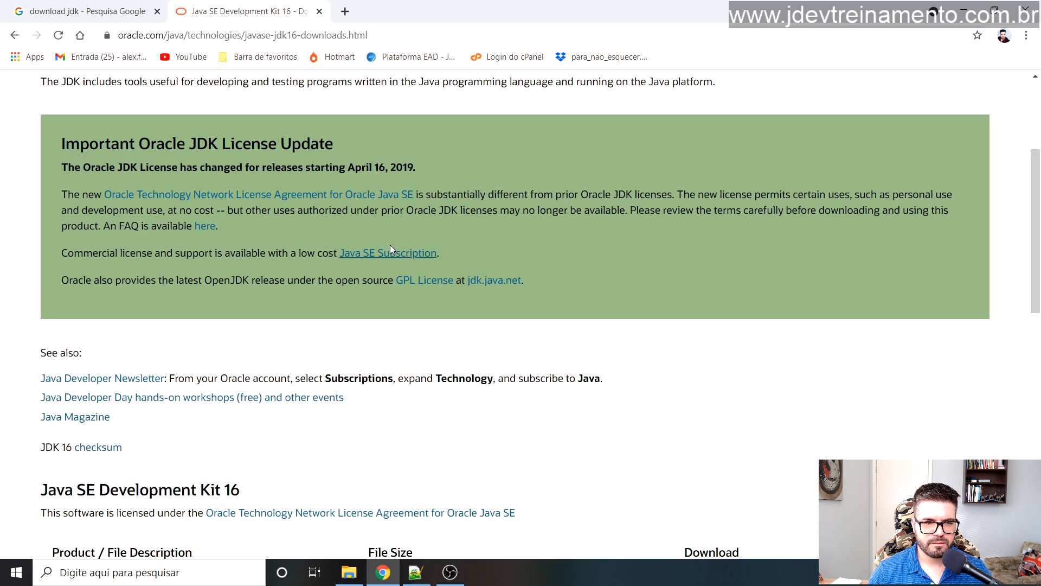
scroll(386, 222, "down", 3)
scroll(382, 214, "down", 3)
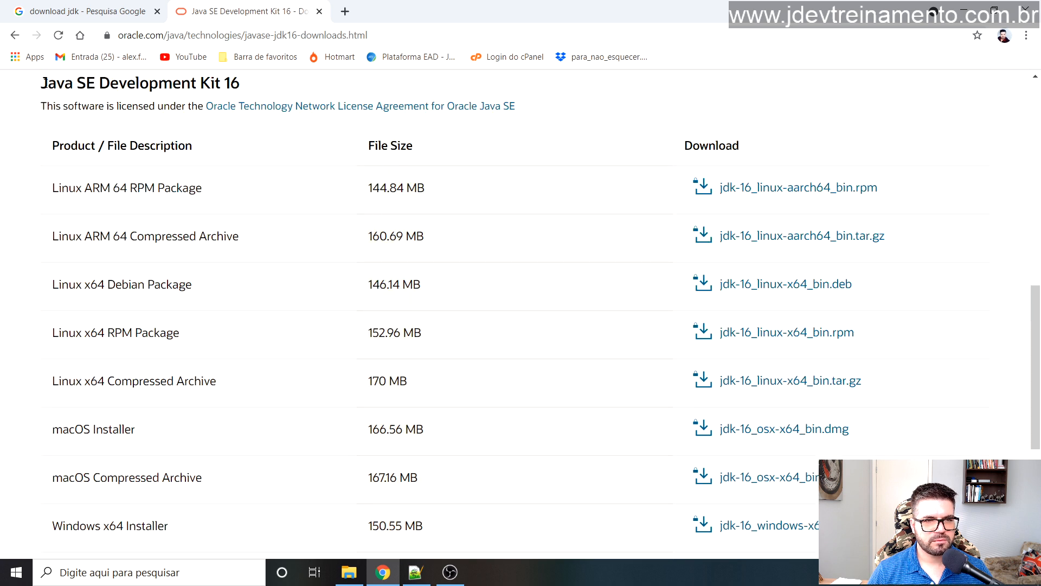
scroll(48, 132, "up", 1)
left_click_drag(48, 133, 286, 149)
left_click(283, 135)
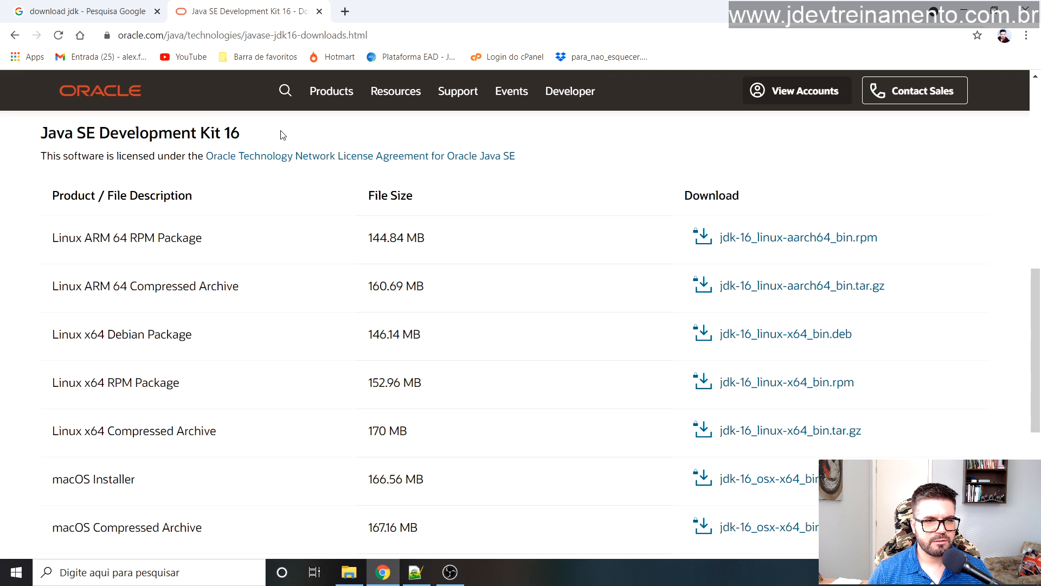
left_click_drag(48, 136, 239, 135)
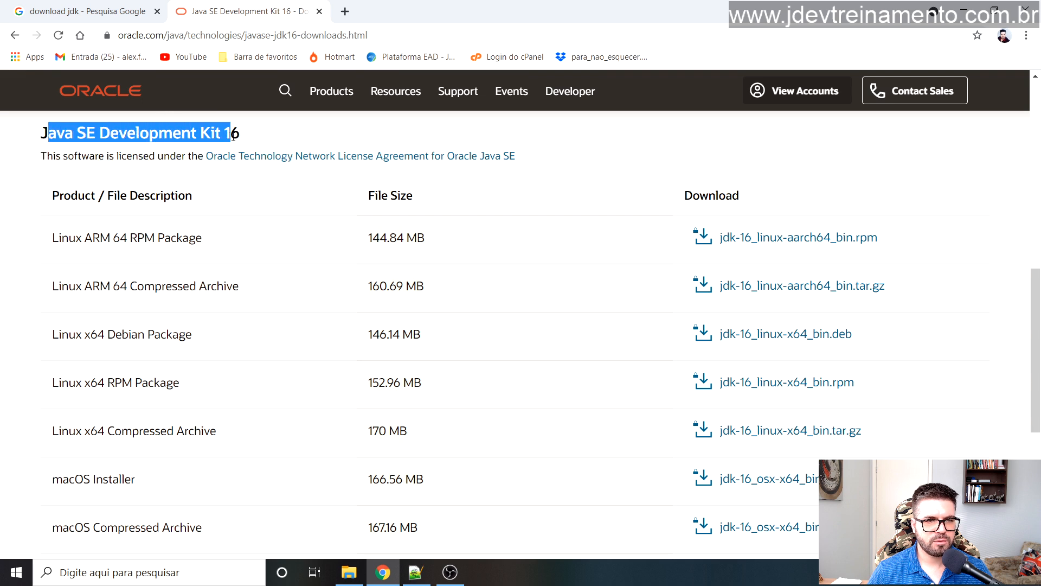
scroll(87, 331, "up", 3)
left_click(87, 331)
left_click_drag(49, 328, 226, 315)
left_click(137, 332)
left_click_drag(42, 338, 141, 337)
left_click_drag(243, 335, 215, 332)
left_click(273, 313)
Step: Point out the Windows x64 Installer row in the download table, then bring up Windows search
scroll(278, 296, "down", 6)
left_click_drag(53, 374, 193, 377)
left_click(107, 376)
left_click_drag(86, 374, 169, 368)
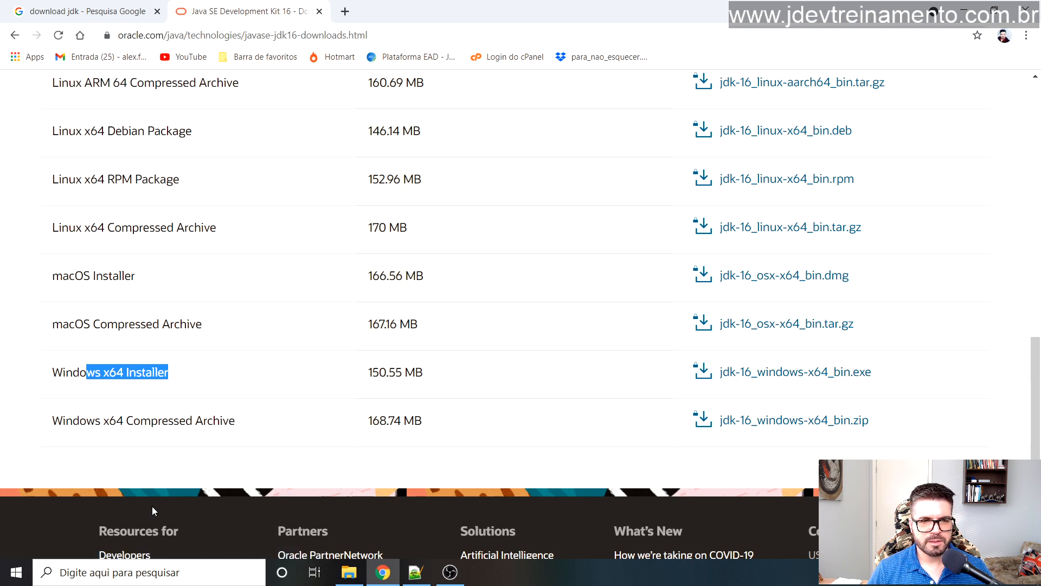
left_click(115, 579)
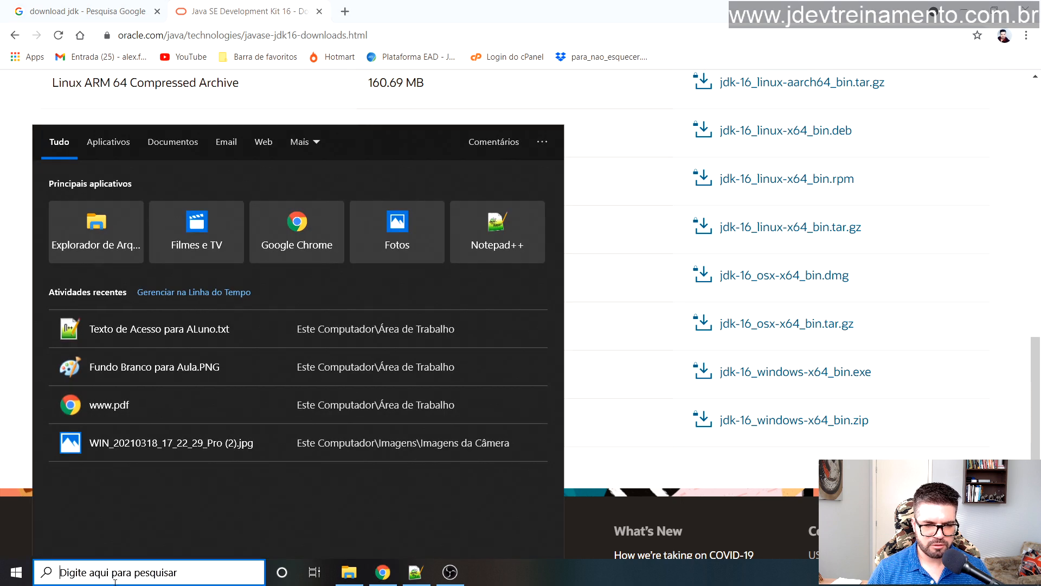
Step: Show the properties of 'Meu computador', highlight 'de 64 bits' under Tipo de sistema, and return to Chrome
type("meu")
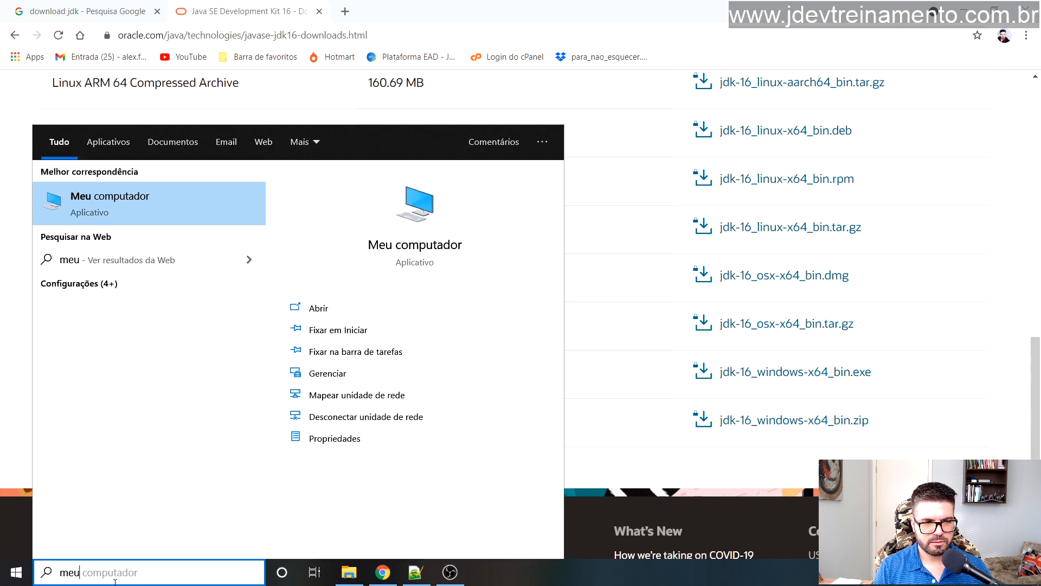
type(" com")
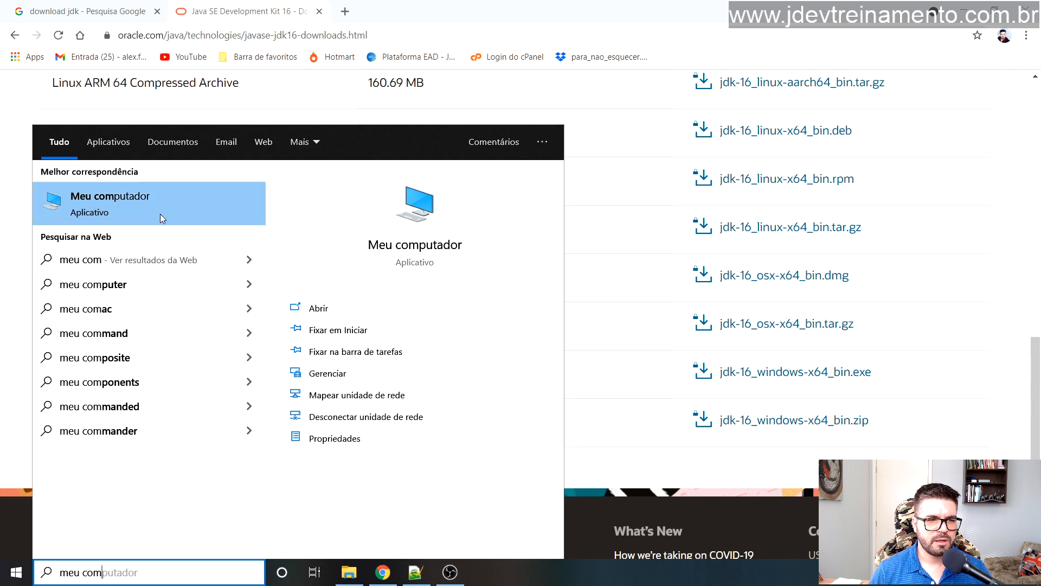
right_click(146, 203)
left_click(213, 326)
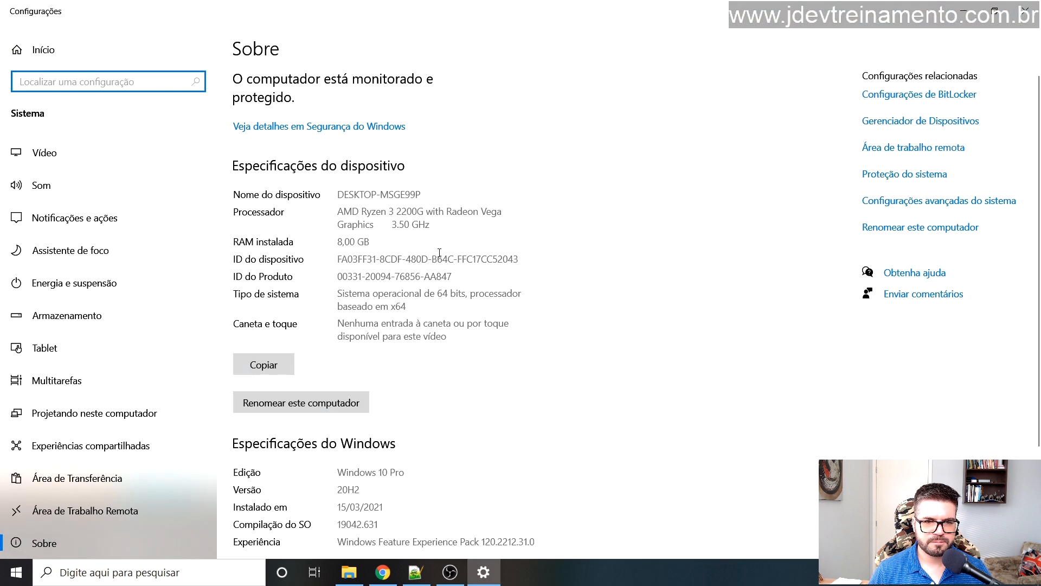
left_click_drag(338, 293, 422, 292)
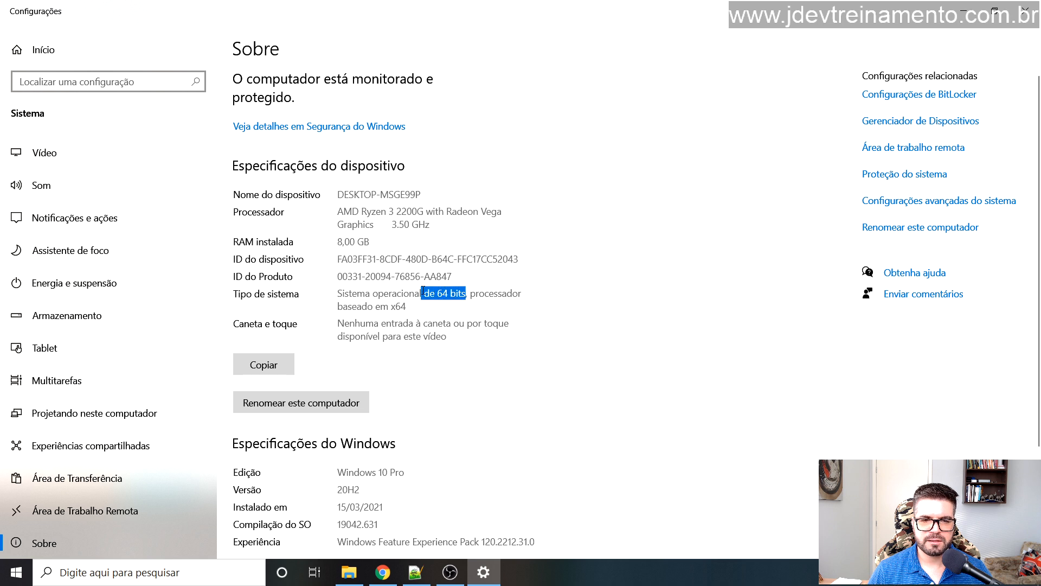
left_click(382, 576)
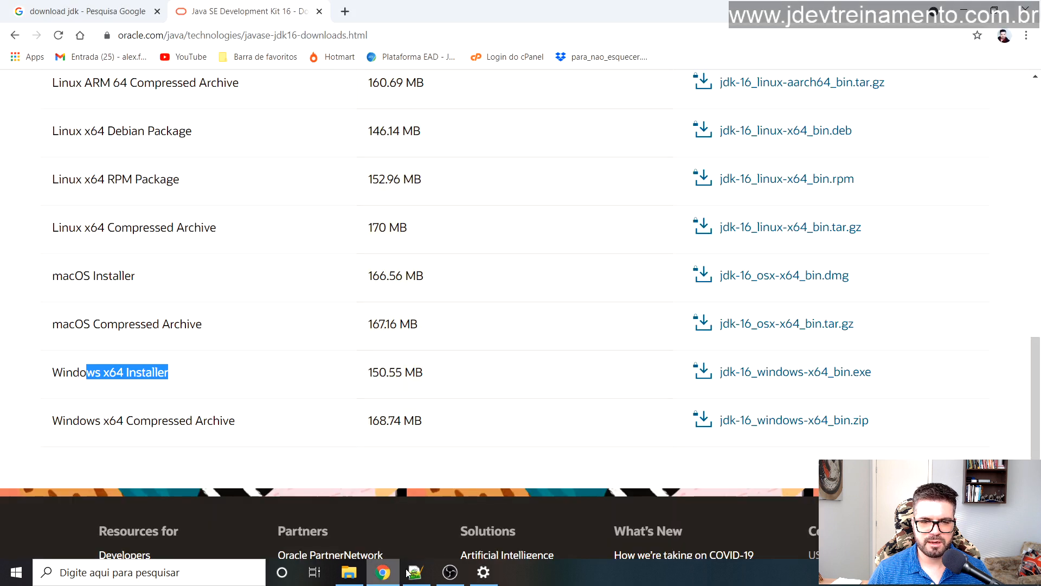
left_click_drag(41, 372, 131, 371)
left_click(32, 375)
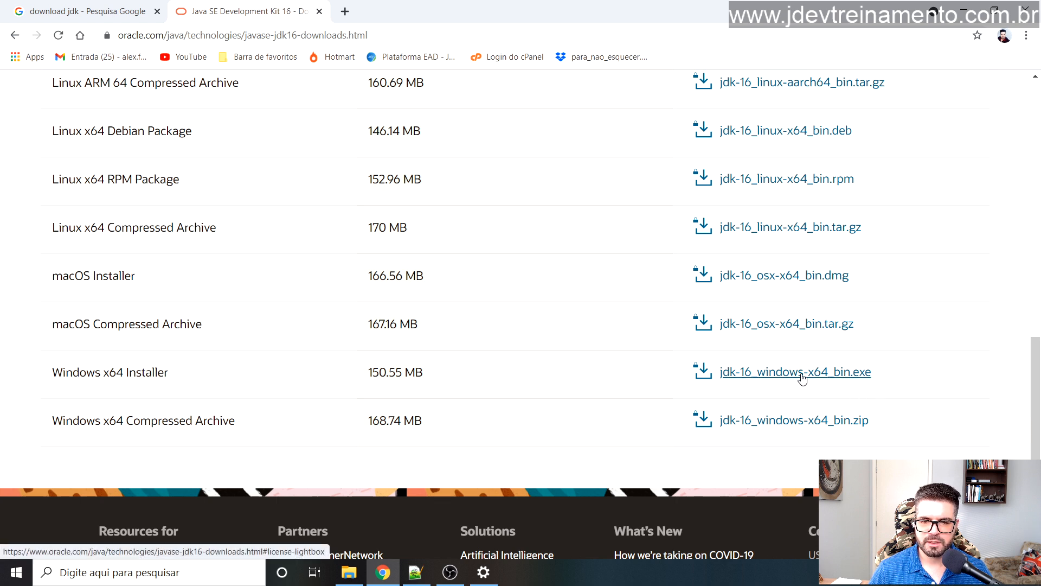
left_click(483, 572)
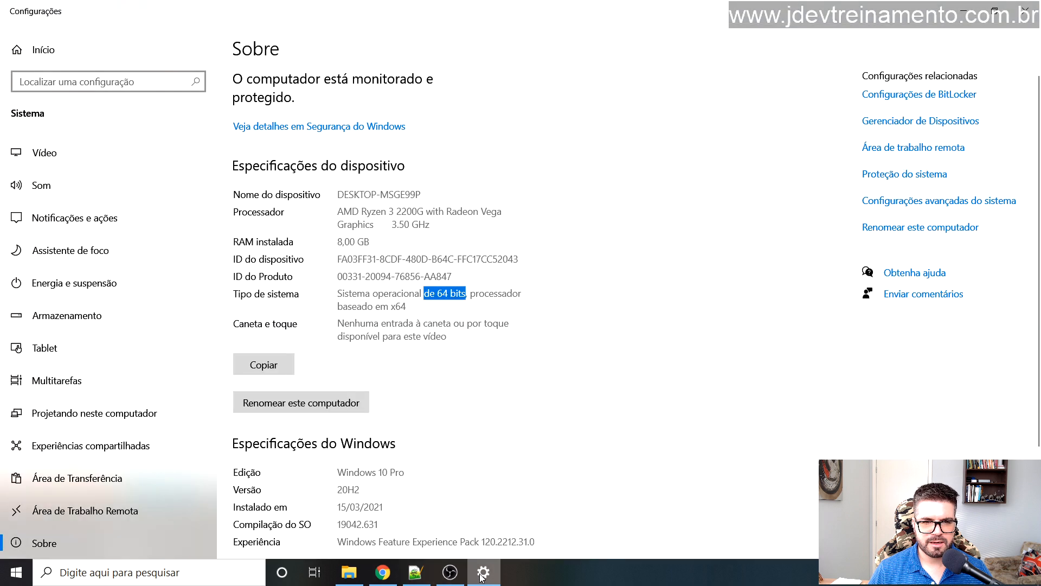
left_click(457, 293)
mouse_move(430, 293)
left_mouse_down()
mouse_move(460, 293)
mouse_move(439, 299)
left_mouse_up()
left_click(459, 293)
key("alt+Tab")
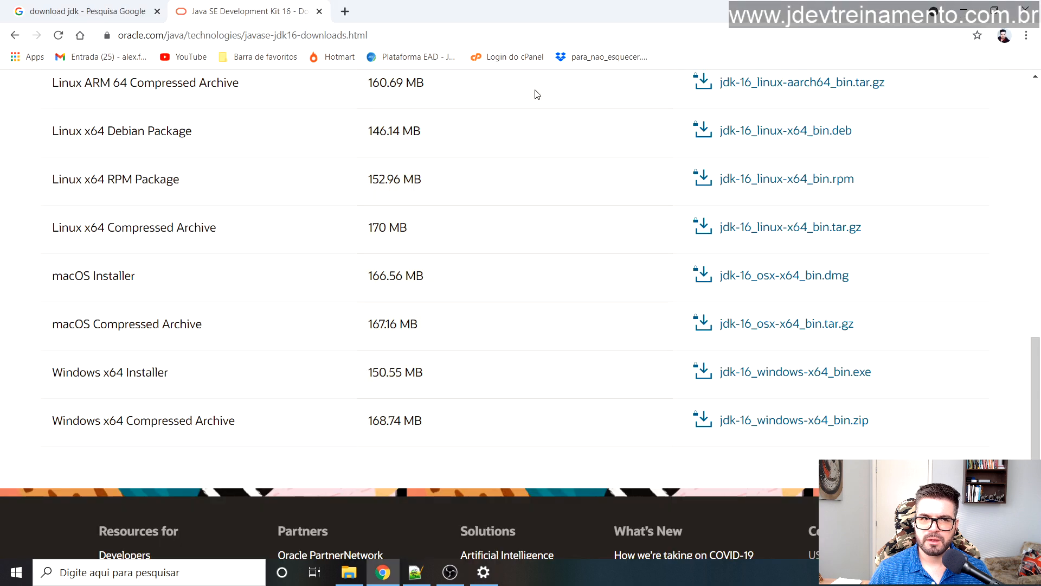
Step: Search Google for 'download jdk 32 bits' and open Oracle's JDK 8 downloads page in a new tab
left_click(98, 7)
left_click(201, 95)
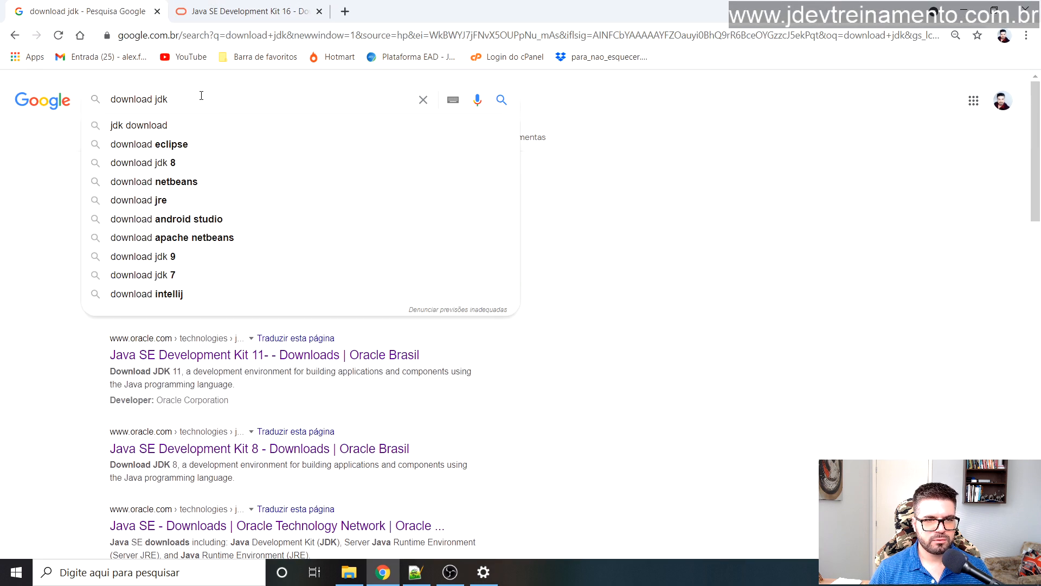
type("3")
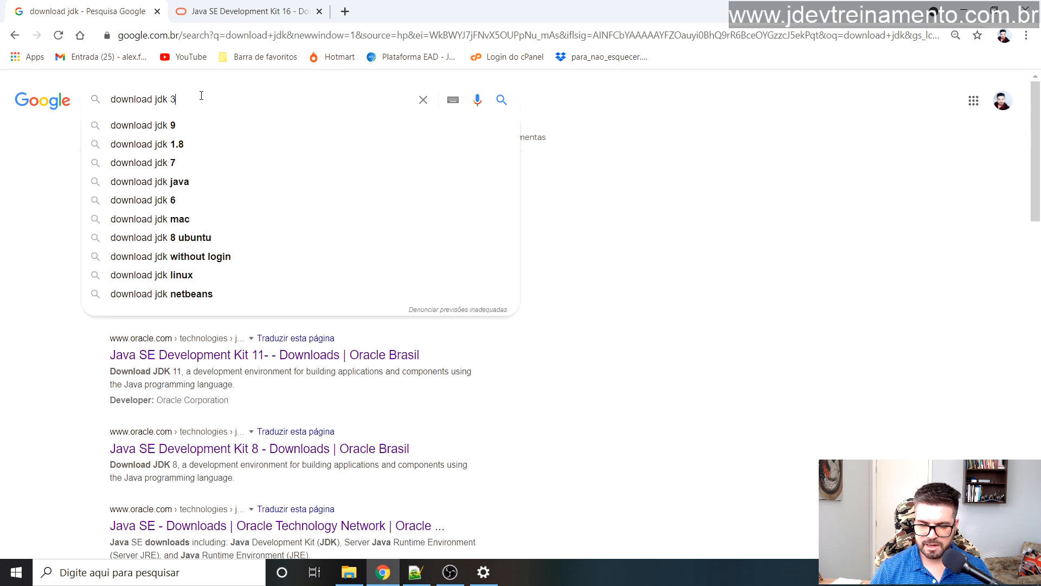
type("2")
left_click(214, 129)
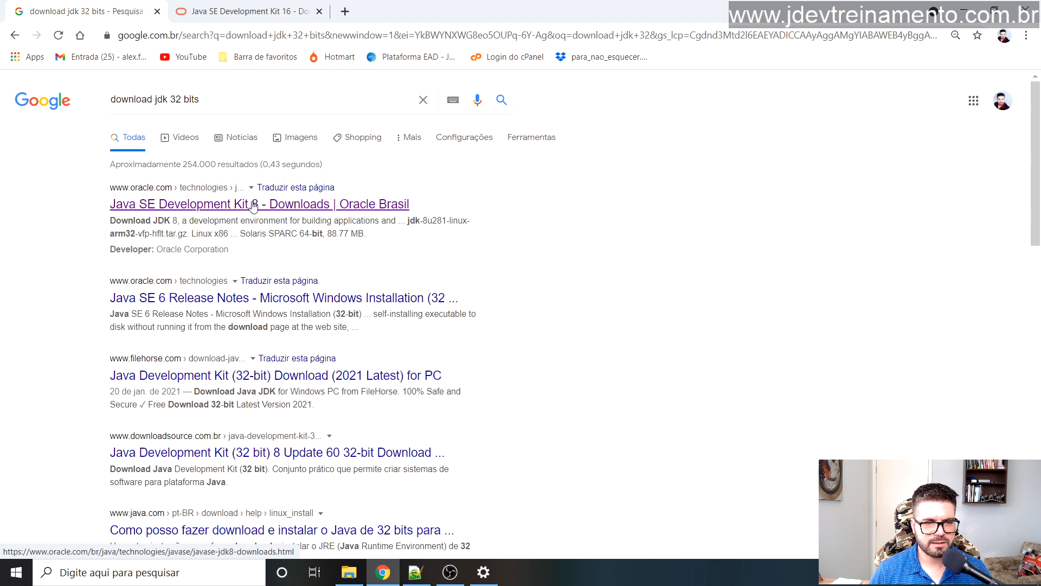
left_click(237, 206)
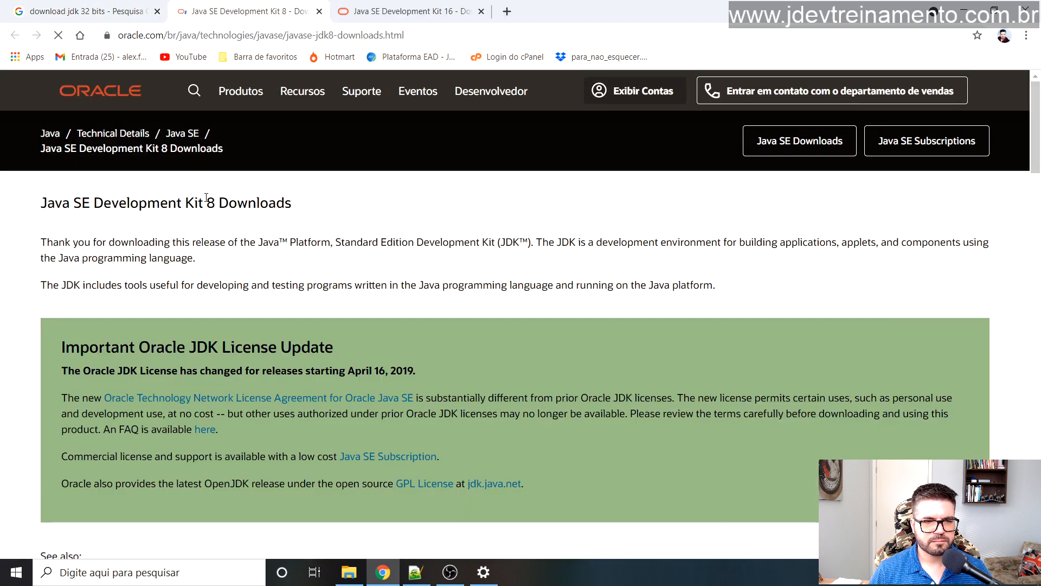
Step: Point out the JDK 8u281 heading and its 32-bit Windows x86 installer row
scroll(201, 190, "down", 6)
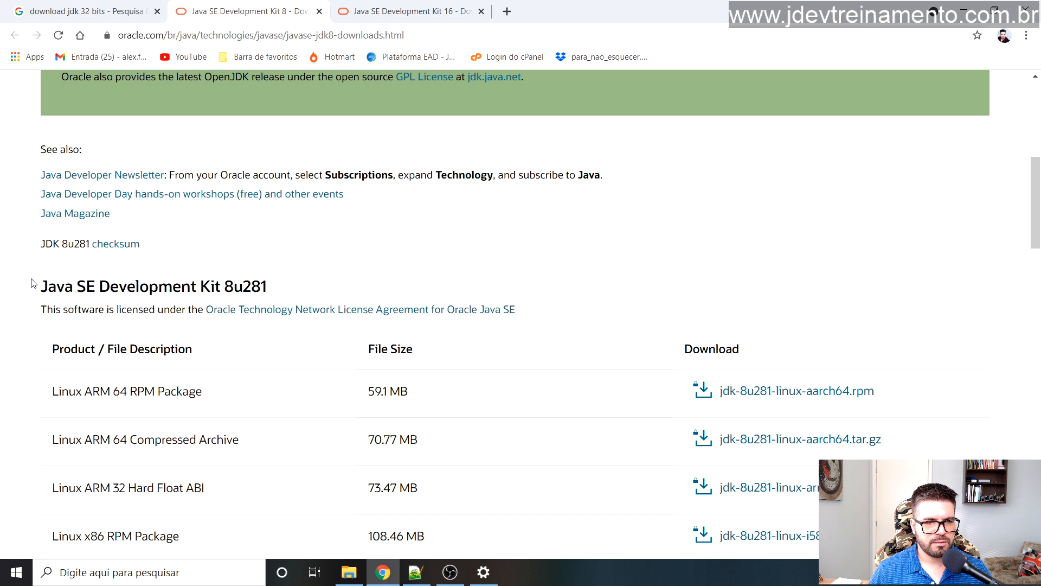
left_click_drag(56, 291, 265, 286)
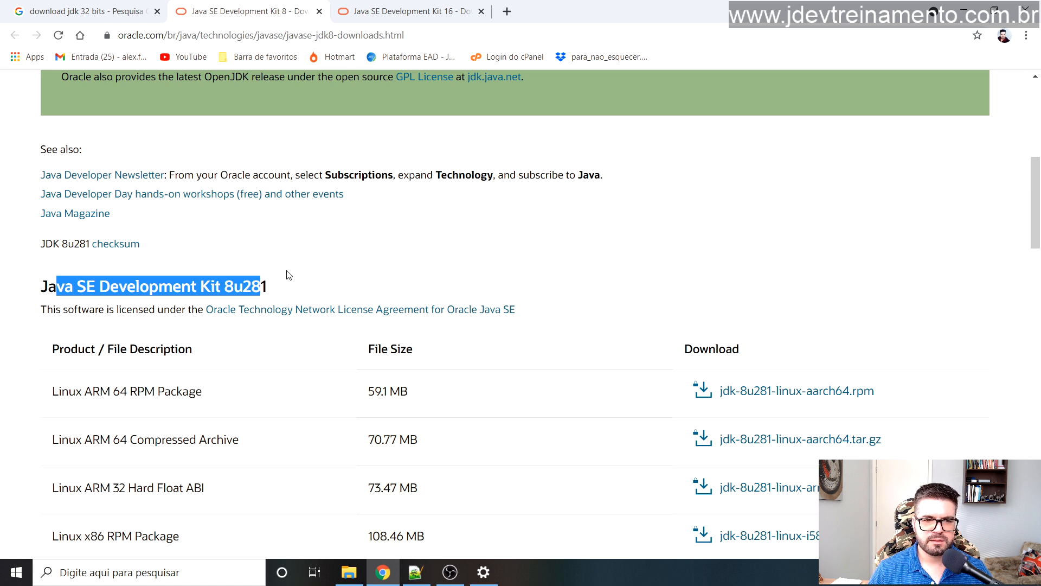
left_click(175, 288)
left_click_drag(40, 287, 287, 283)
left_click(328, 268)
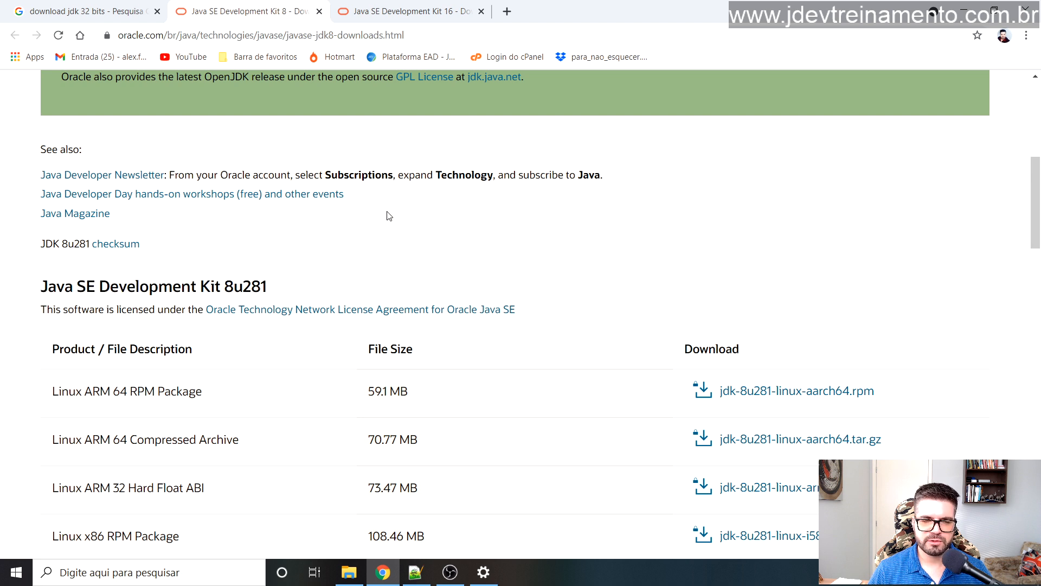
scroll(399, 209, "down", 3)
scroll(353, 211, "down", 6)
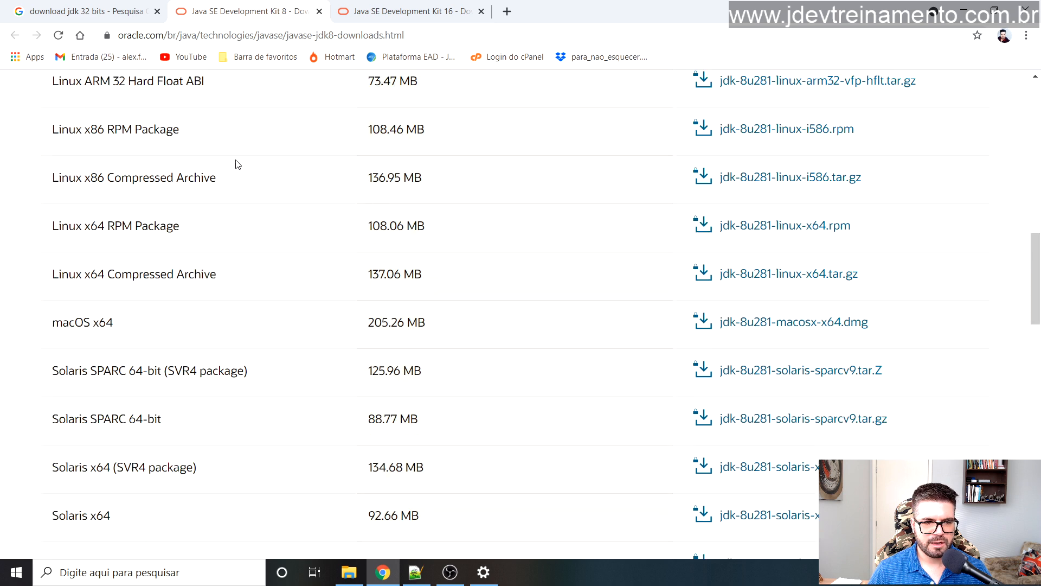
left_click_drag(54, 361, 103, 362)
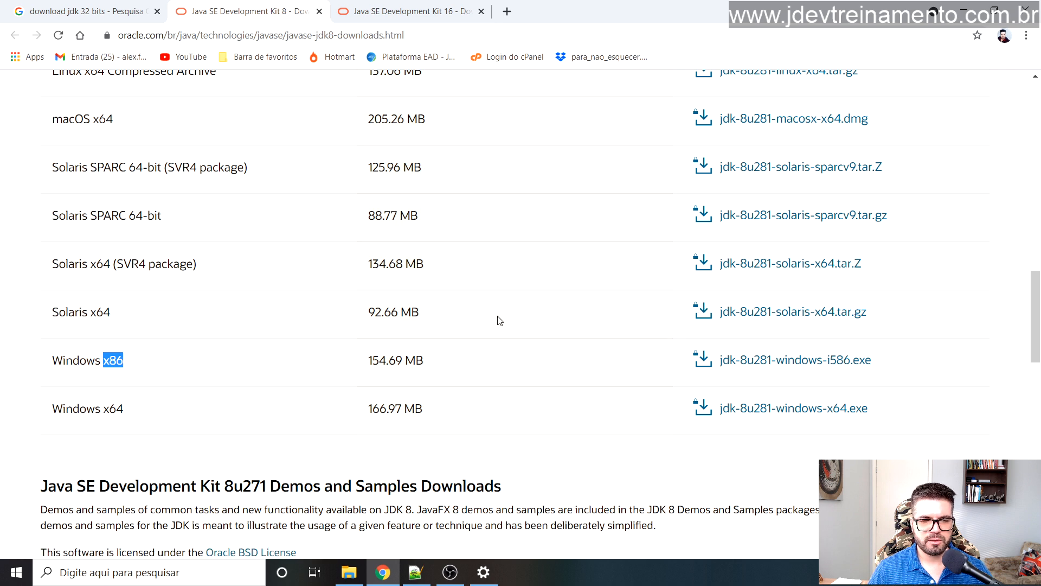
Step: Select the full Java SE Development Kit 8u281 heading, then return to the JDK 16 tab
scroll(257, 373, "up", 10)
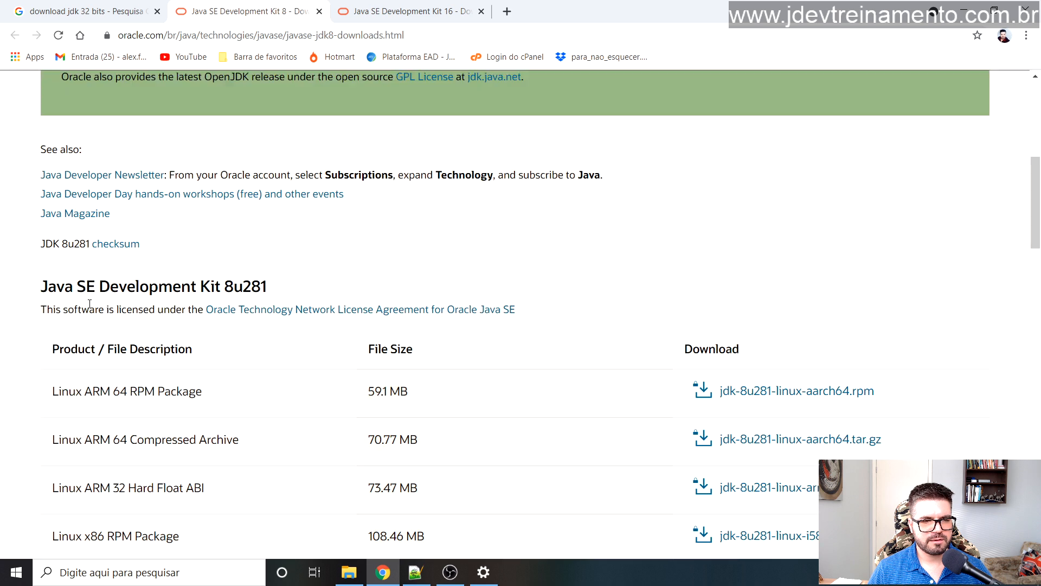
left_click_drag(74, 287, 235, 286)
left_click_drag(41, 286, 260, 288)
left_click(264, 288)
left_click(310, 287)
triple_click(180, 278)
scroll(846, 364, "down", 10)
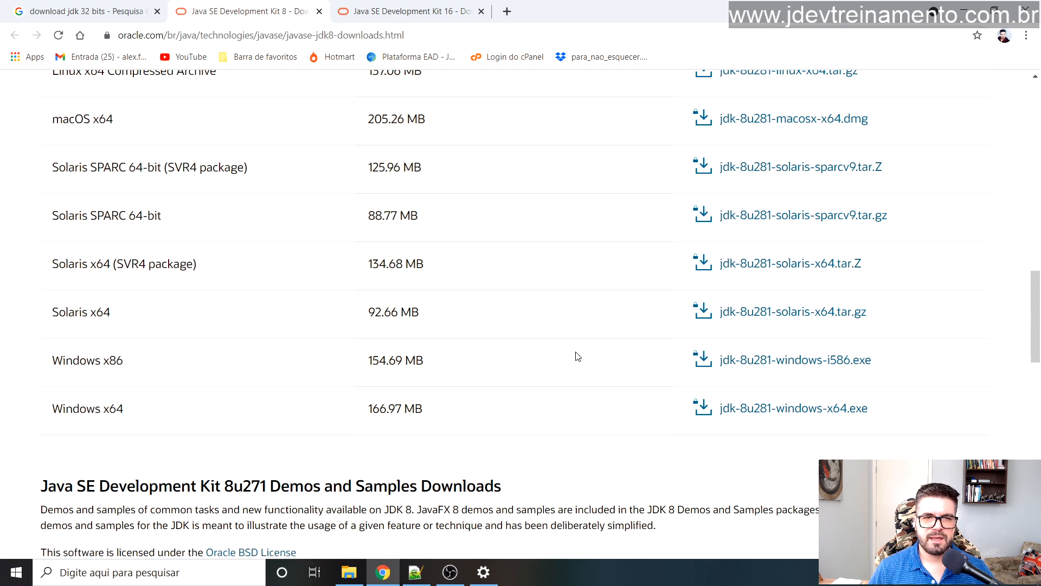
left_click(381, 8)
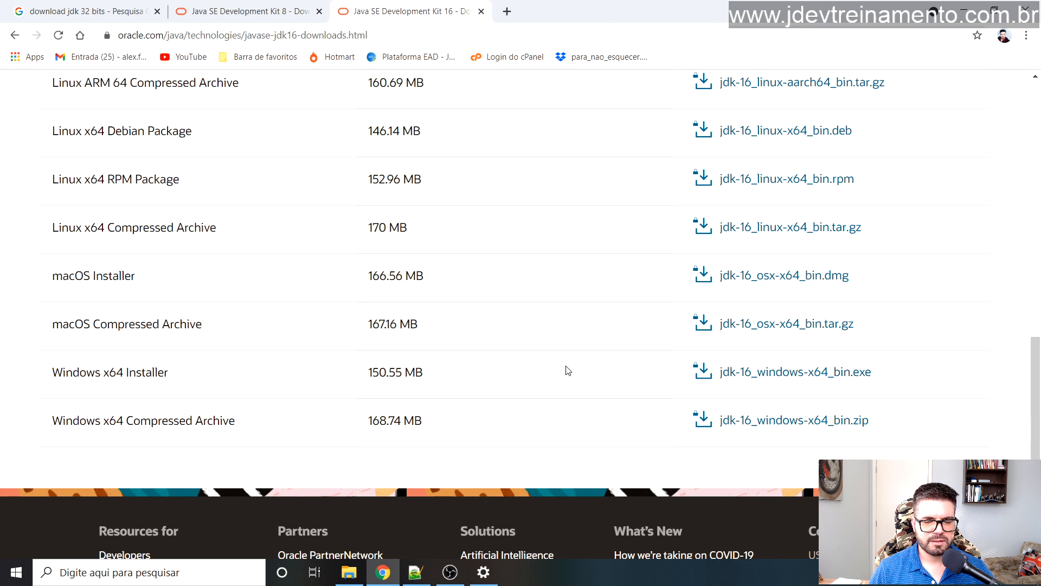
Step: Accept the Oracle license, download jdk-16_windows-x64_bin.exe, and view Chrome's downloads list
left_click(783, 374)
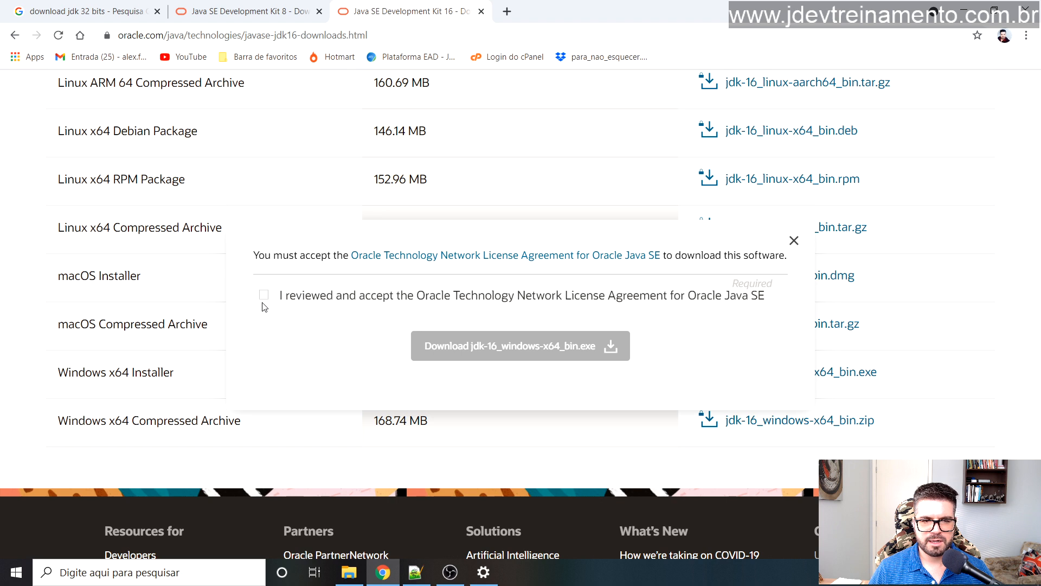
left_click(264, 296)
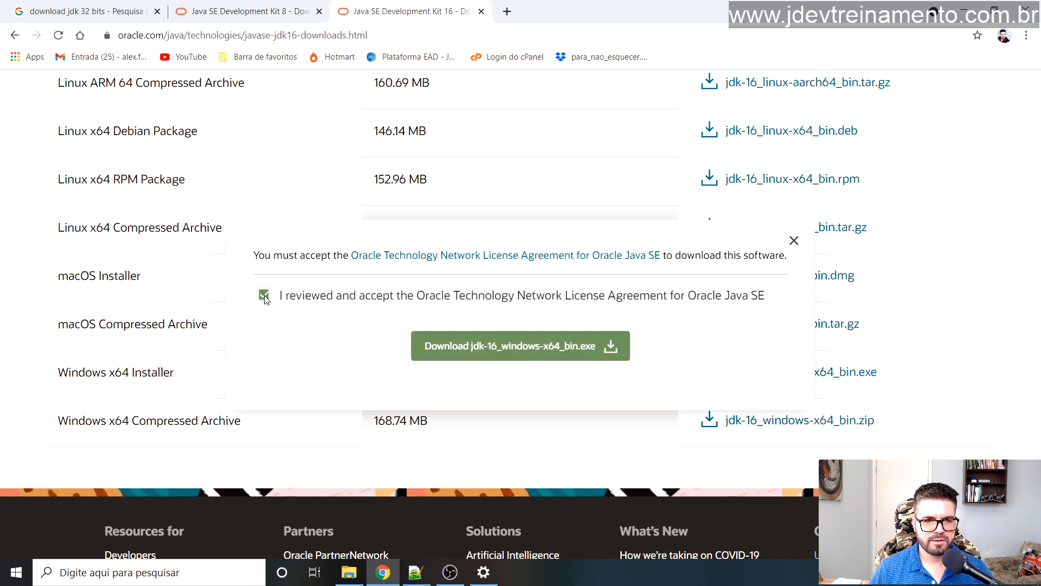
left_click(476, 347)
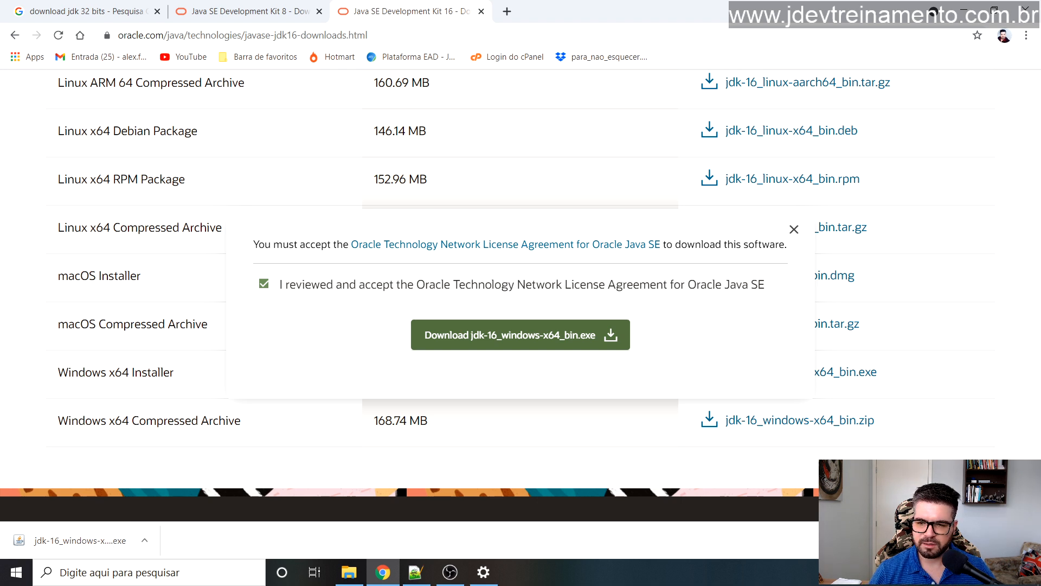
key("ctrl+j")
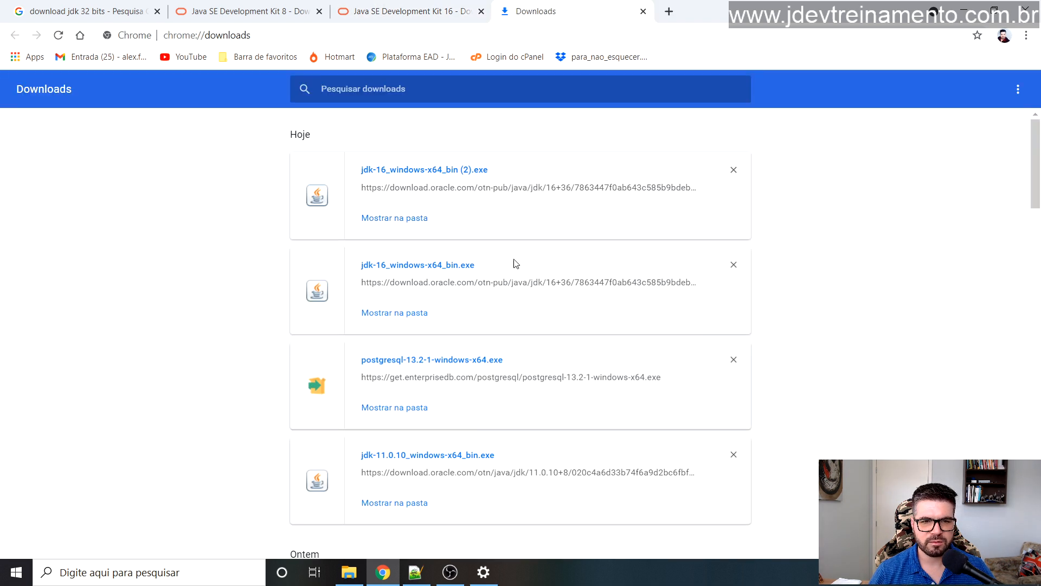
Step: In the Downloads folder, delete jdk-16_windows-x64_bin (1) and (2), then minimize Explorer
left_click(409, 217)
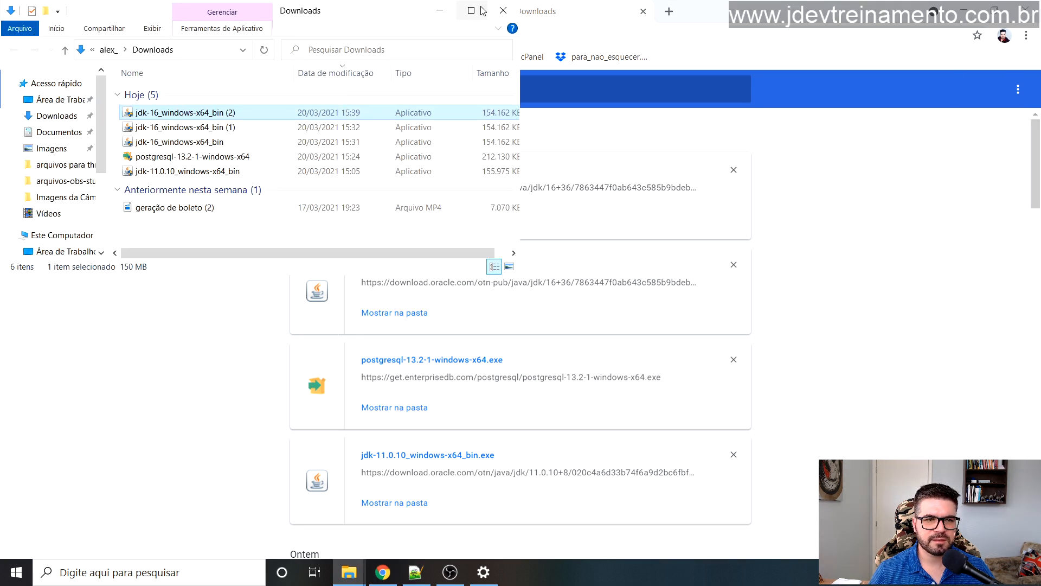
left_click(53, 111)
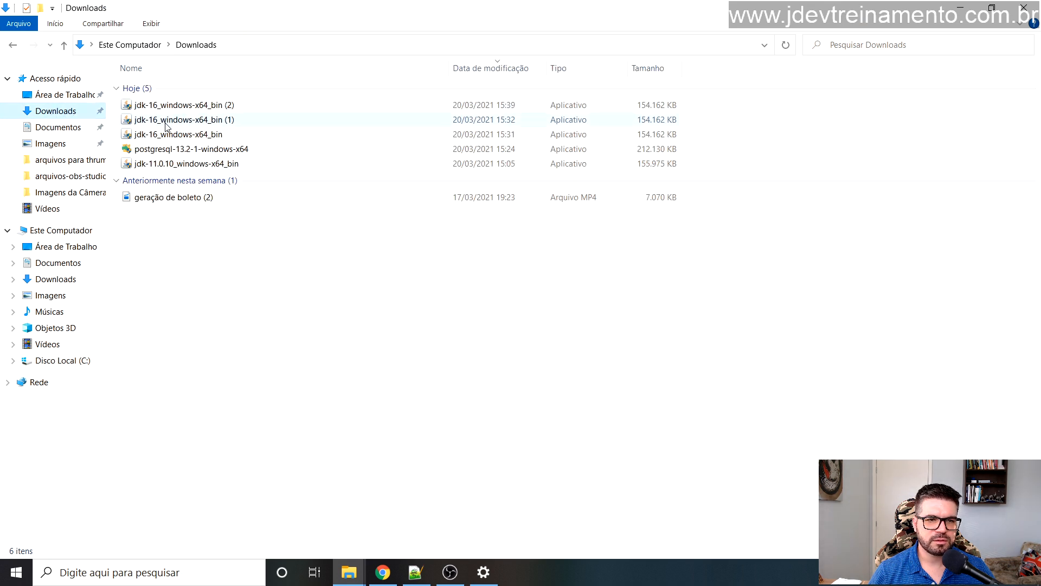
left_click(154, 134)
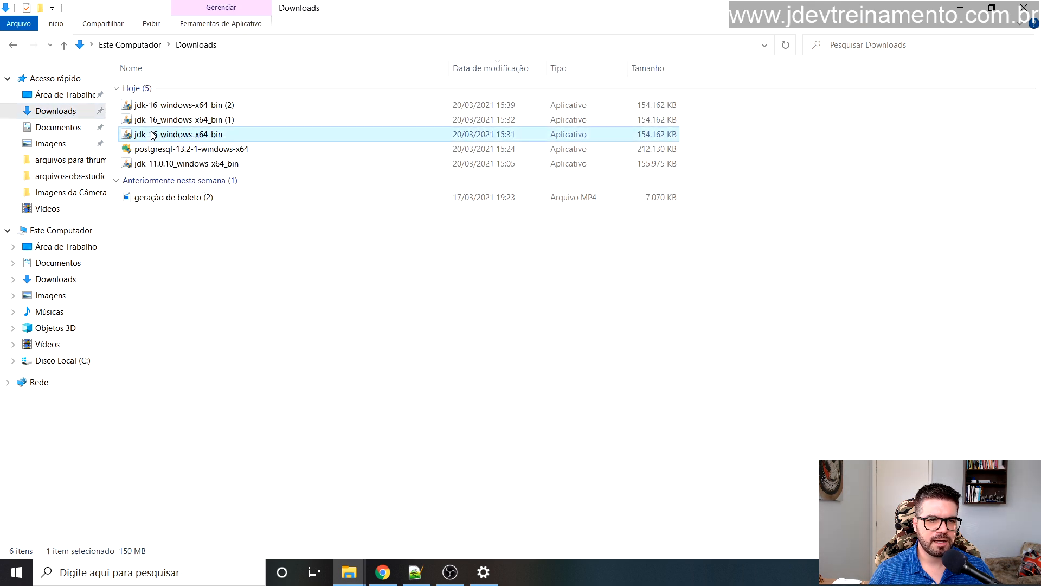
left_click(417, 106)
key("shift+Down")
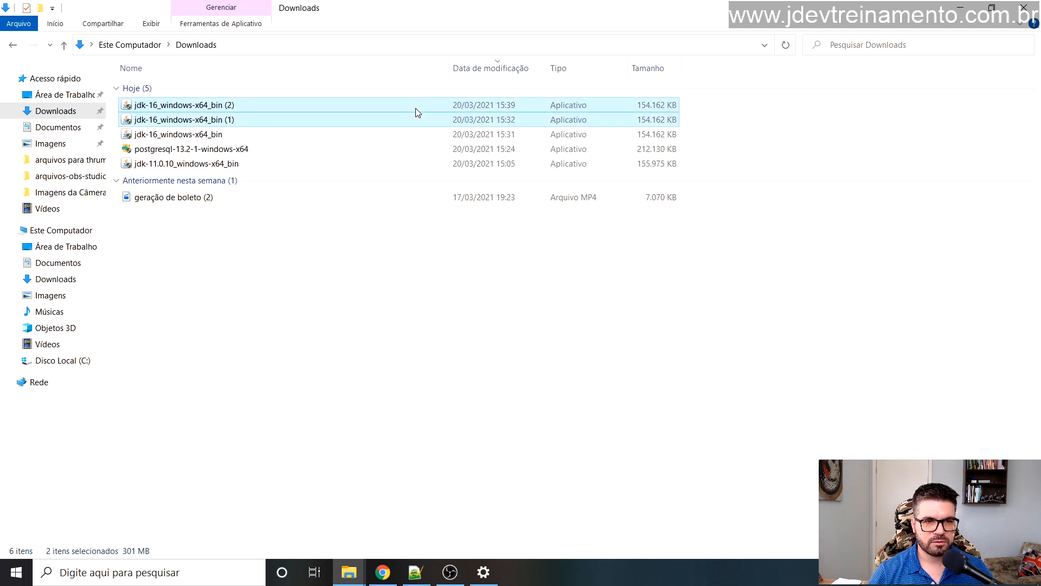
key("Delete")
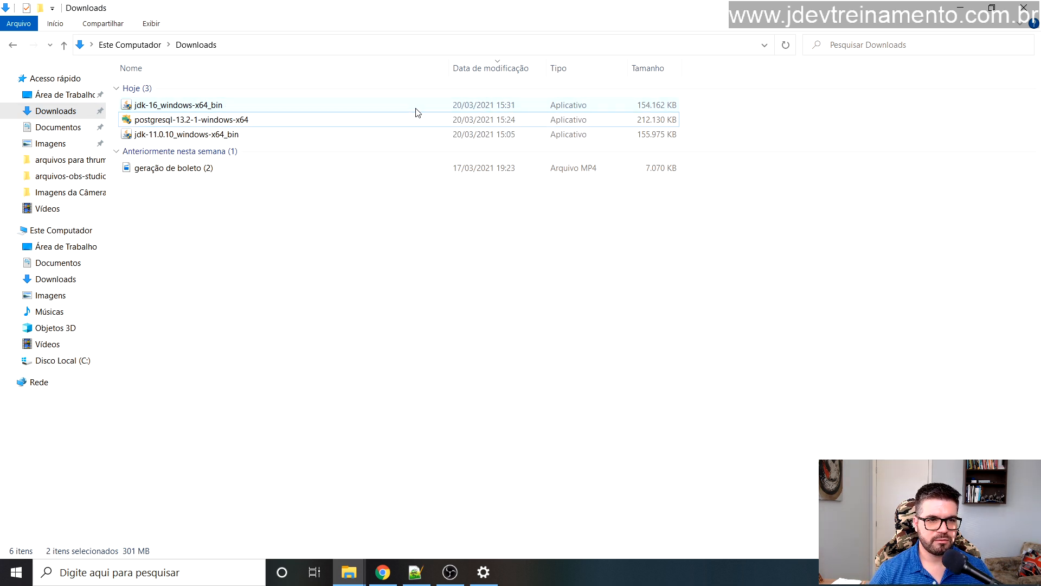
left_click(262, 108)
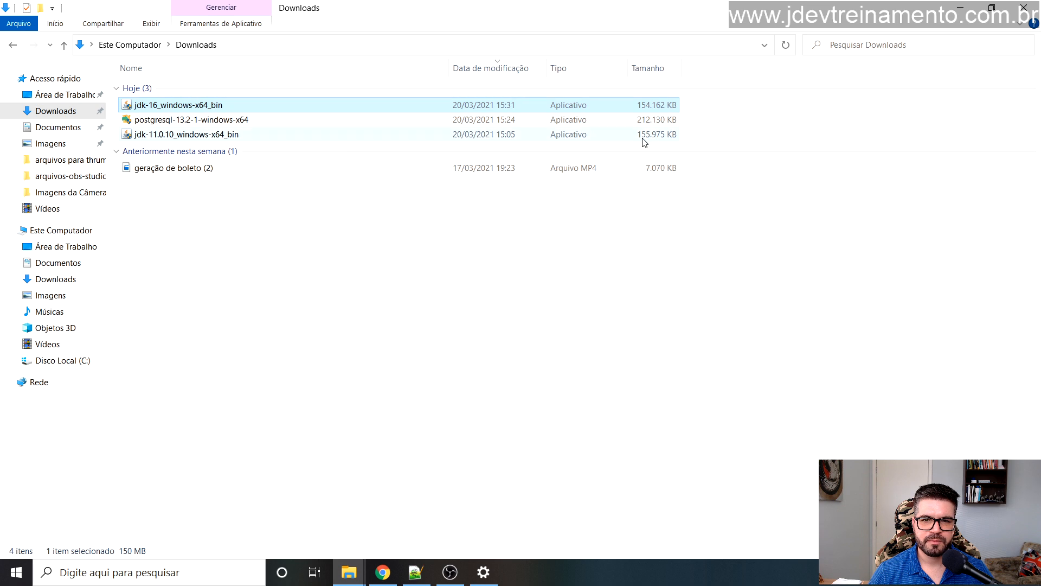
left_click(960, 7)
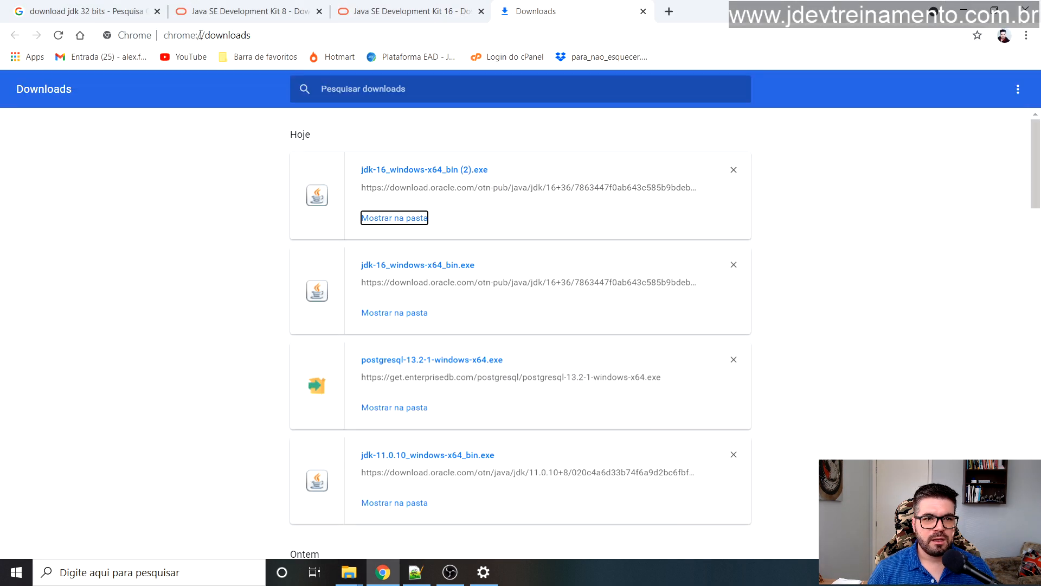
Step: Search Google for 'download postgresql' and open the postgresql.org Downloads page
left_click(79, 35)
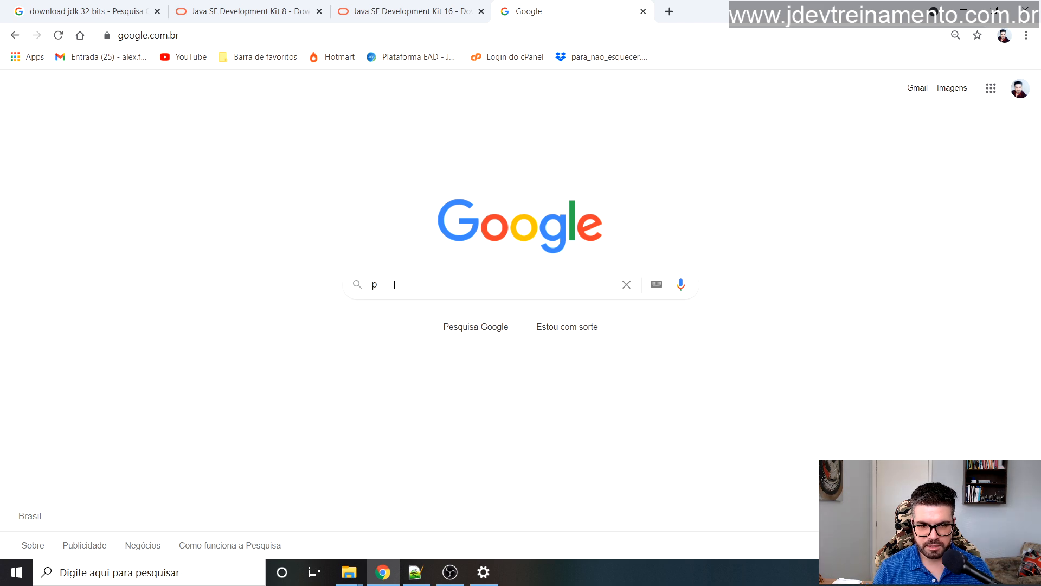
type("po")
key("BackSpace")
key("BackSpace")
type("down")
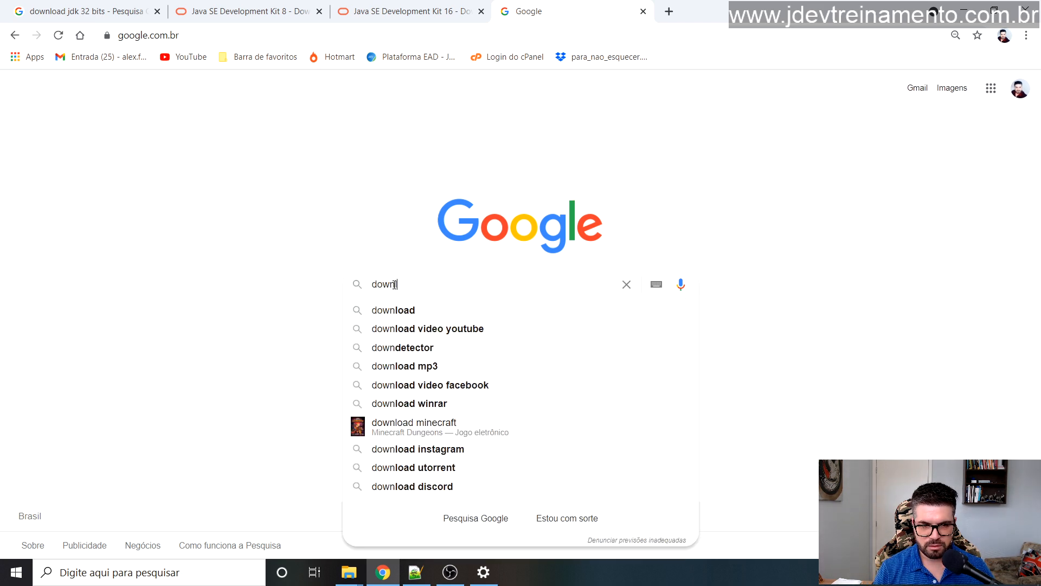
type("load ")
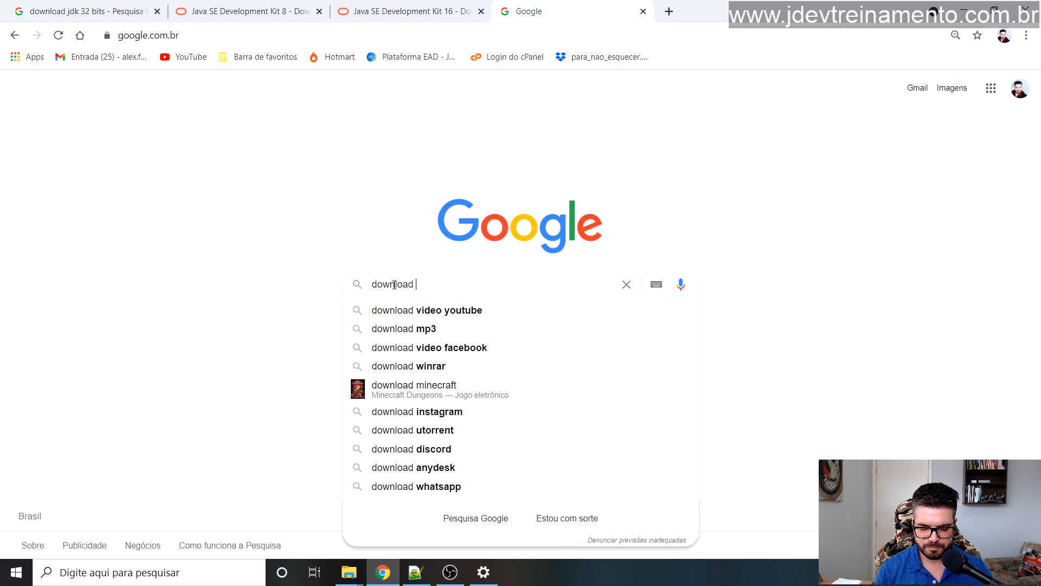
type("postgresql")
key("Return")
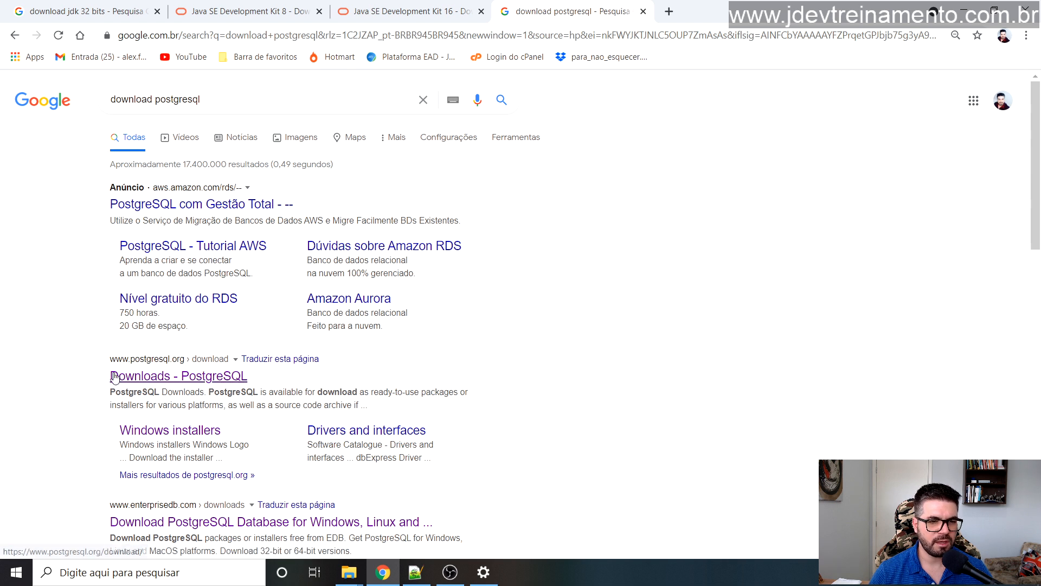
left_click(181, 380)
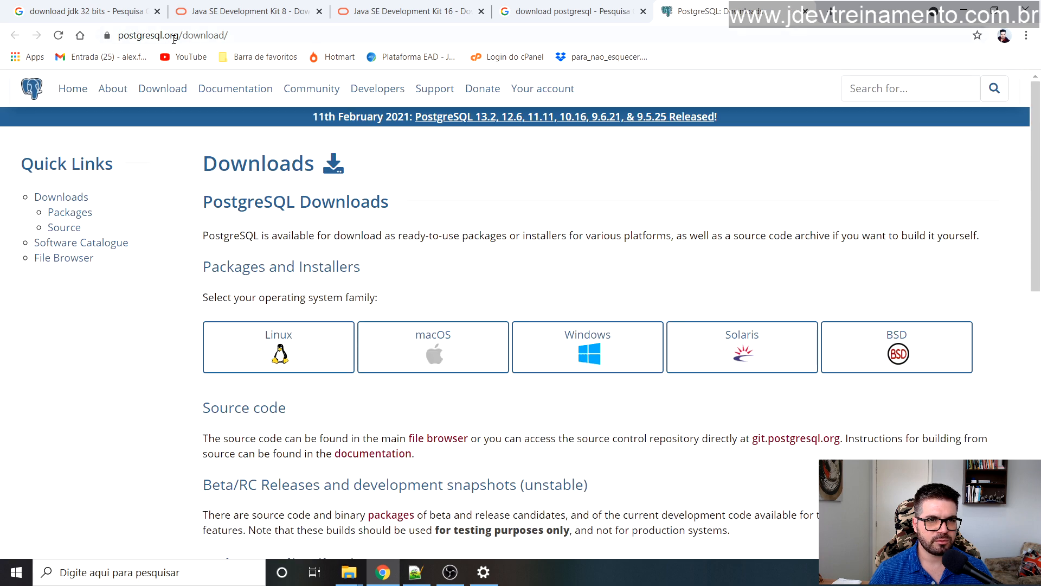
Step: Go through PostgreSQL's Windows installers page to EDB's installer download page
left_click_drag(182, 38, 235, 38)
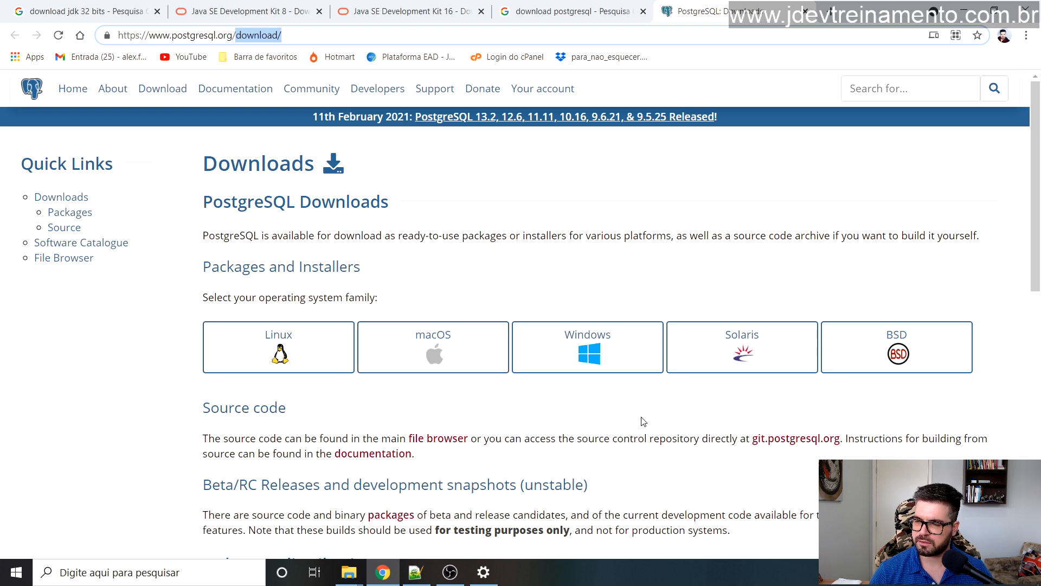
left_click(623, 414)
left_click(588, 359)
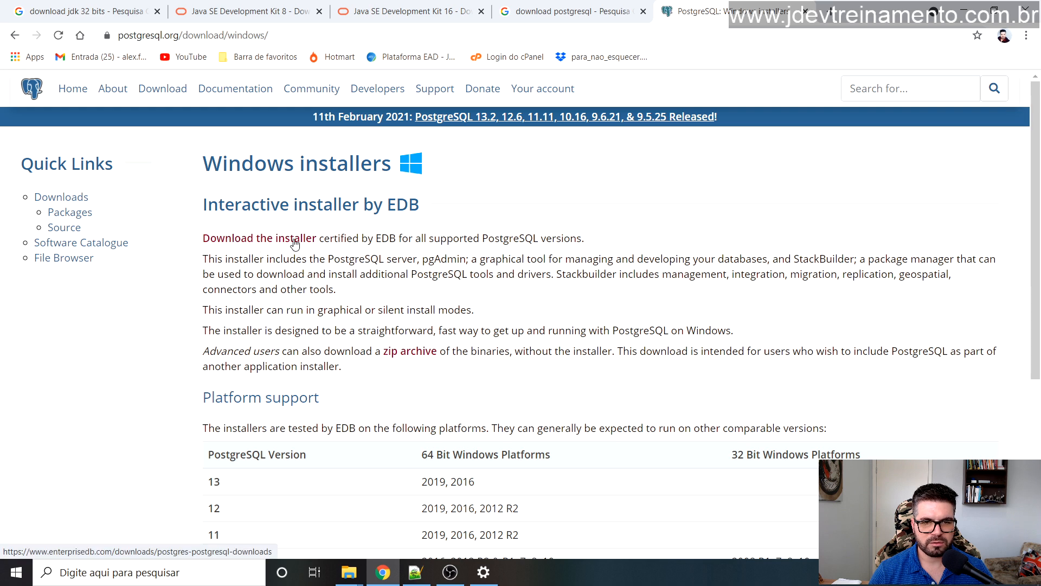
left_click(266, 240)
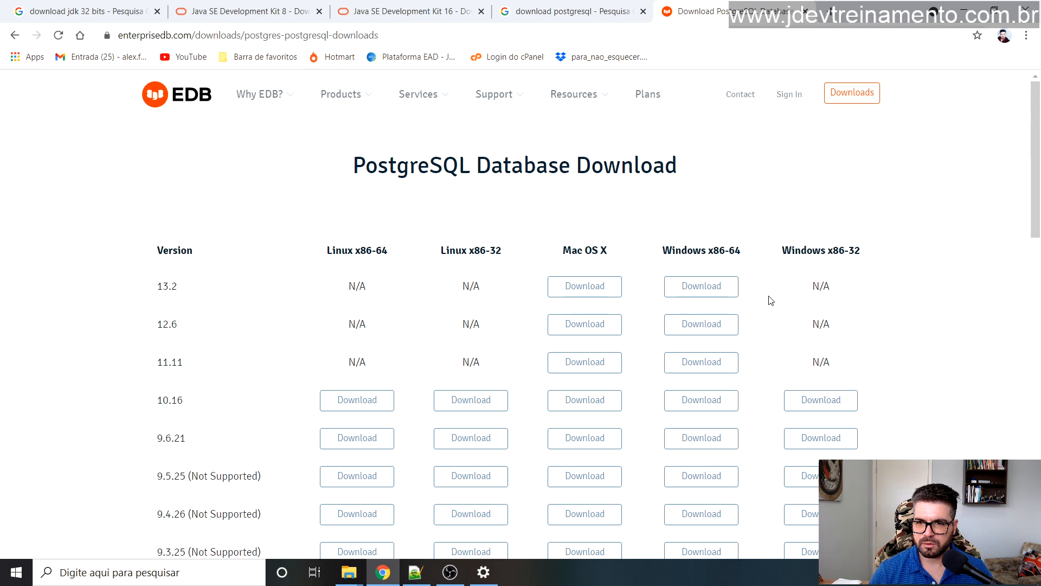
scroll(704, 217, "down", 4)
scroll(694, 225, "up", 4)
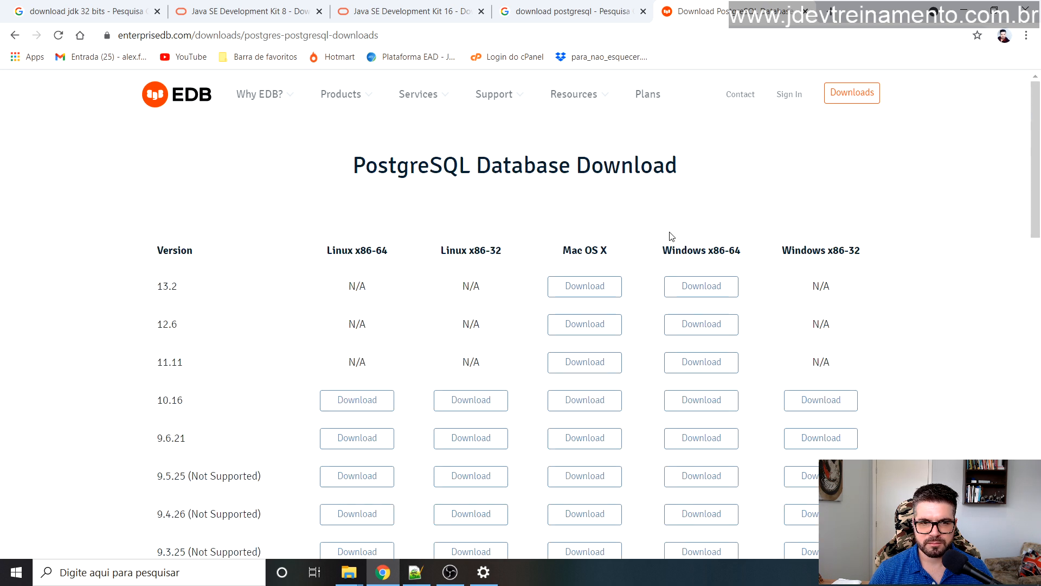
scroll(551, 217, "down", 4)
scroll(536, 233, "up", 4)
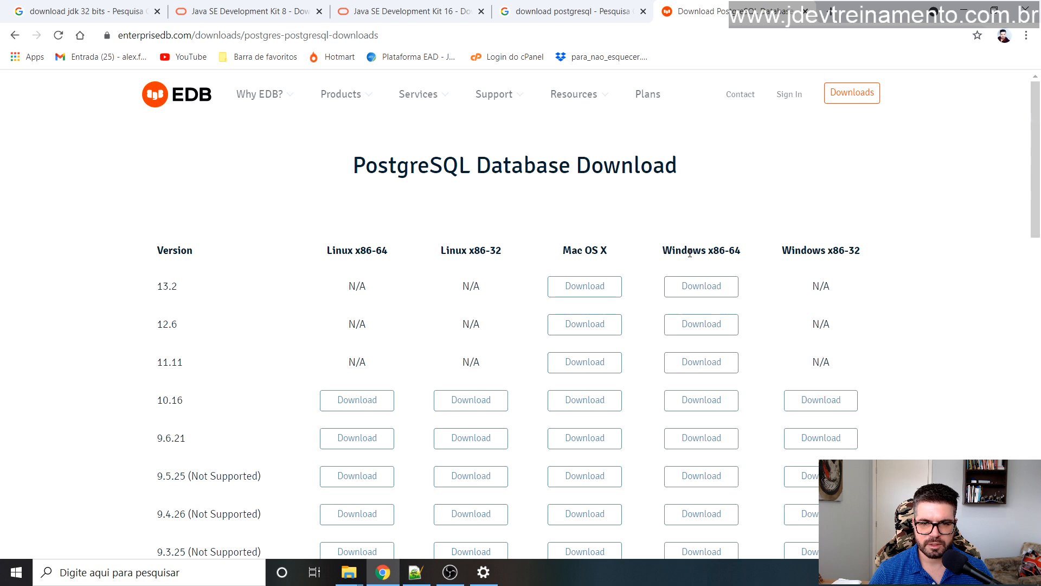
left_click_drag(667, 250, 743, 249)
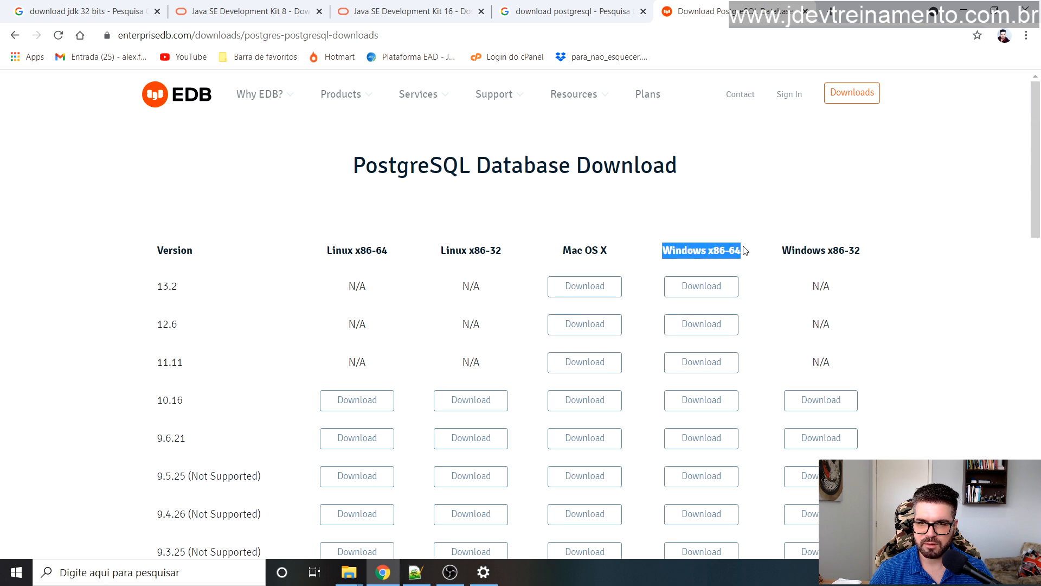
left_click(750, 261)
mouse_move(663, 249)
left_mouse_down()
mouse_move(737, 250)
mouse_move(661, 253)
left_mouse_up()
left_click(746, 258)
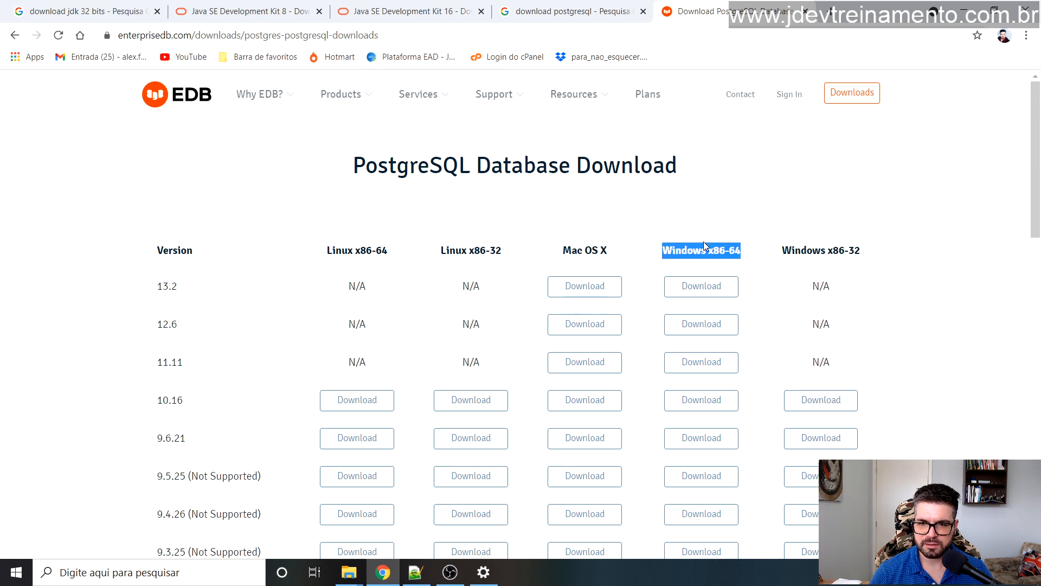
left_click_drag(744, 252, 693, 252)
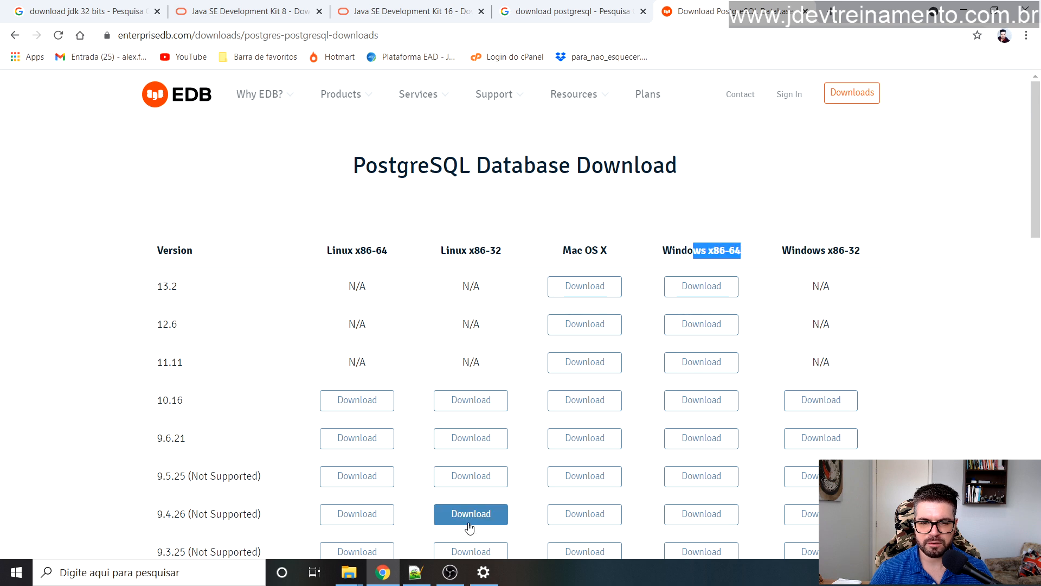
left_click(484, 572)
left_click_drag(461, 296, 438, 296)
left_click(963, 11)
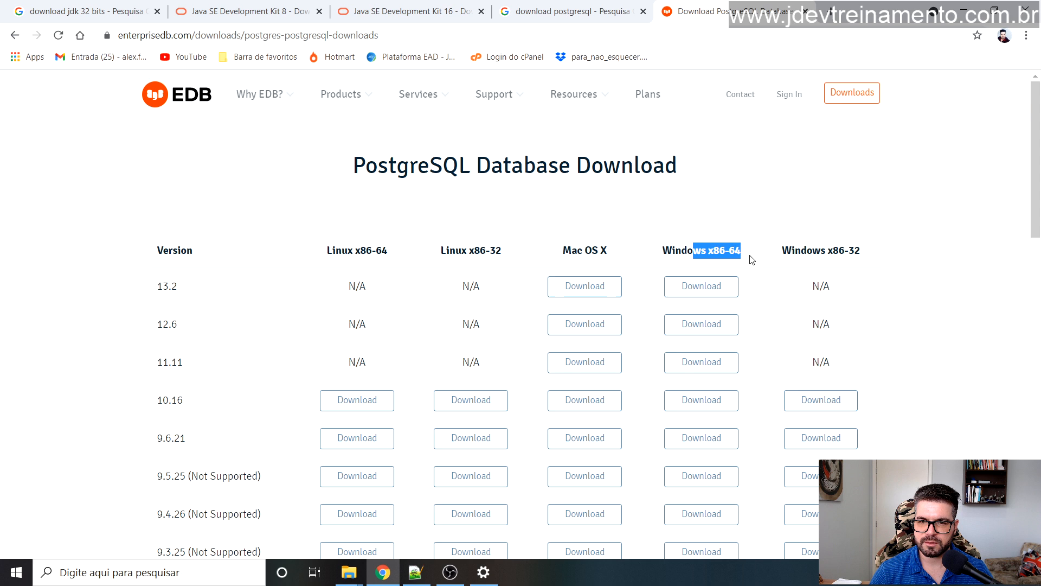
left_click(748, 276)
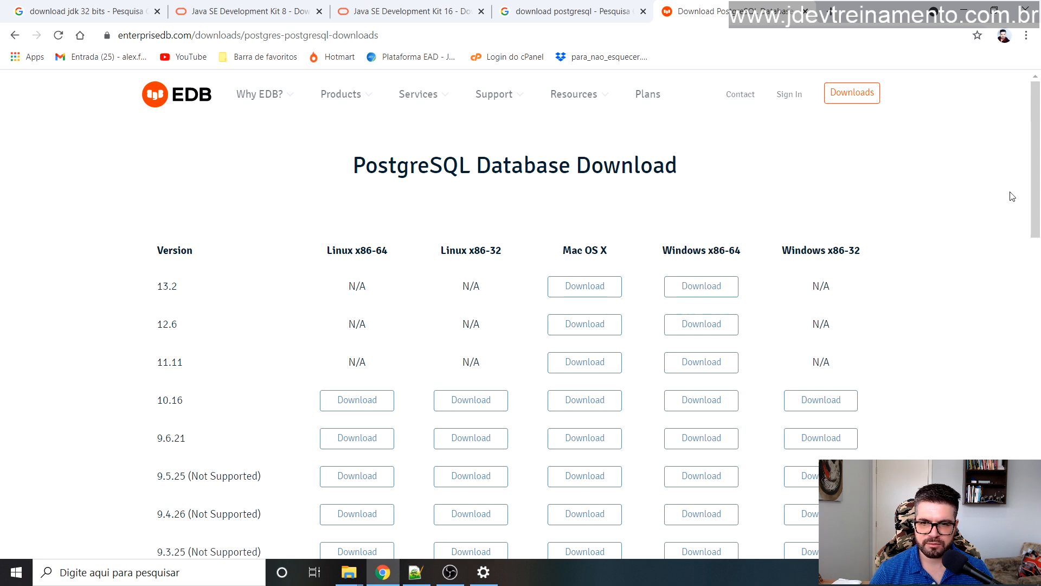
scroll(1033, 207, "down", 2)
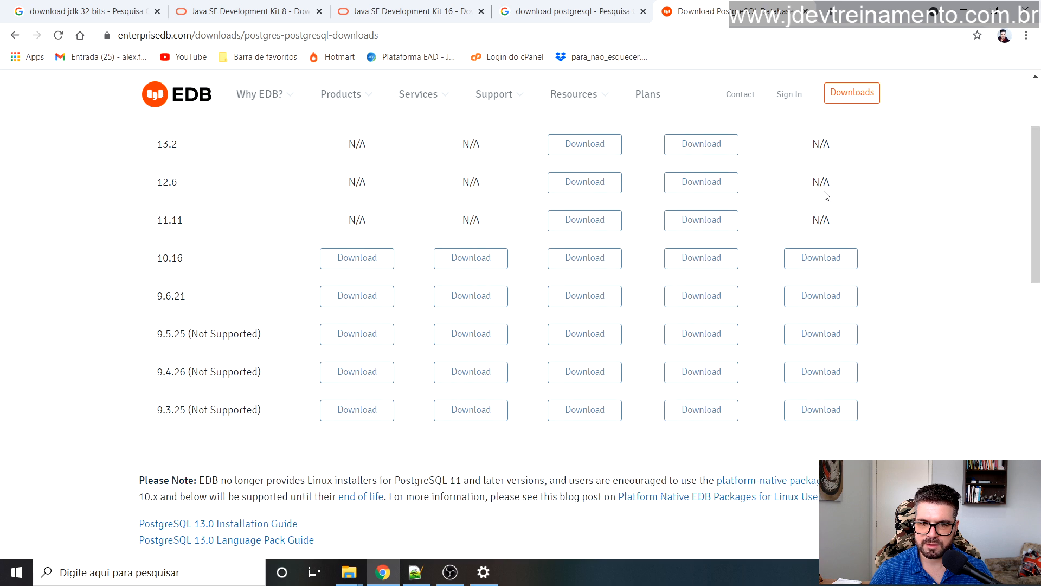
scroll(879, 243, "up", 2)
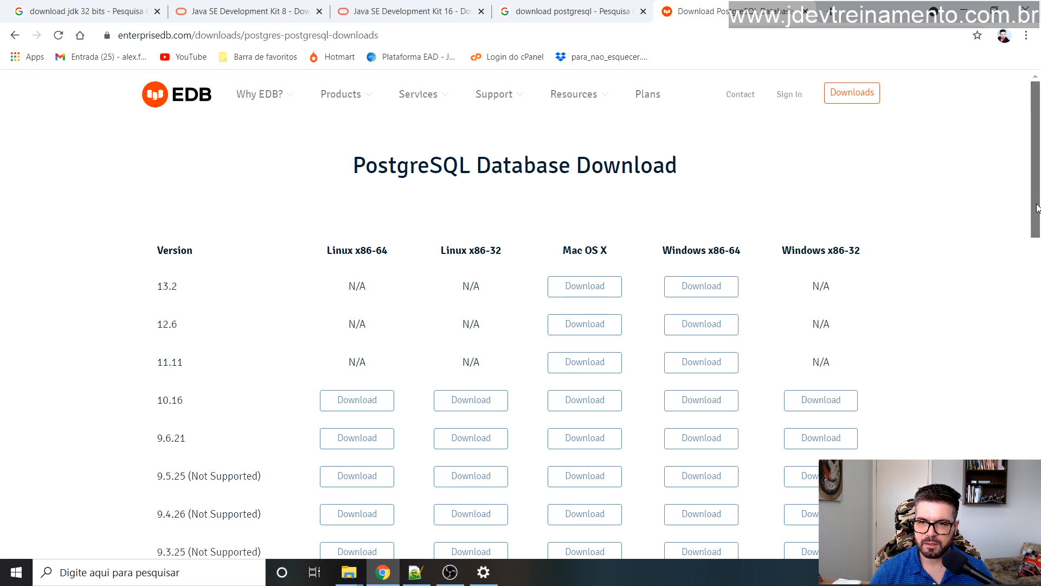
scroll(1033, 206, "down", 2)
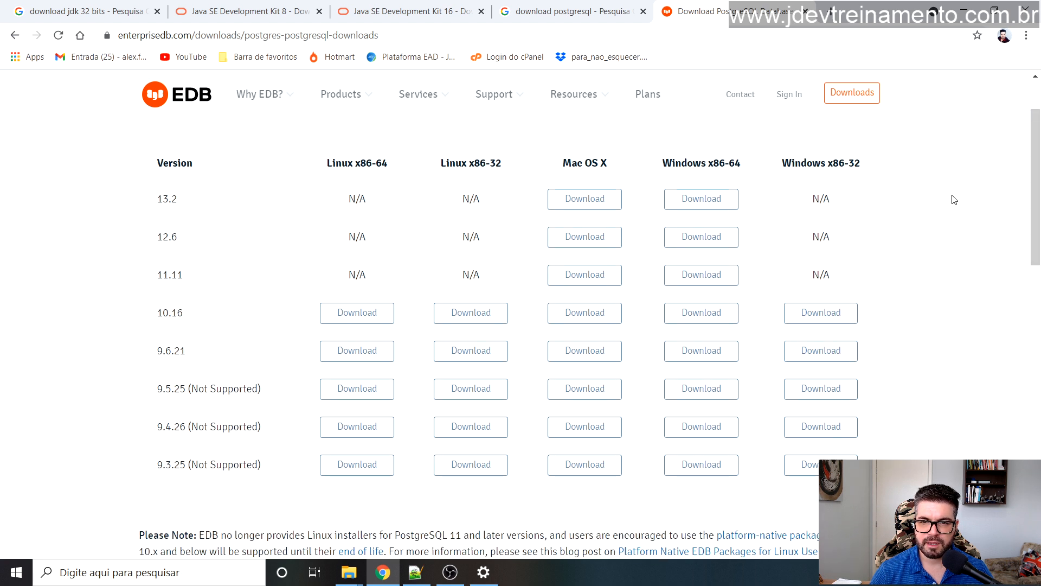
scroll(917, 191, "up", 2)
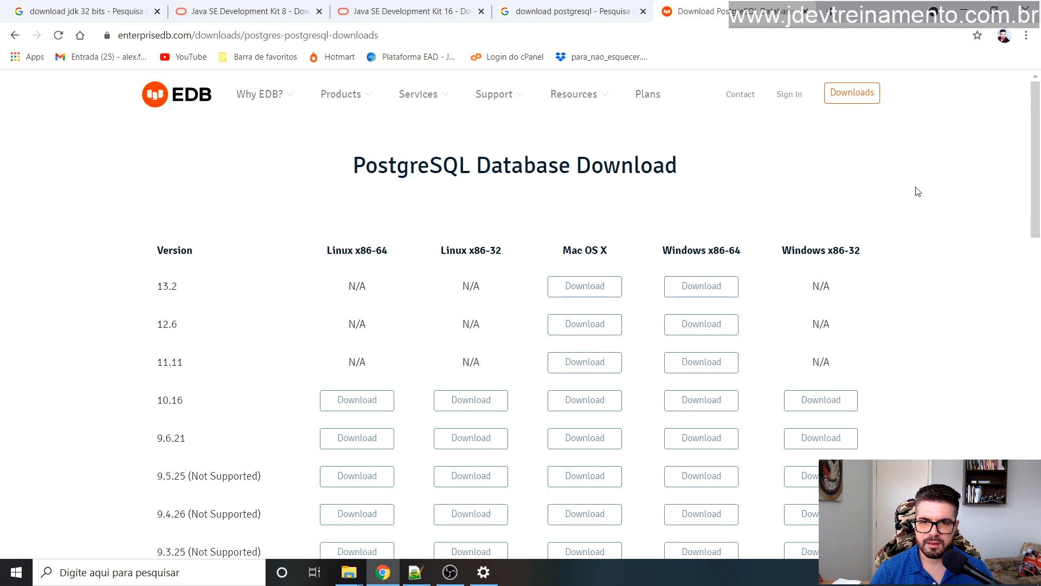
Step: Start downloading the PostgreSQL 13.2 installer for Windows x86-64
left_click(697, 291)
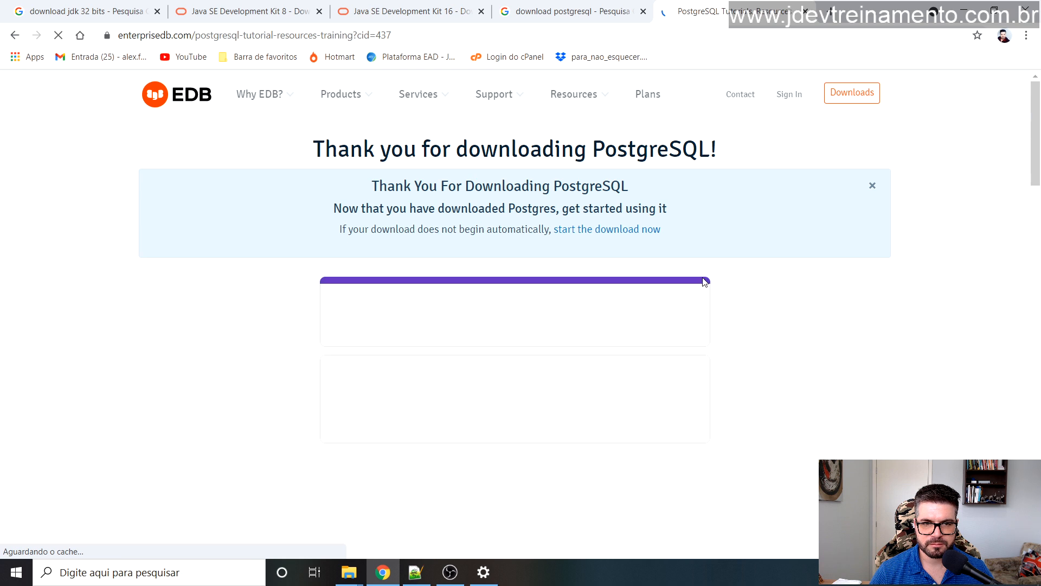
scroll(198, 278, "down", 4)
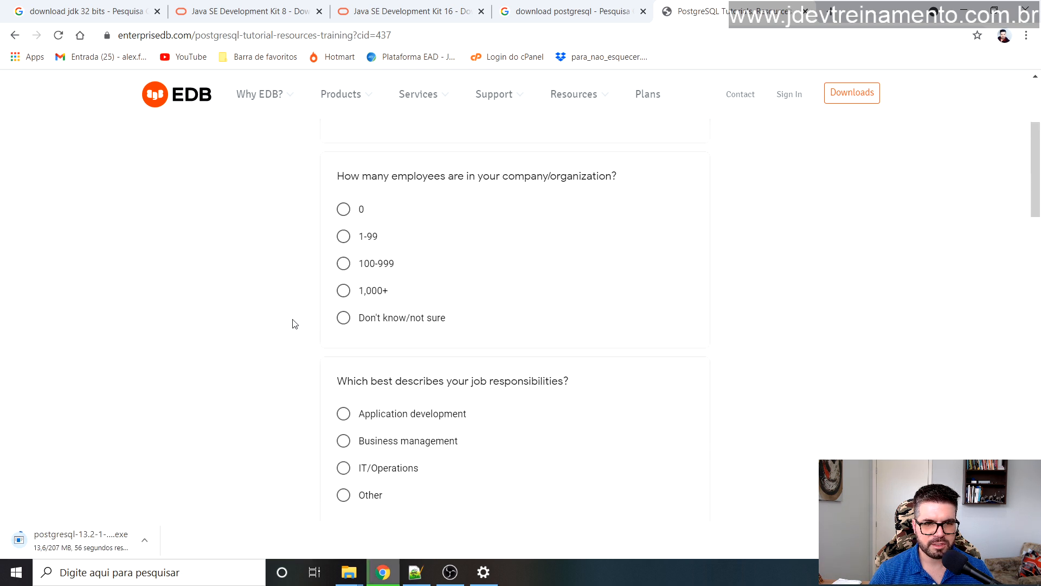
scroll(352, 238, "down", 15)
scroll(335, 245, "up", 18)
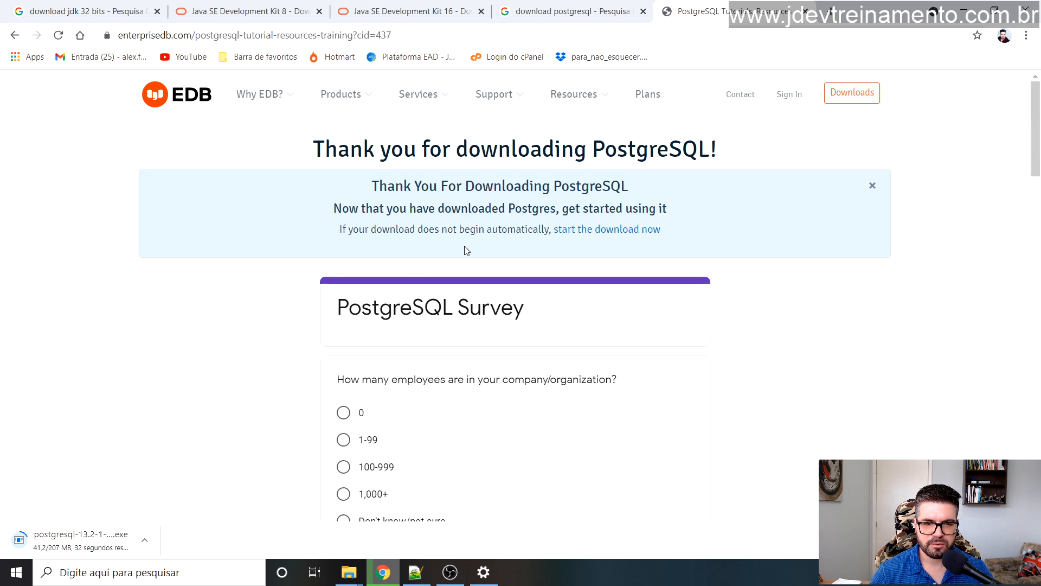
scroll(466, 250, "down", 3)
Step: Submit the EDB survey: 1,000+ employees, IT/Operations, Fraud analytics, Events (online and live)
left_click(345, 290)
scroll(348, 320, "down", 3)
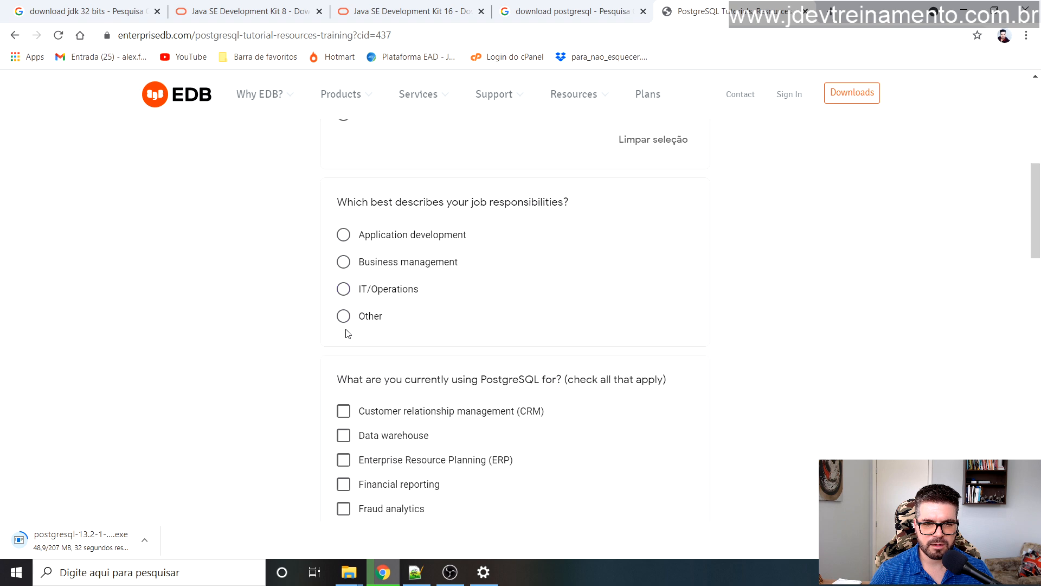
left_click(346, 289)
scroll(350, 315, "down", 3)
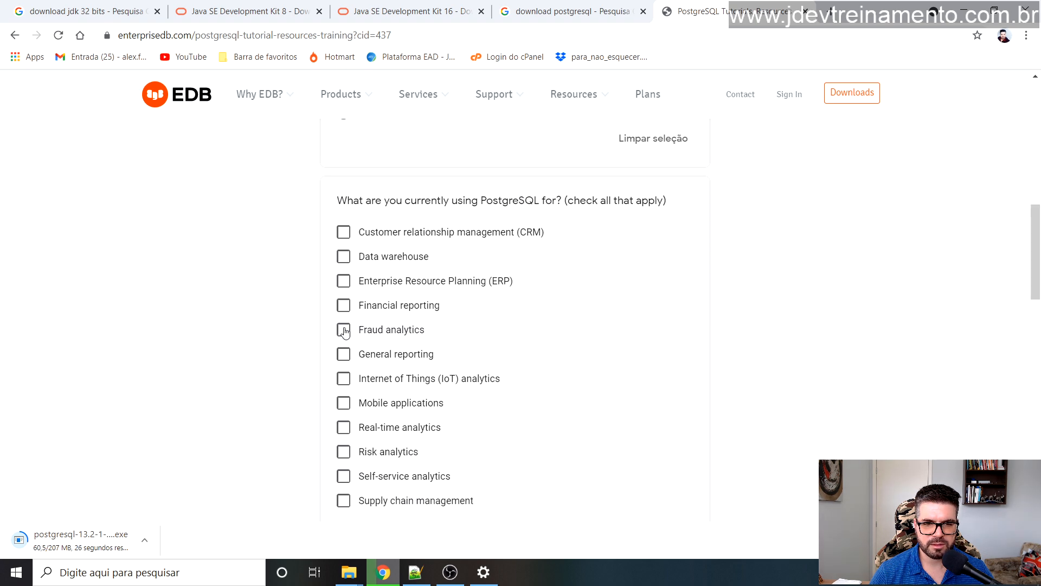
left_click(343, 330)
scroll(320, 297, "down", 6)
left_click(343, 329)
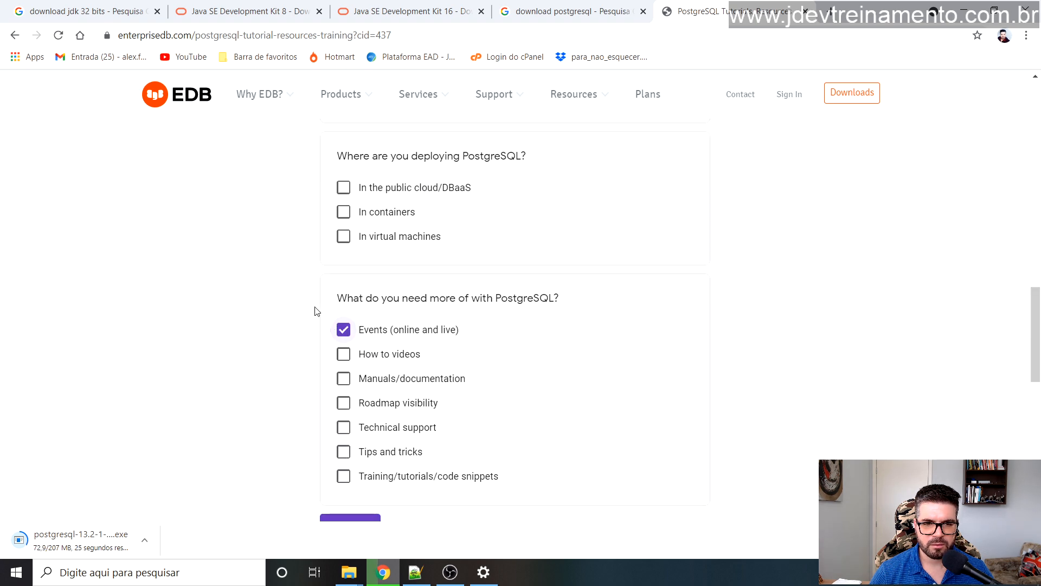
scroll(317, 310, "down", 3)
left_click(357, 325)
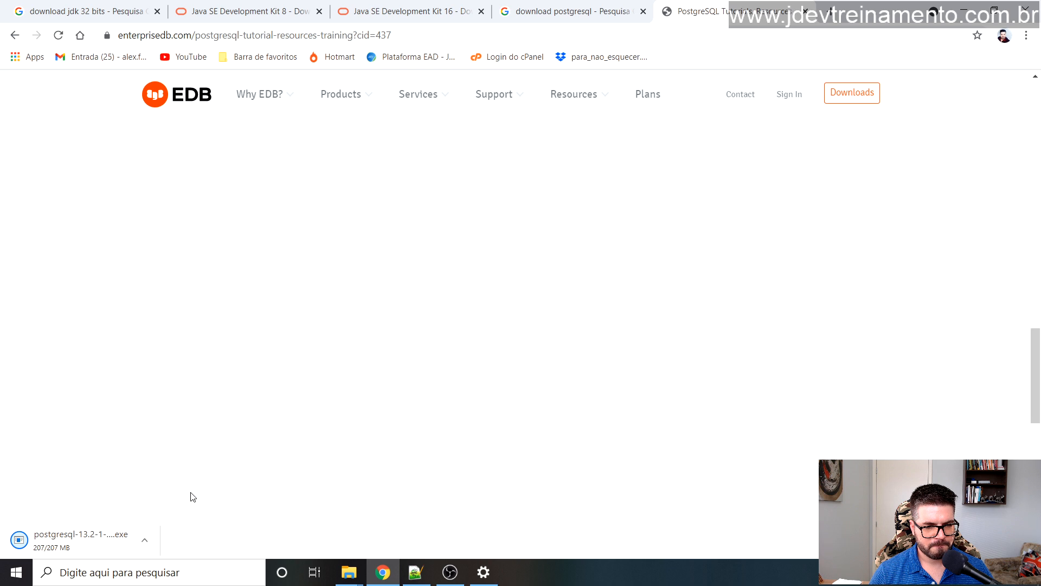
left_click(1000, 540)
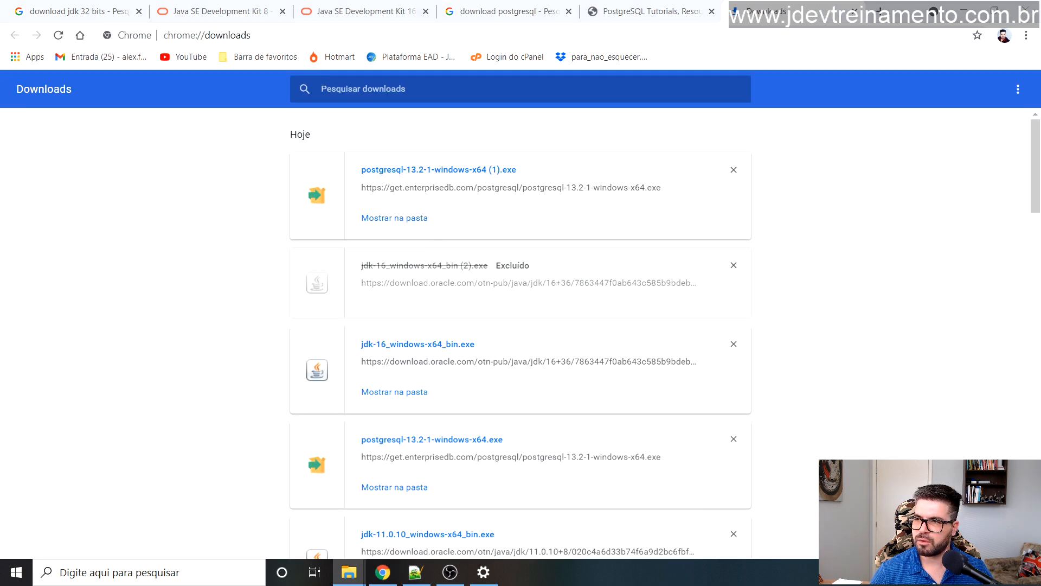
Step: Show the installer in its folder and delete the duplicate postgresql (1) installer
left_click(394, 217)
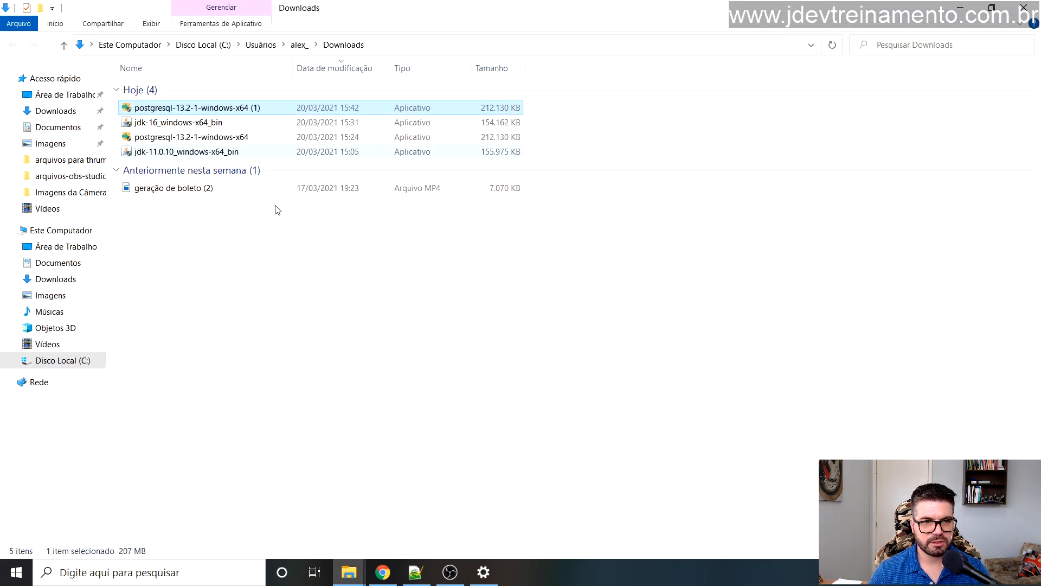
left_click(270, 271)
left_click(230, 108)
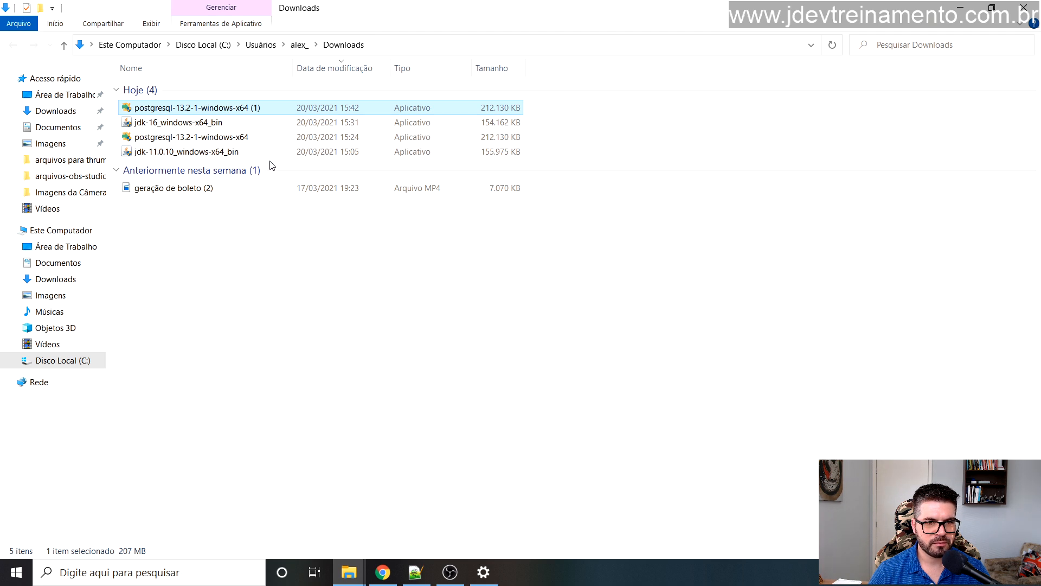
key("Delete")
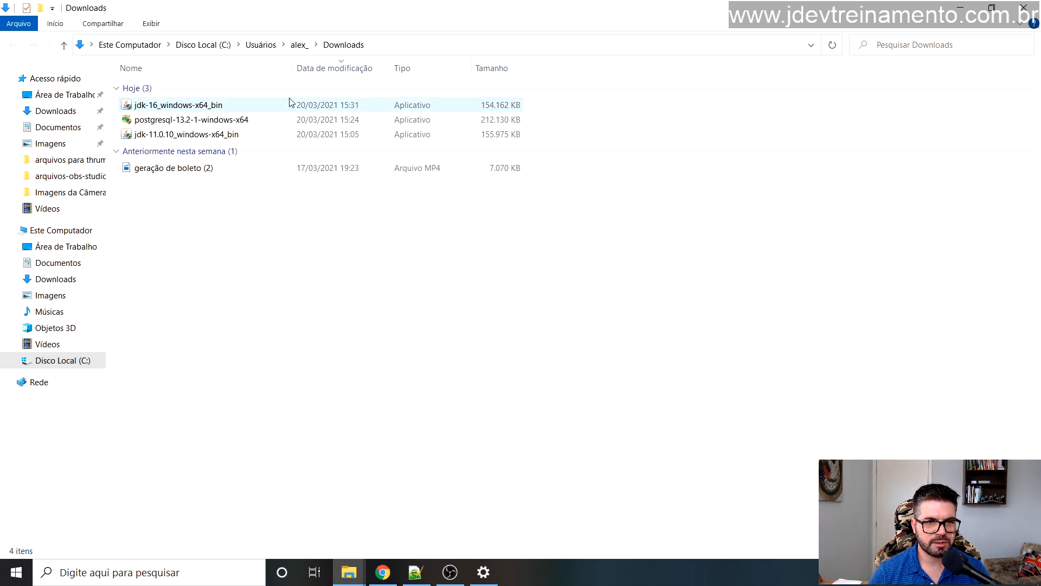
Step: Delete jdk-11.0.10_windows-x64_bin, keeping the JDK 16 and PostgreSQL 13.2 installers, and return to Chrome
left_click_drag(293, 69, 366, 69)
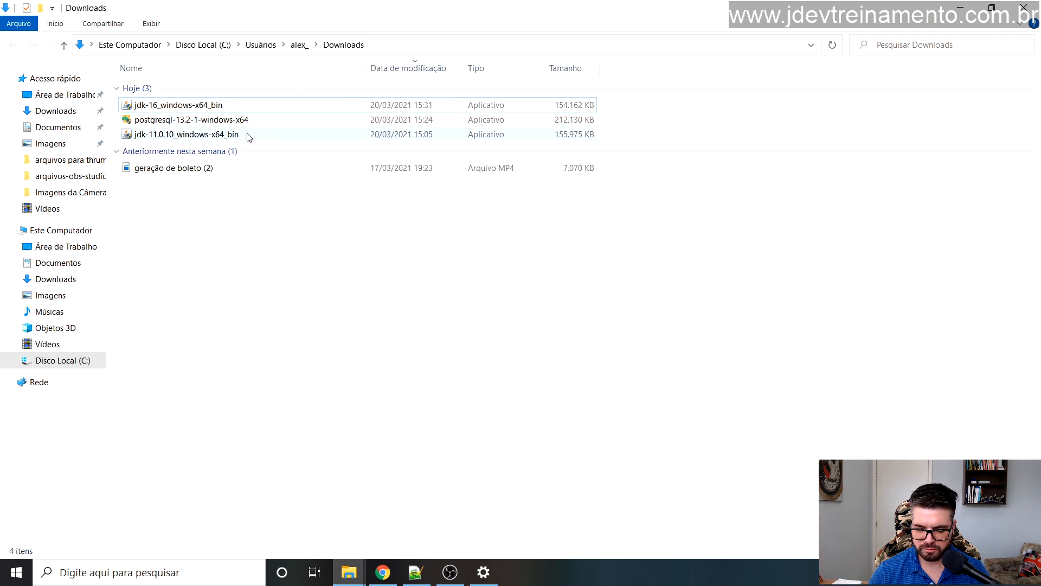
left_click(249, 136)
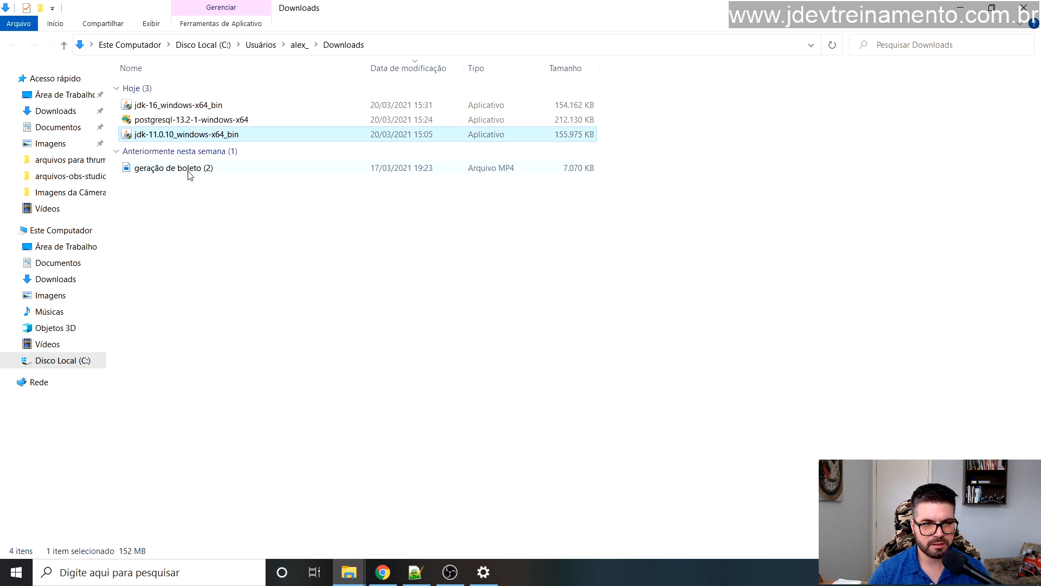
key("Delete")
left_click(190, 110)
left_click(192, 124)
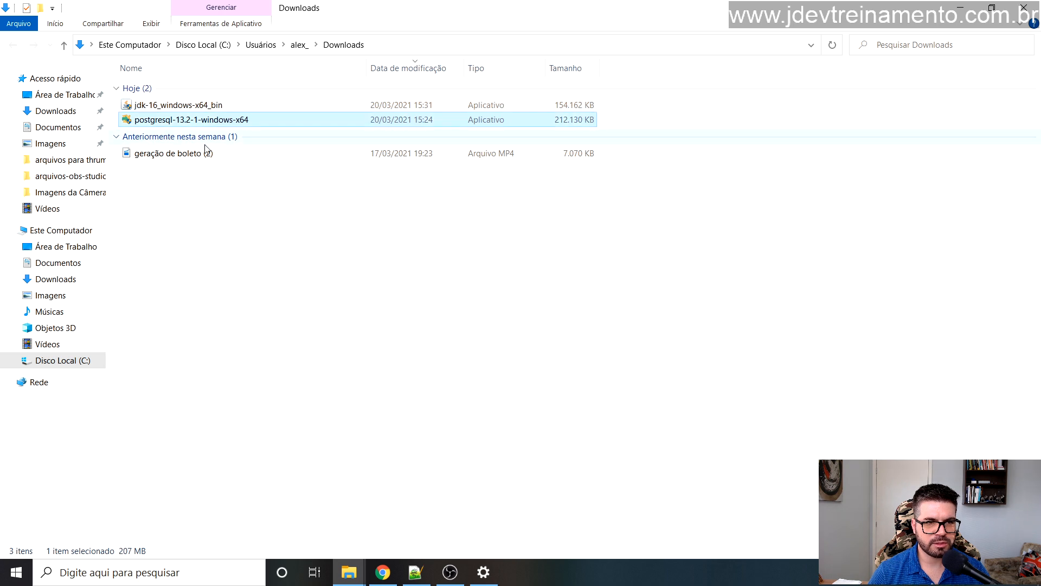
left_click(378, 564)
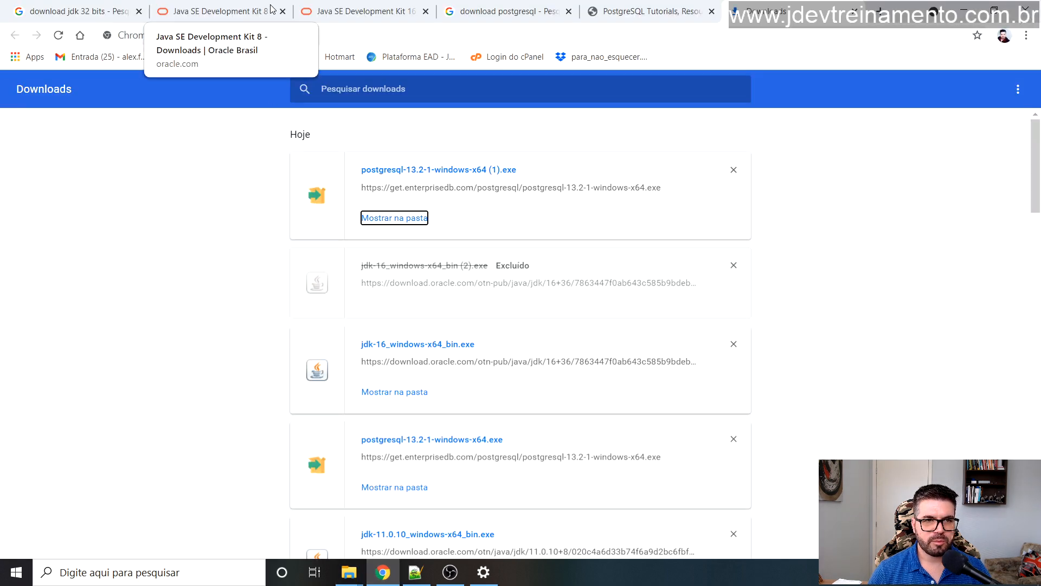
Step: Google 'download apache tomcat' and open the Apache Tomcat 8 Software Downloads result
left_click(81, 36)
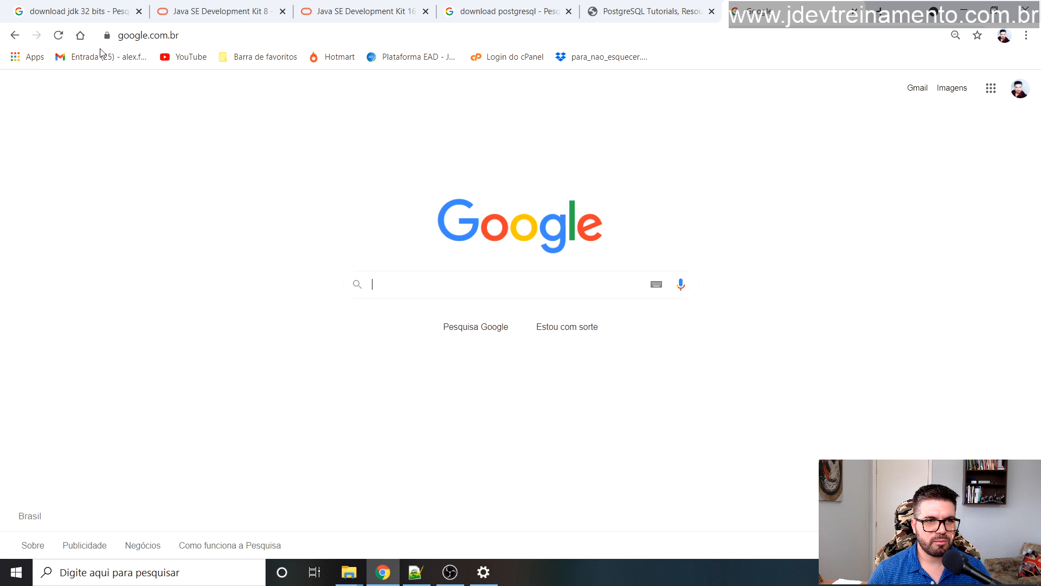
type("down")
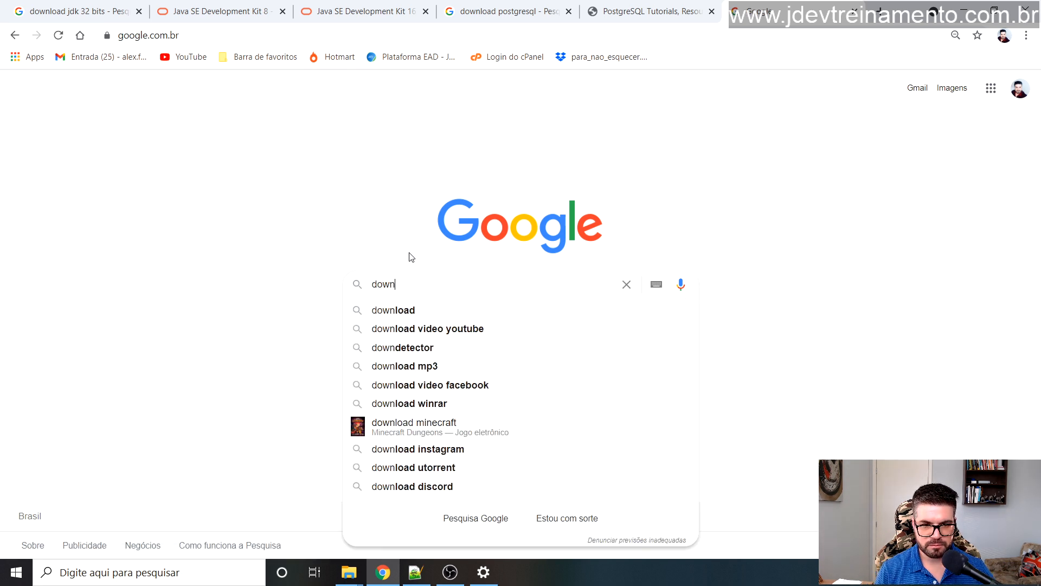
type("load")
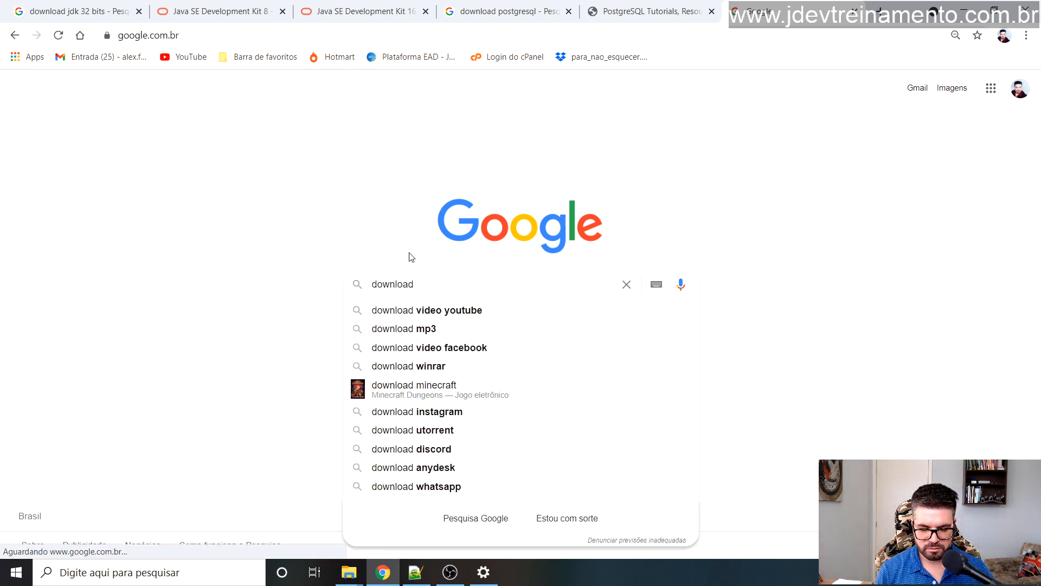
type(" apache tomcat")
key("Return")
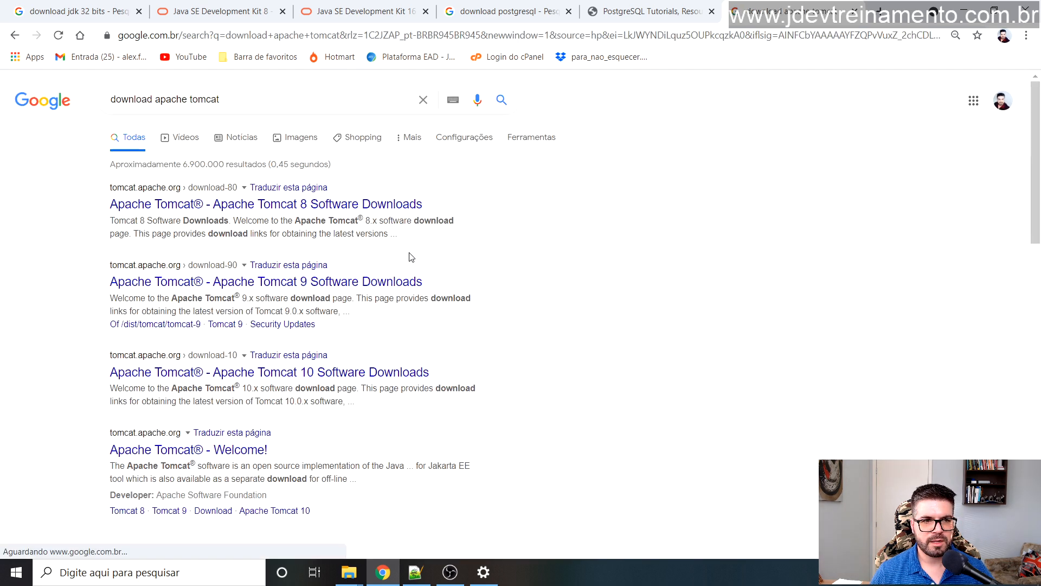
left_click(157, 201)
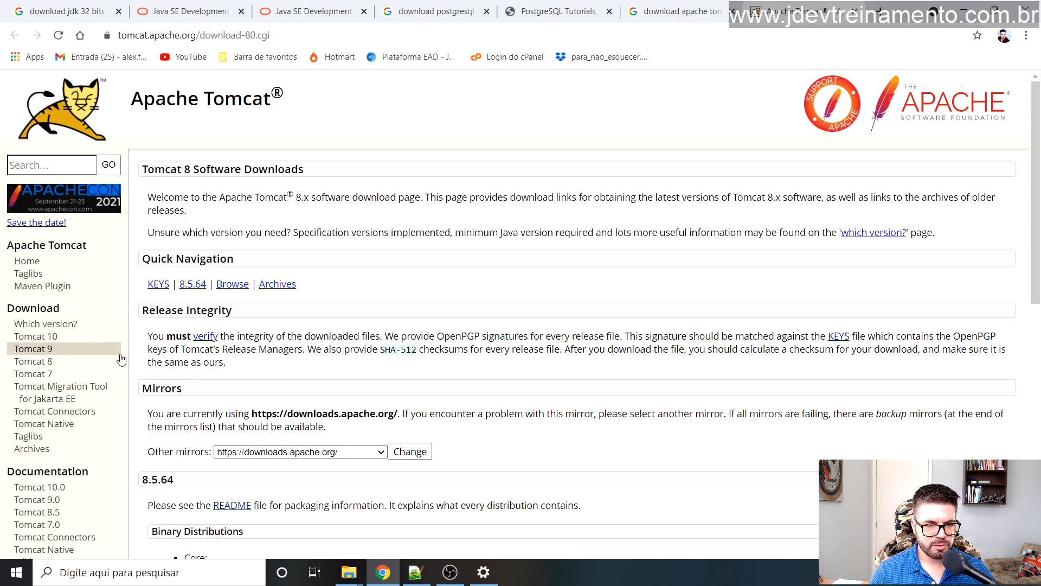
Step: On the Tomcat 10 downloads page, download the 64-bit Windows zip of Tomcat 10.0.4
left_click(42, 337)
scroll(389, 232, "down", 3)
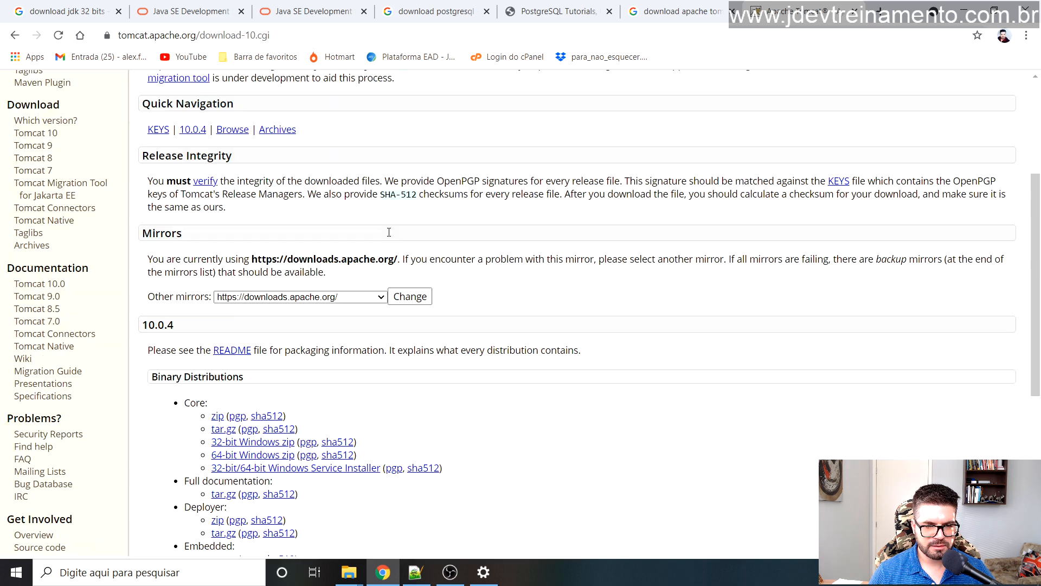
scroll(396, 221, "down", 3)
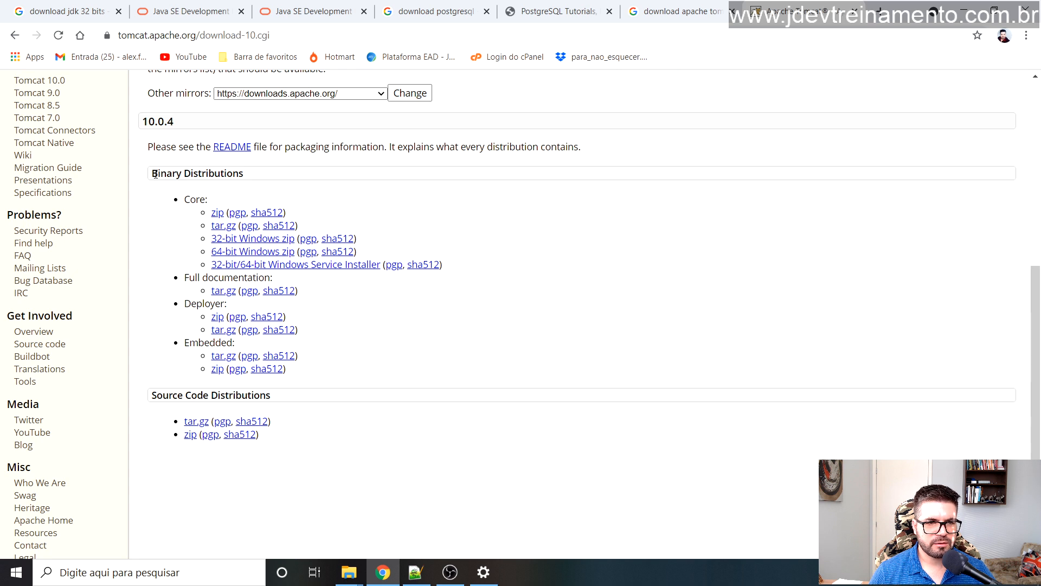
left_click_drag(238, 172, 155, 172)
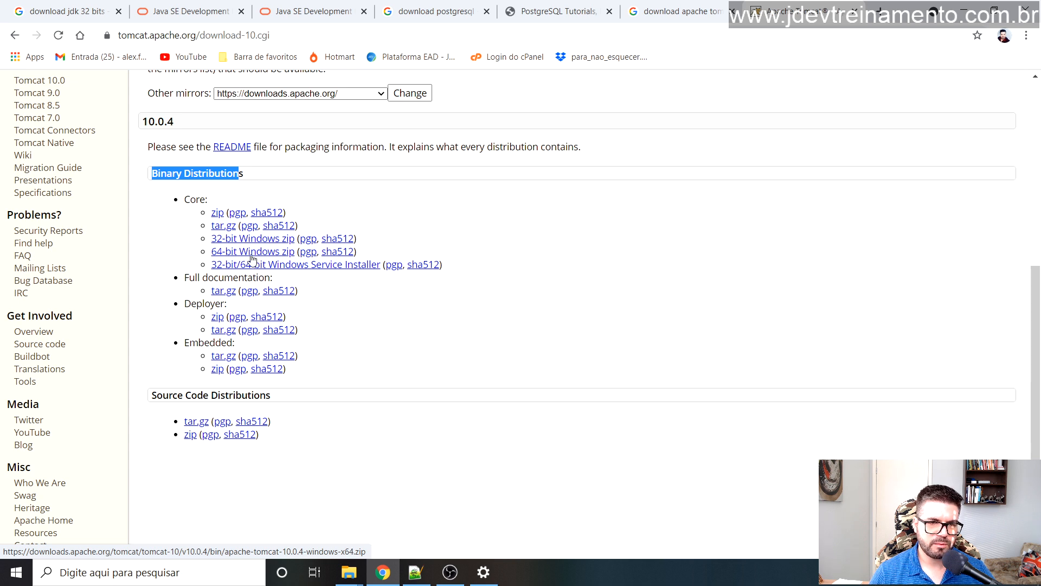
left_click(244, 255)
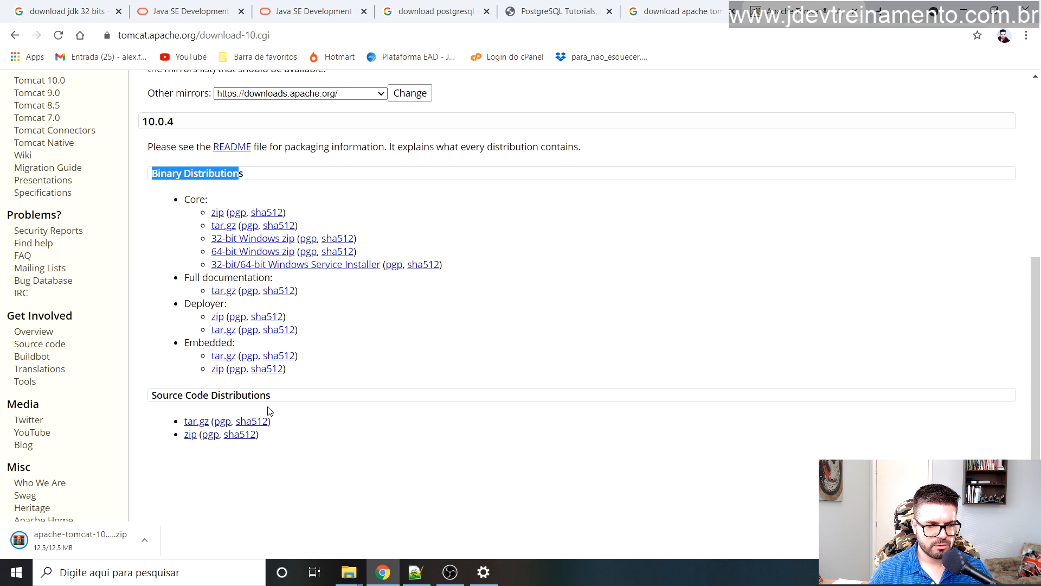
scroll(330, 312, "up", 8)
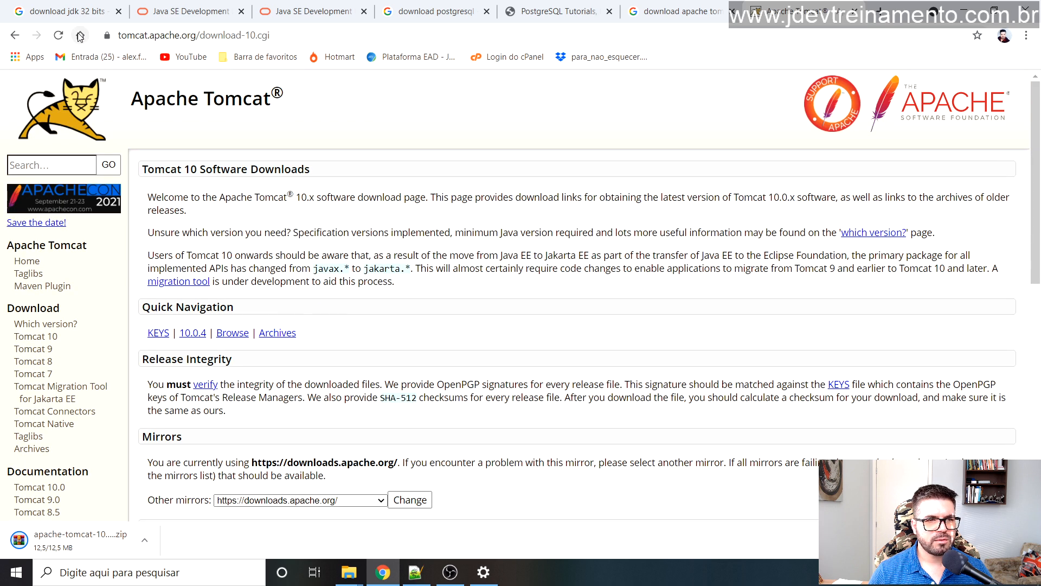
left_click(80, 35)
Step: Run a Google search for 'download eclipse ide java ee'
left_click(400, 257)
type("downaod")
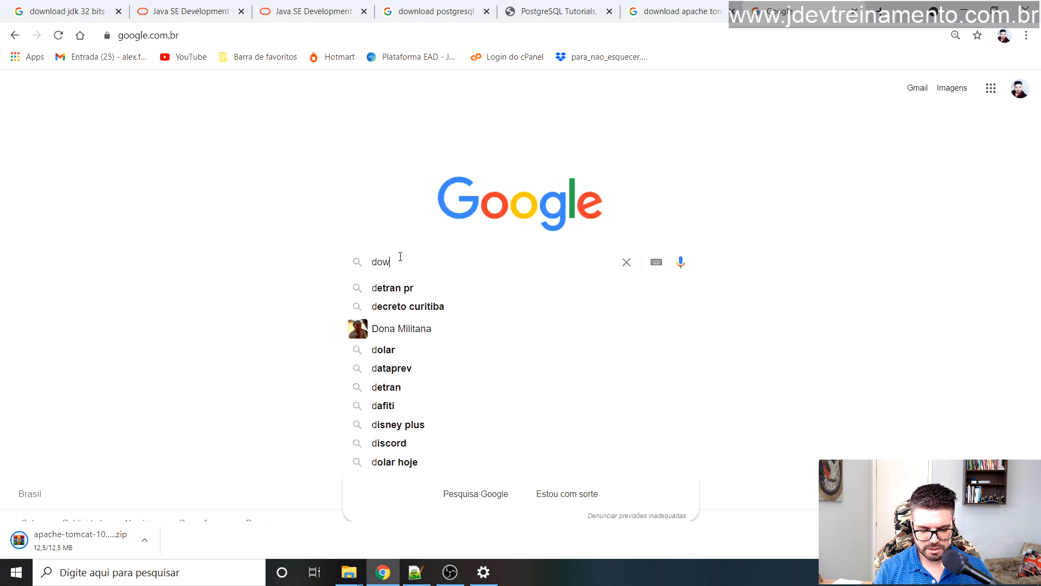
key("BackSpace")
key("BackSpace")
key("BackSpace")
type("load ")
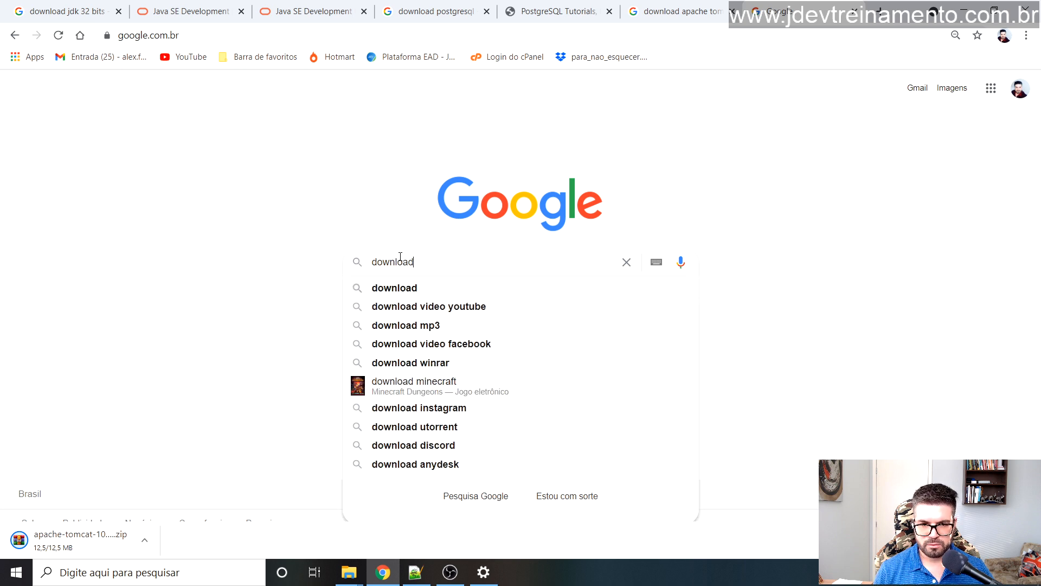
type("eclipse")
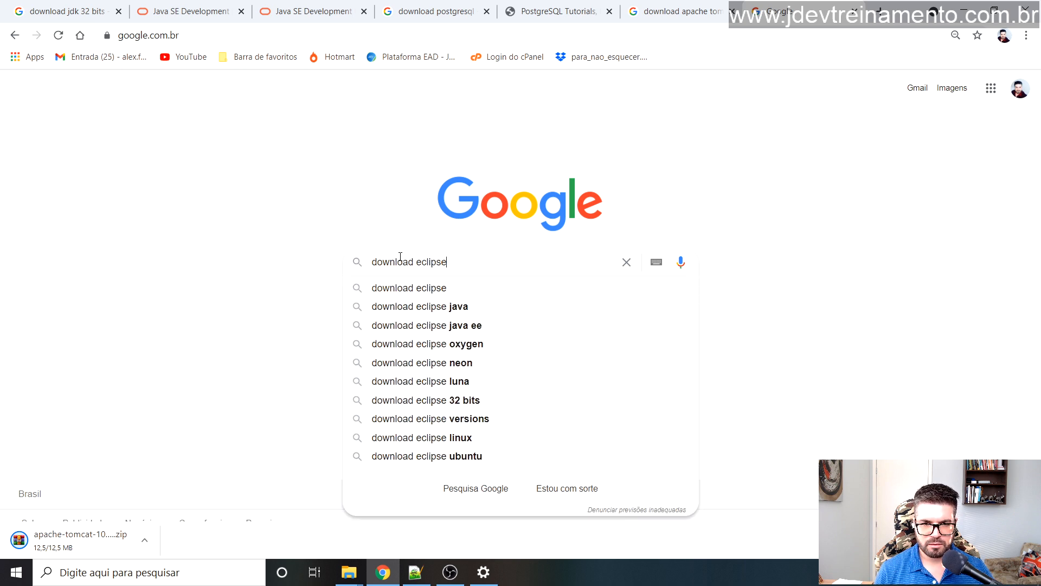
type(" ide")
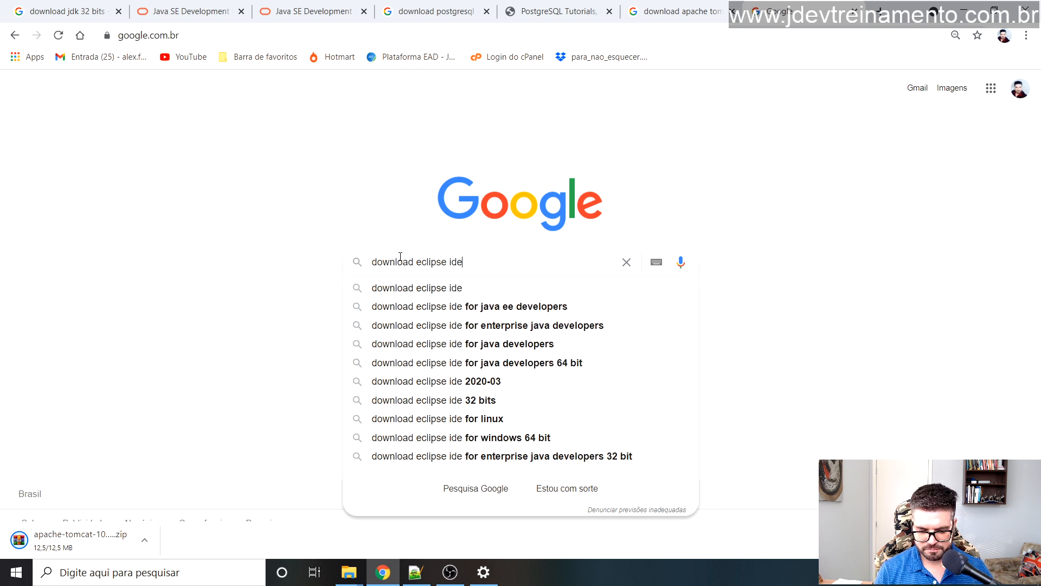
type(" java")
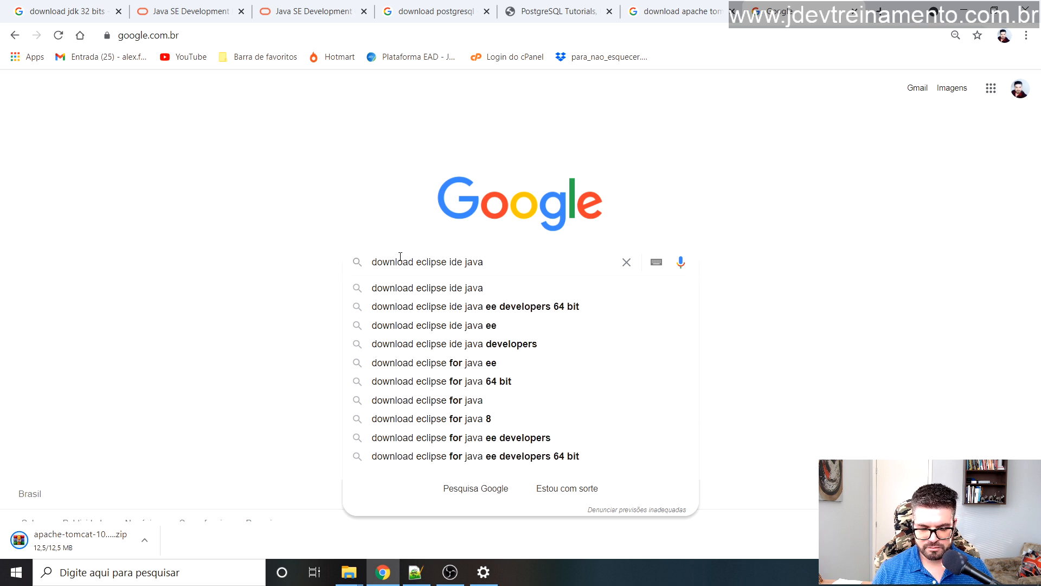
type(" ee")
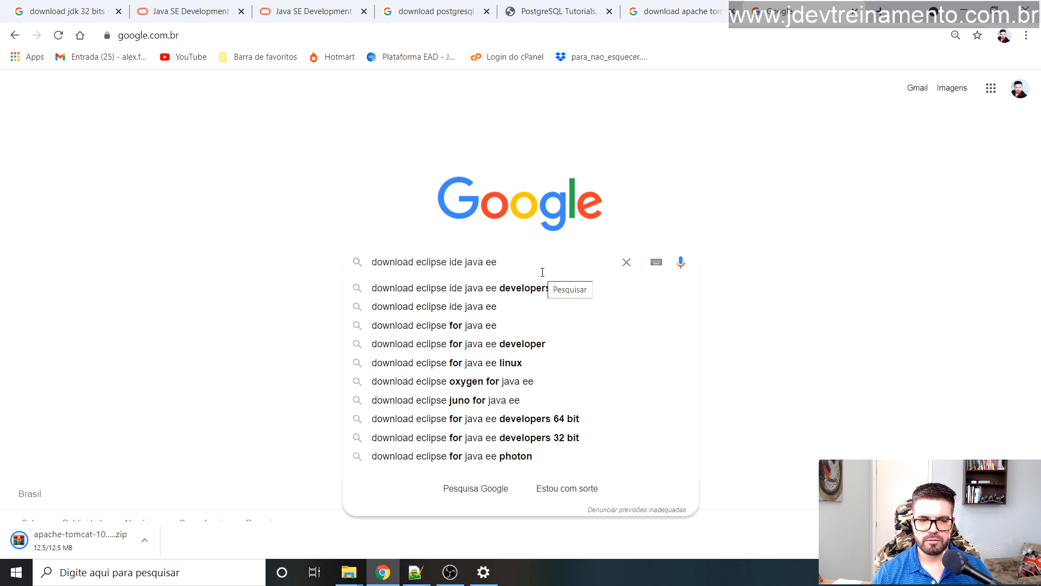
key("Return")
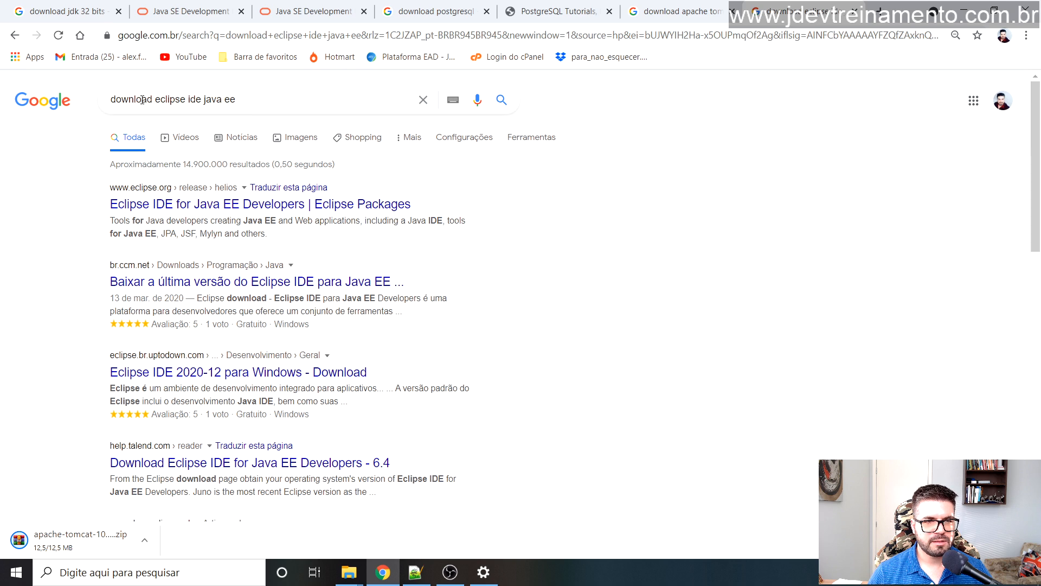
left_click(253, 99)
left_click(61, 177)
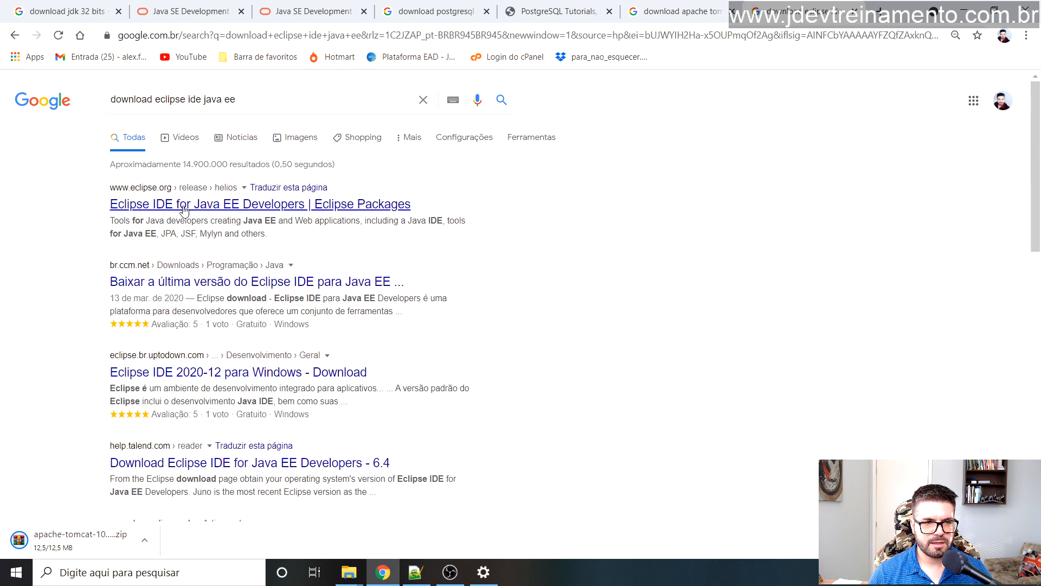
Step: Open the Eclipse IDE for Java EE Developers package page from the search results
left_click(167, 209)
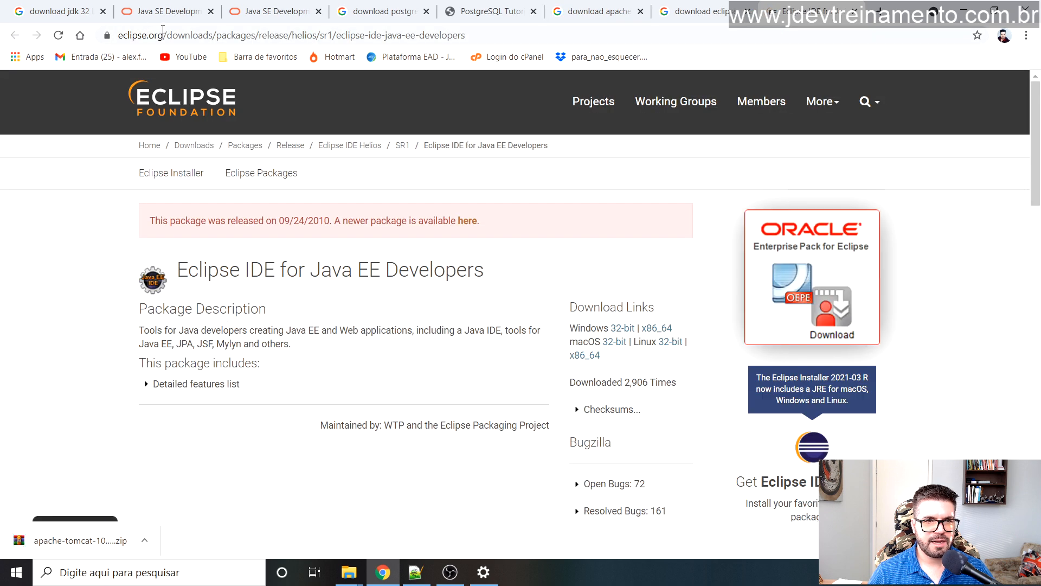
left_click_drag(123, 37, 512, 39)
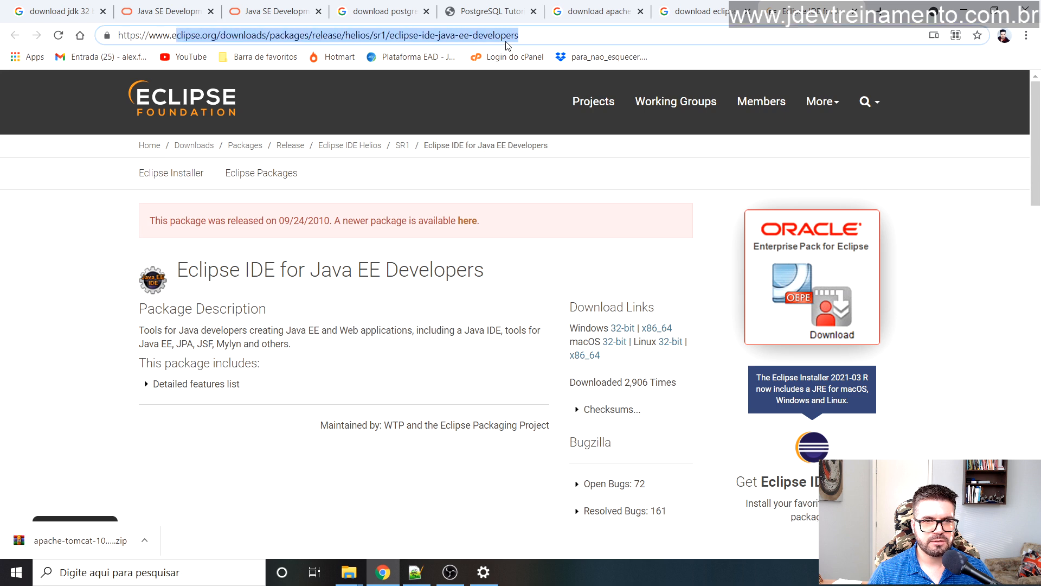
left_click(45, 263)
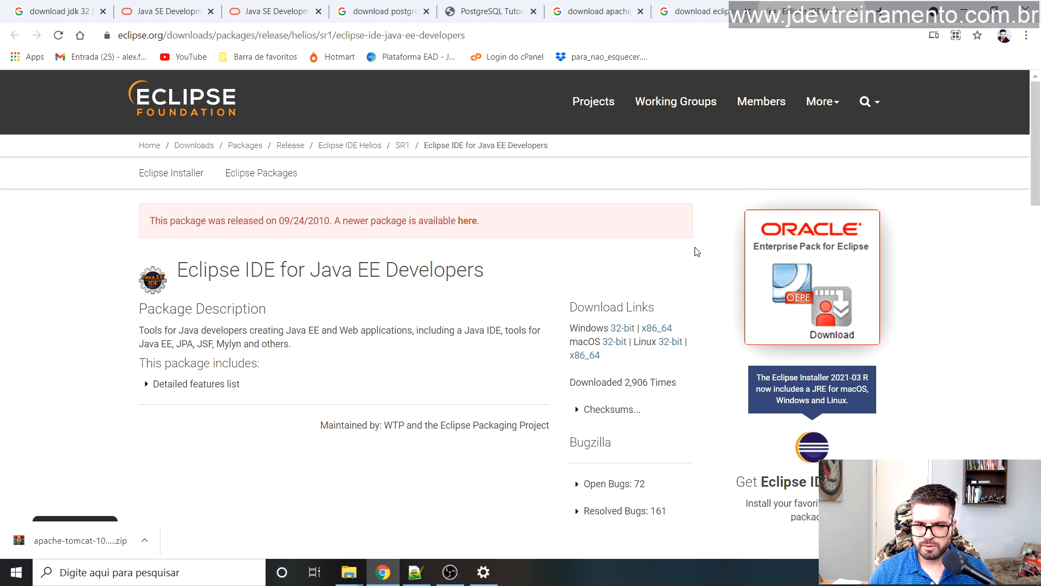
scroll(668, 255, "down", 3)
scroll(674, 241, "up", 3)
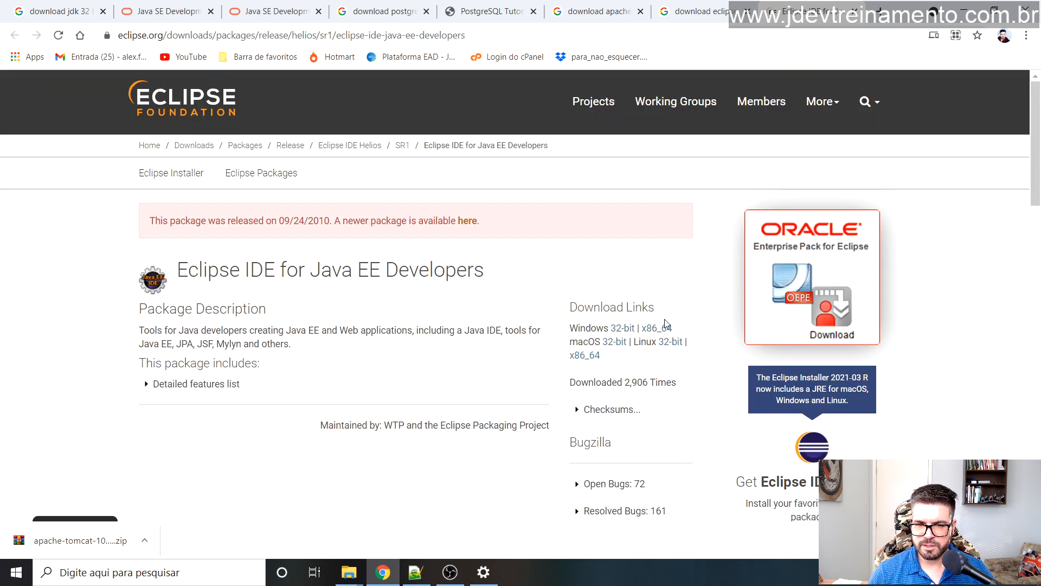
left_click_drag(181, 276, 336, 273)
left_click(337, 273)
left_click_drag(245, 272, 468, 295)
left_click(382, 276)
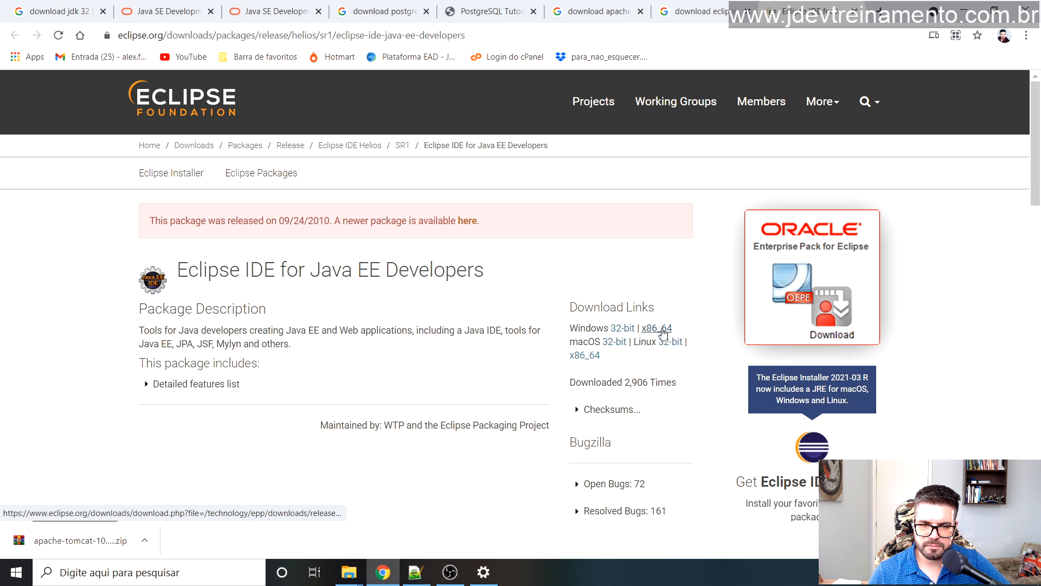
Step: Use the Windows x86_64 download for Eclipse IDE 2021-03 to reach the installer's mirror page
left_click(662, 333)
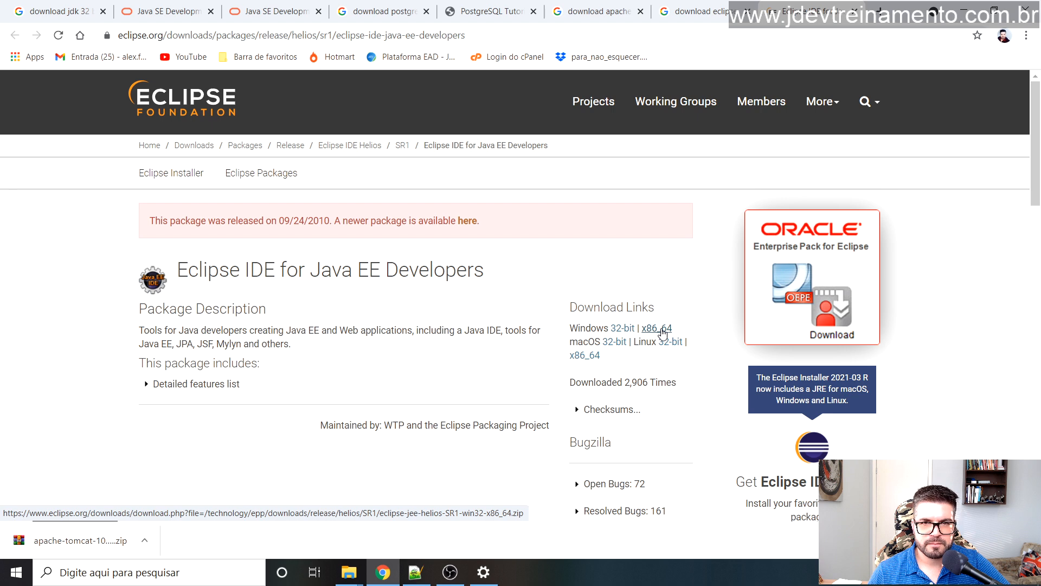
scroll(647, 287, "down", 3)
scroll(647, 287, "up", 3)
left_click(657, 332)
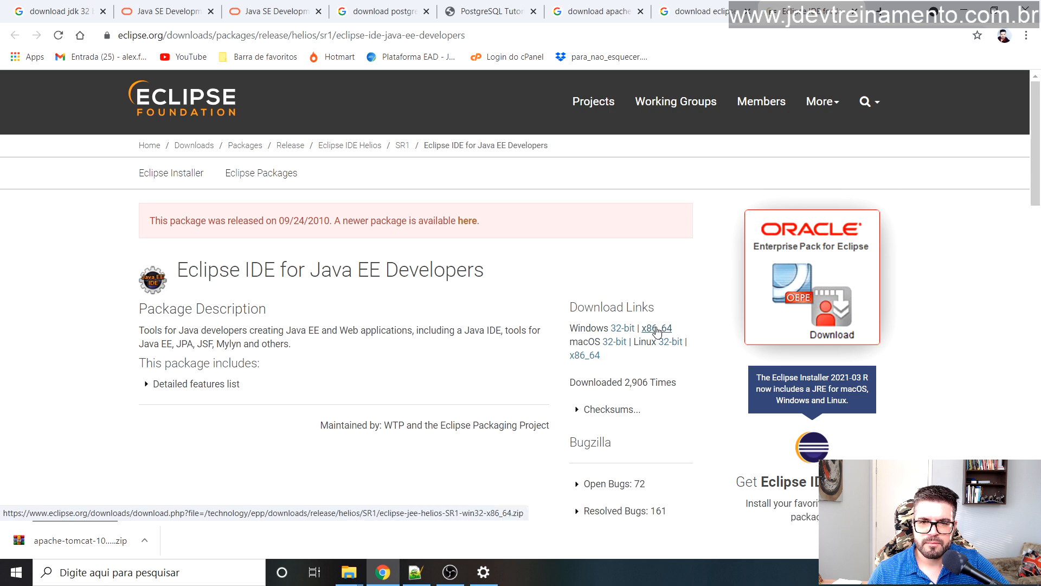
scroll(18, 342, "down", 6)
scroll(22, 339, "down", 4)
scroll(32, 334, "up", 10)
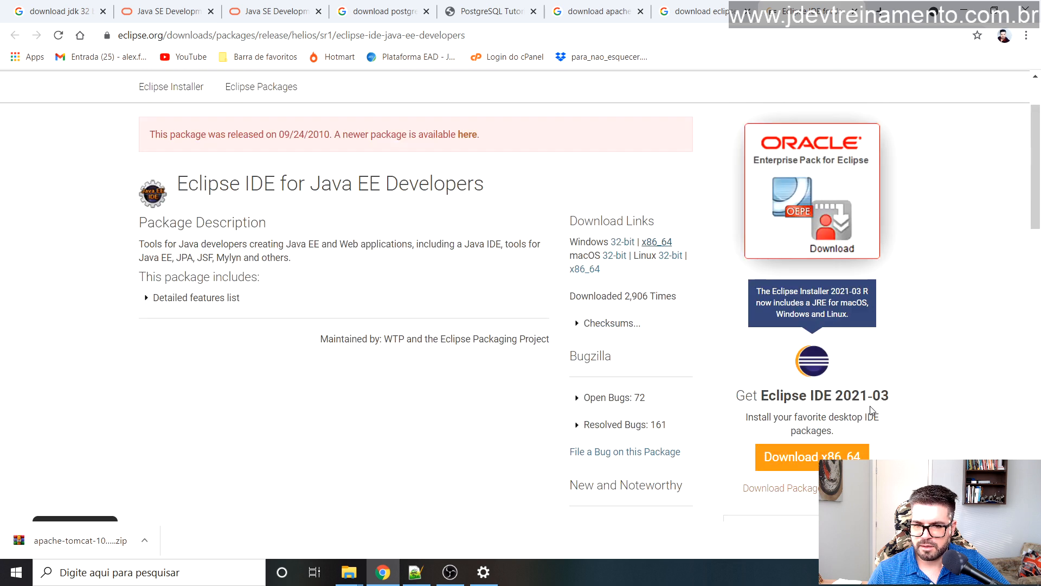
scroll(872, 411, "down", 3)
scroll(916, 341, "up", 3)
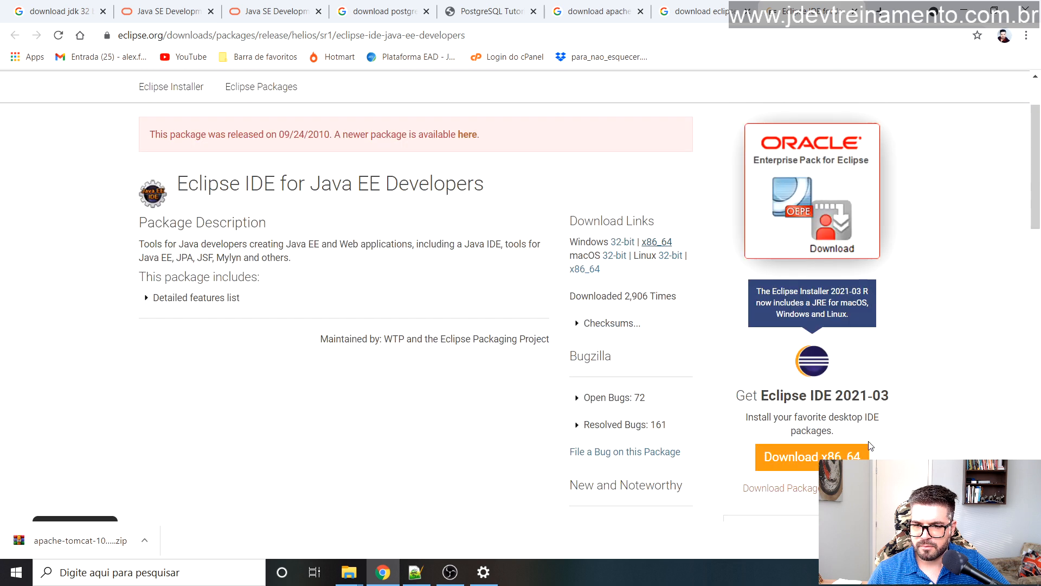
left_click(804, 462)
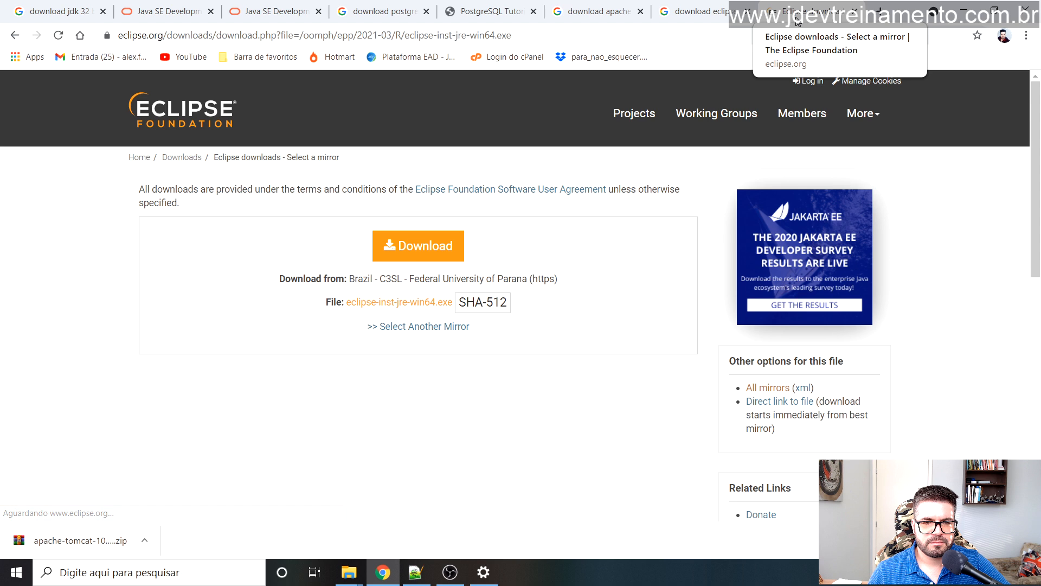
Step: Download the 102 MB eclipse-inst-jre-win64.exe from the mirror, then go back twice to the package page
left_click(409, 253)
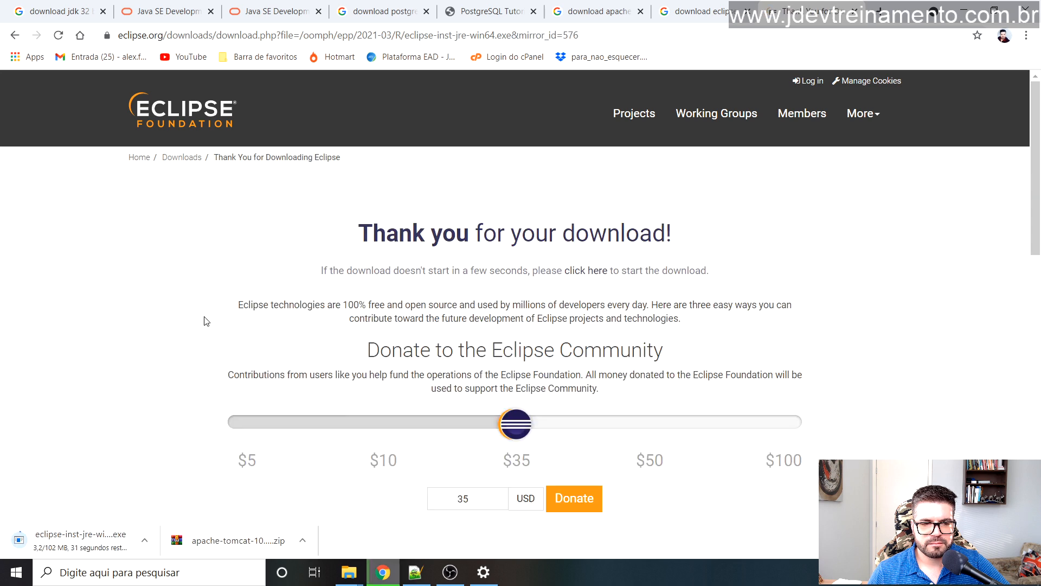
scroll(252, 286, "down", 7)
scroll(490, 222, "up", 7)
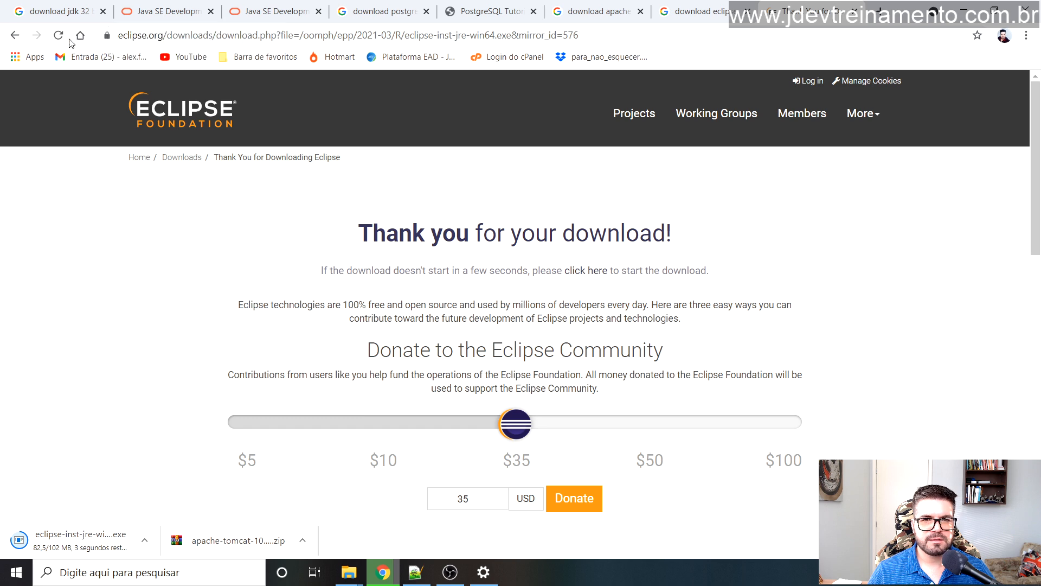
left_click(15, 37)
left_click(14, 35)
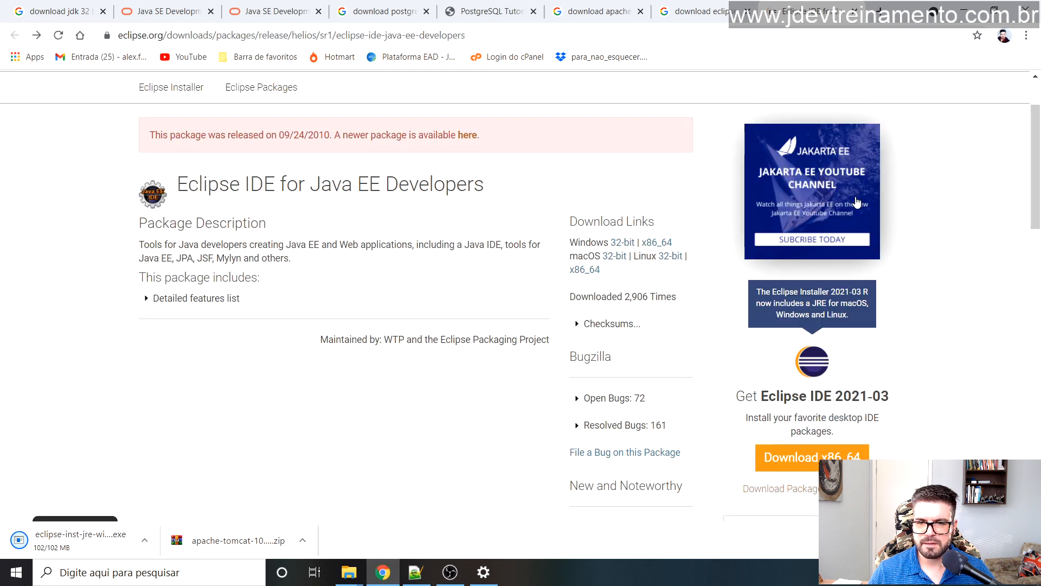
scroll(662, 206, "down", 3)
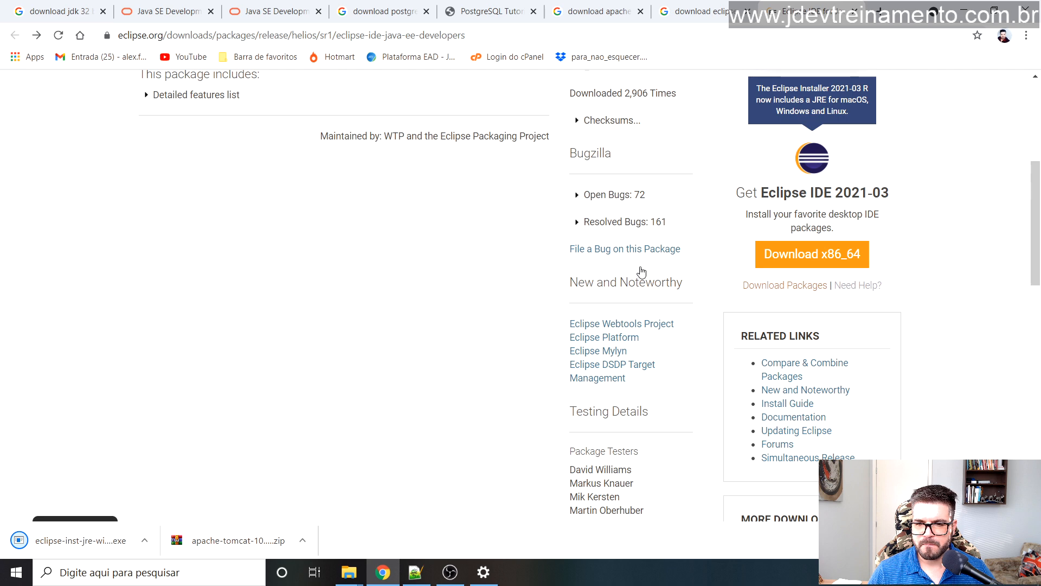
Step: Browse to the Eclipse 2021-03 (4.19) packages page, then open Chrome's downloads list with Ctrl+J
left_click(779, 292)
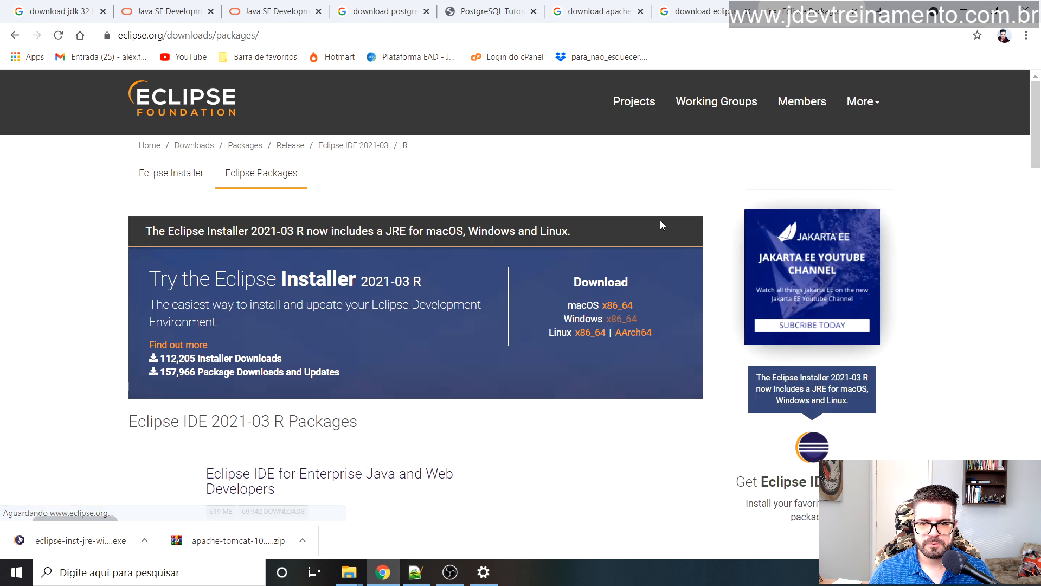
scroll(490, 151, "down", 3)
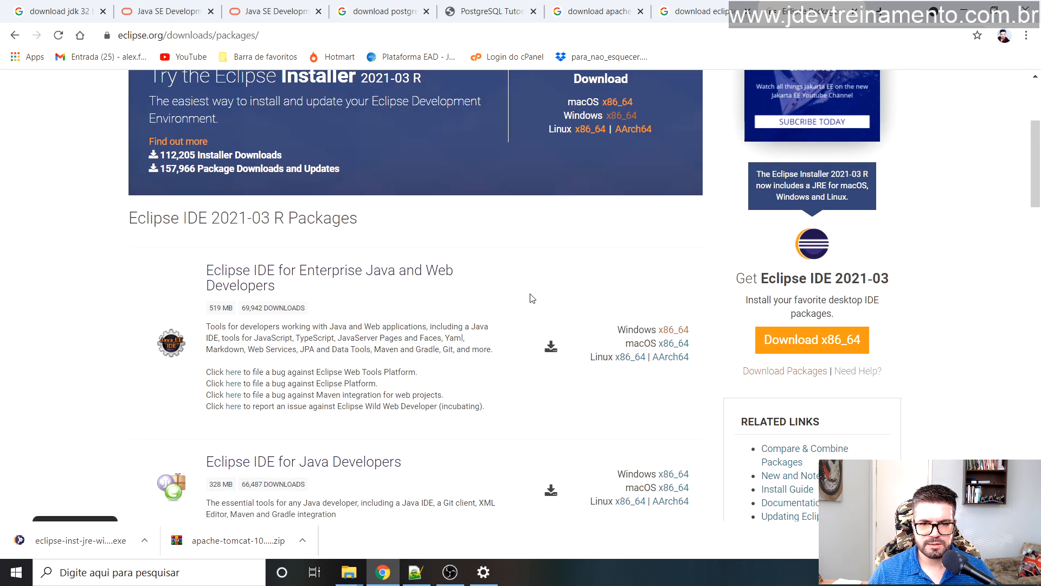
scroll(503, 290, "down", 3)
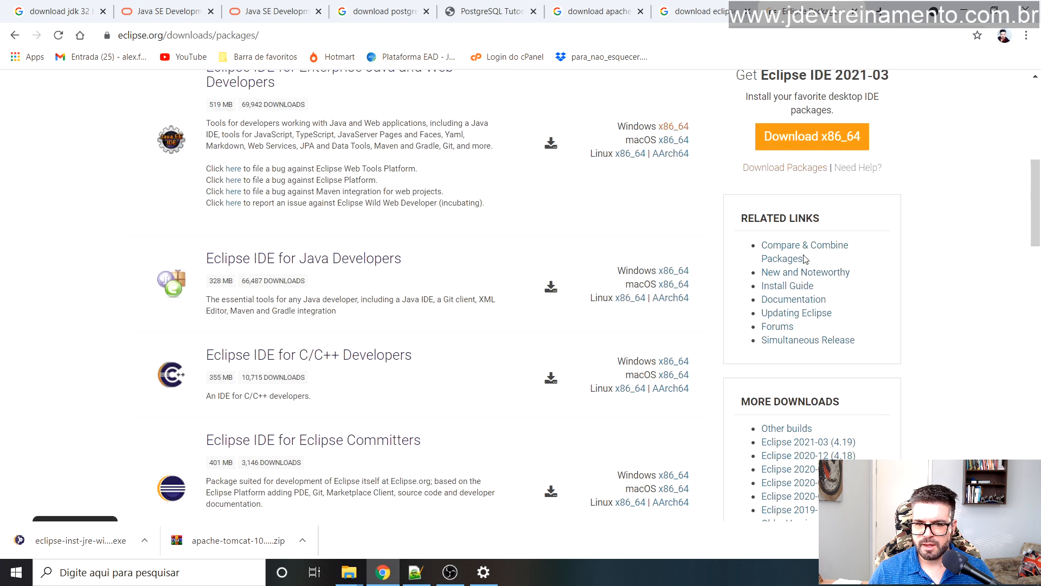
scroll(808, 262, "down", 3)
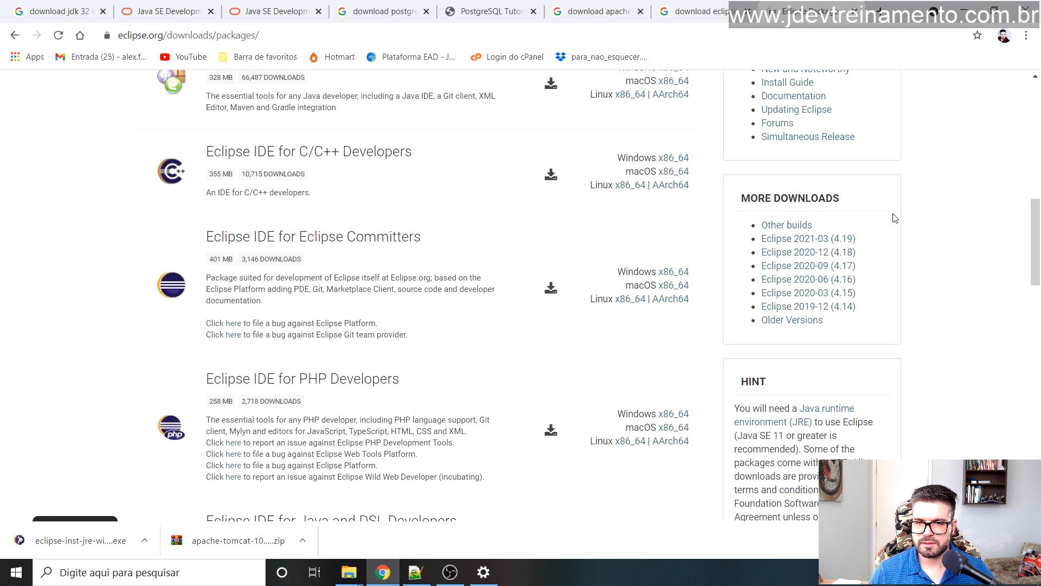
left_click_drag(748, 195, 844, 199)
left_click(932, 219)
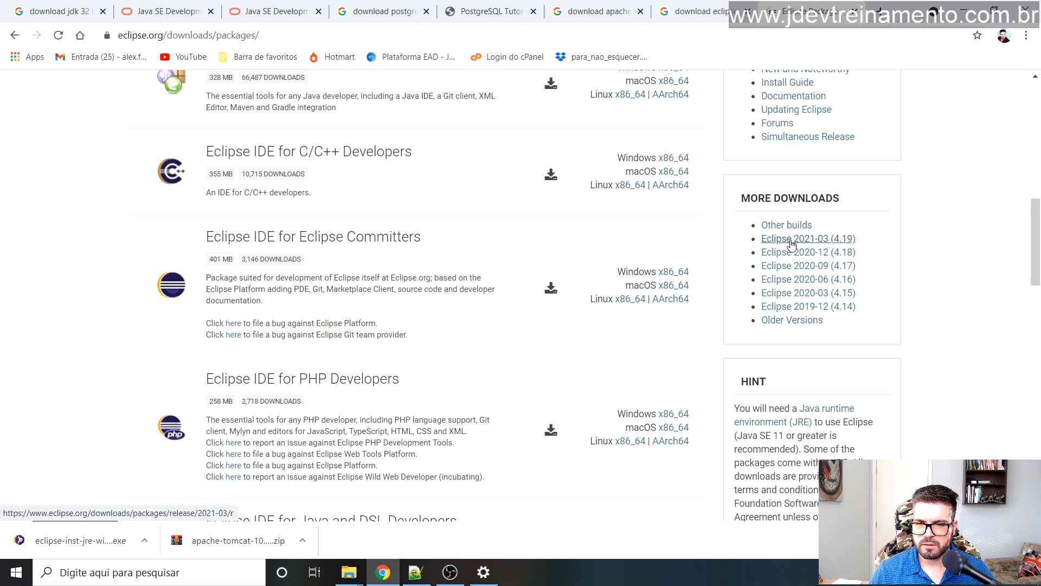
left_click(815, 239)
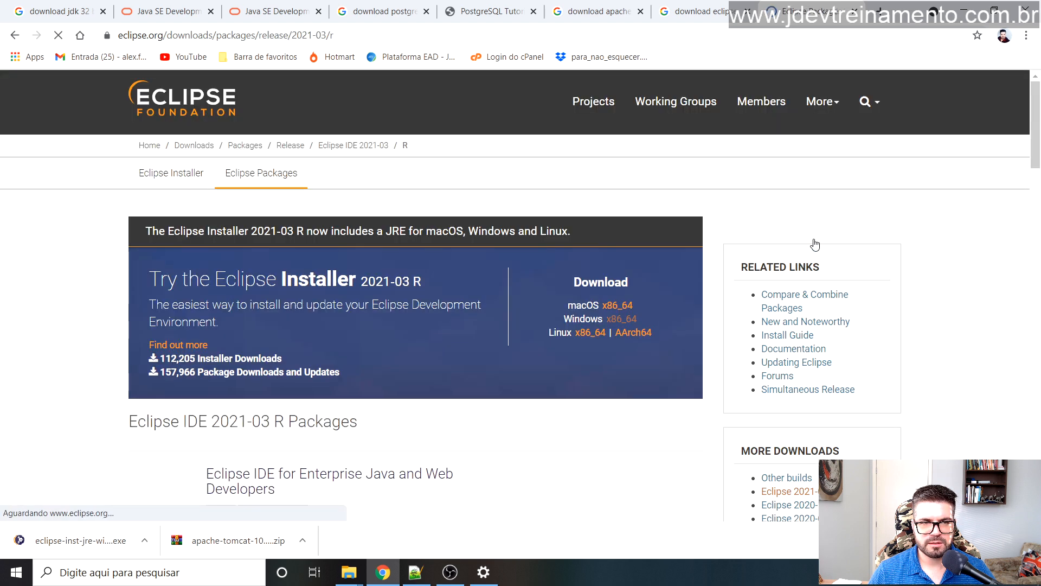
scroll(265, 208, "down", 4)
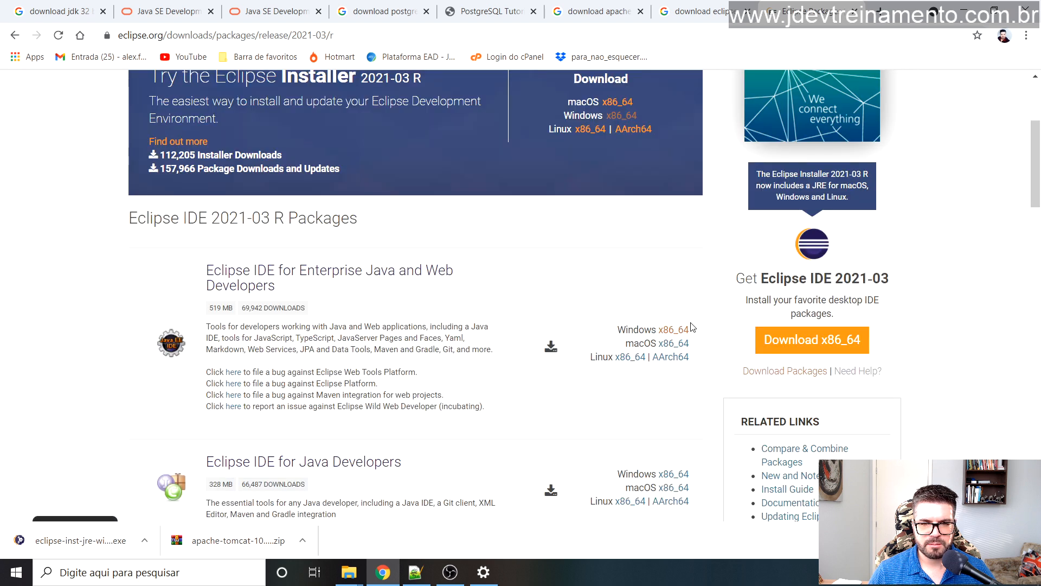
scroll(542, 307, "up", 4)
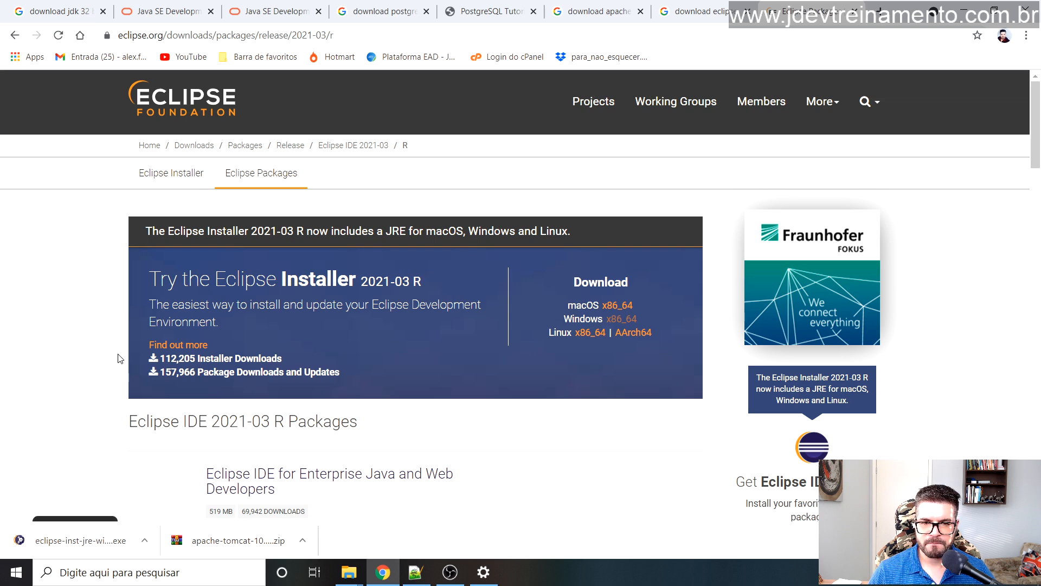
scroll(118, 358, "down", 3)
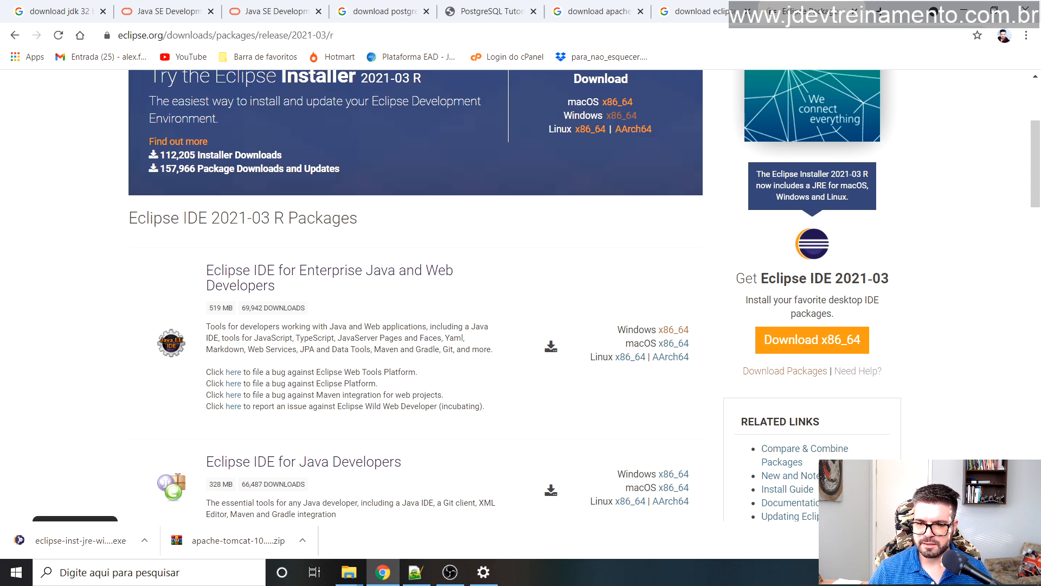
key("ctrl+j")
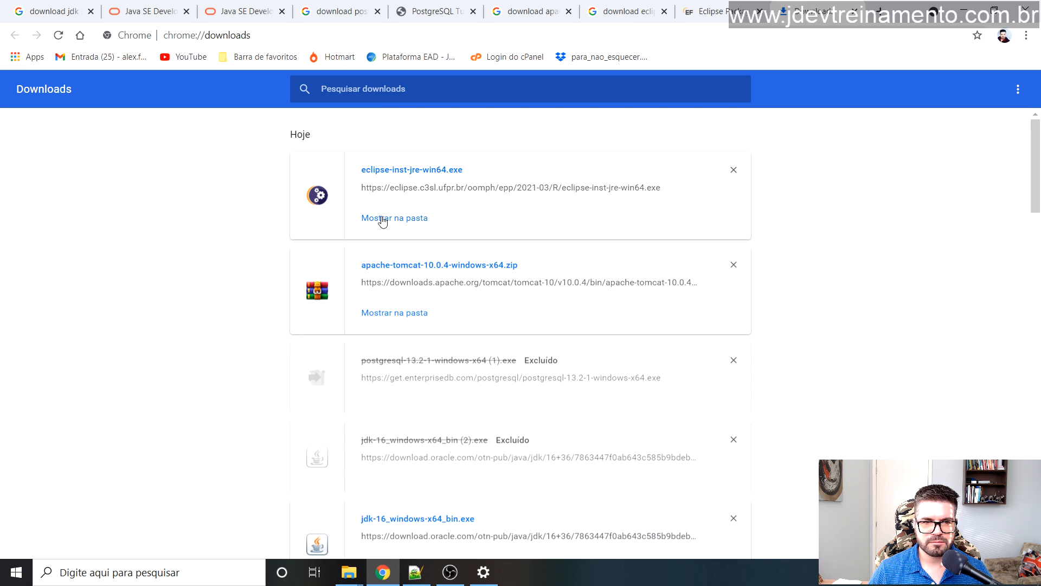
Step: Show the Eclipse installer in Downloads and review the Tomcat zip, JDK 16, PostgreSQL 13.2 and Eclipse installers
left_click(379, 217)
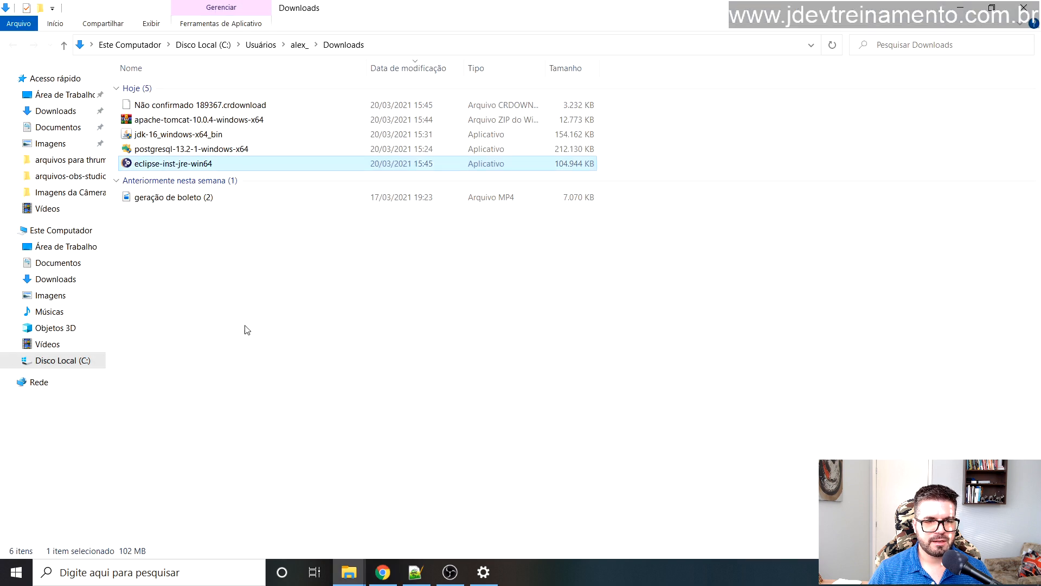
left_click(178, 106)
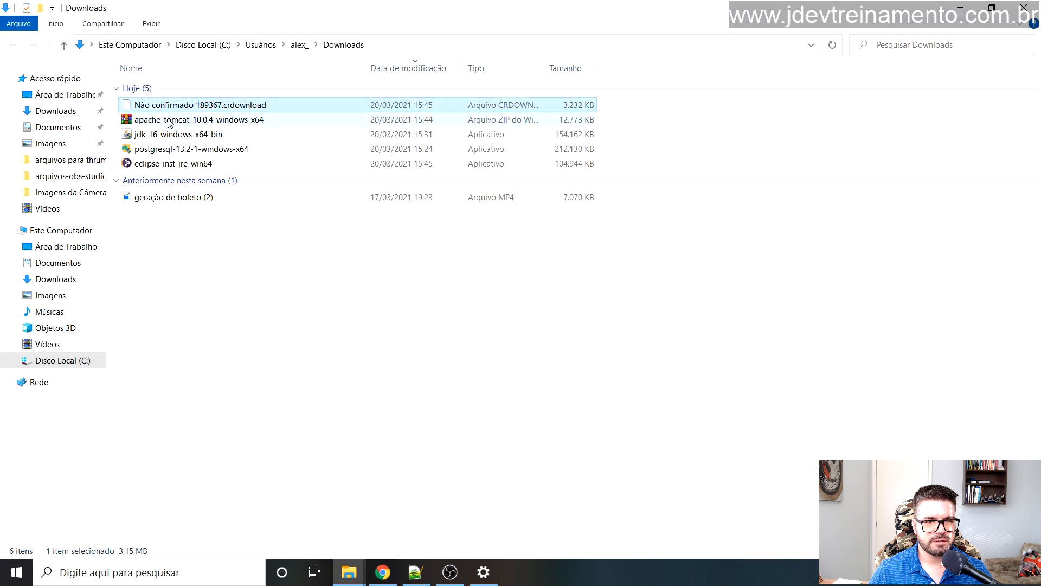
left_click(183, 120)
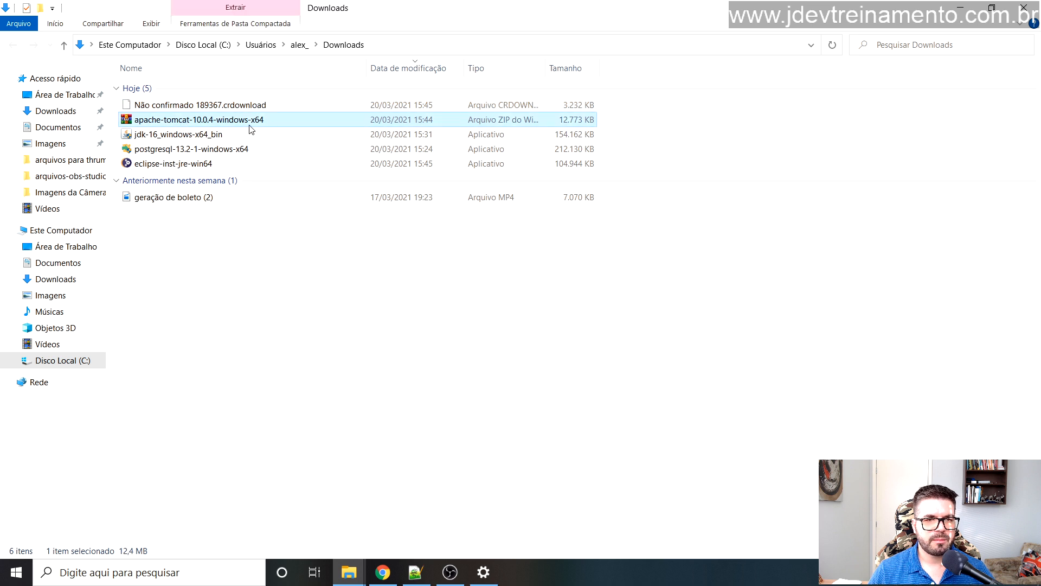
left_click(198, 137)
left_click(194, 155)
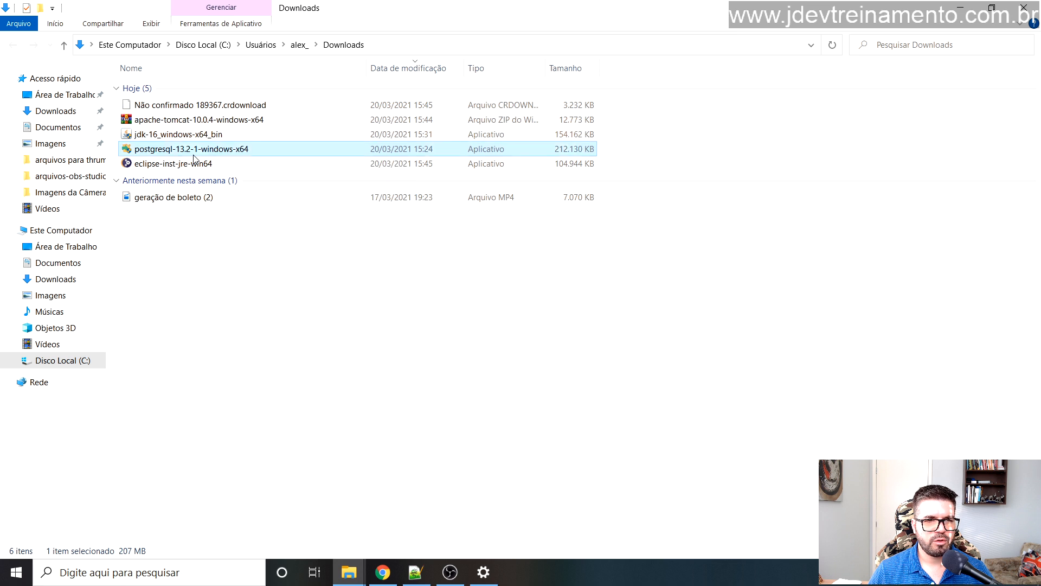
left_click(167, 165)
left_click(264, 295)
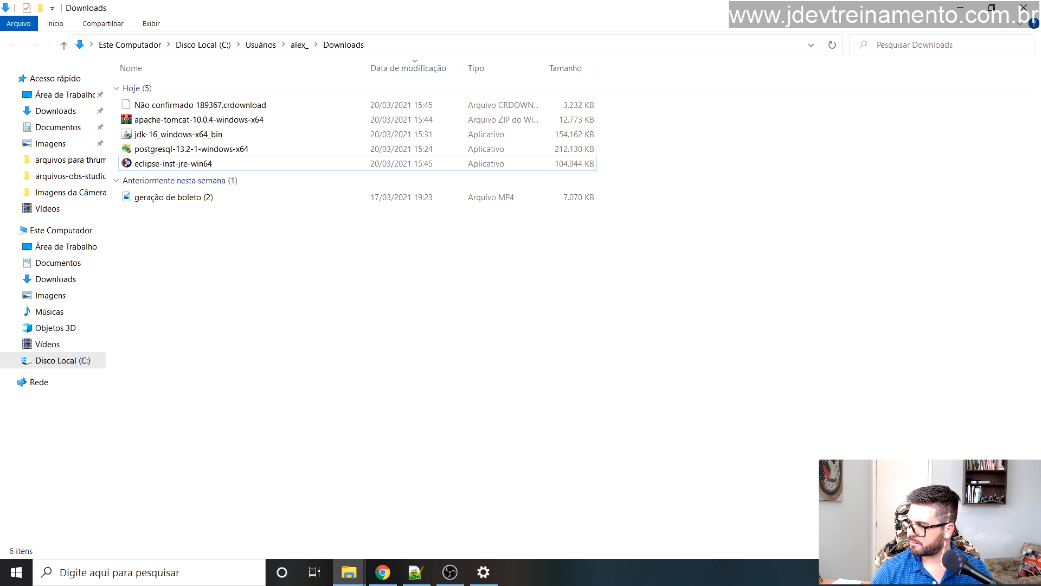
Step: In File Explorer's Downloads folder, run jdk-16_windows-x64_bin
key("alt+Tab")
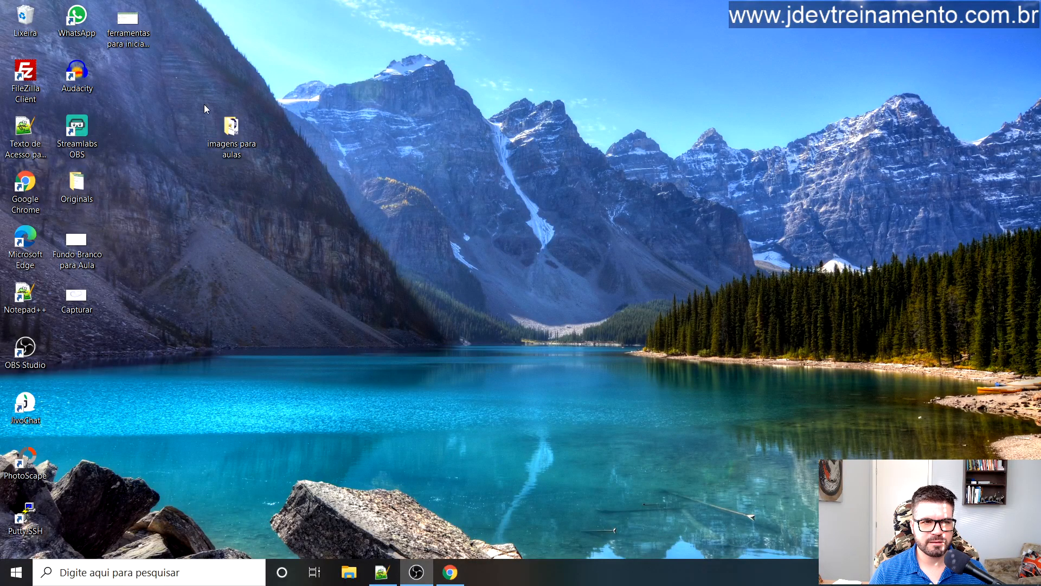
left_click(349, 569)
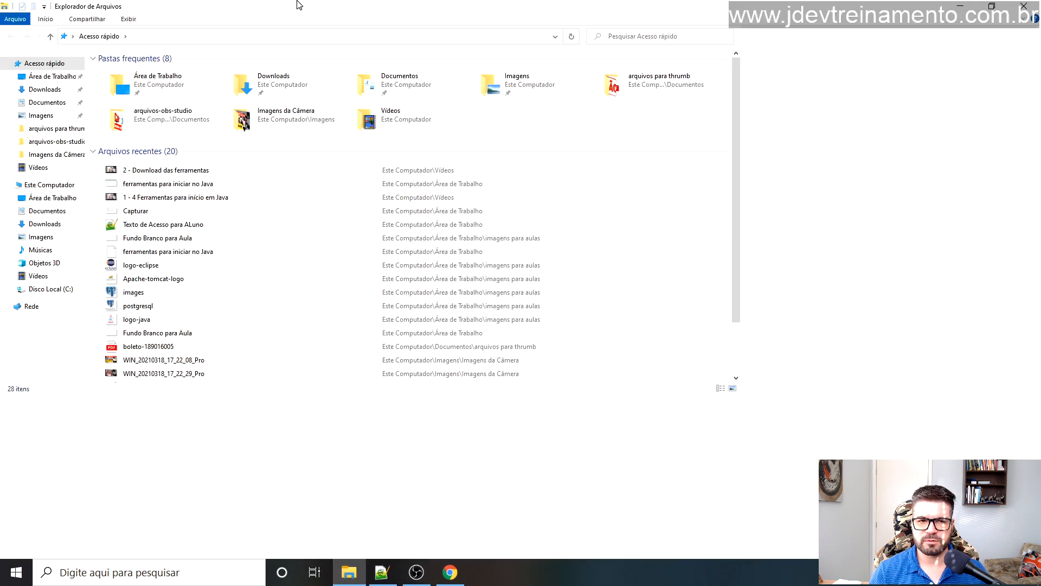
left_click(56, 111)
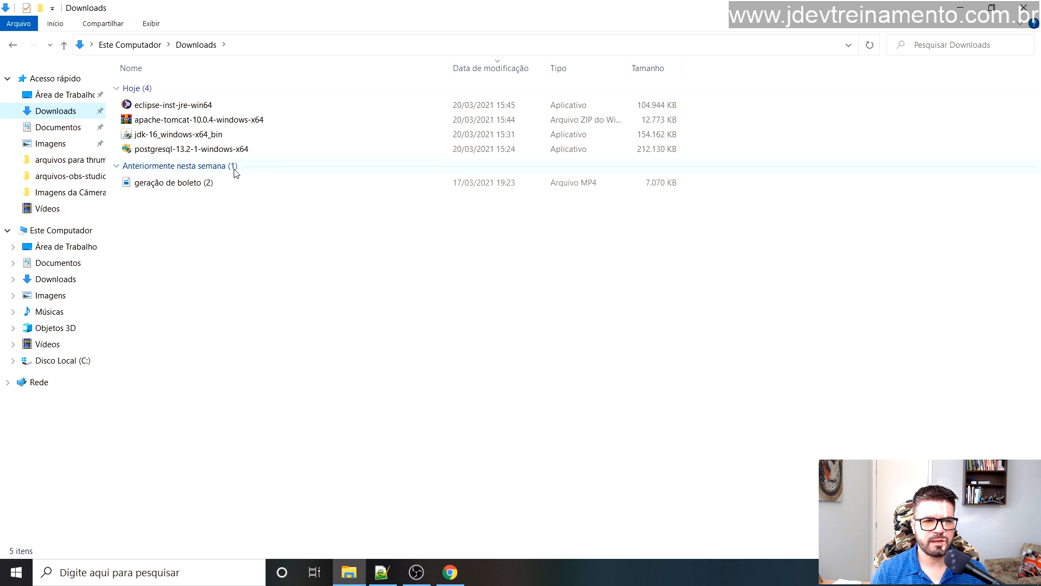
left_click(161, 140)
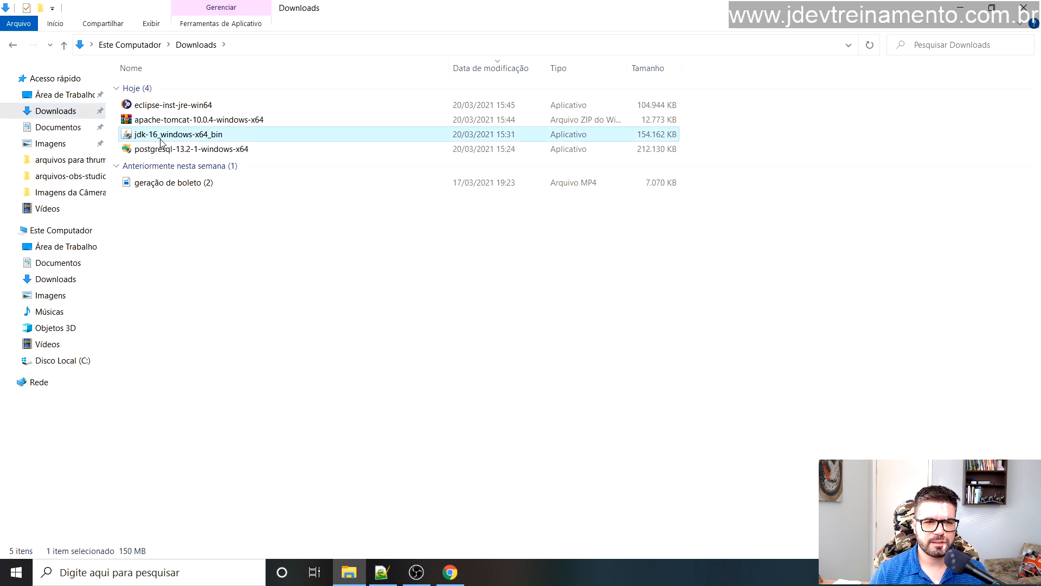
double_click(161, 140)
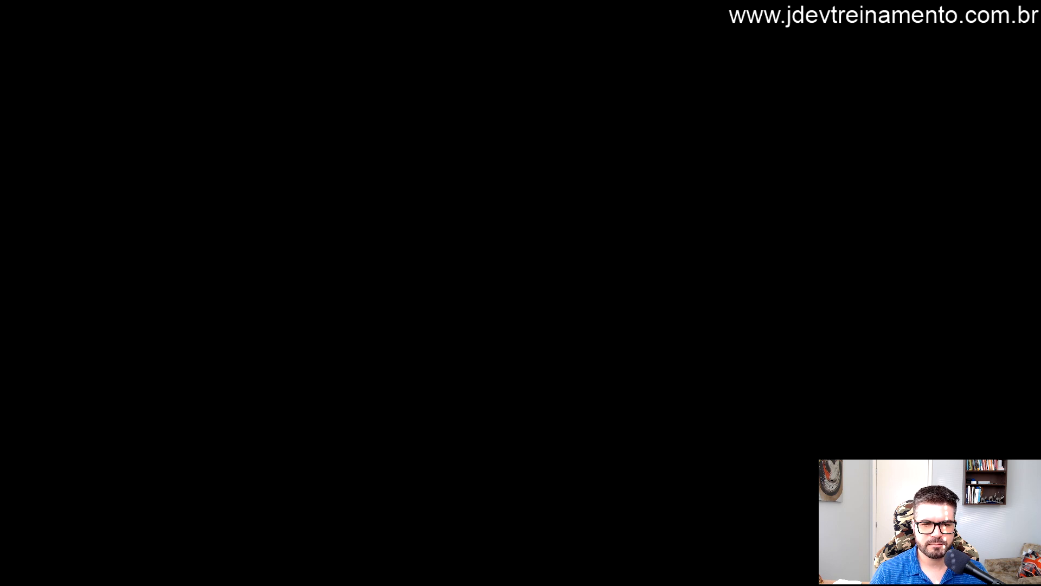
Step: Approve the UAC prompt and install JDK 16 into the default C:\Program Files\Java\jdk-16\ folder
left_click(438, 378)
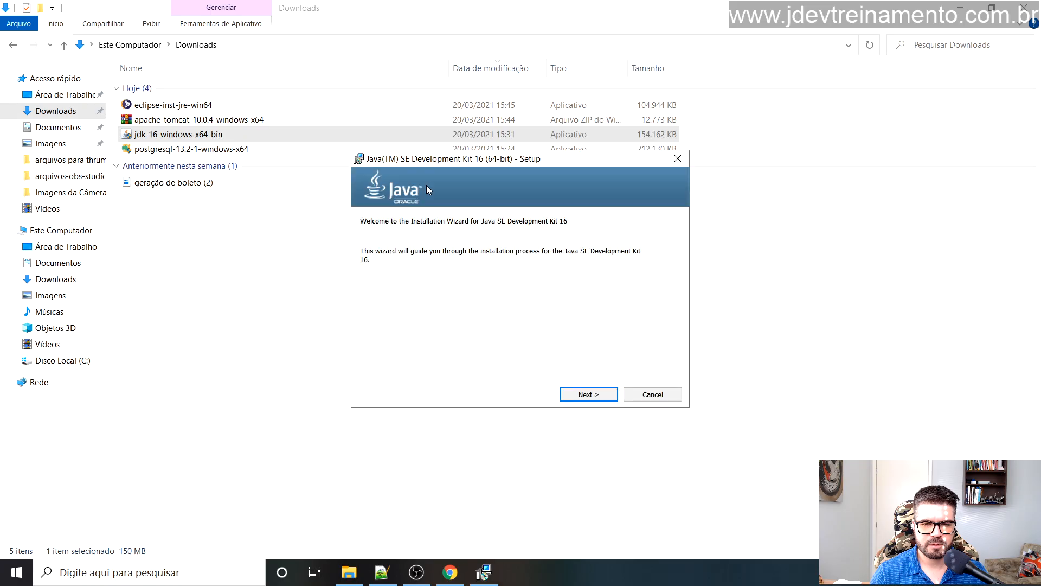
left_click(586, 389)
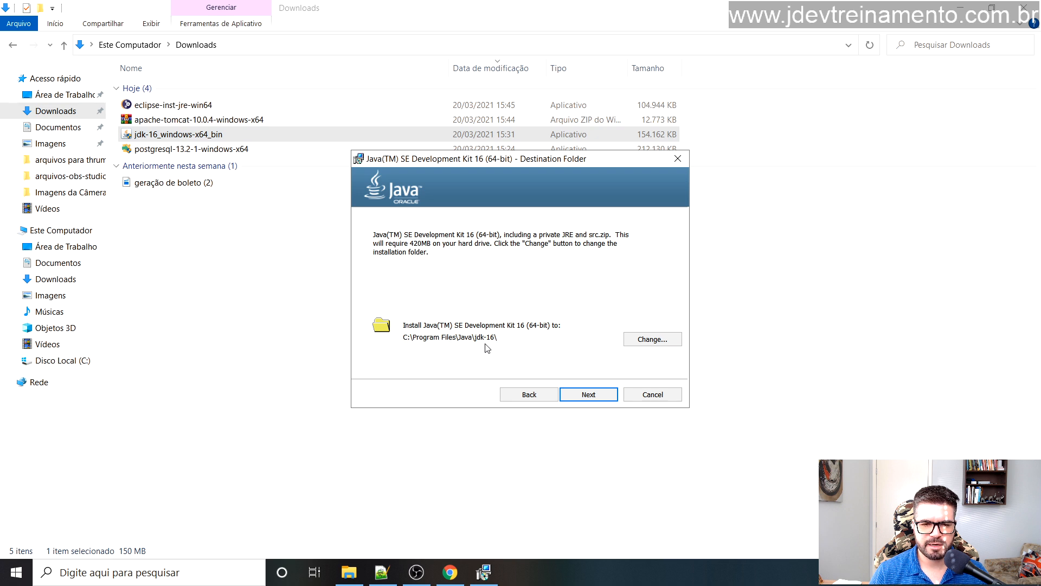
left_click(602, 393)
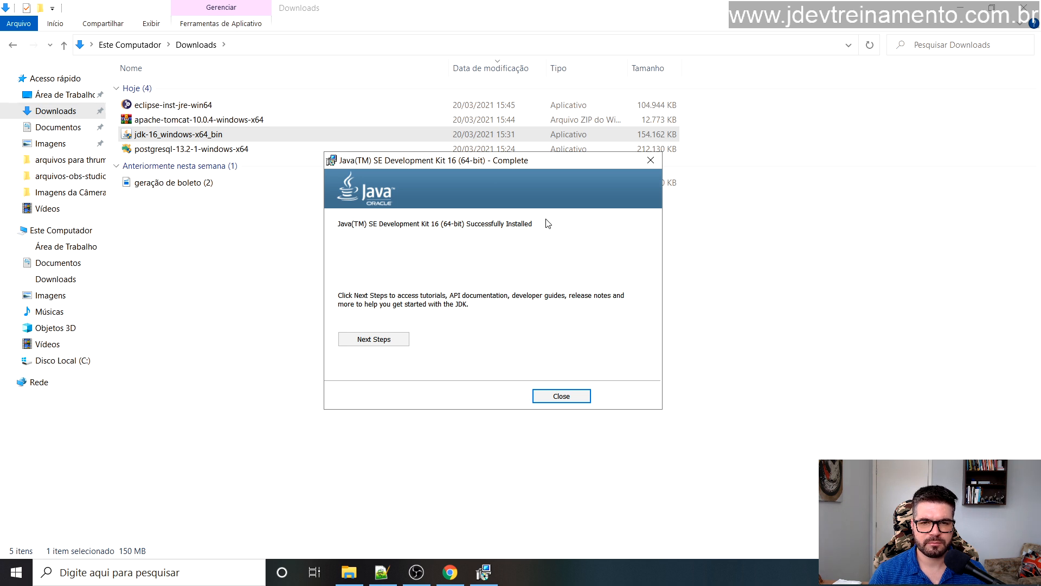
left_click(564, 396)
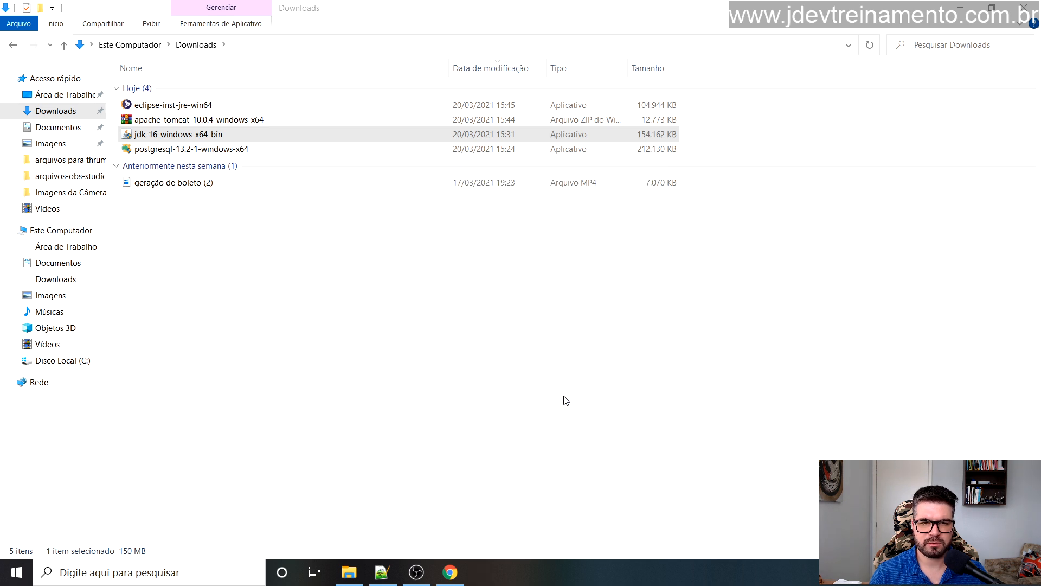
left_click(86, 574)
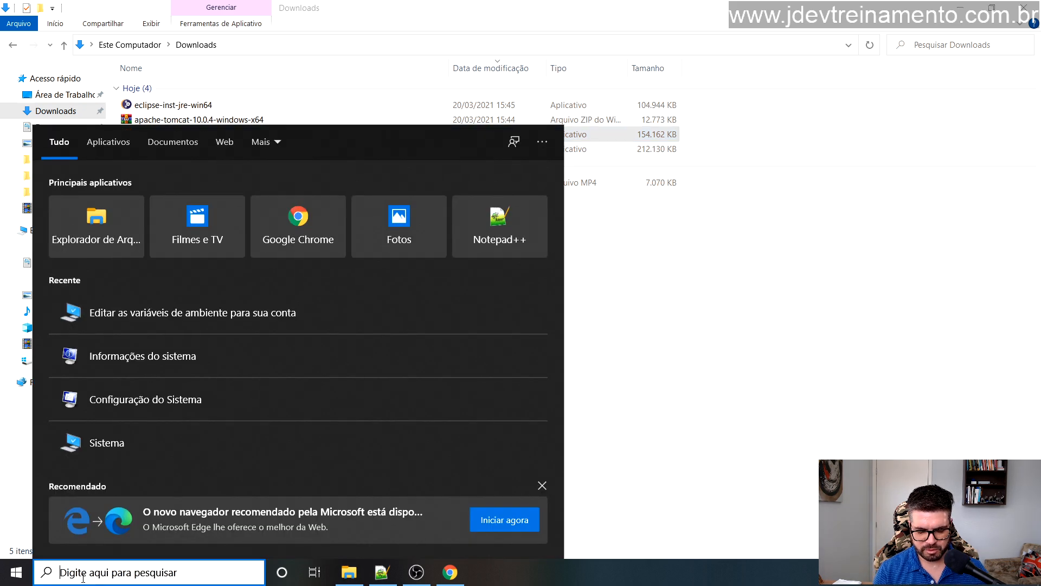
Step: Open Command Prompt via 'cmd' search, run java -version and mark the reported version line
type("cmd")
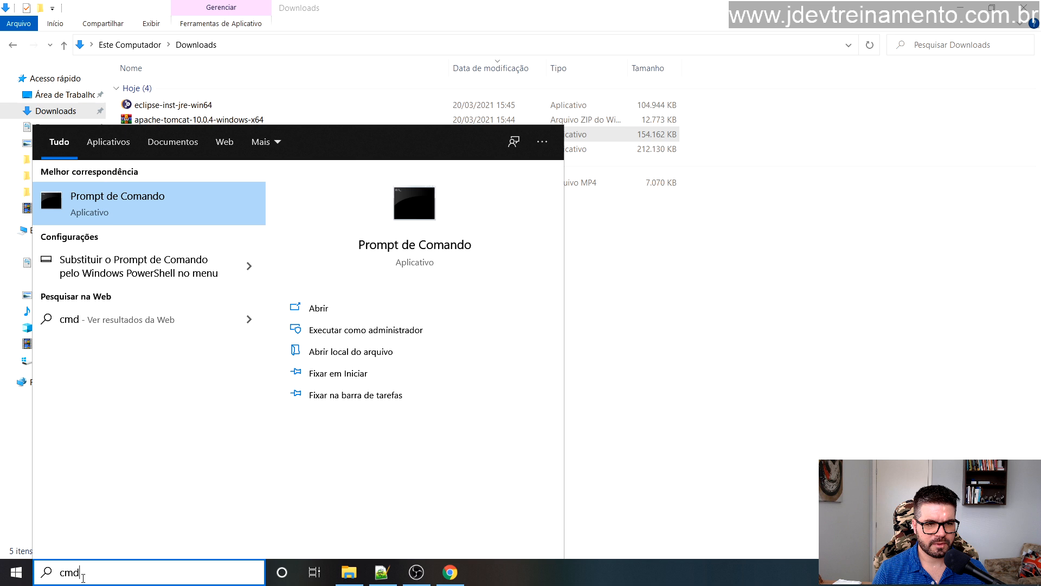
left_click(104, 212)
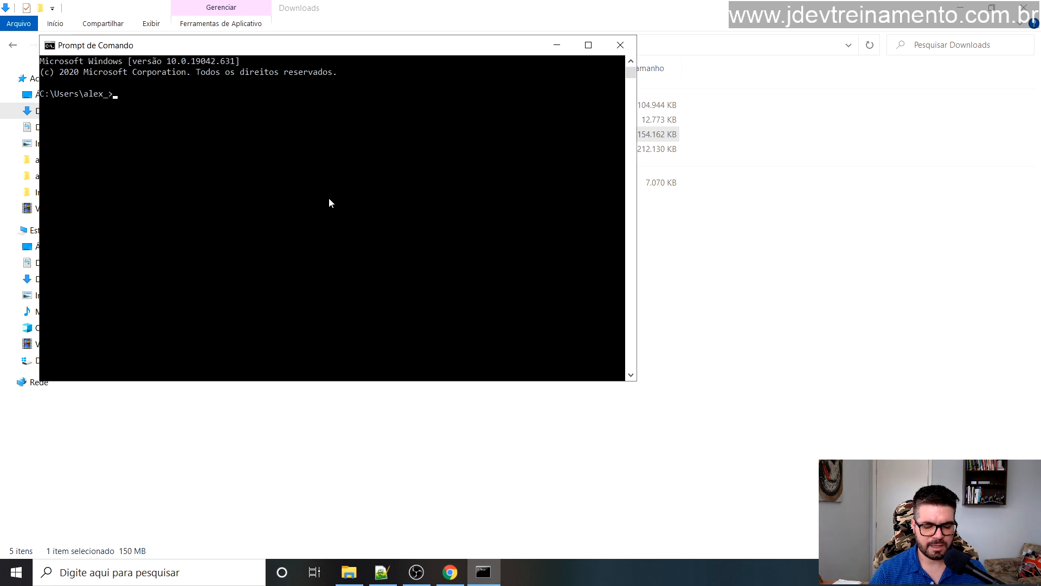
type("java")
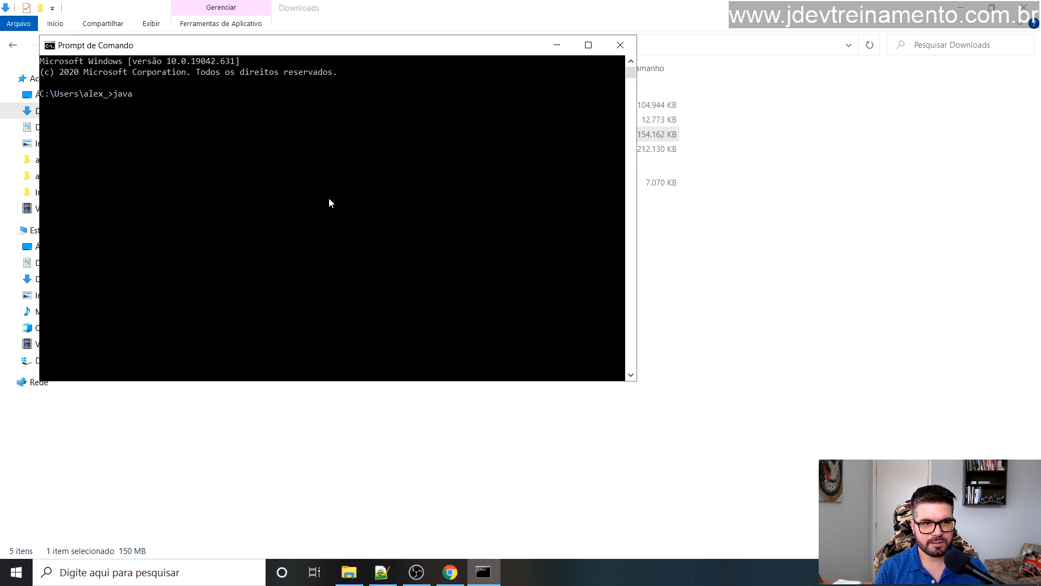
type(" -version")
key("Return")
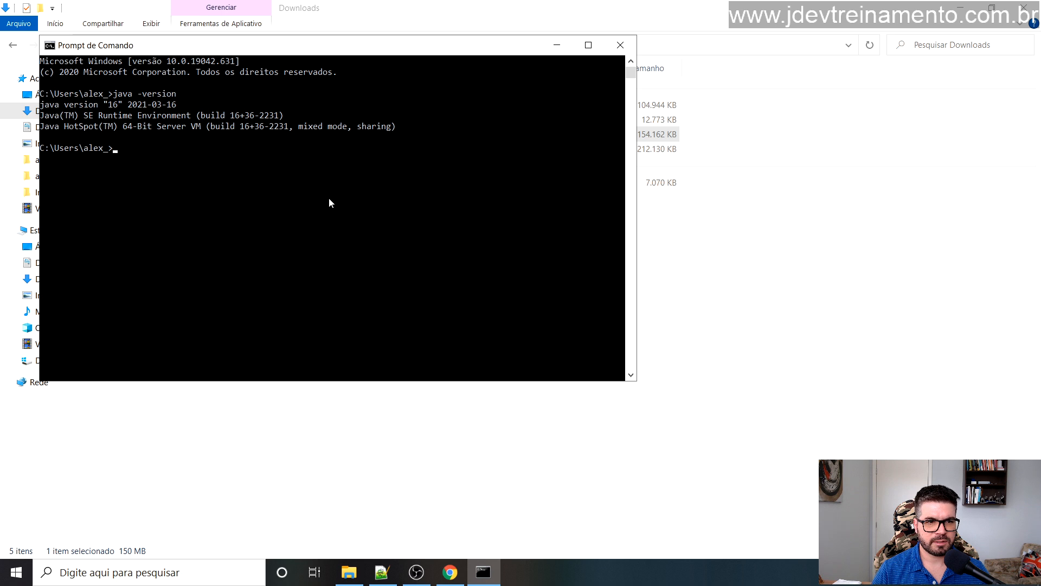
left_click_drag(335, 55, 453, 103)
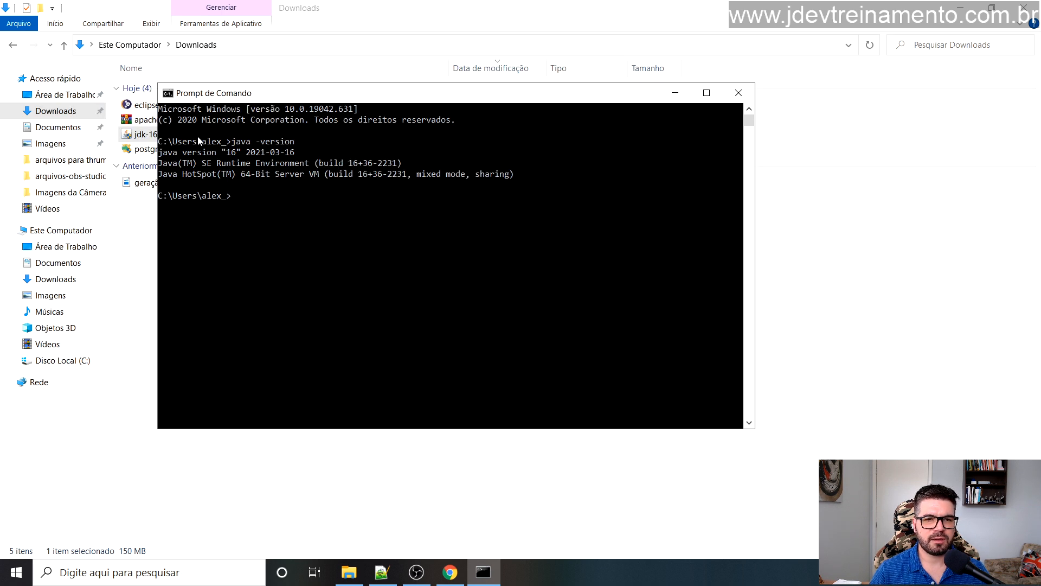
left_click_drag(163, 155, 296, 154)
left_click(292, 163)
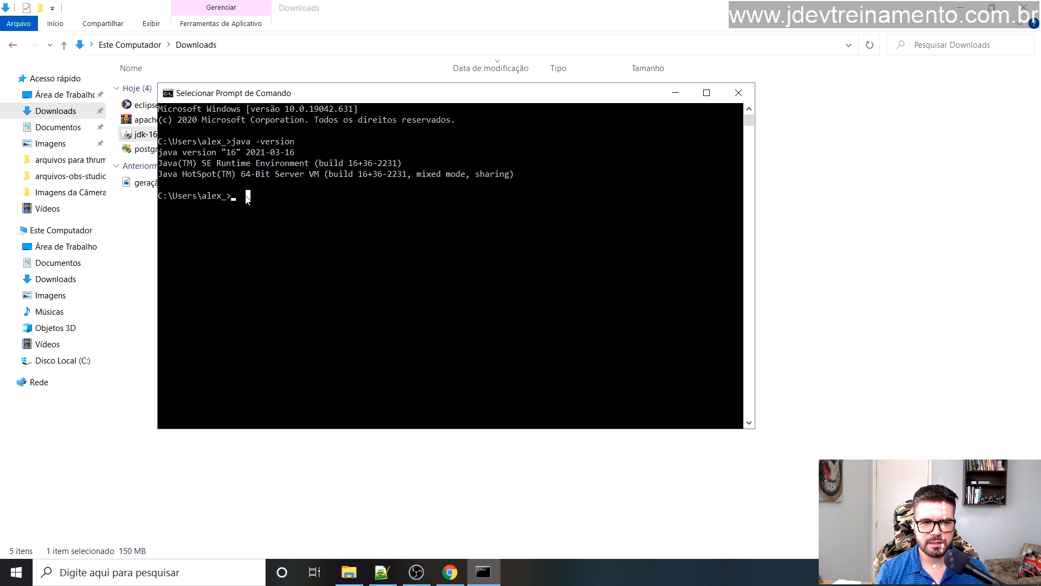
type("java -versio")
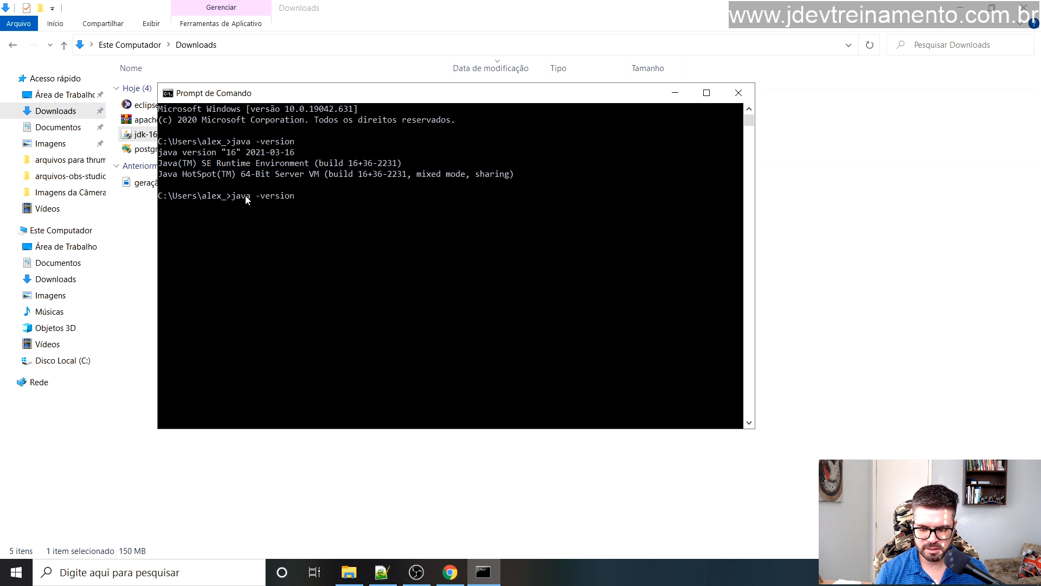
type("n")
key("Return")
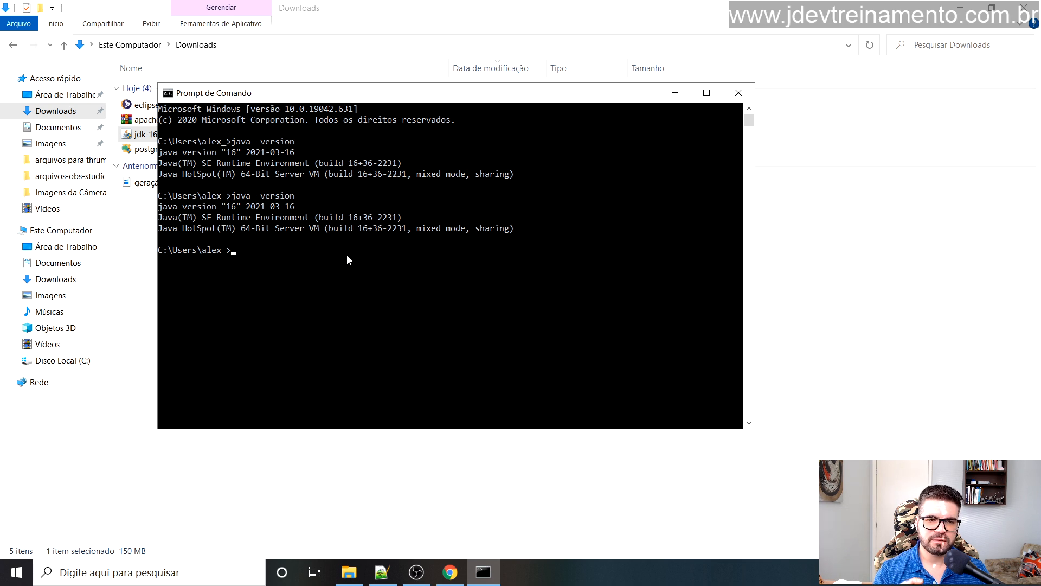
left_click(926, 182)
left_click(959, 8)
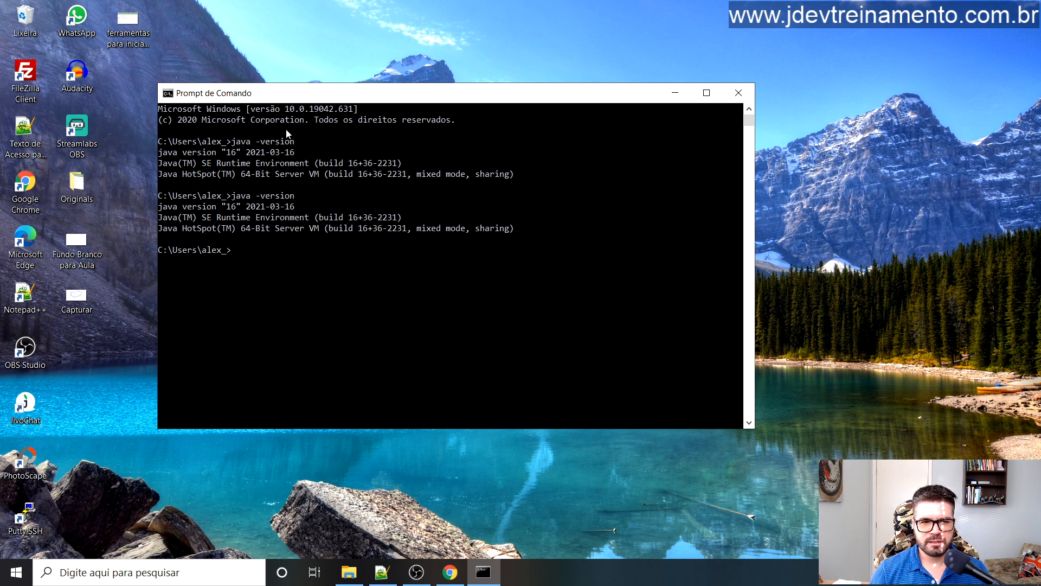
Step: Search 'varia' to reach 'Editar as variáveis de ambiente do sistema' and bring up Variáveis de Ambiente
left_click_drag(339, 97, 357, 89)
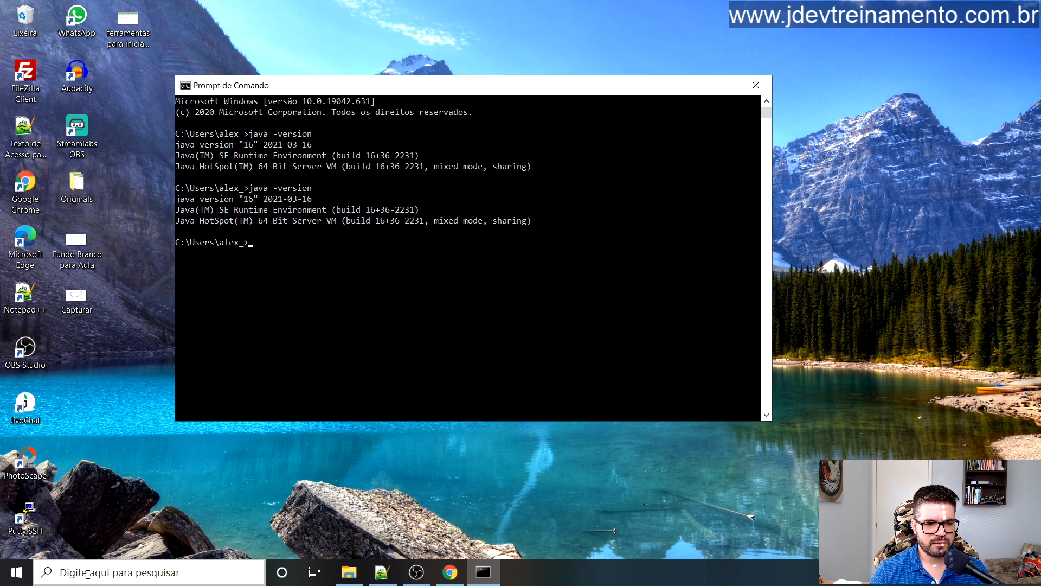
left_click(89, 574)
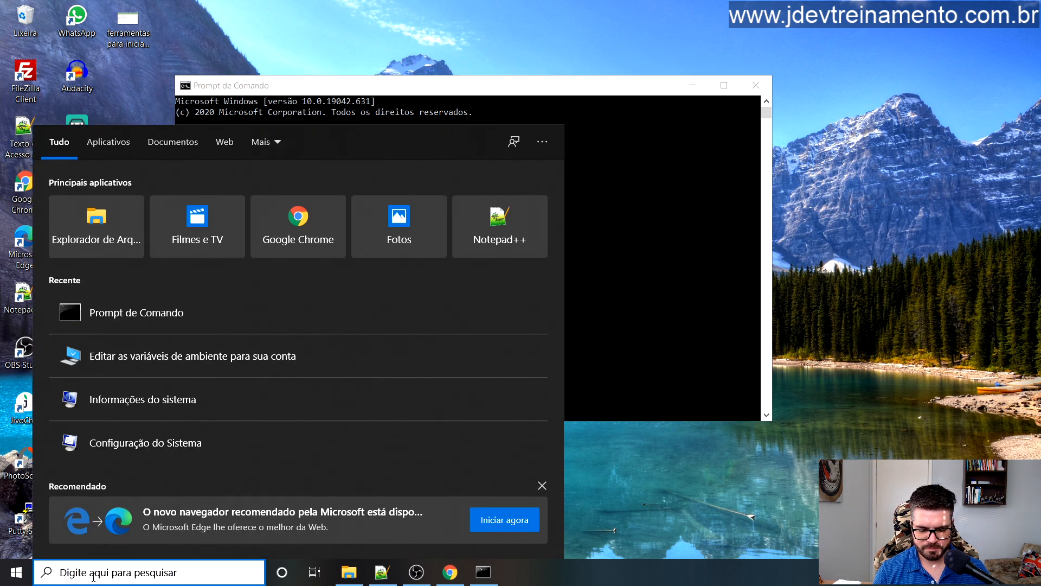
type("con")
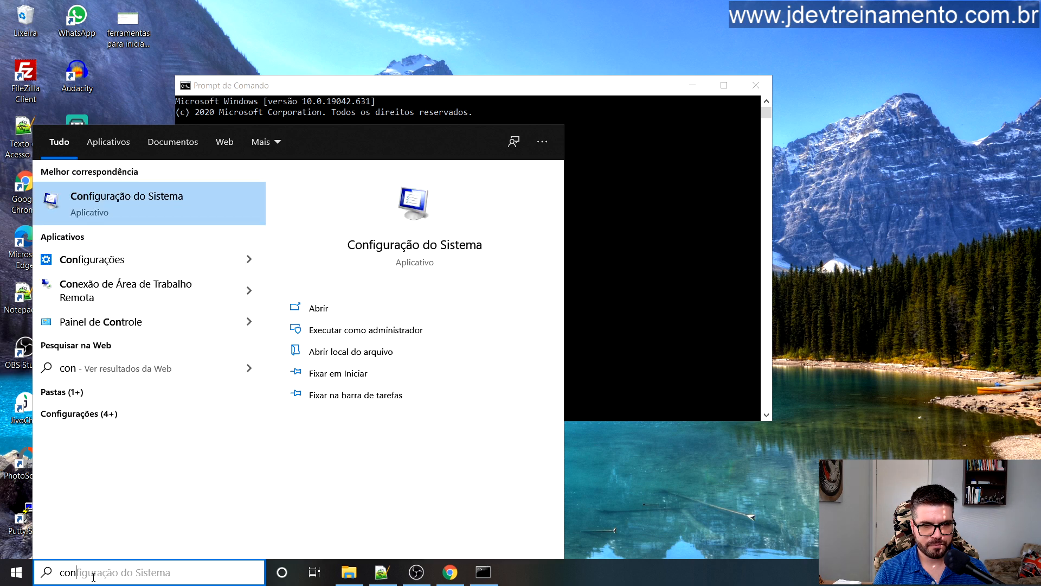
key("BackSpace")
key("BackSpace")
key("BackSpace")
type("varia")
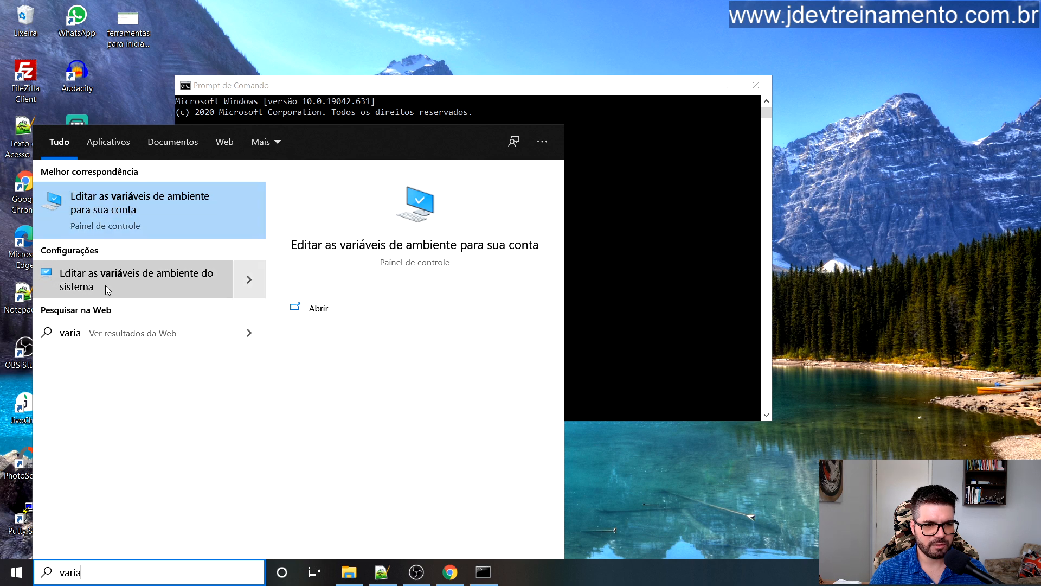
left_click(131, 275)
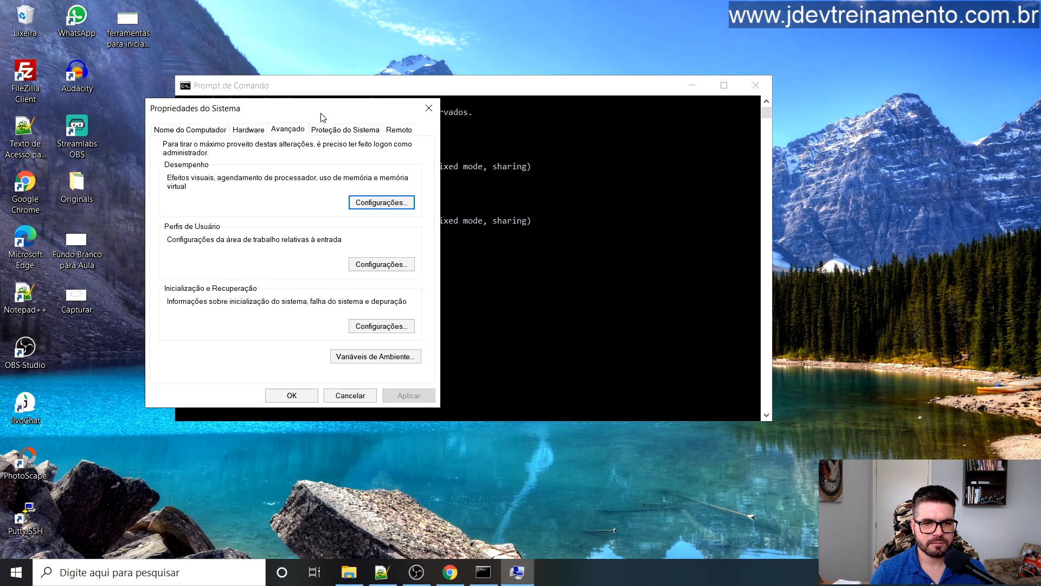
left_click(360, 356)
left_click_drag(530, 73, 385, 66)
key("alt+Tab")
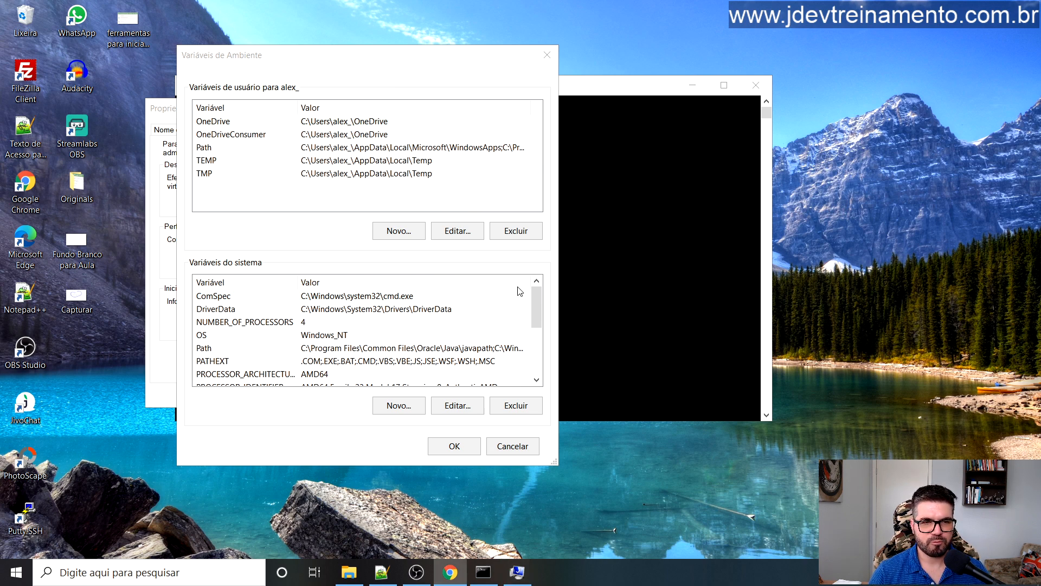
Step: Start a new system variable named JAVA_HOME
left_click(535, 310)
scroll(536, 310, "down", 3)
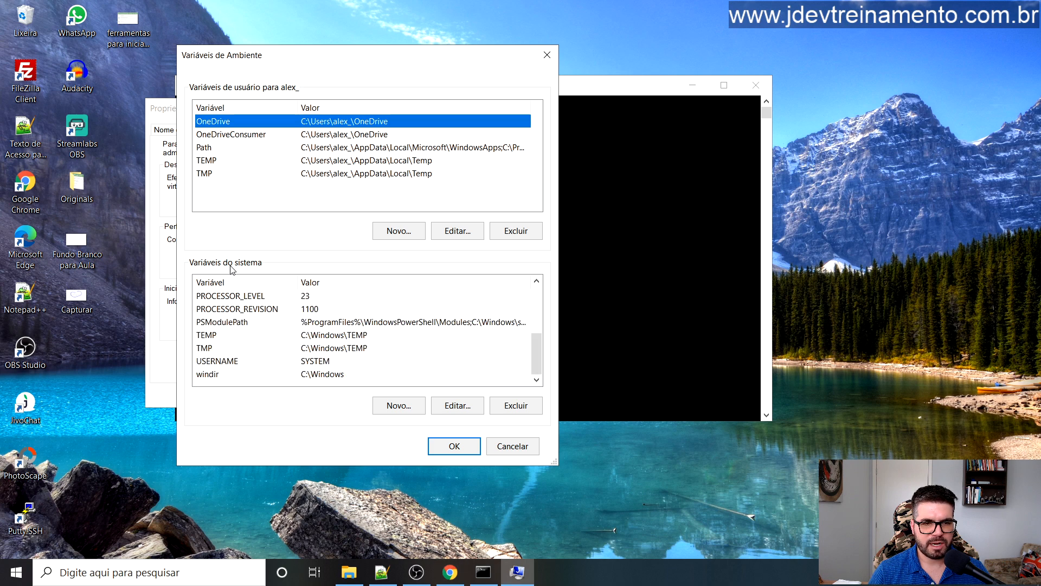
left_click(399, 408)
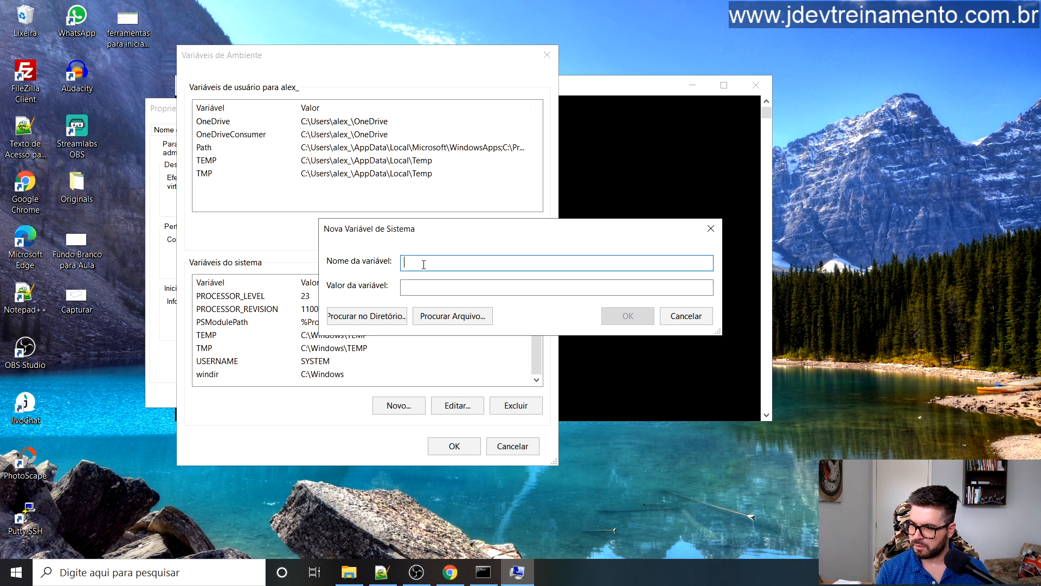
type("JAVA")
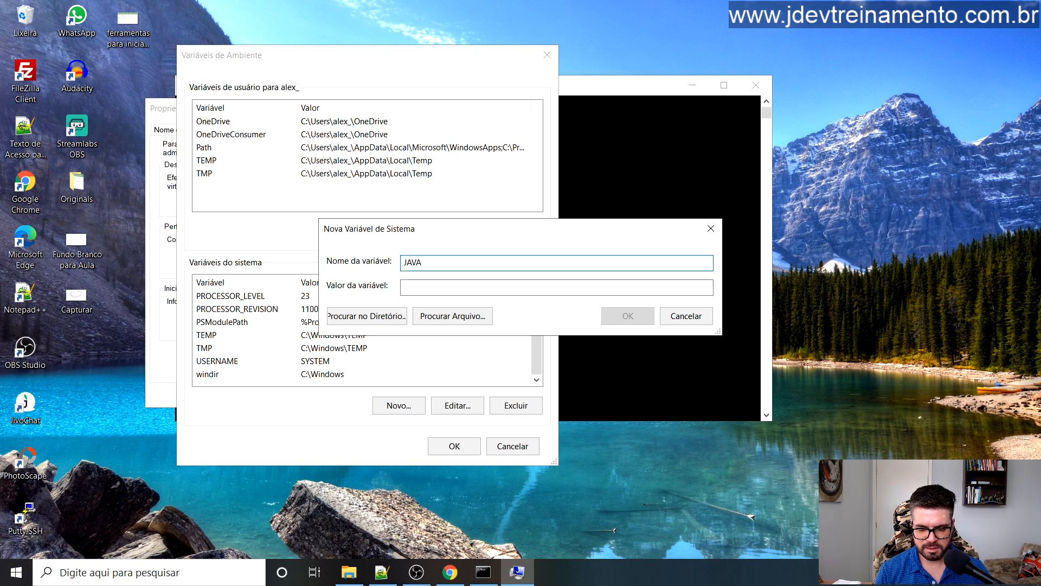
type("_HOME")
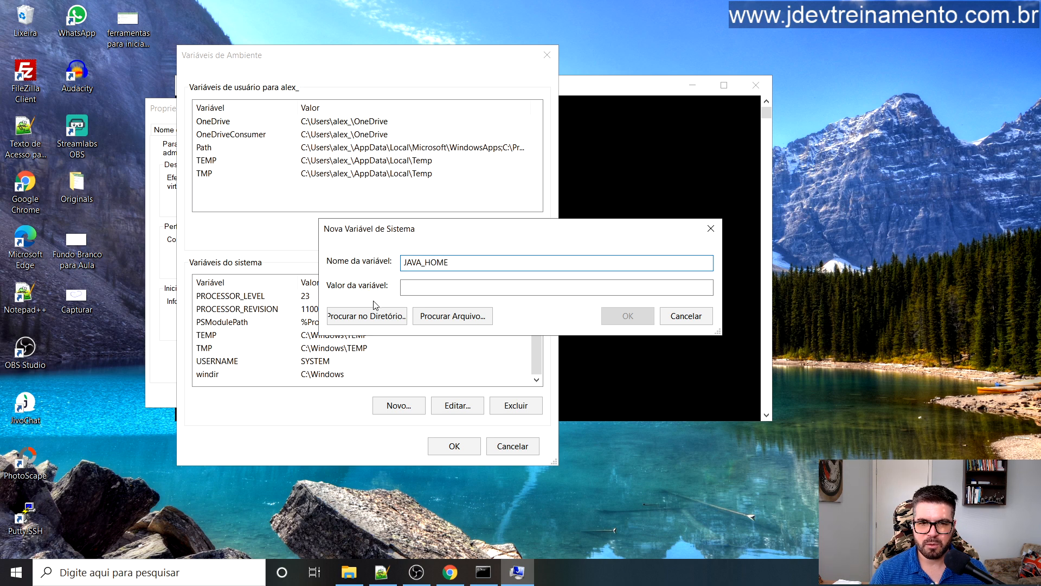
left_click(411, 292)
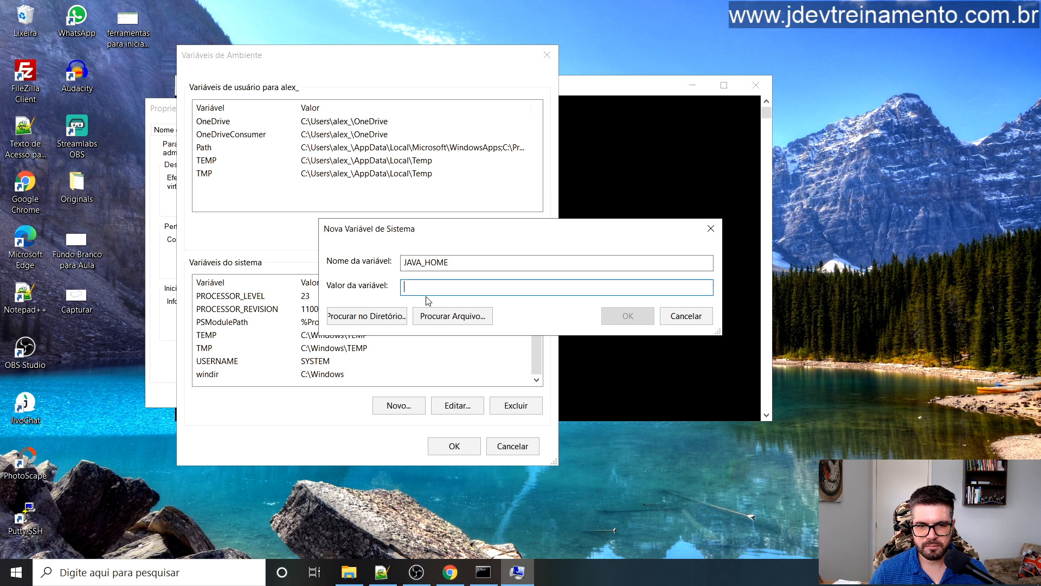
Step: Browse to C:\Program Files\Java\jdk-16 as JAVA_HOME's value and save the variable
left_click(358, 318)
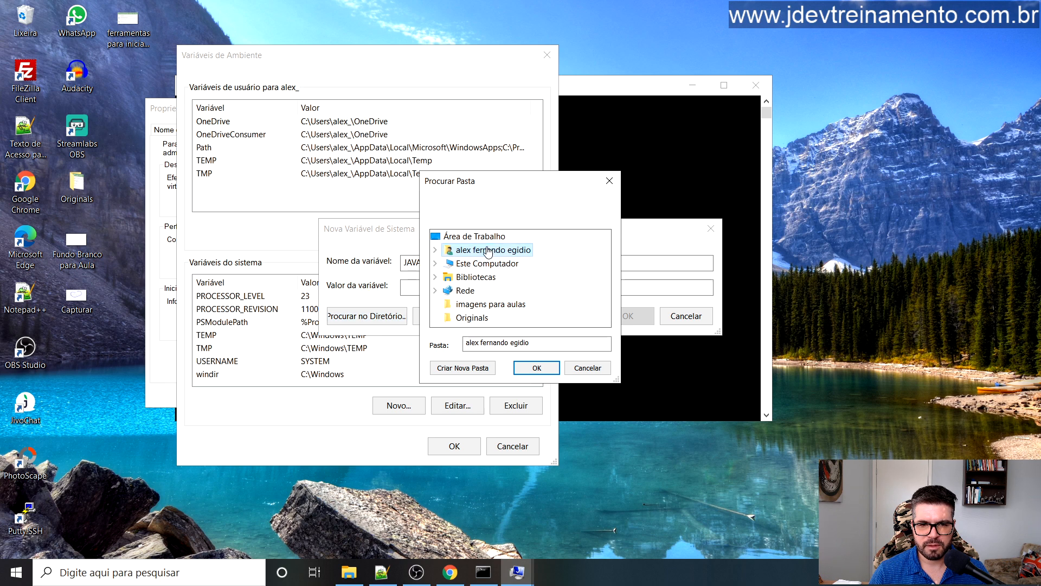
left_click_drag(507, 183, 507, 118)
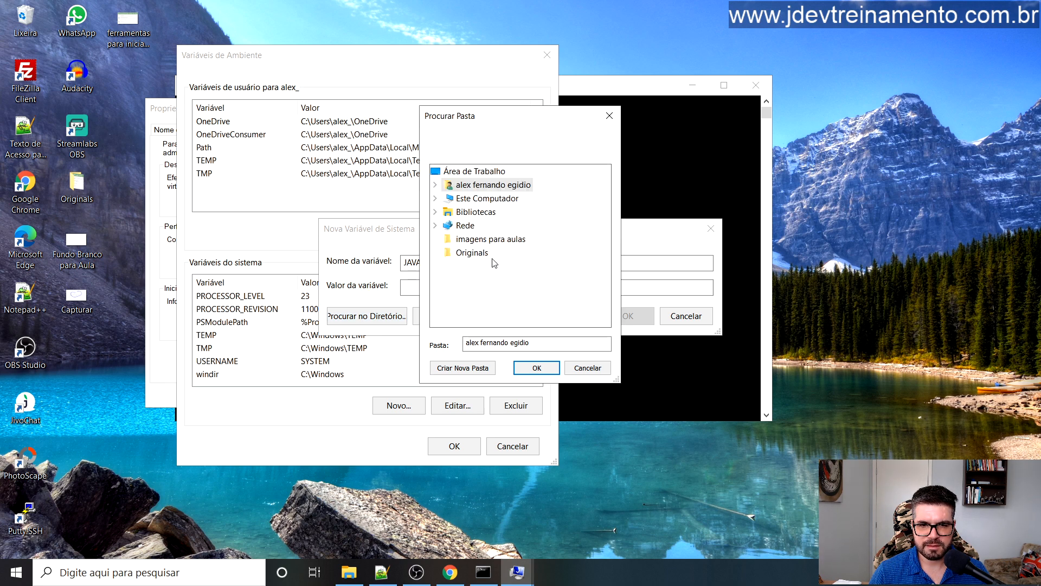
double_click(454, 202)
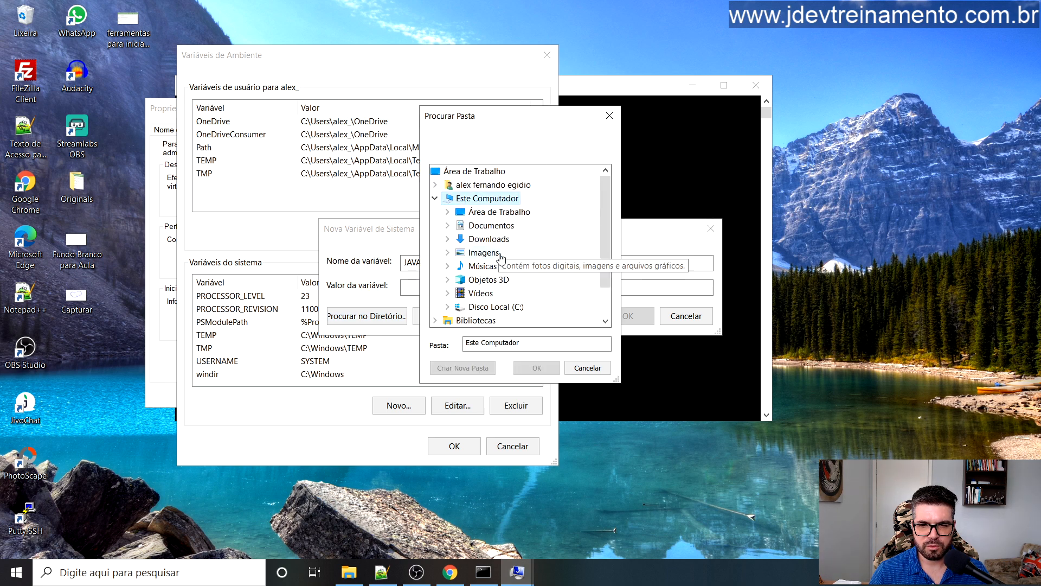
double_click(491, 307)
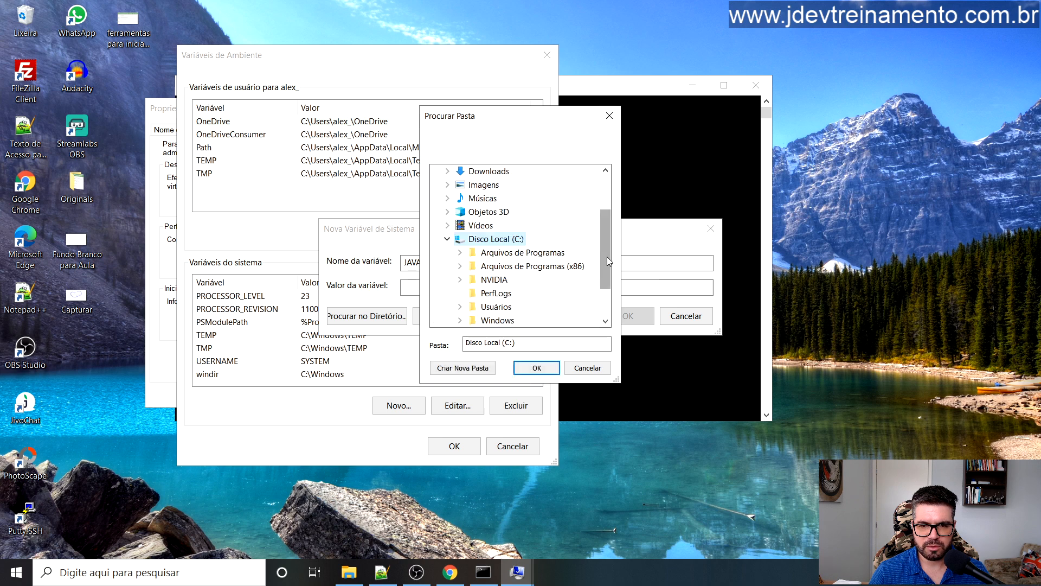
left_click_drag(606, 256, 611, 281)
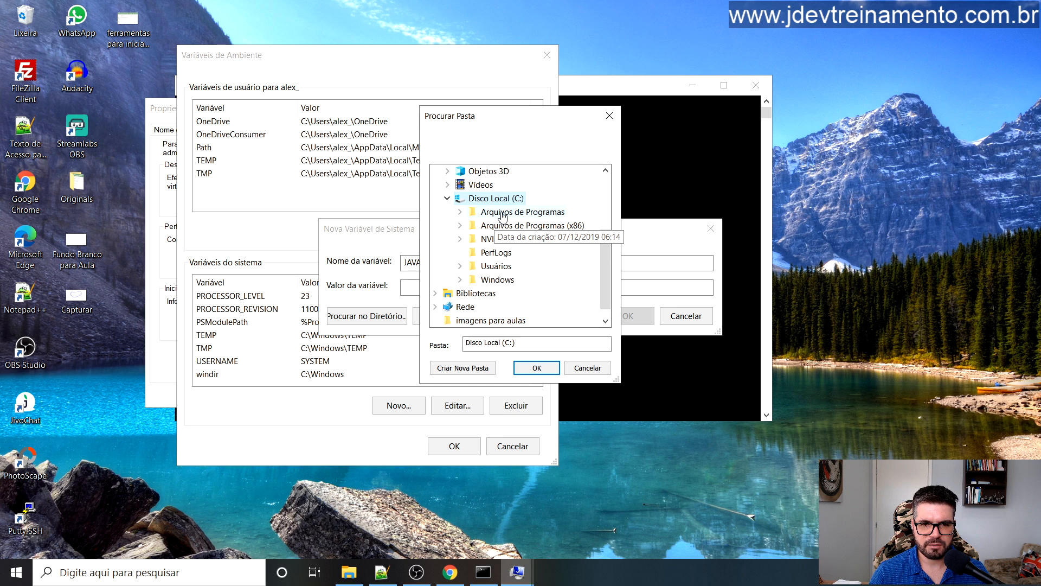
double_click(504, 214)
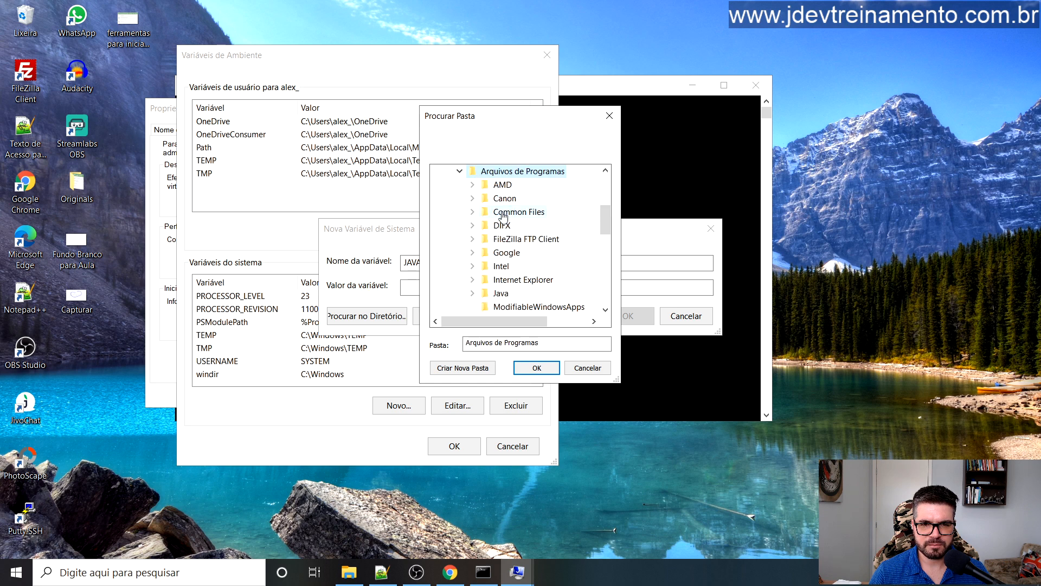
double_click(500, 293)
left_click_drag(607, 212, 607, 232)
left_click(515, 198)
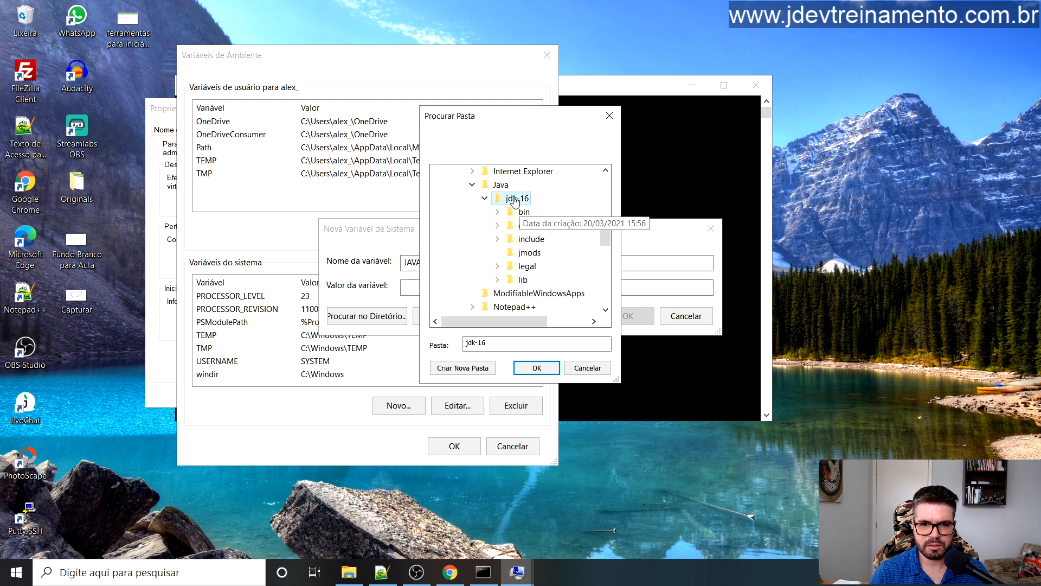
left_click(538, 367)
left_click(524, 287)
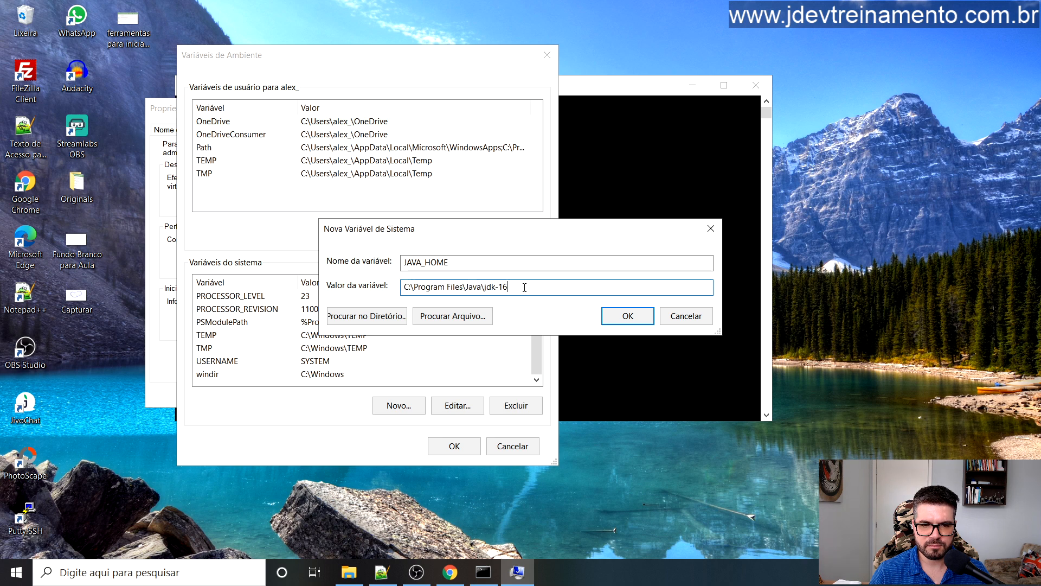
left_click(628, 316)
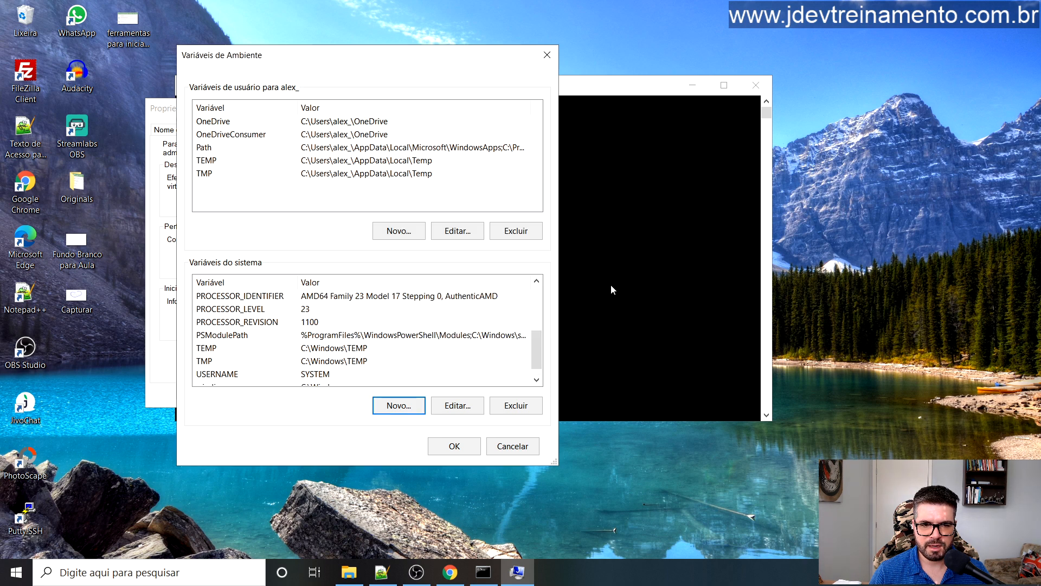
left_click(278, 334)
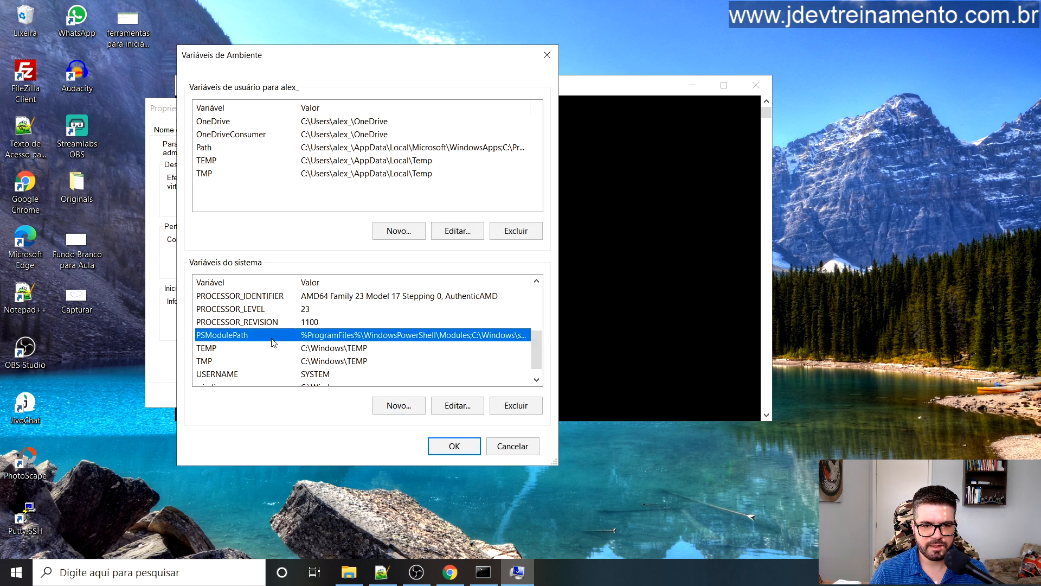
scroll(278, 335, "down", 1)
scroll(279, 335, "up", 3)
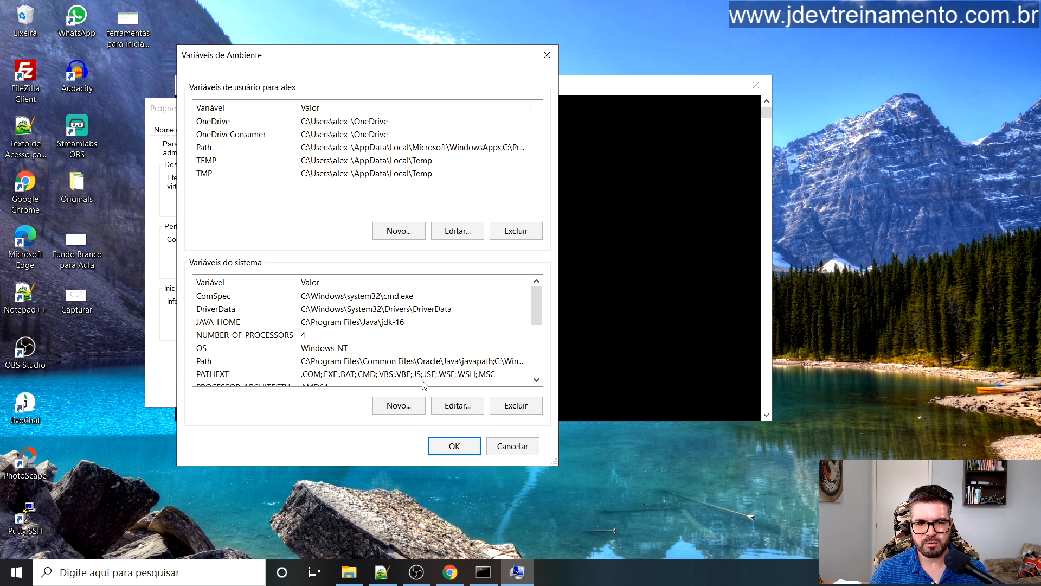
Step: Start another new system variable named JRE_HOME
left_click(391, 408)
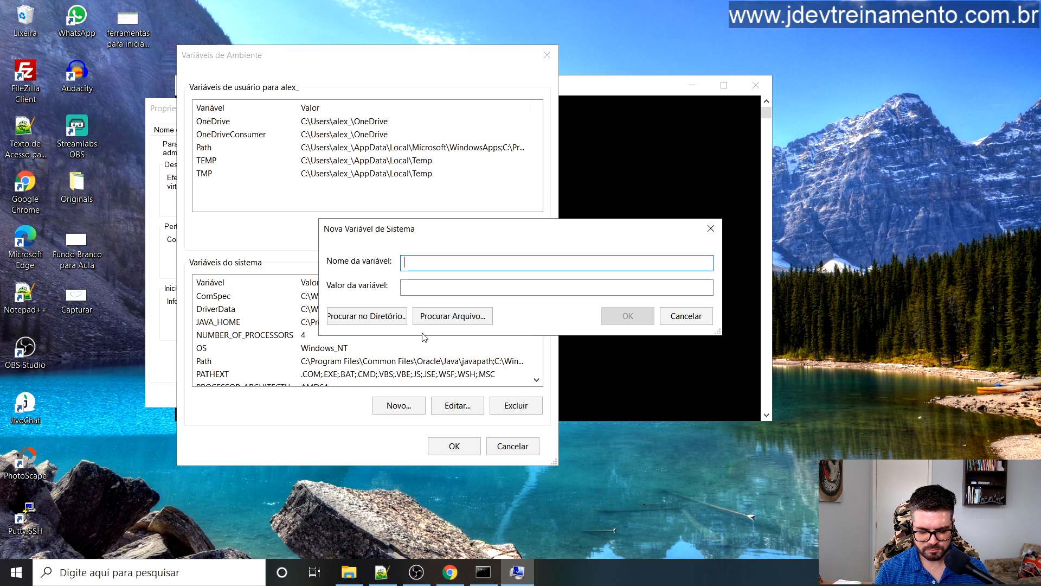
type("JRE")
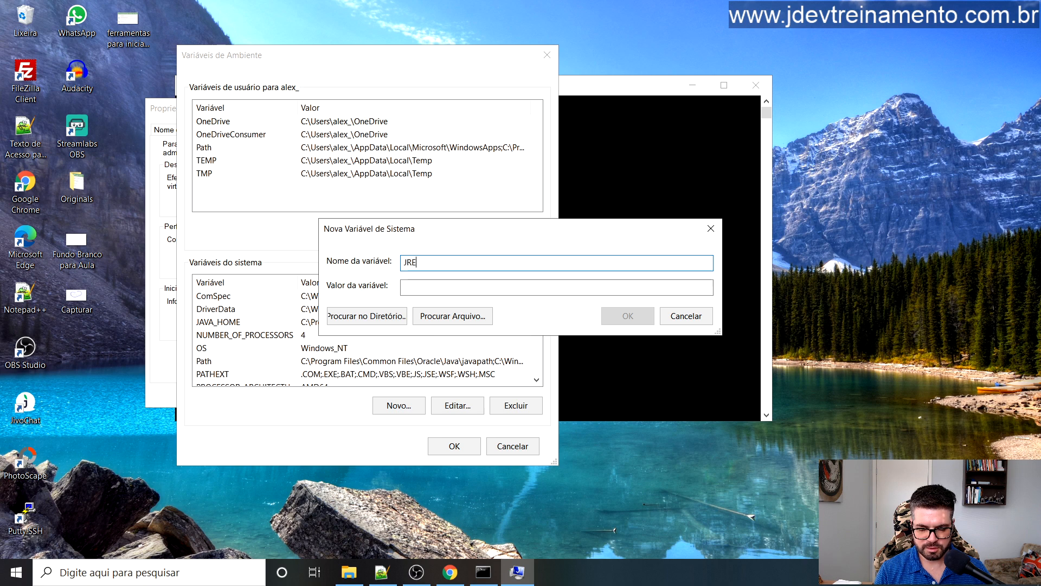
type("_HOME")
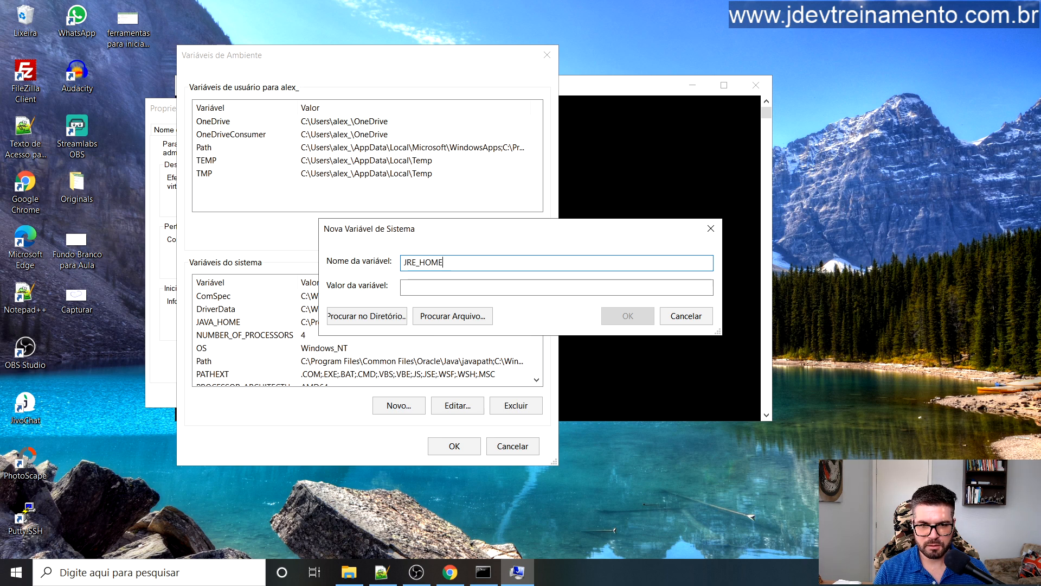
left_click(375, 319)
Step: Browse to C:\Program Files\Java\jdk-16 as JRE_HOME's value and save the variable
left_click(435, 264)
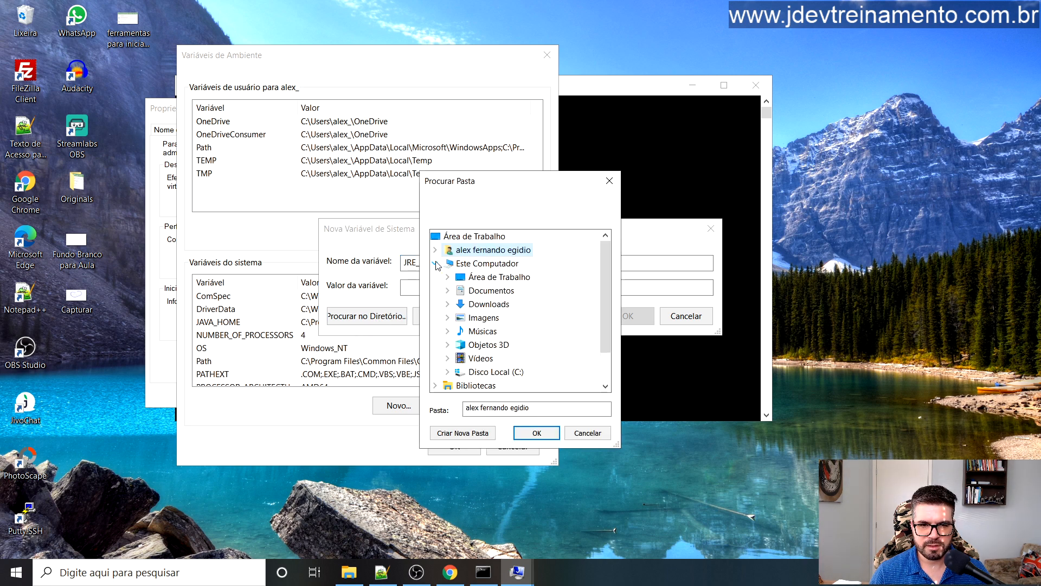
left_click(488, 264)
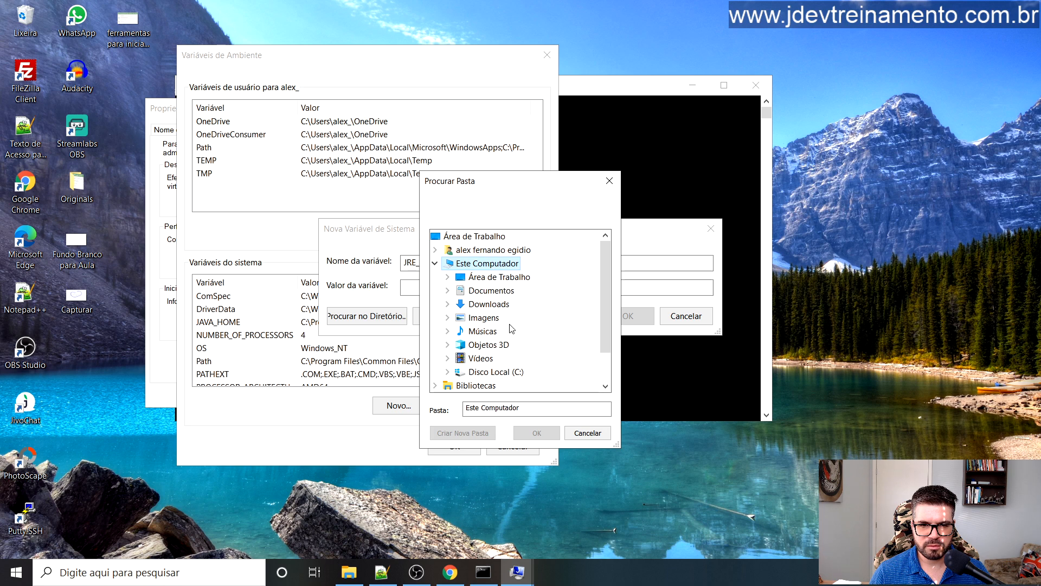
left_click(491, 372)
scroll(528, 303, "down", 1)
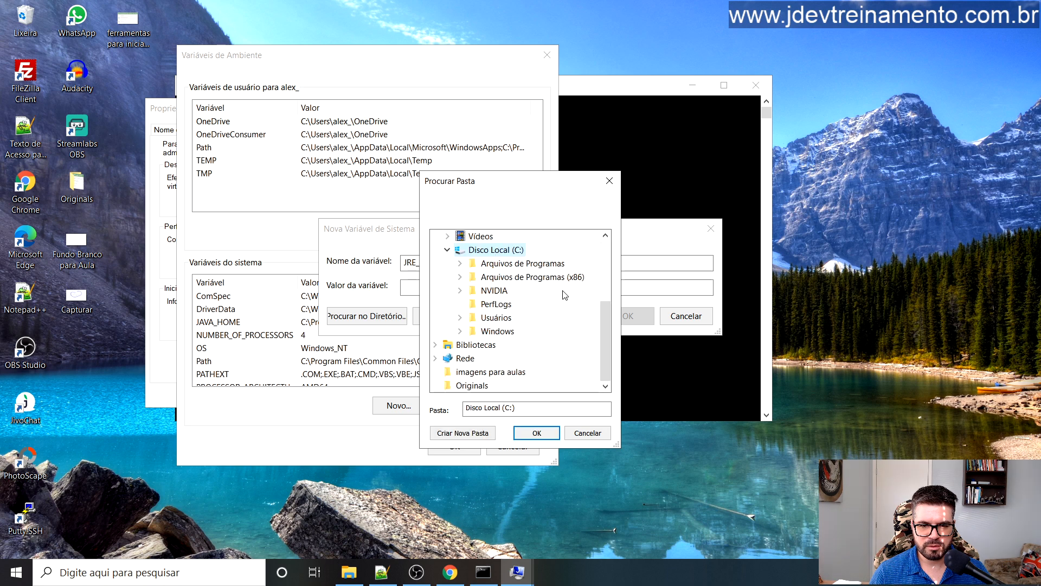
left_click(523, 266)
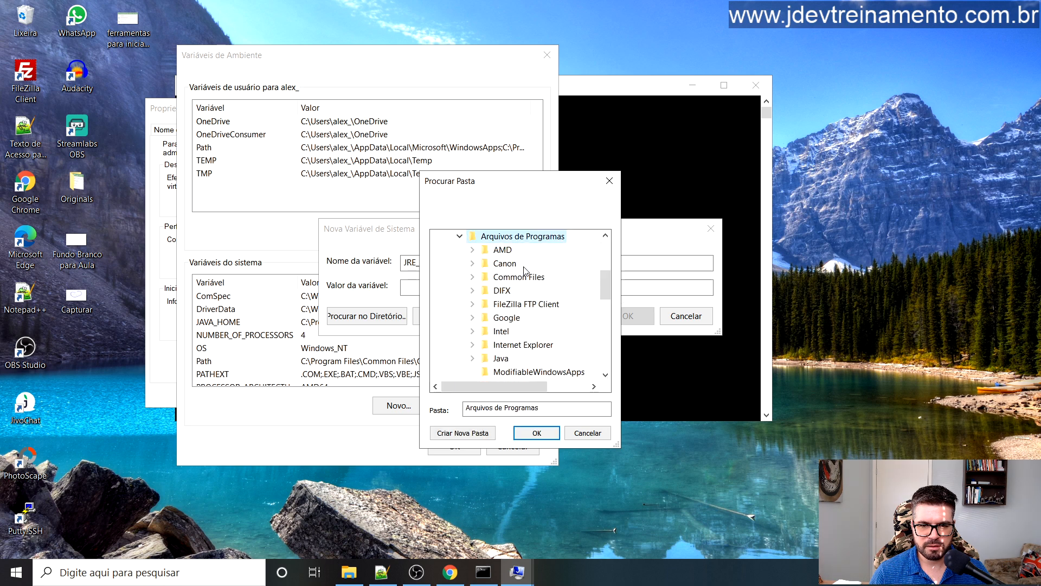
left_click(518, 358)
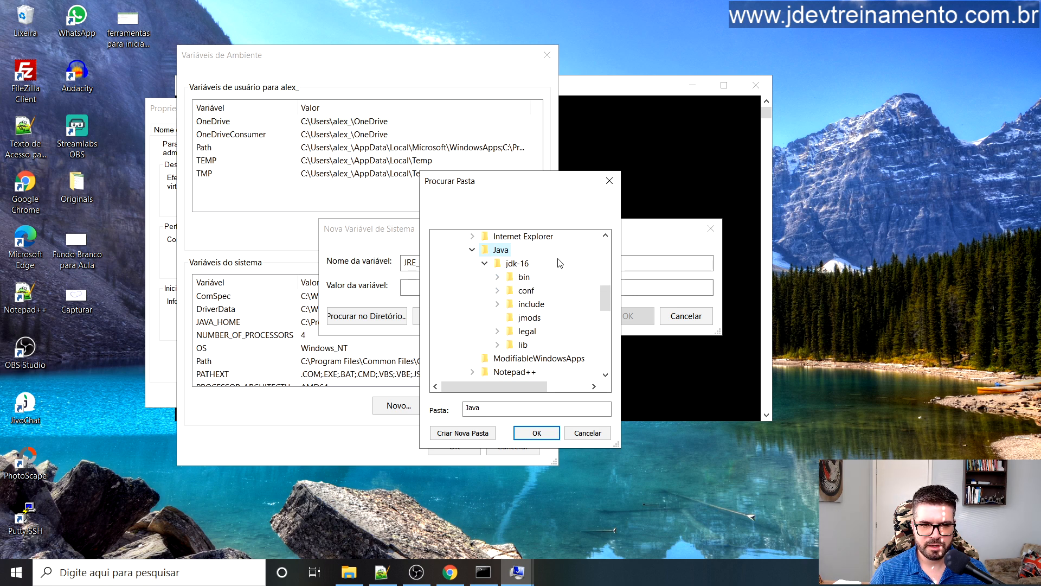
left_click(515, 264)
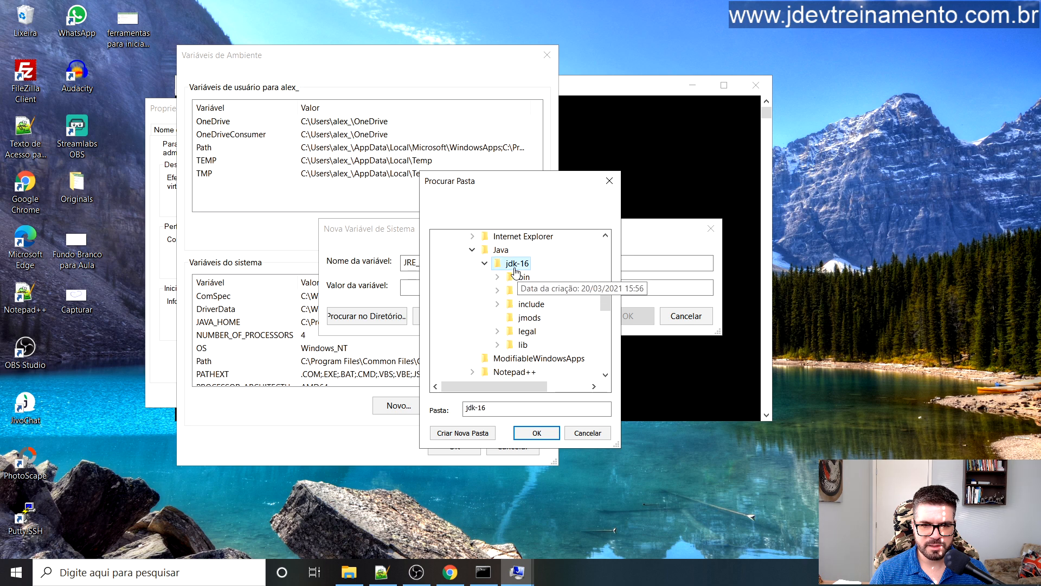
left_click(541, 434)
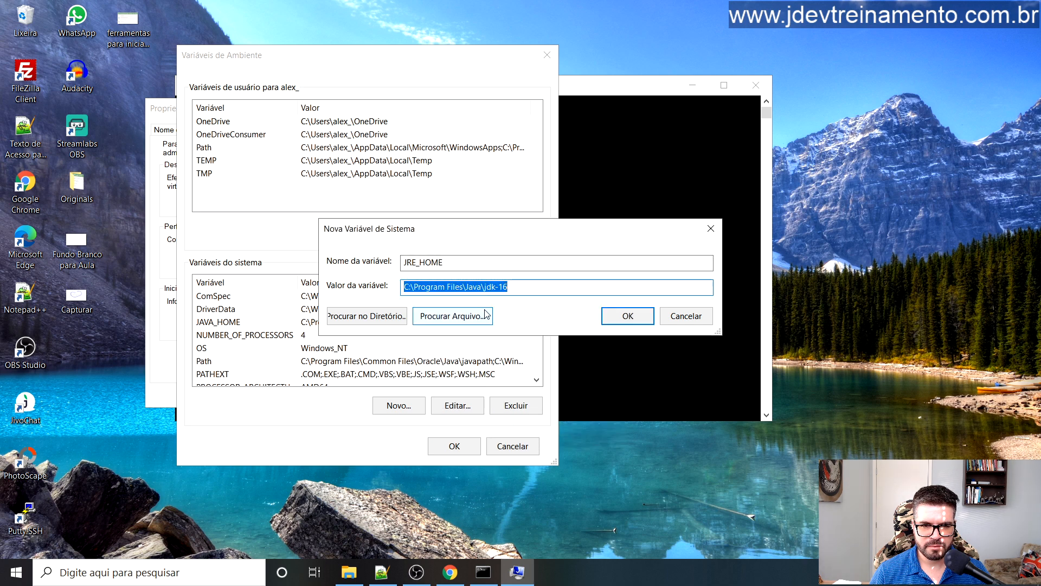
left_click(622, 319)
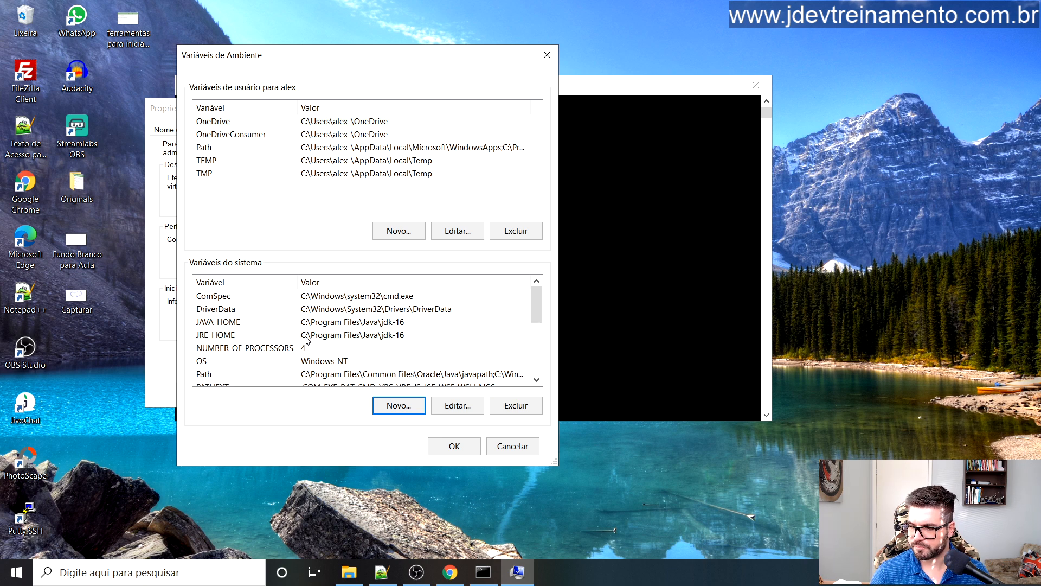
left_click_drag(538, 305, 551, 286)
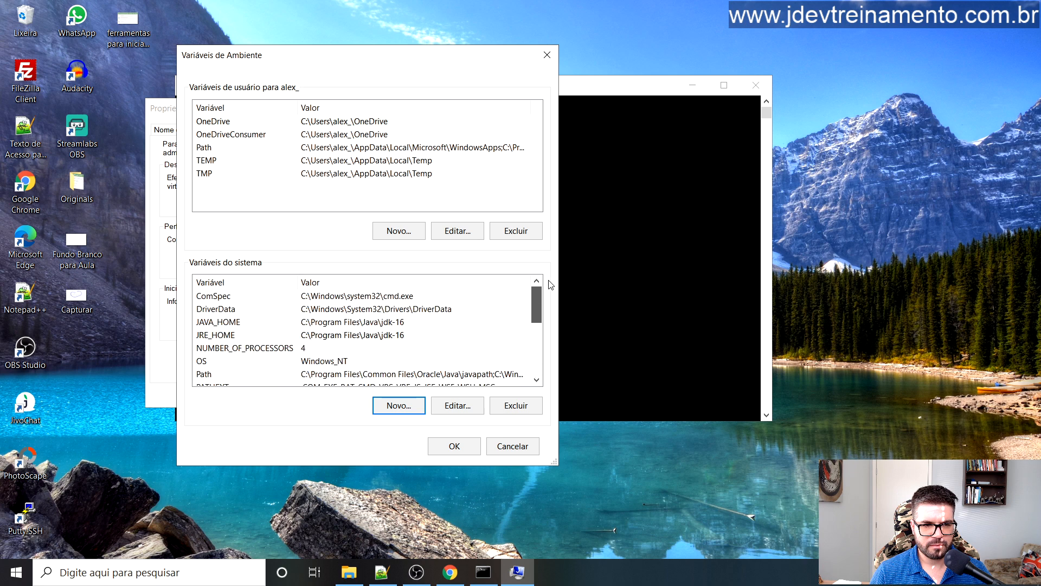
left_click(409, 411)
Step: Name the new system variable CLASSPATH, give it value .;%JAVA_HOME%\lib, and save it
type("CL")
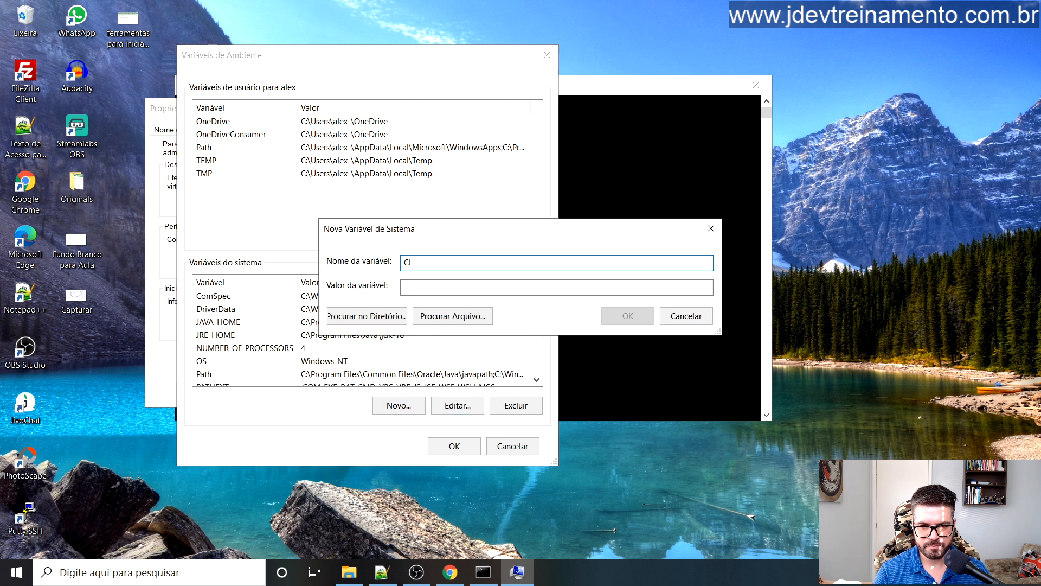
type("ASSPATH")
left_click(438, 288)
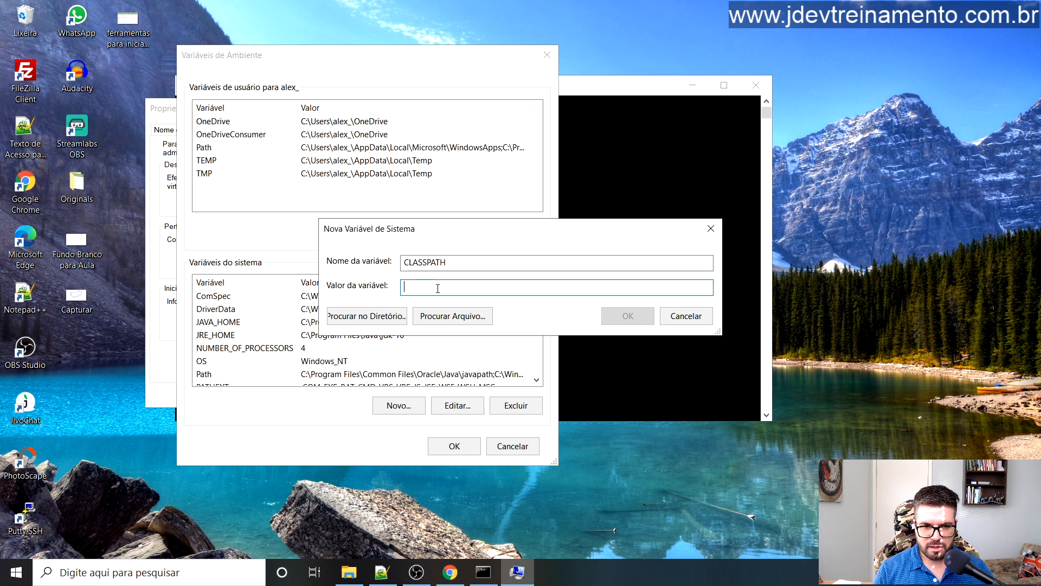
type(".")
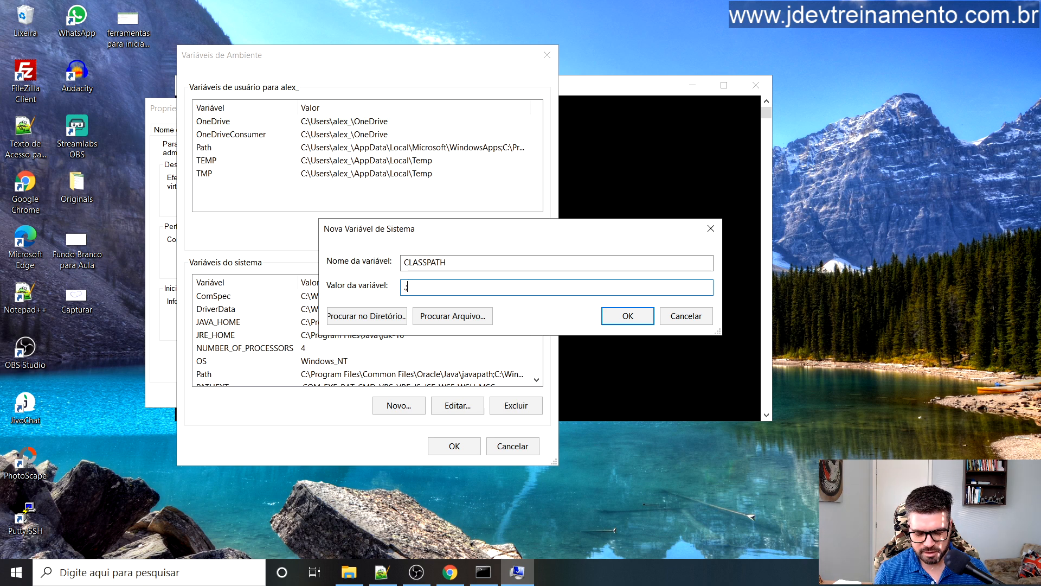
type("%")
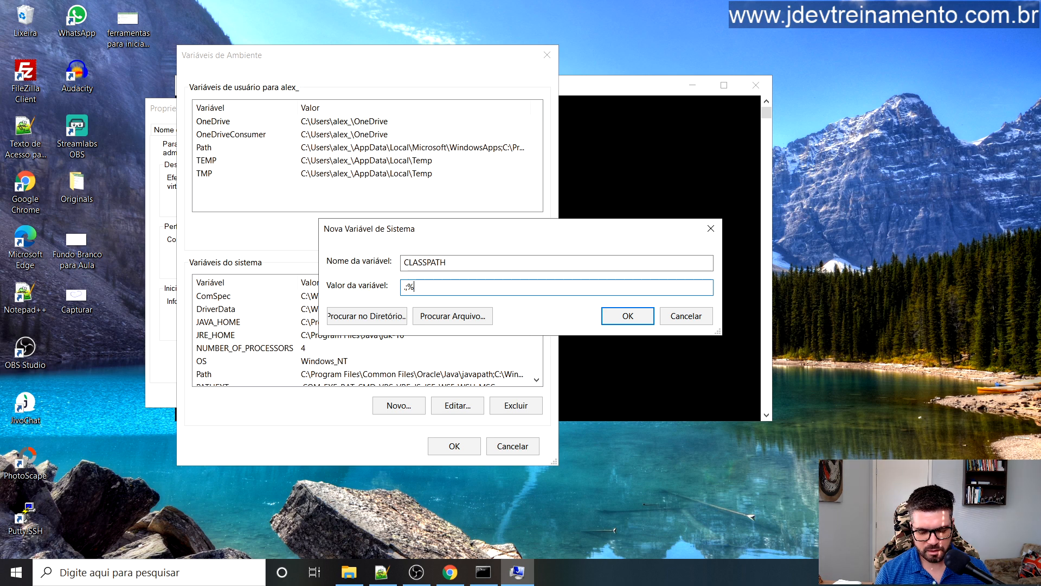
type("JAVA")
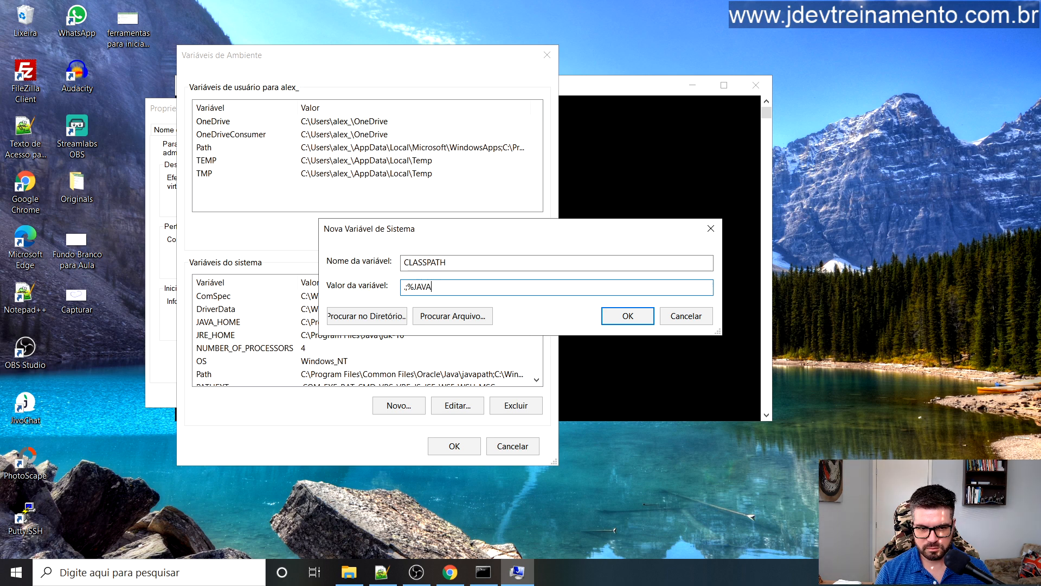
type("_HOME")
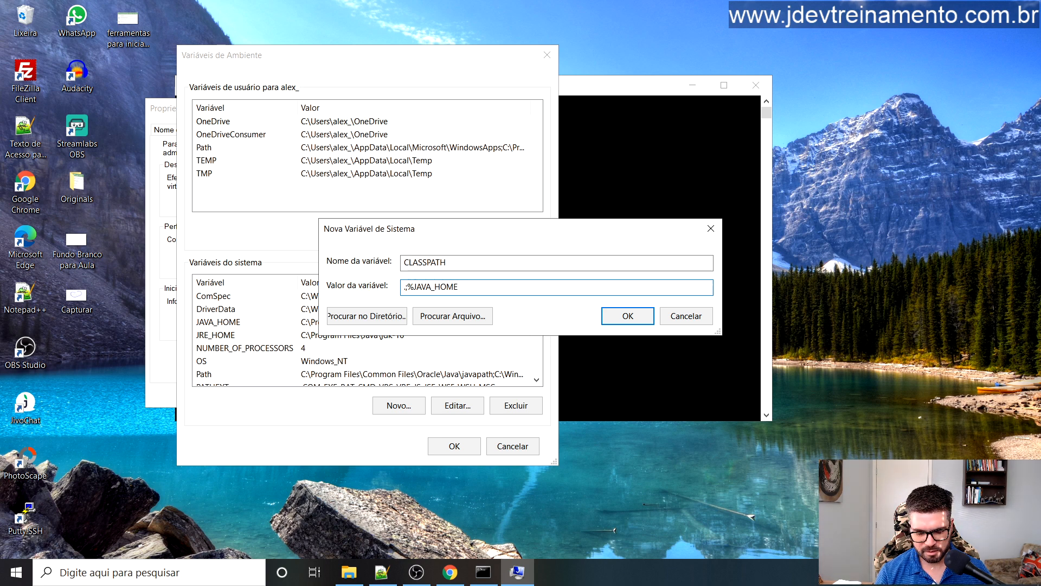
type("%")
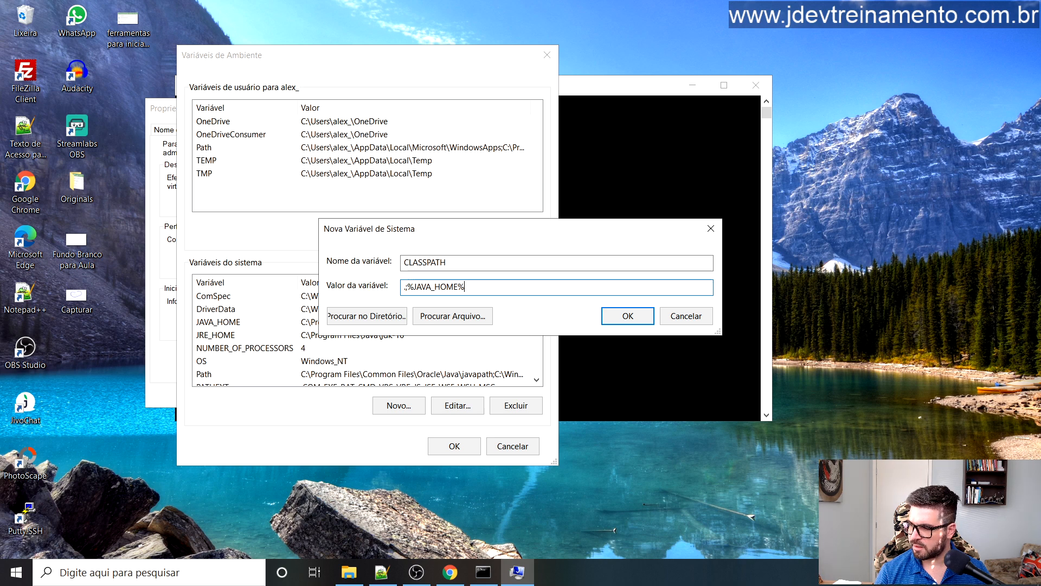
type("\\")
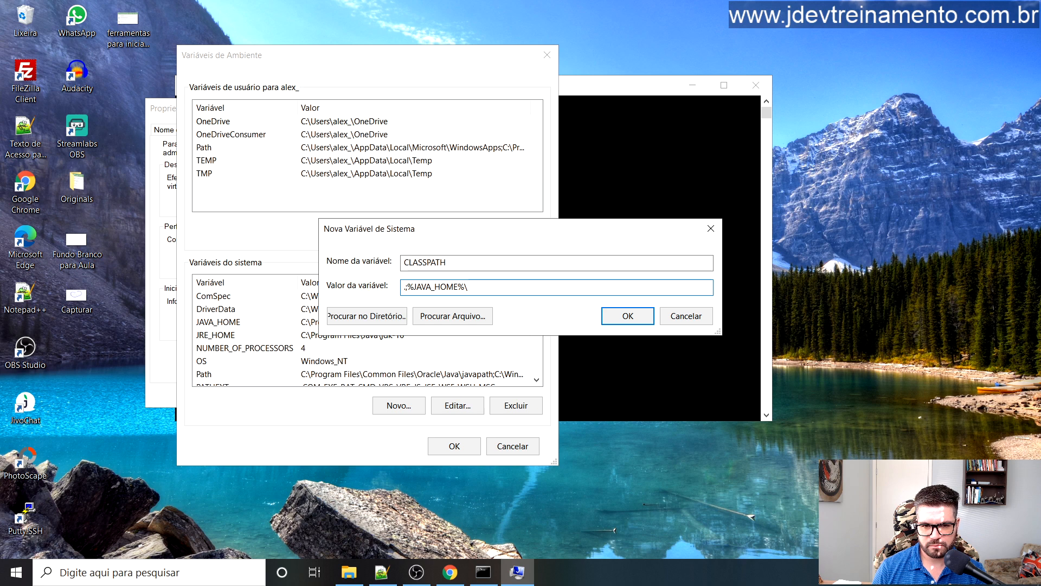
type("LIB")
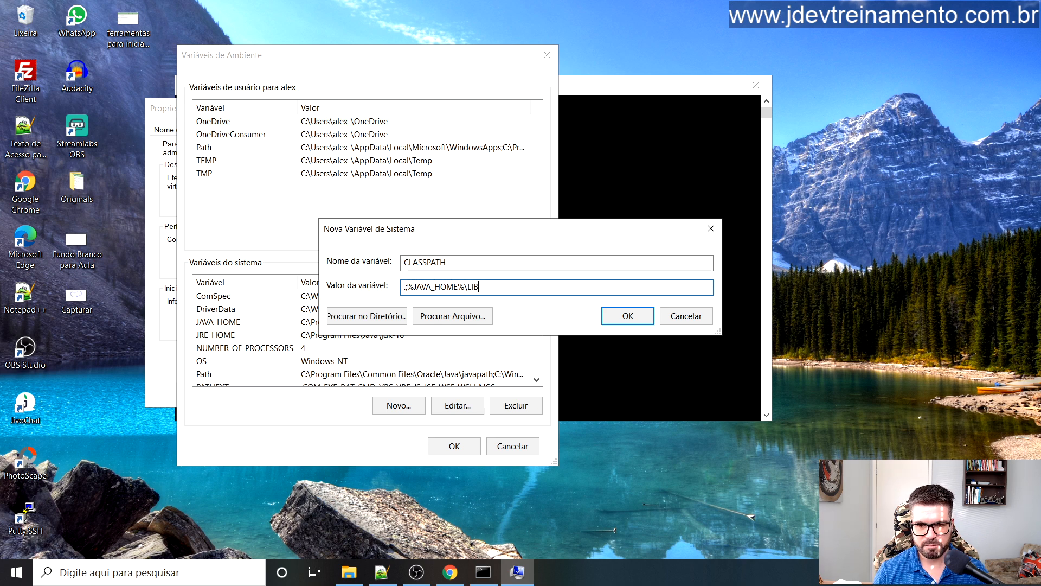
key("BackSpace")
key("BackSpace")
key("BackSpace")
key("BackSpace")
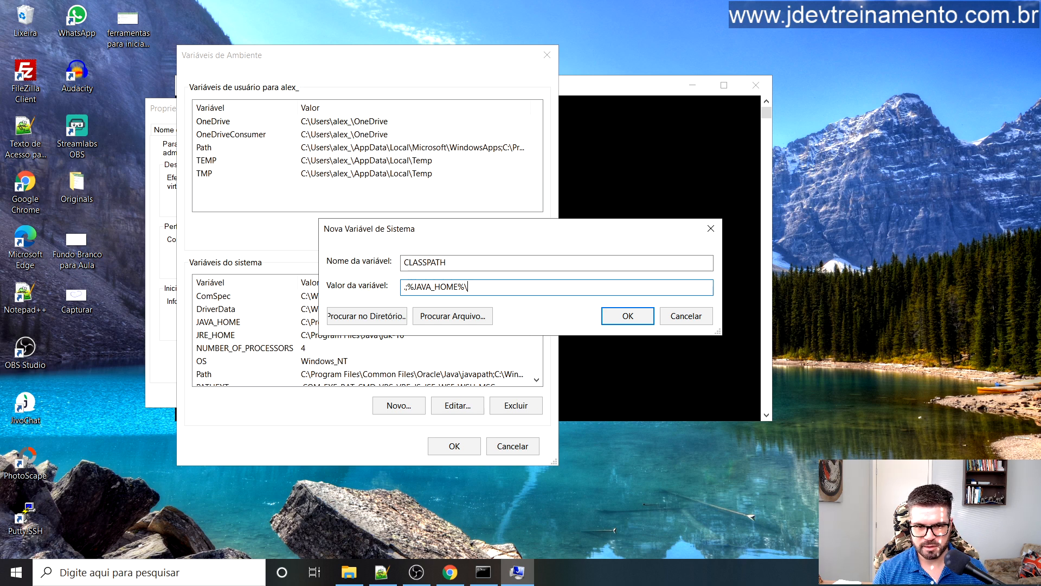
type("\\")
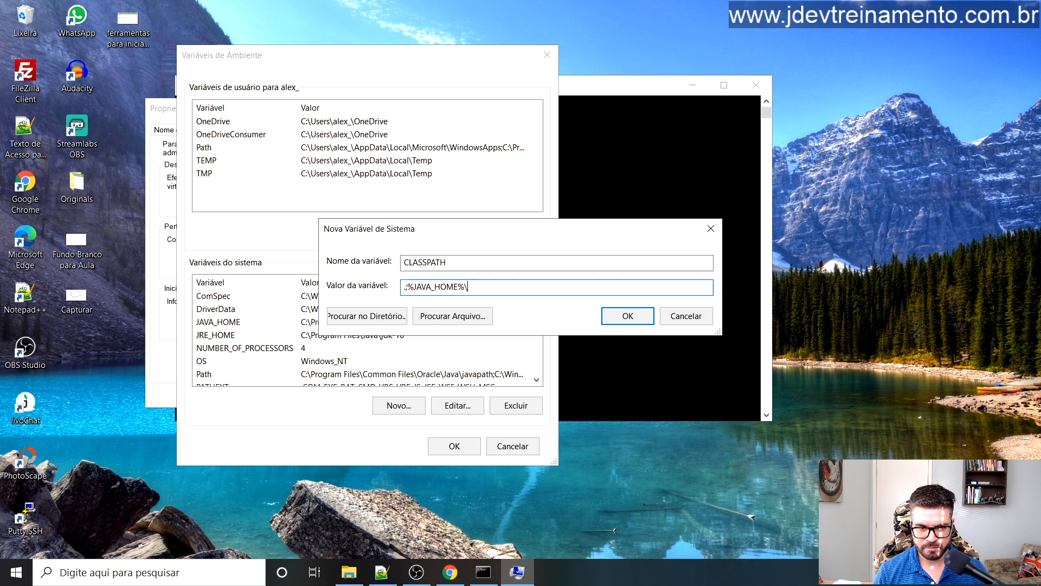
type("lib")
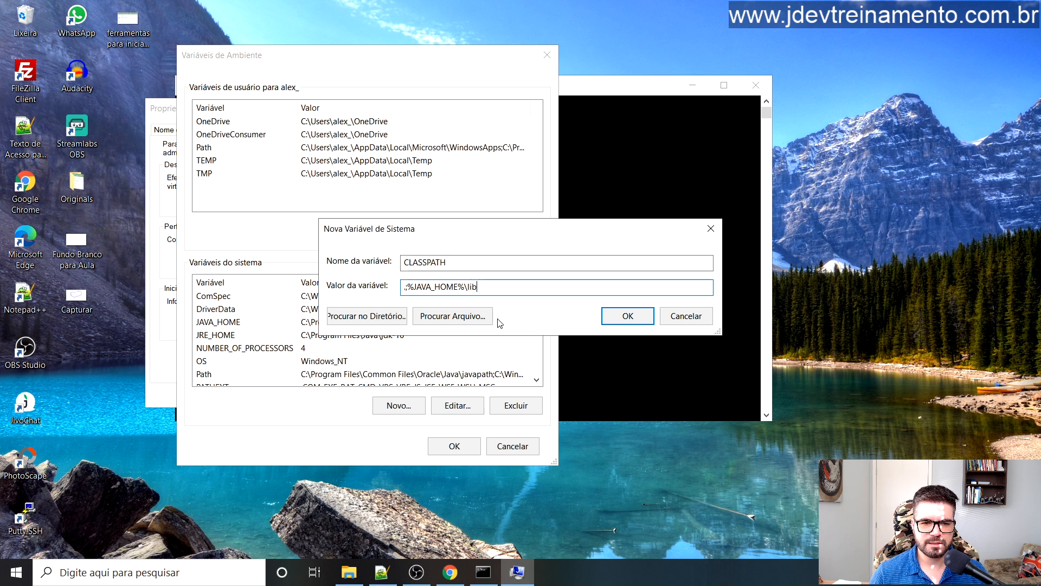
left_click(616, 317)
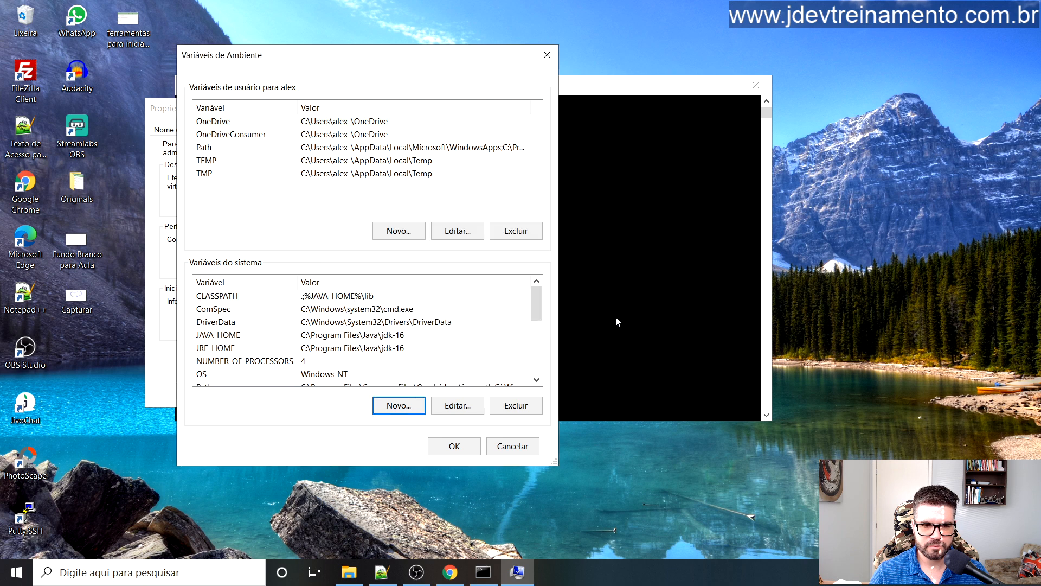
Step: Select the system Path variable and open its entry list for editing
scroll(458, 323, "down", 2)
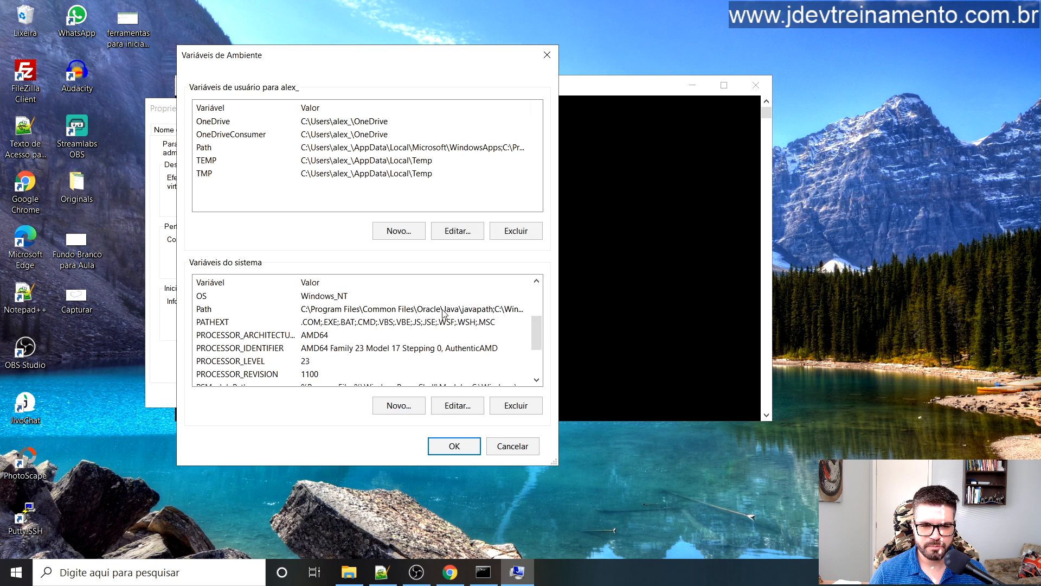
left_click(443, 309)
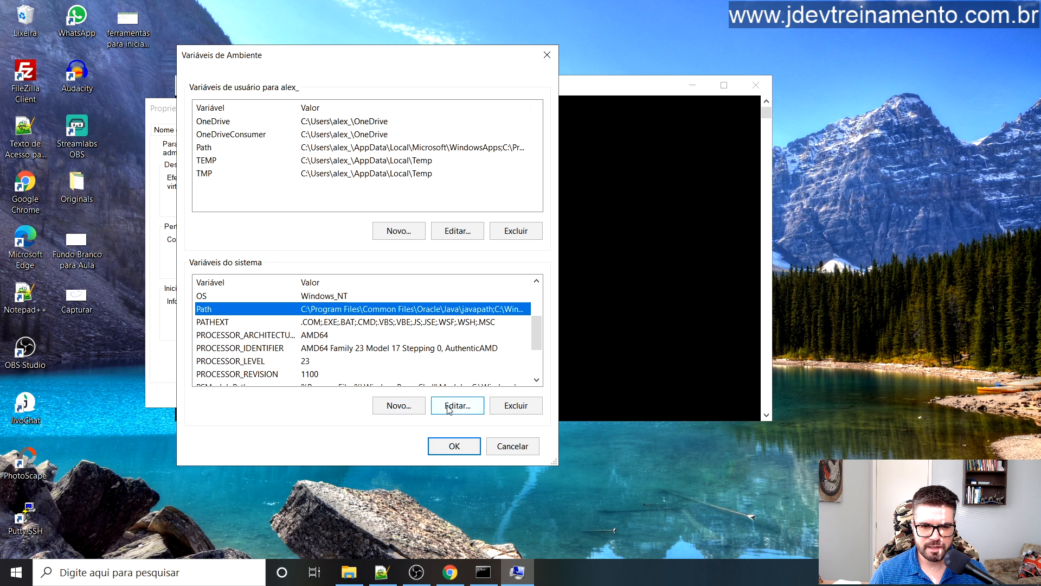
left_click(443, 408)
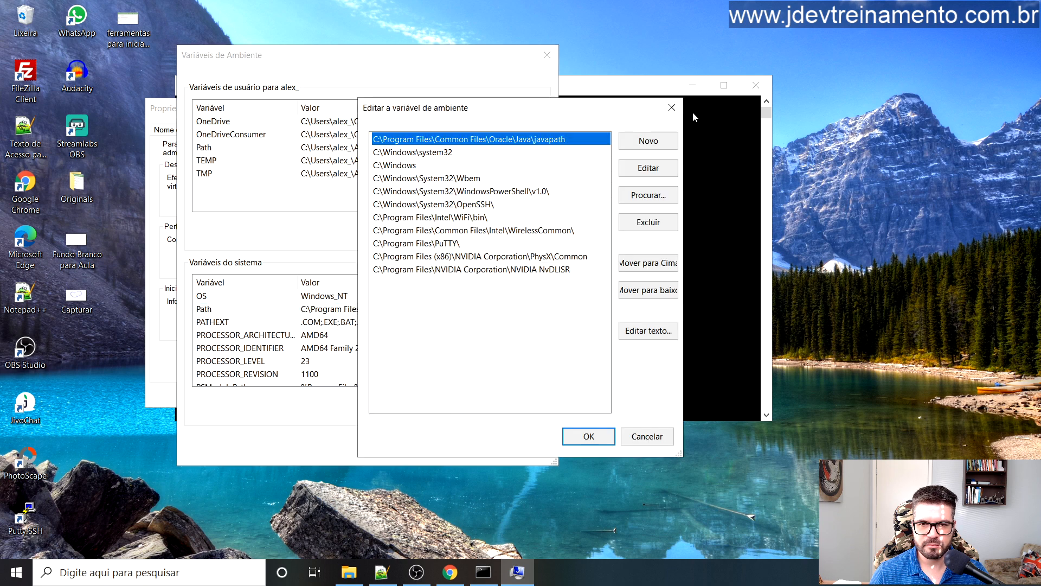
left_click(671, 107)
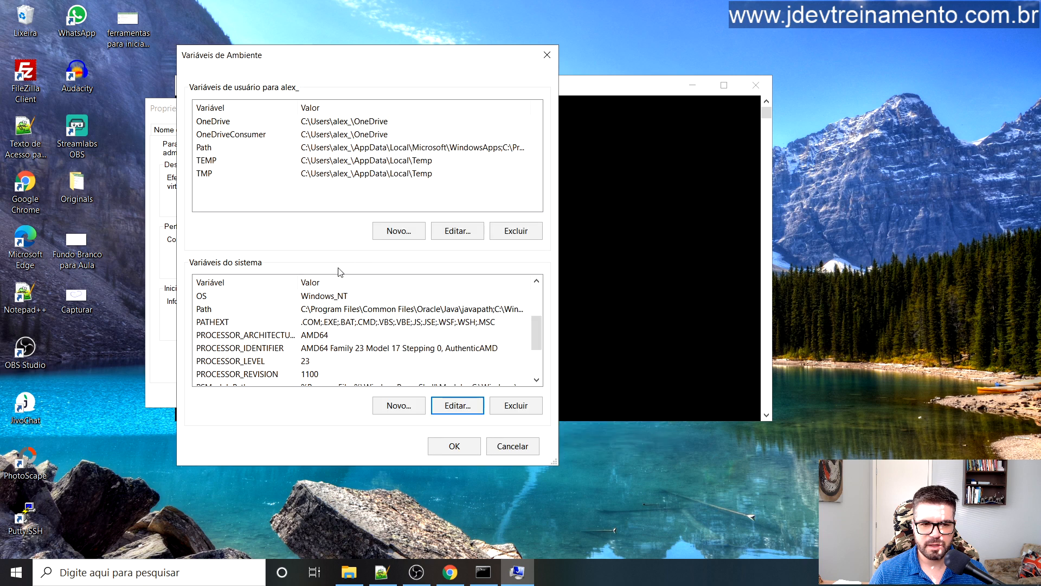
scroll(318, 341, "up", 2)
scroll(317, 341, "down", 2)
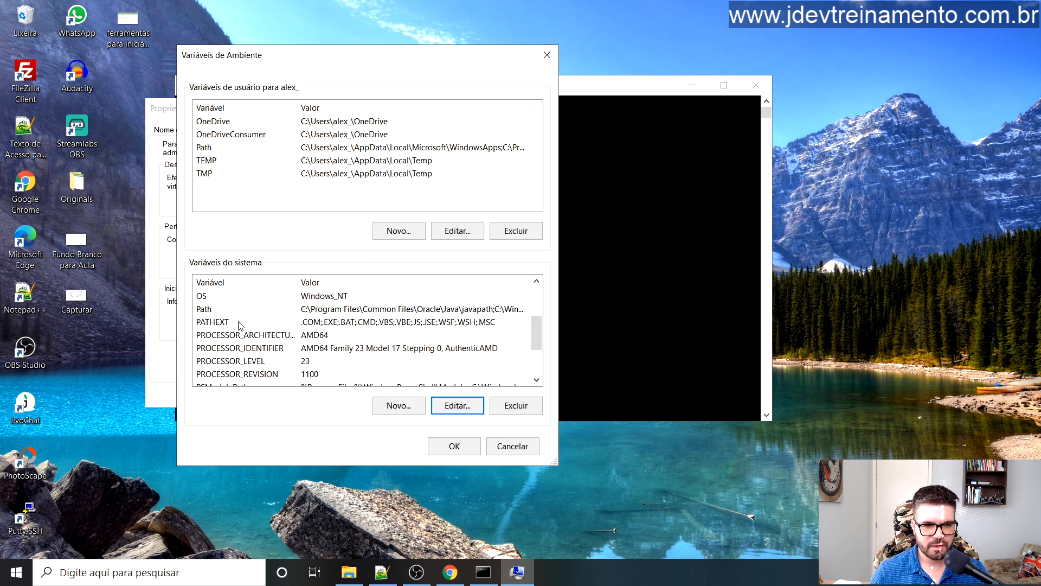
left_click(227, 311)
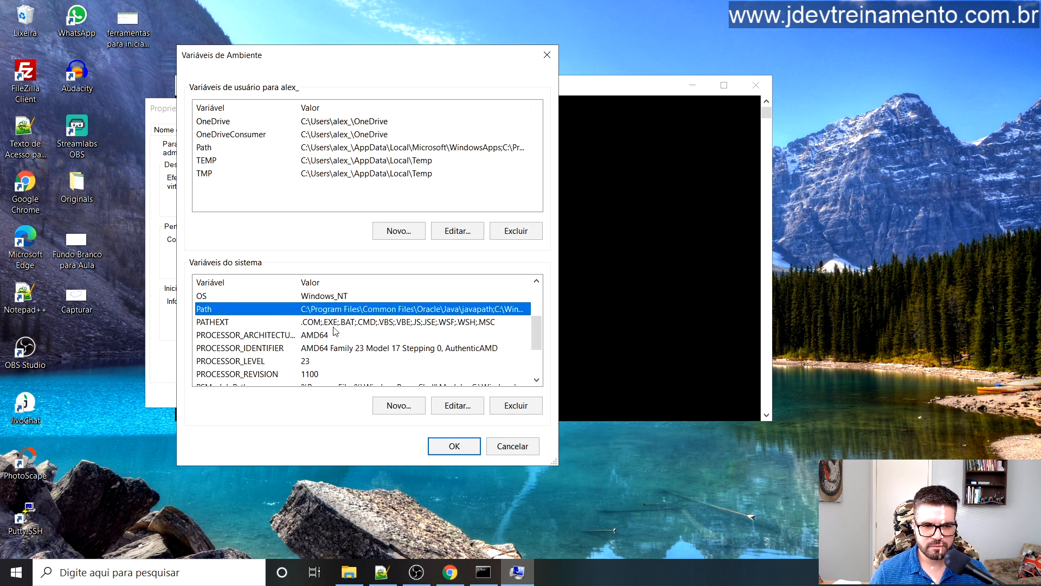
left_click(457, 406)
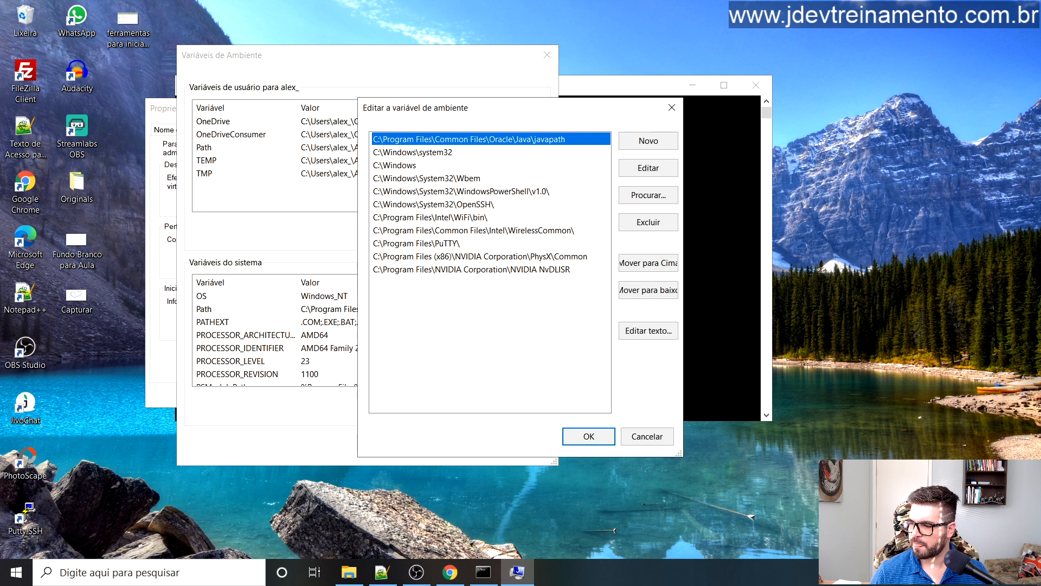
Step: Add a new Path entry %JAVA_HOME%\bin
key("alt+Tab")
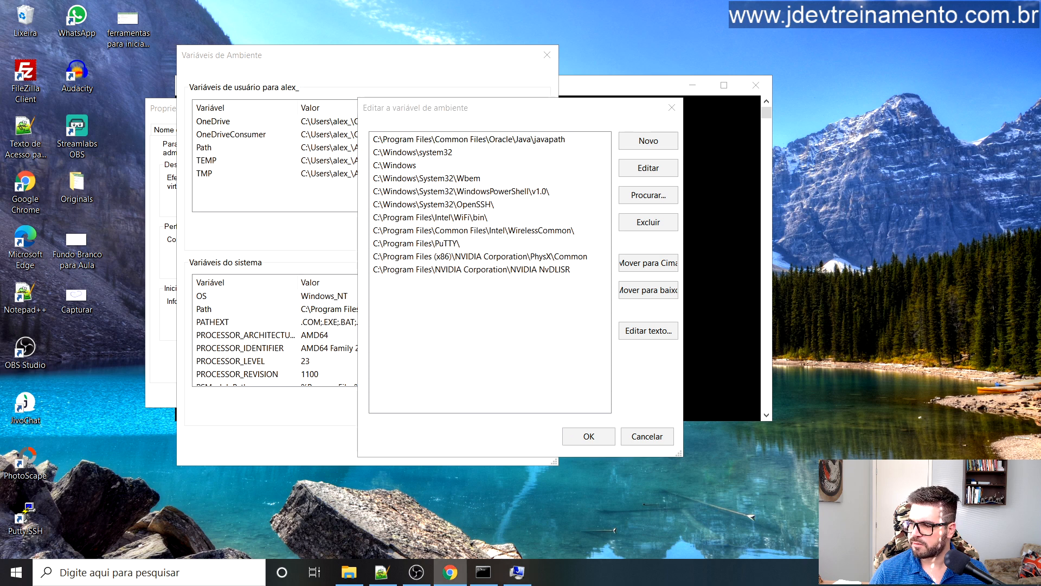
left_click_drag(503, 108, 495, 108)
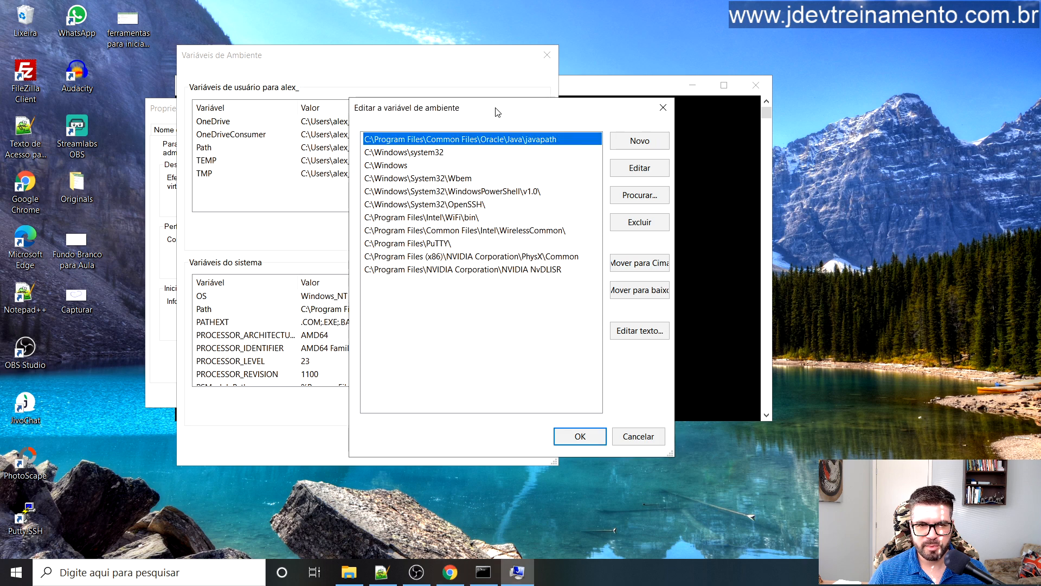
left_click(633, 141)
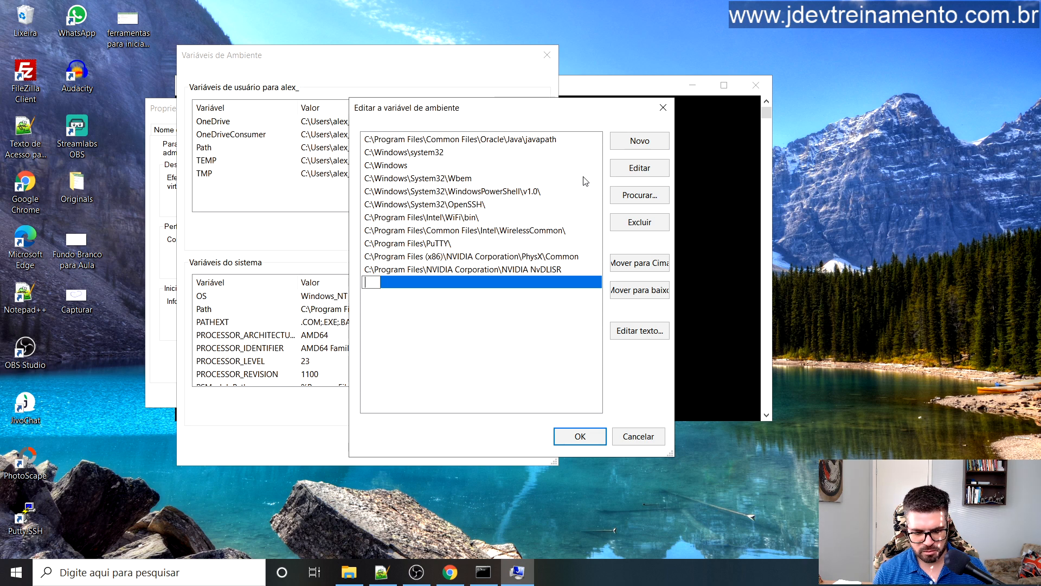
type("%ja")
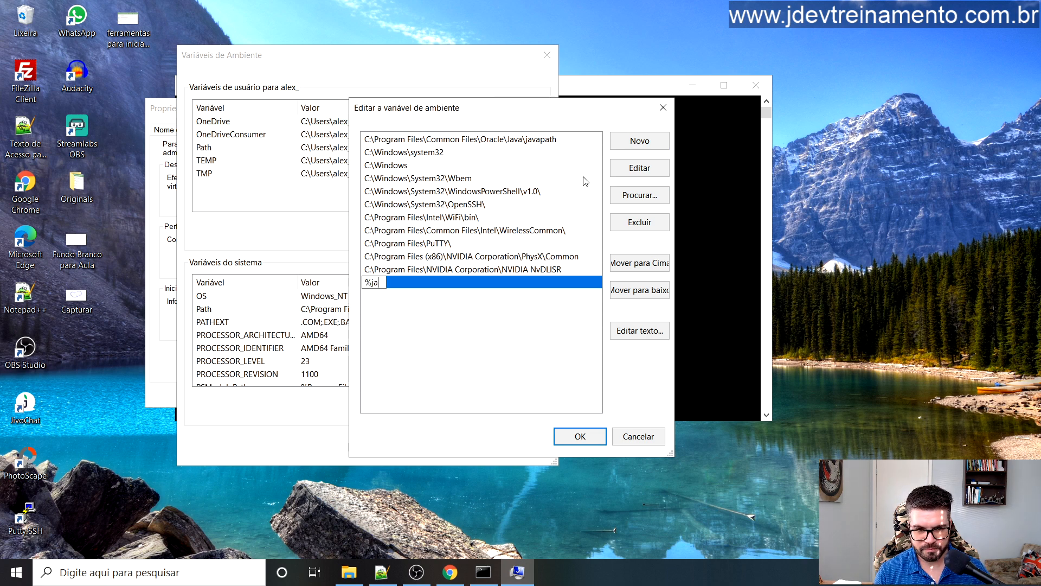
key("BackSpace")
key("BackSpace")
type("JAVA_HOME")
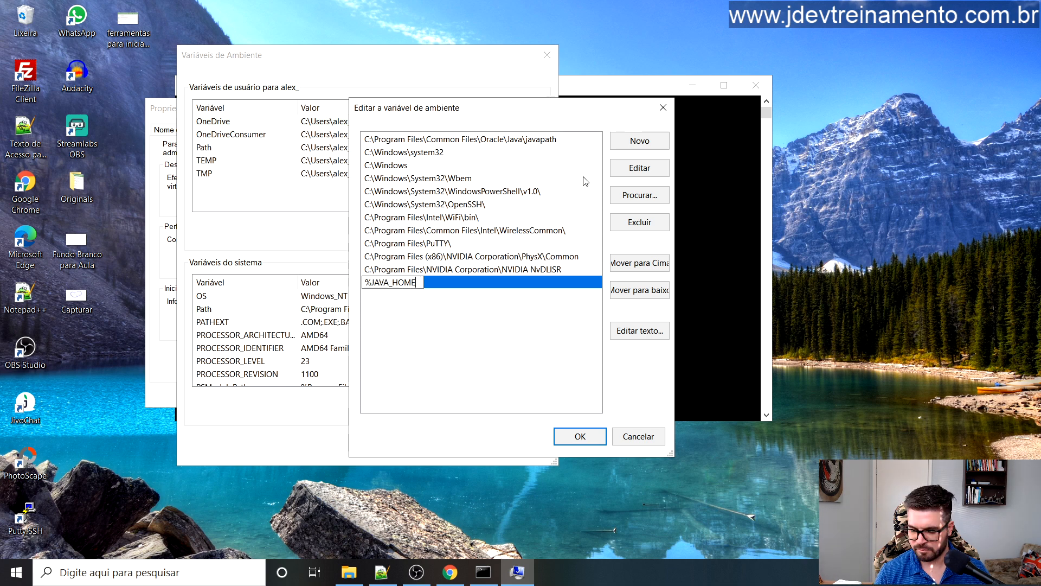
type("%")
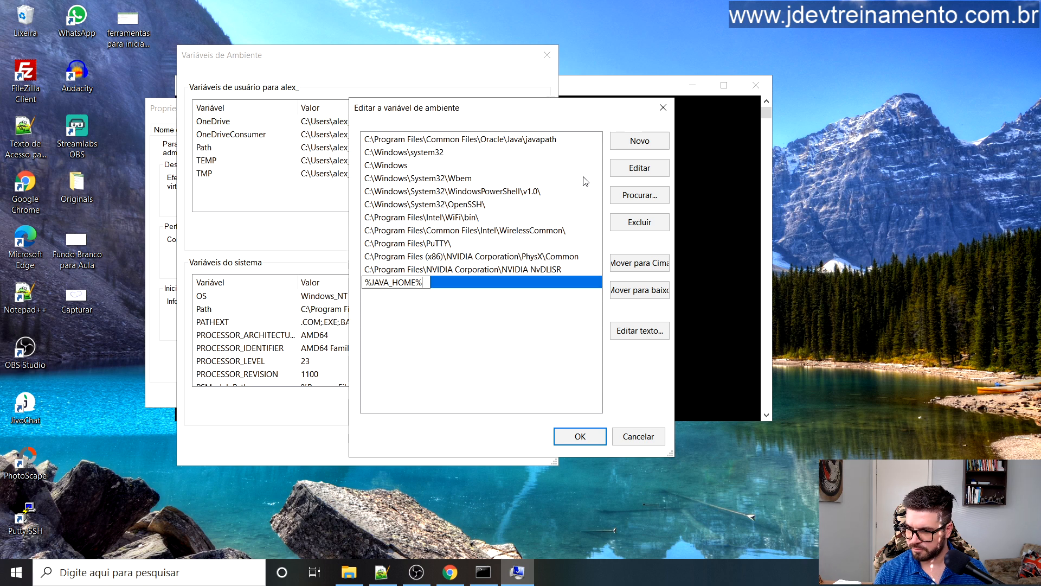
type("\\")
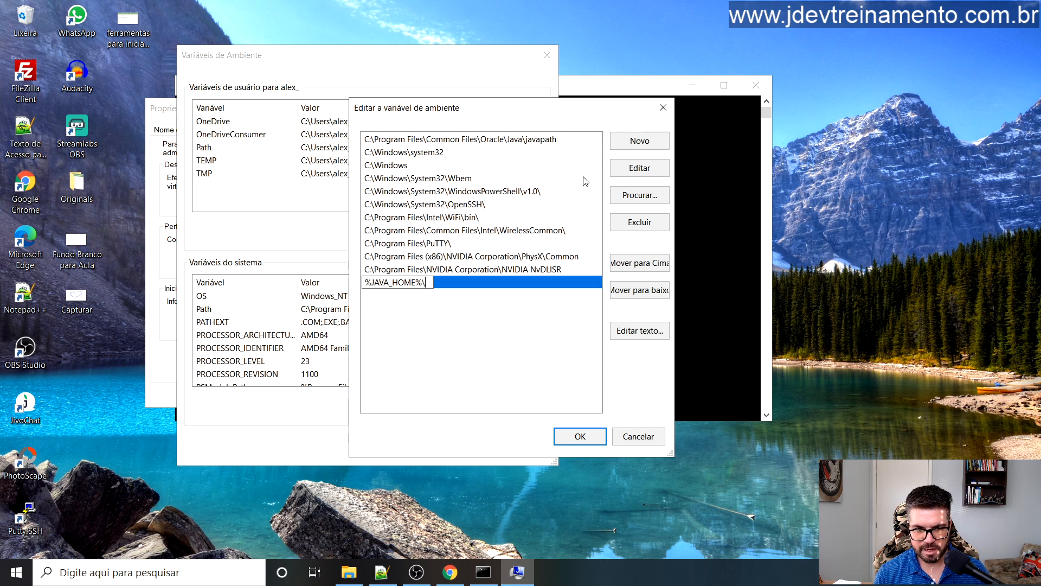
type("BI")
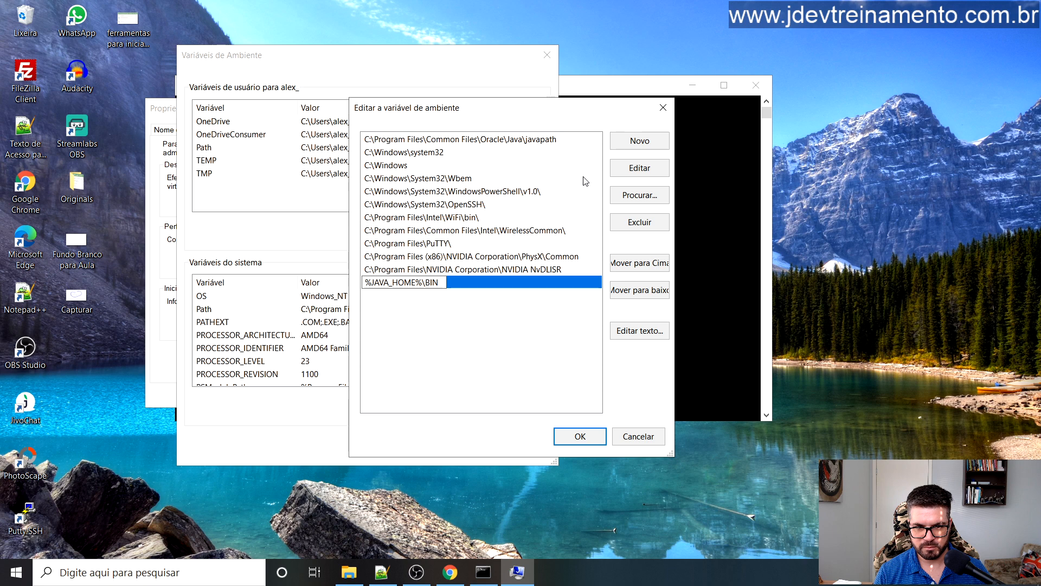
key("BackSpace")
key("BackSpace")
type("bin")
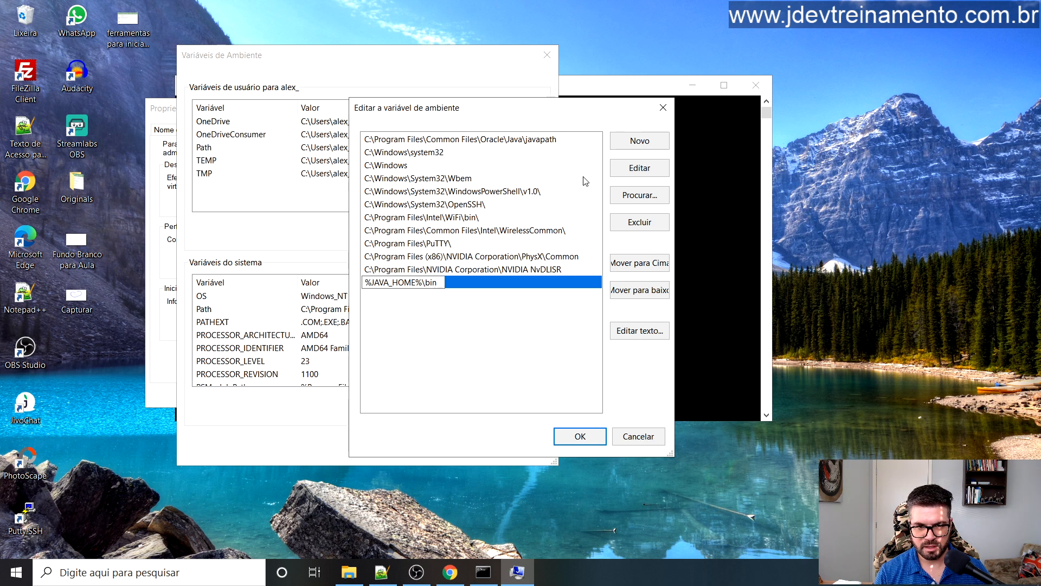
key("Return")
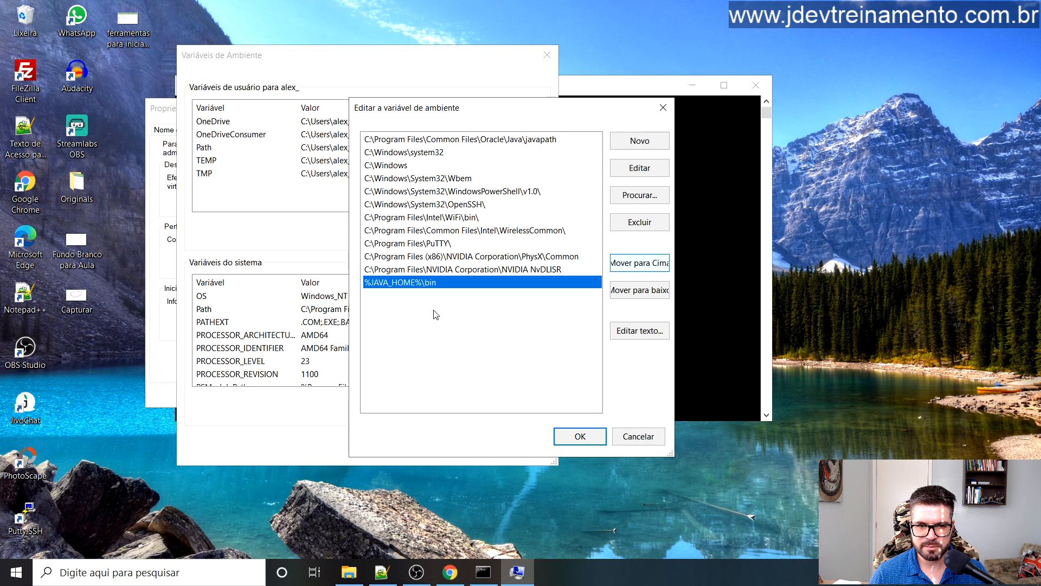
Step: Move %JAVA_HOME%\bin to the top of the Path list
double_click(643, 264)
triple_click(643, 264)
double_click(644, 264)
double_click(644, 264)
double_click(644, 264)
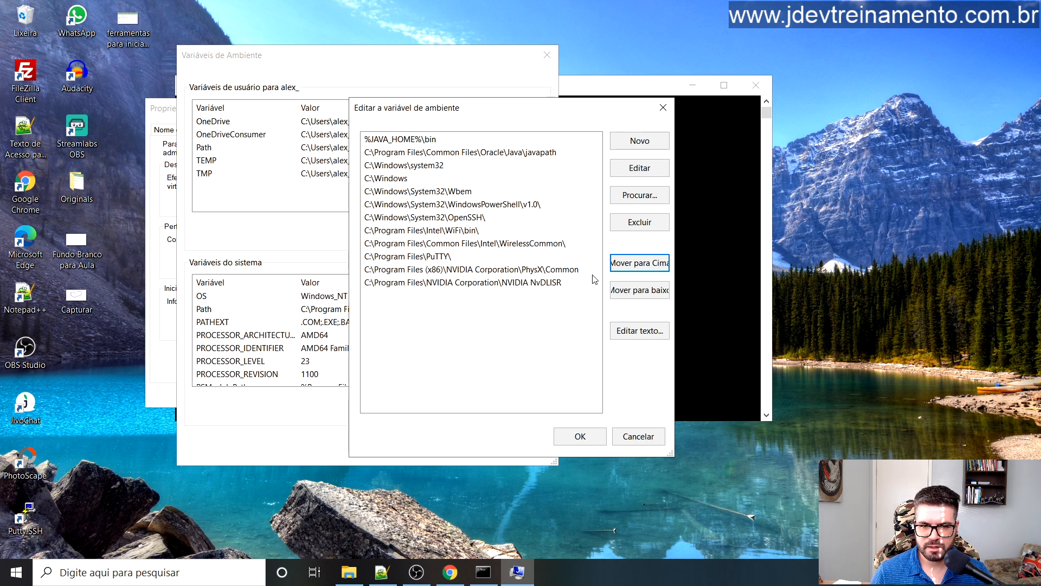
Step: Add C:\Program Files\Java\jdk-16 as a new Path entry from the folder browser
left_click(641, 142)
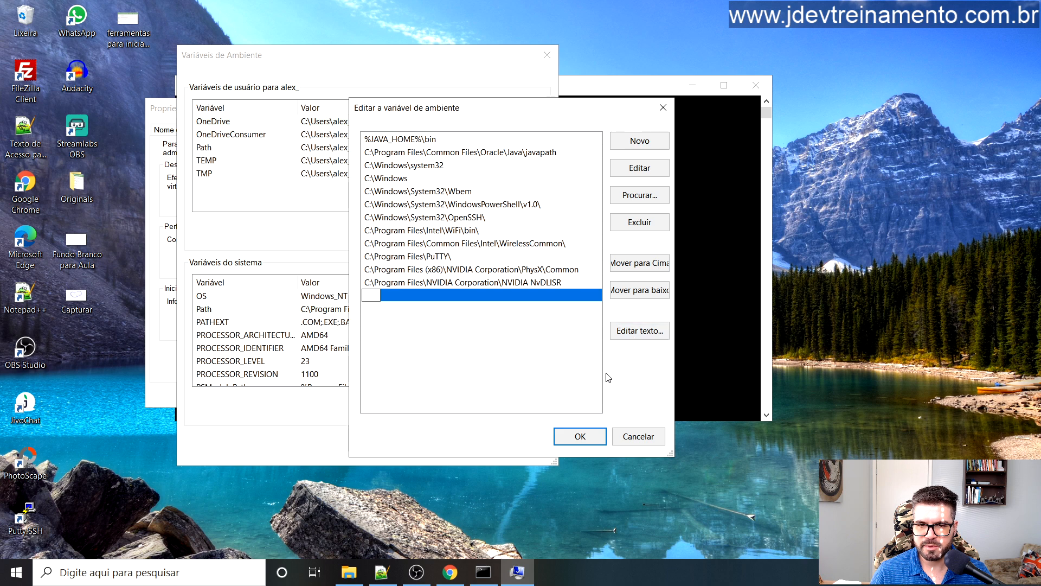
left_click(644, 199)
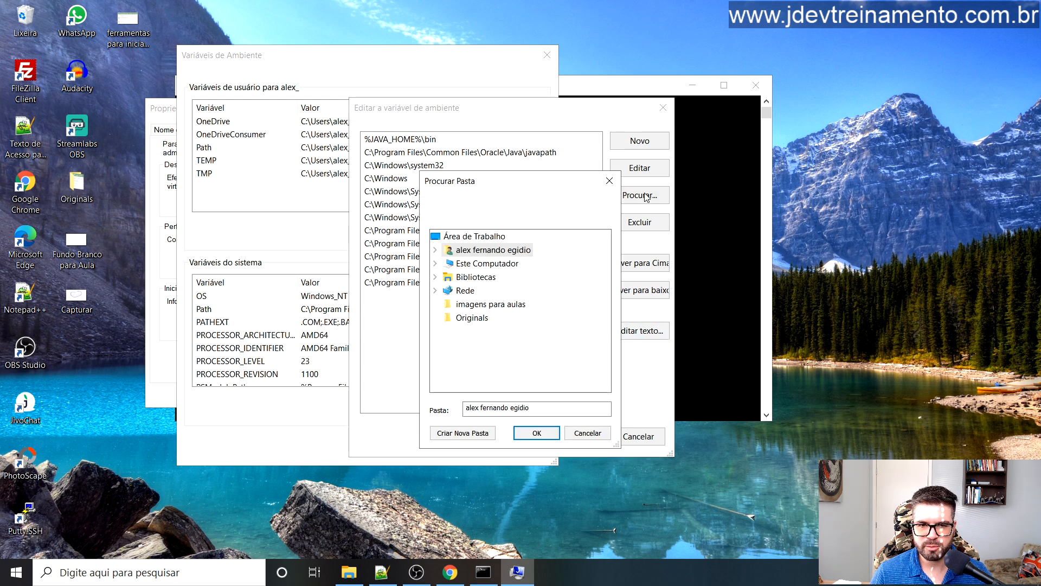
left_click(609, 180)
left_click(637, 199)
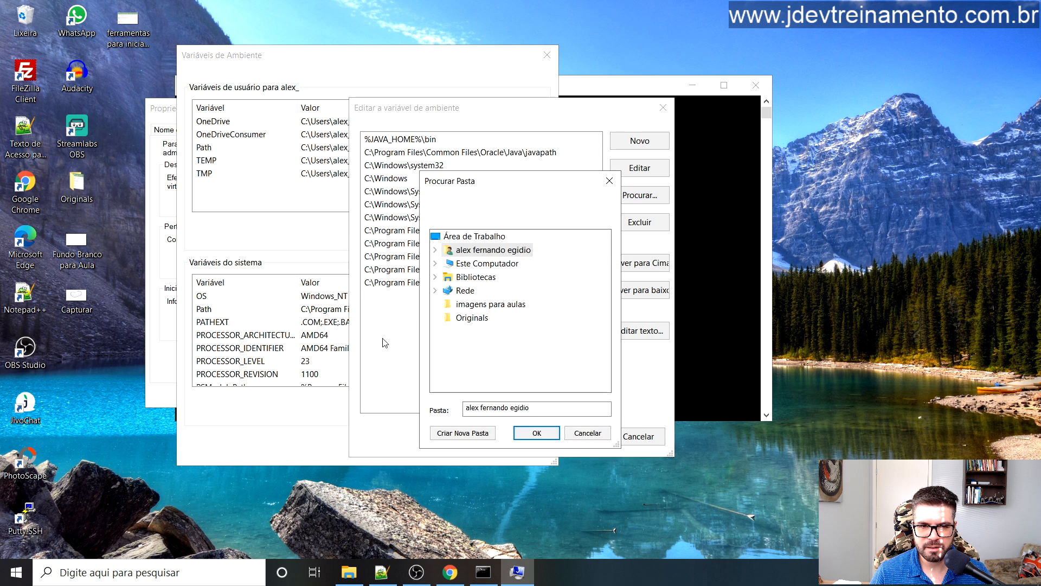
left_click(436, 265)
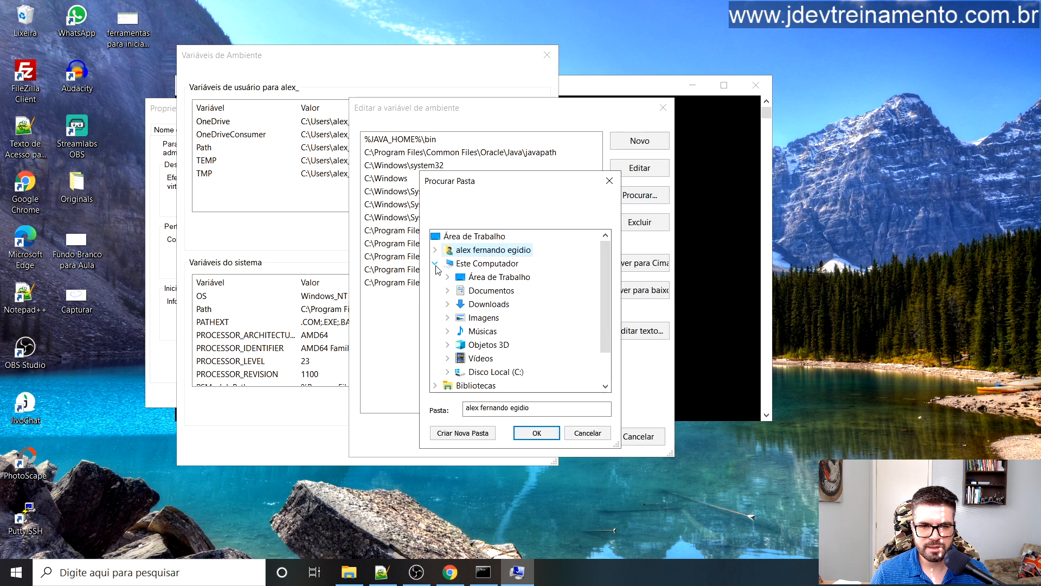
left_click(474, 264)
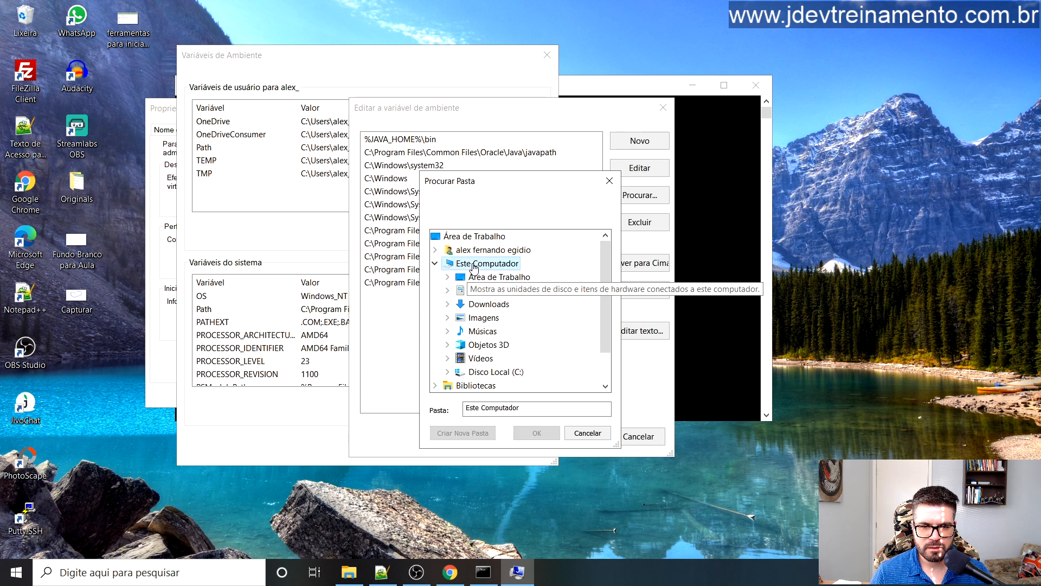
double_click(497, 371)
scroll(554, 299, "down", 1)
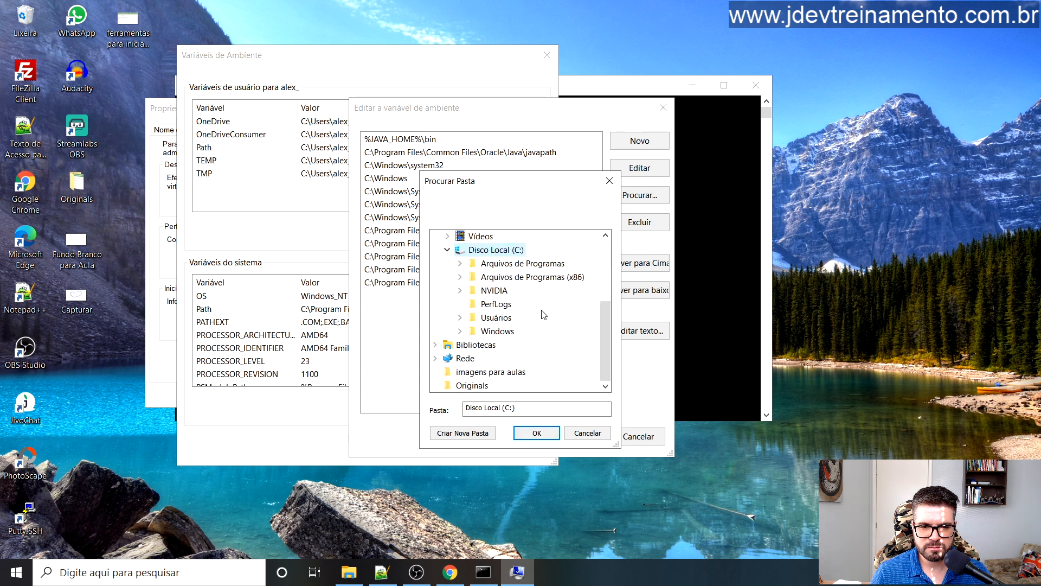
double_click(510, 266)
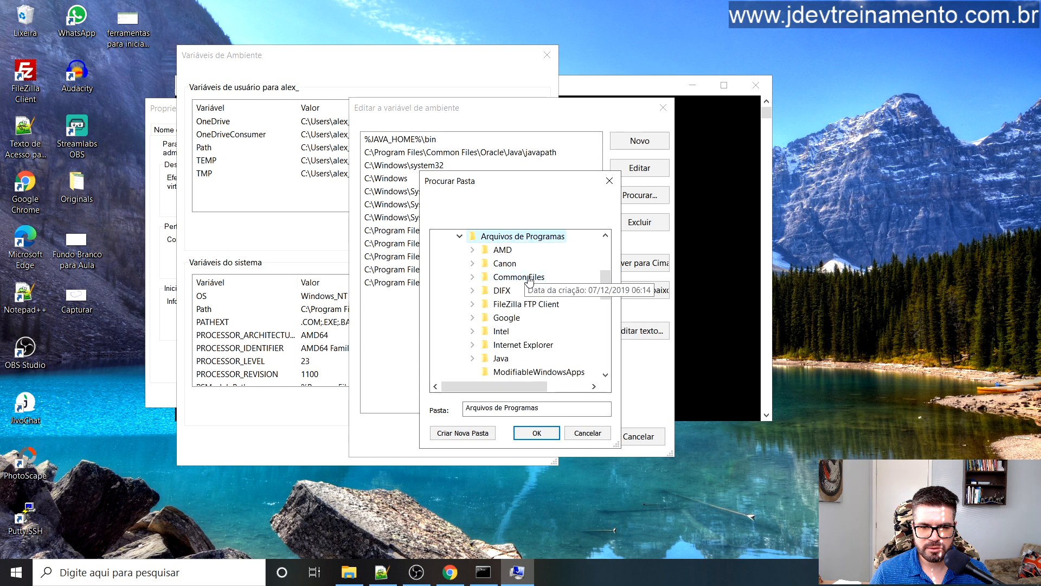
double_click(500, 357)
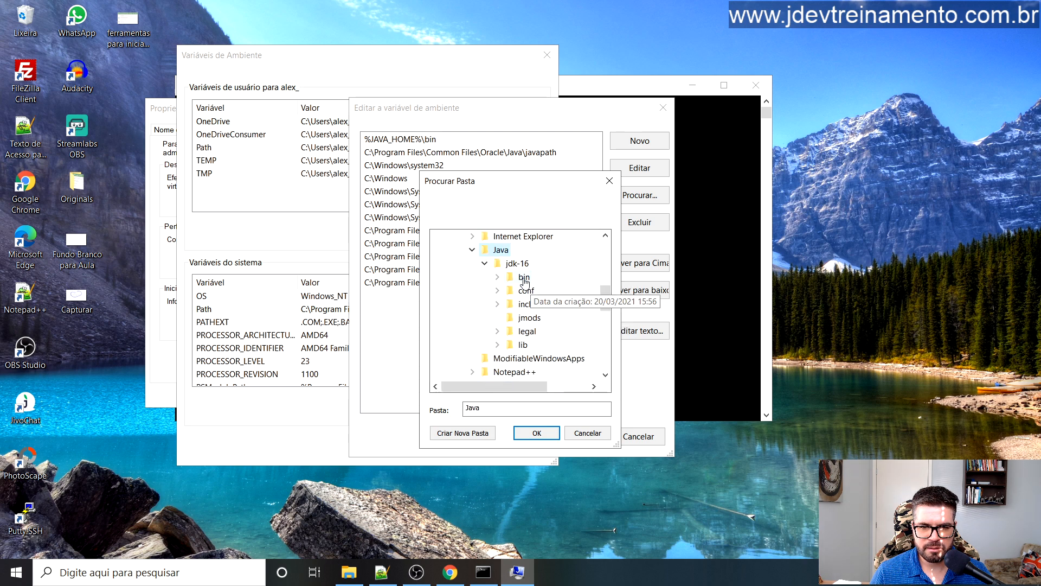
left_click(517, 263)
left_click(536, 432)
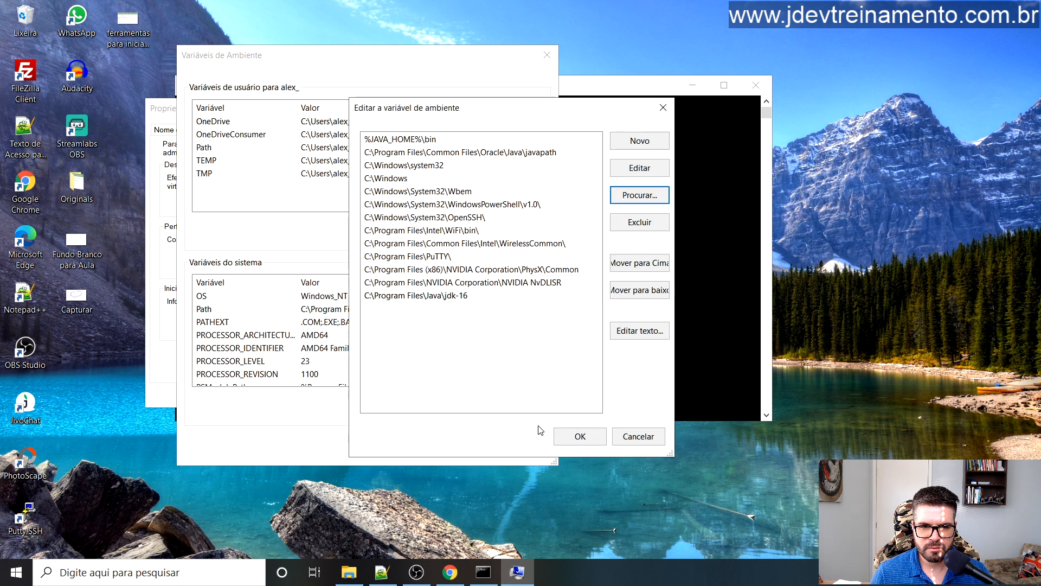
Step: Move the jdk-16 entry up to become the first Path entry
left_click(488, 297)
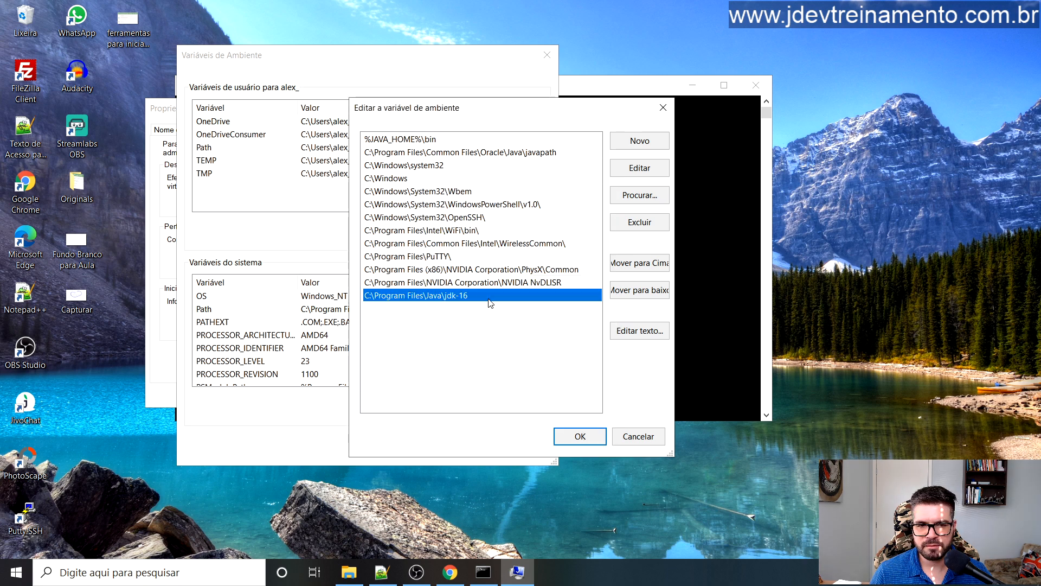
left_click(629, 267)
double_click(628, 271)
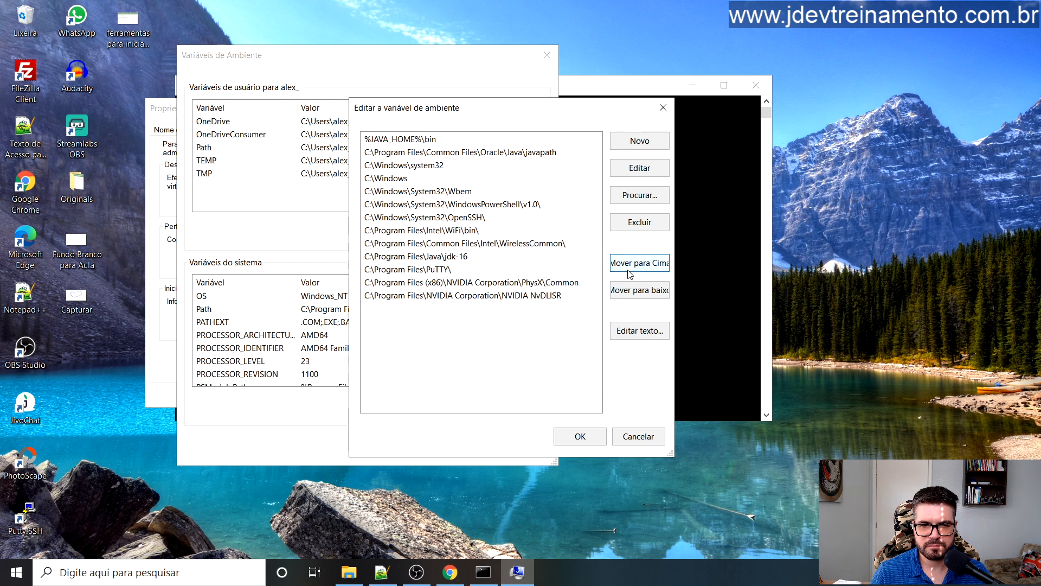
double_click(628, 270)
left_click(628, 271)
double_click(628, 271)
double_click(628, 271)
left_click(629, 271)
left_click(629, 272)
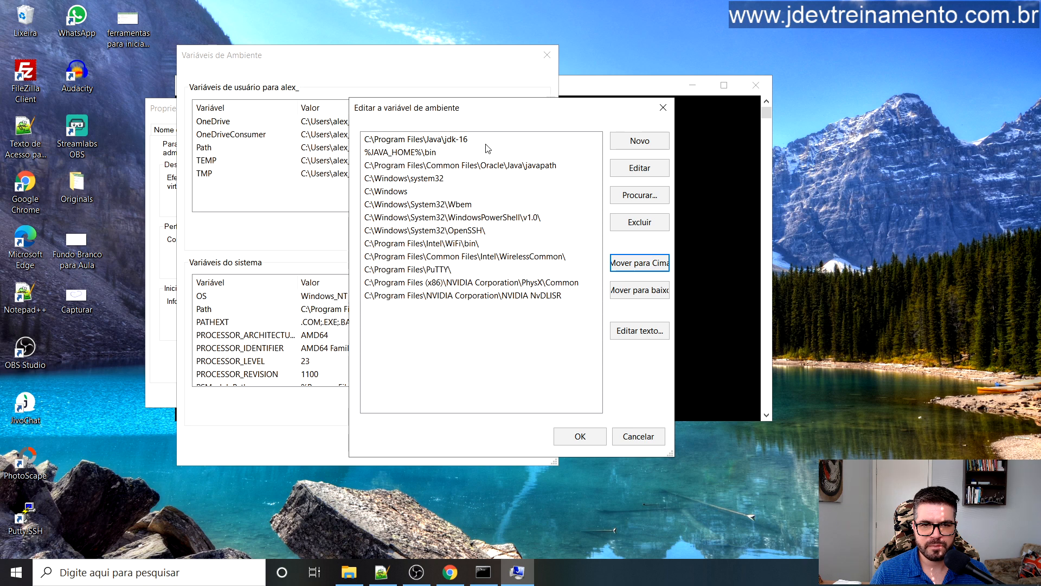
left_click_drag(500, 115, 494, 115)
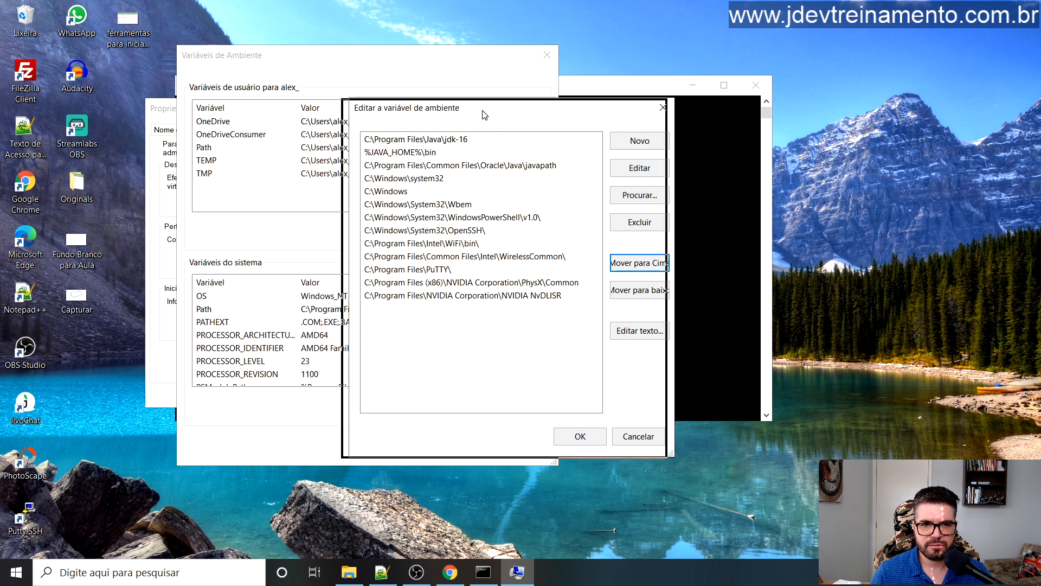
Step: Save the Path list and close Environment Variables and System Properties with OK
left_click(574, 437)
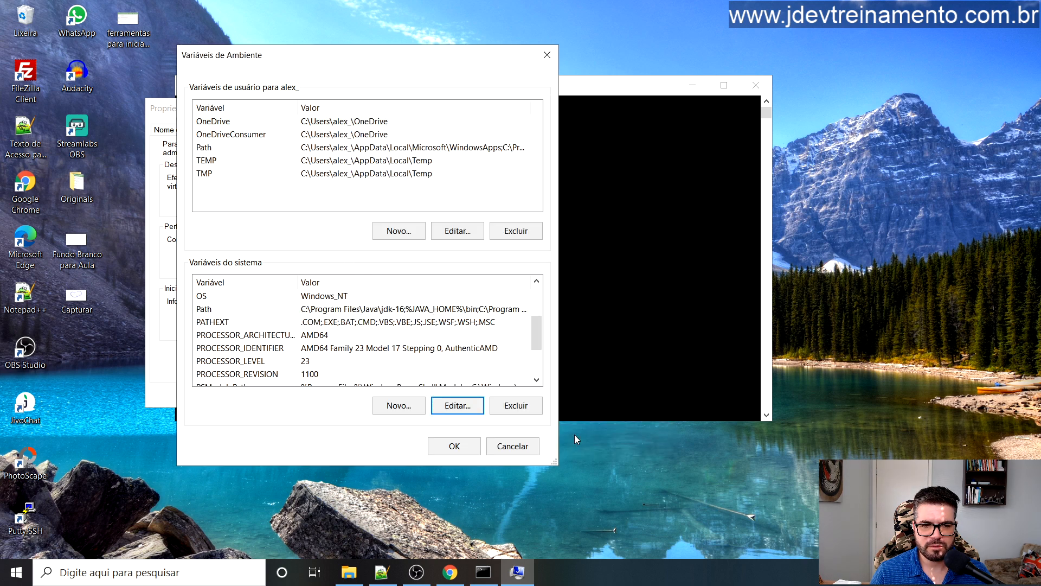
left_click(457, 450)
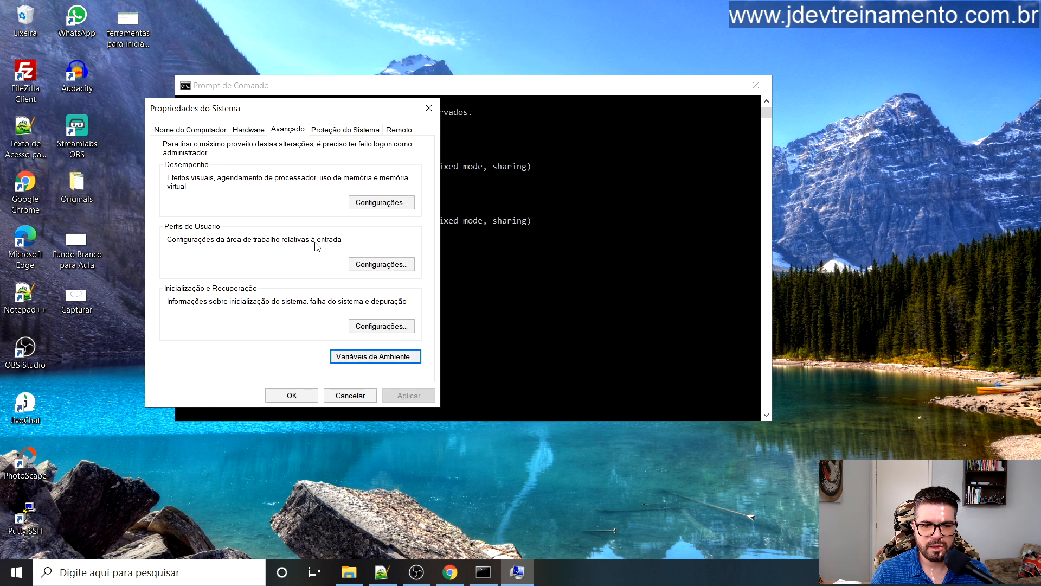
left_click(291, 395)
mouse_move(410, 85)
left_mouse_down()
mouse_move(441, 99)
mouse_move(423, 101)
left_mouse_up()
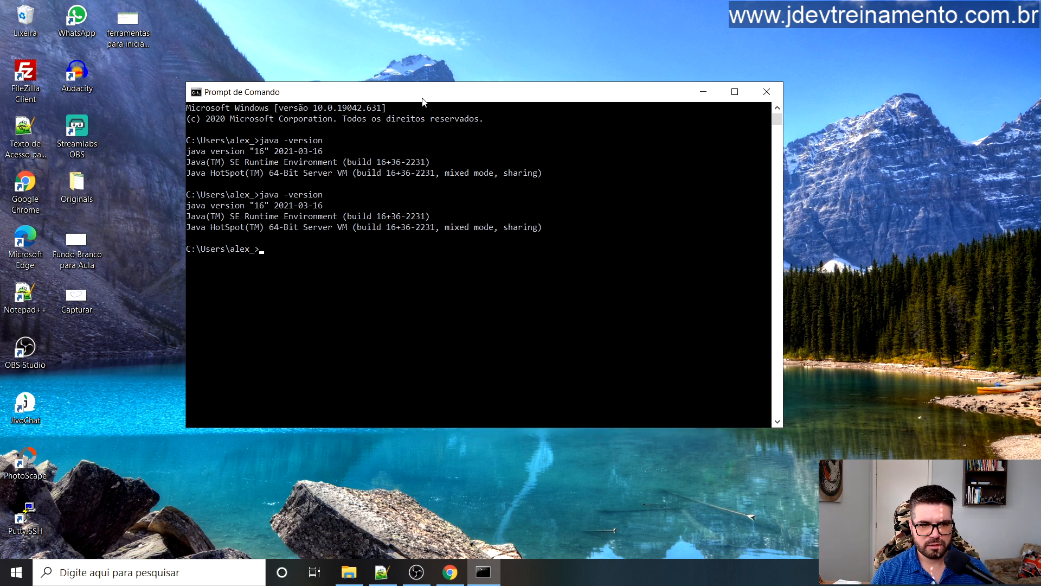
Step: Rerun java -version and confirm the console reports Java version 16
key("Up")
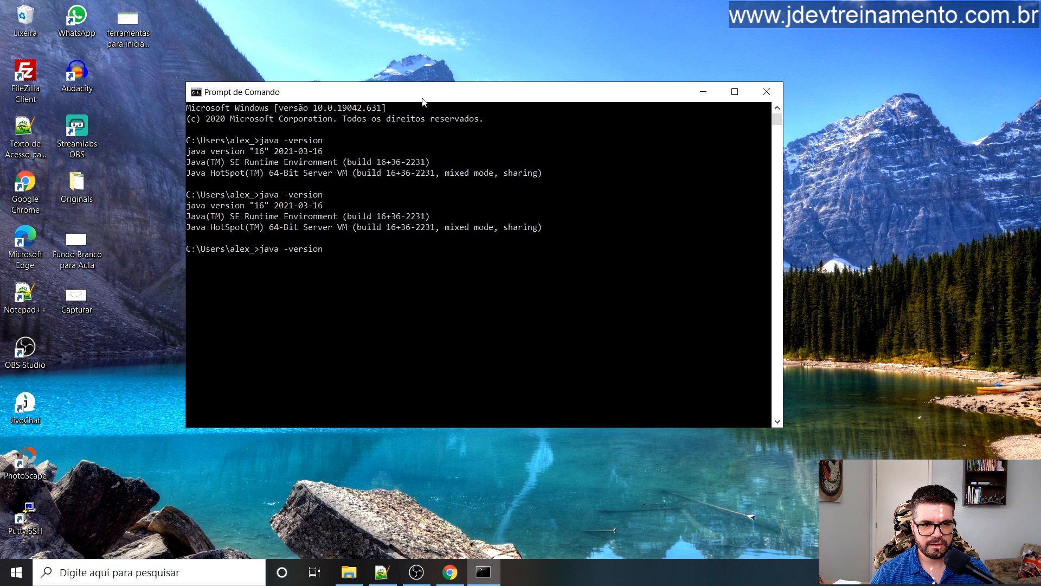
key("Return")
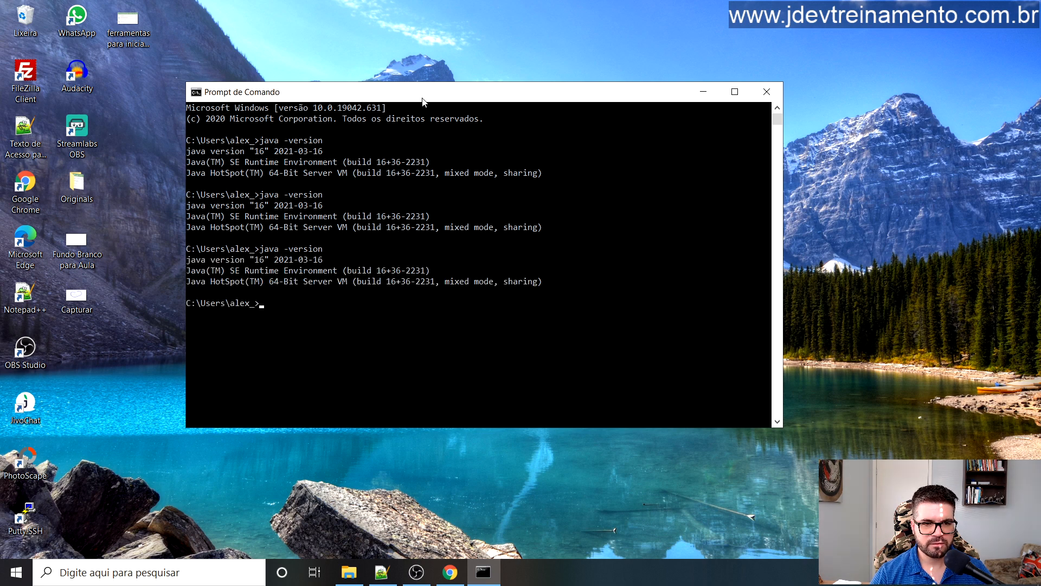
left_click_drag(196, 260, 551, 301)
left_click(466, 294)
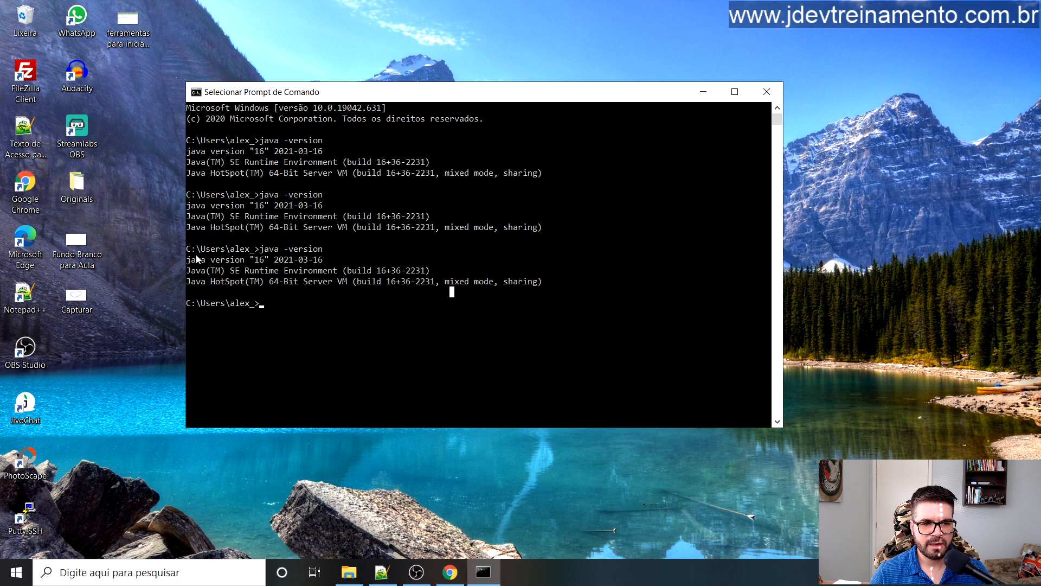
left_click_drag(193, 259, 380, 275)
left_click(485, 271)
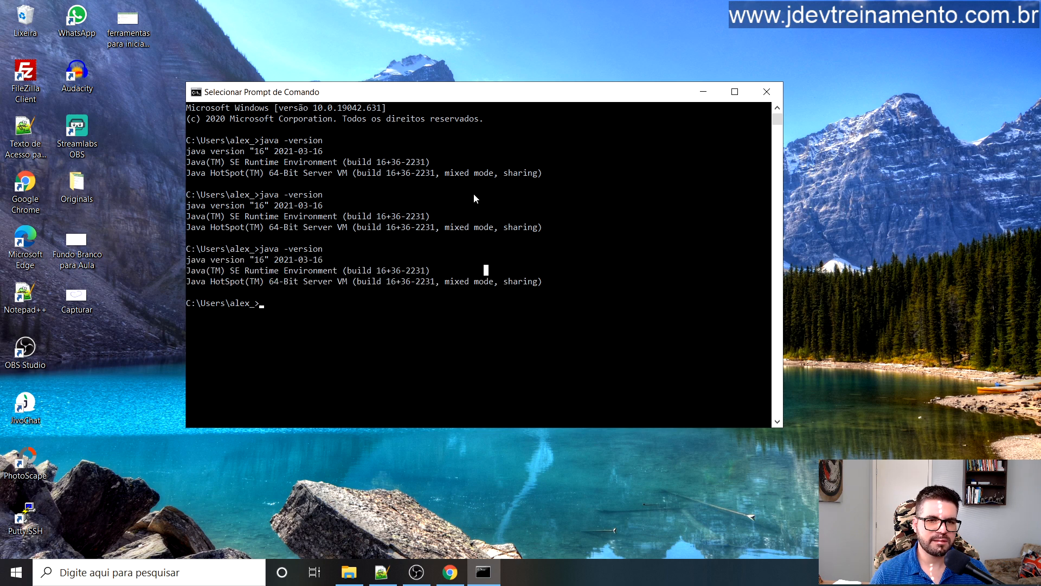
left_click_drag(479, 99, 465, 95)
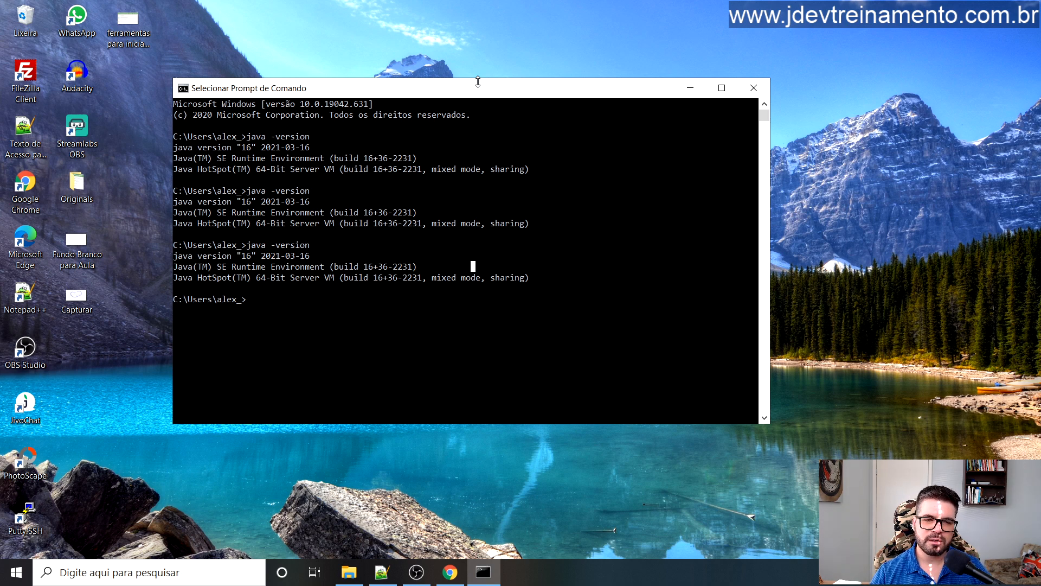
Step: Close the console, launch a fresh cmd from Windows search, then close it too
left_click(752, 97)
left_click(71, 576)
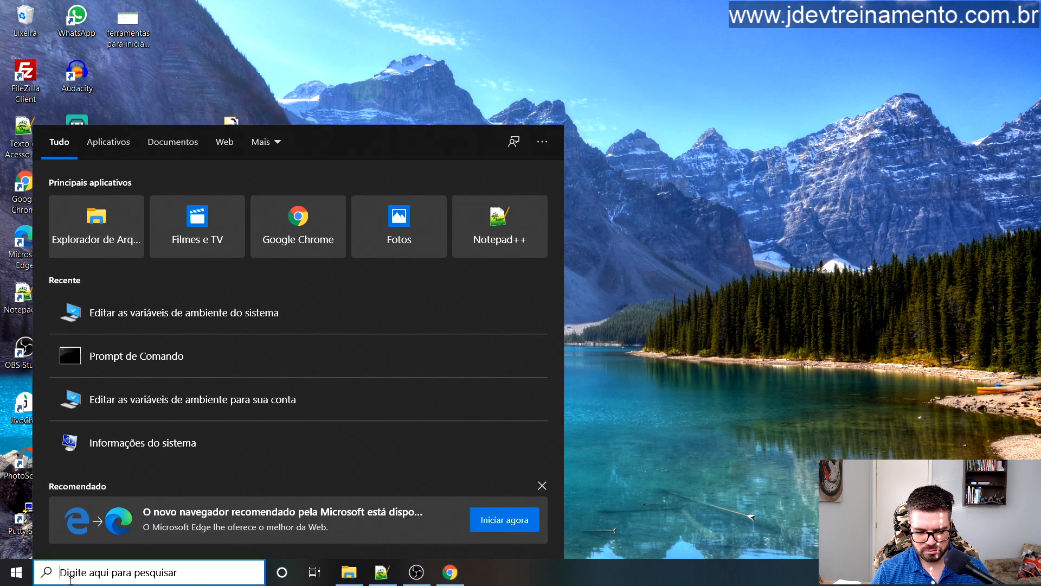
type("cmd")
key("Return")
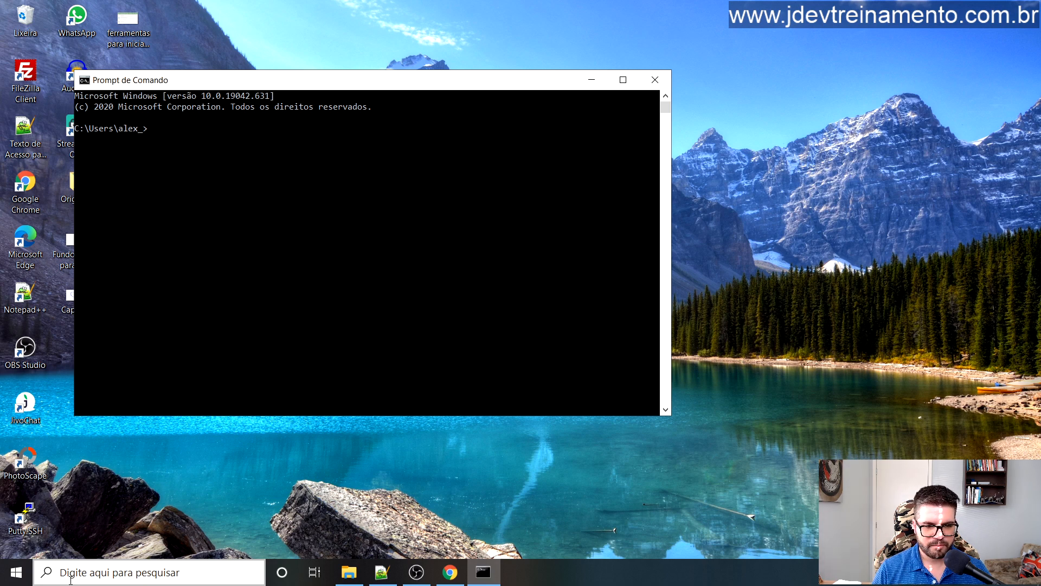
left_click(655, 80)
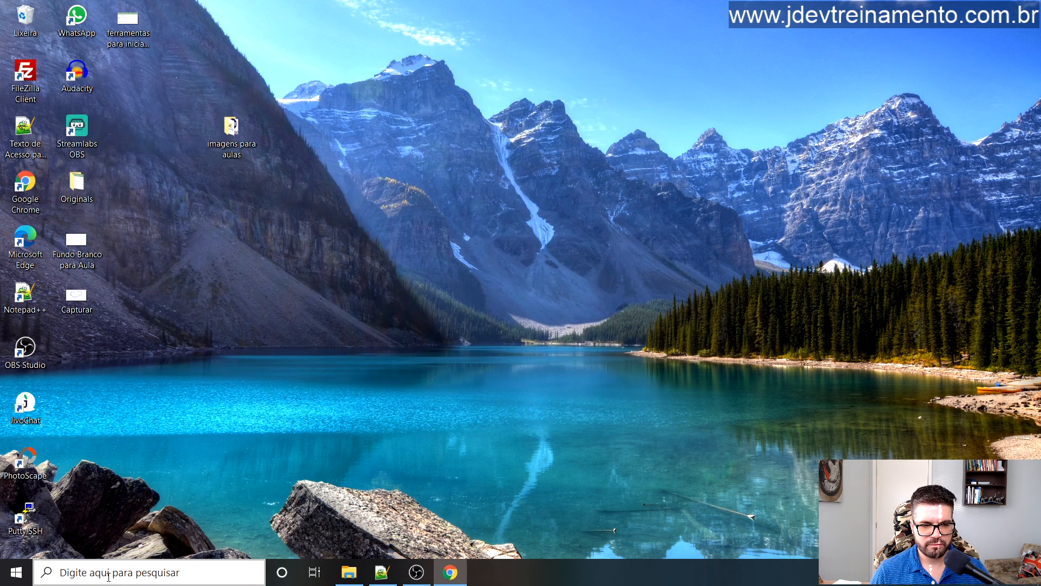
left_click(108, 577)
type("cmd")
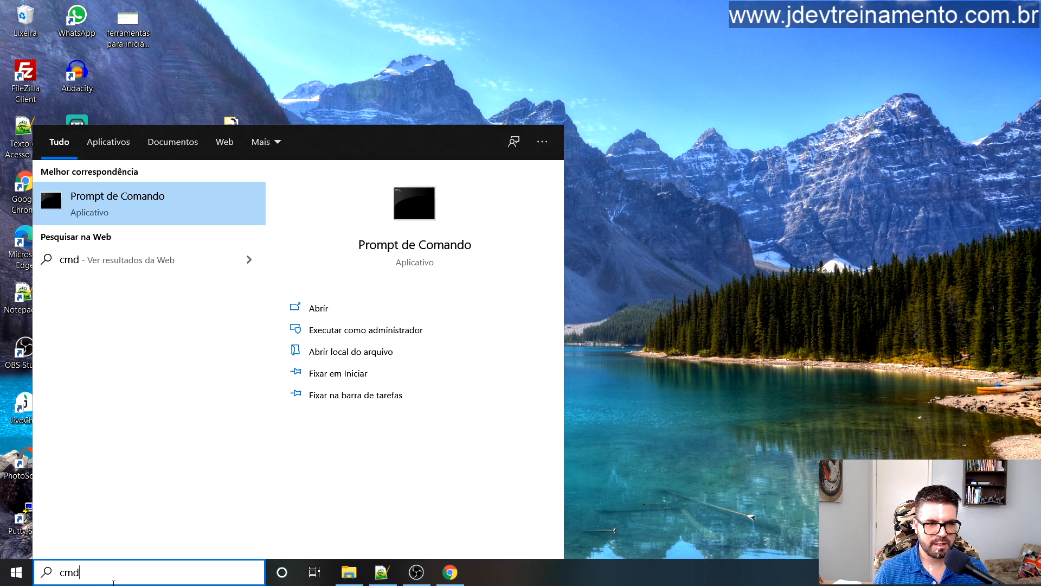
key("Return")
type("java")
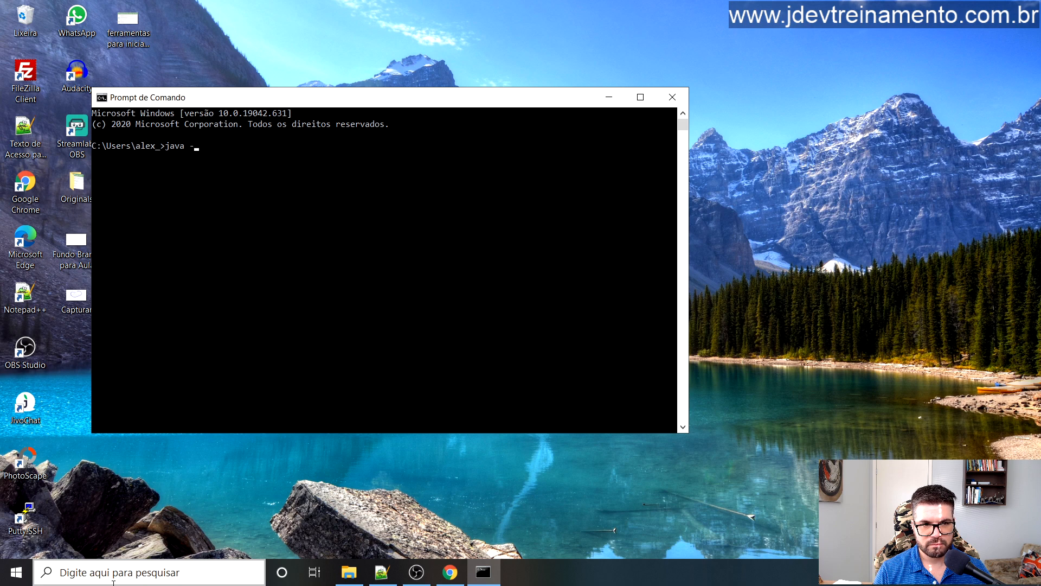
type(" -version")
key("Return")
key("Up")
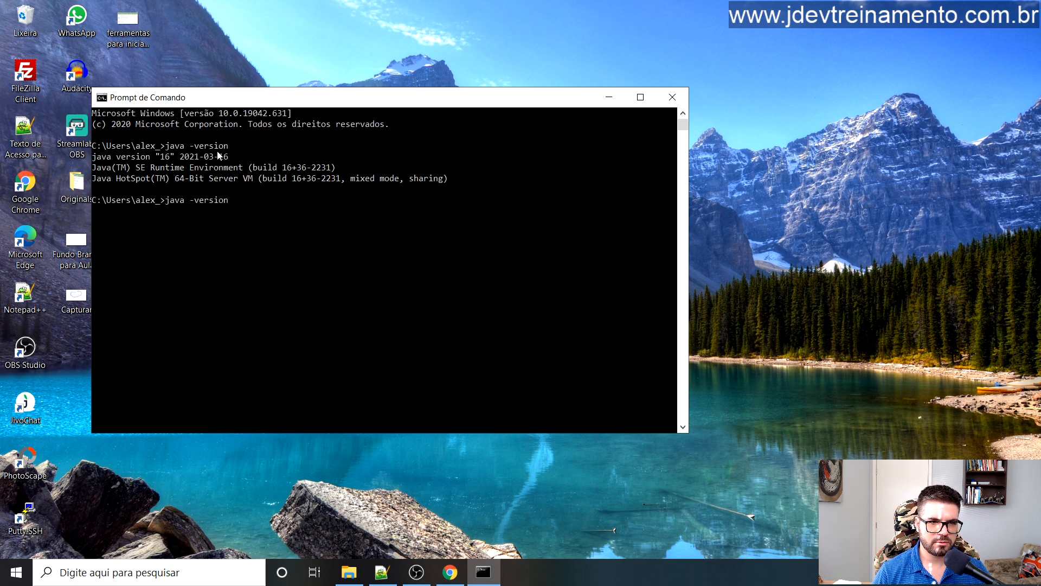
key("Left")
key("Left")
key("Left")
key("Left")
key("Left")
key("Left")
key("Left")
key("Return")
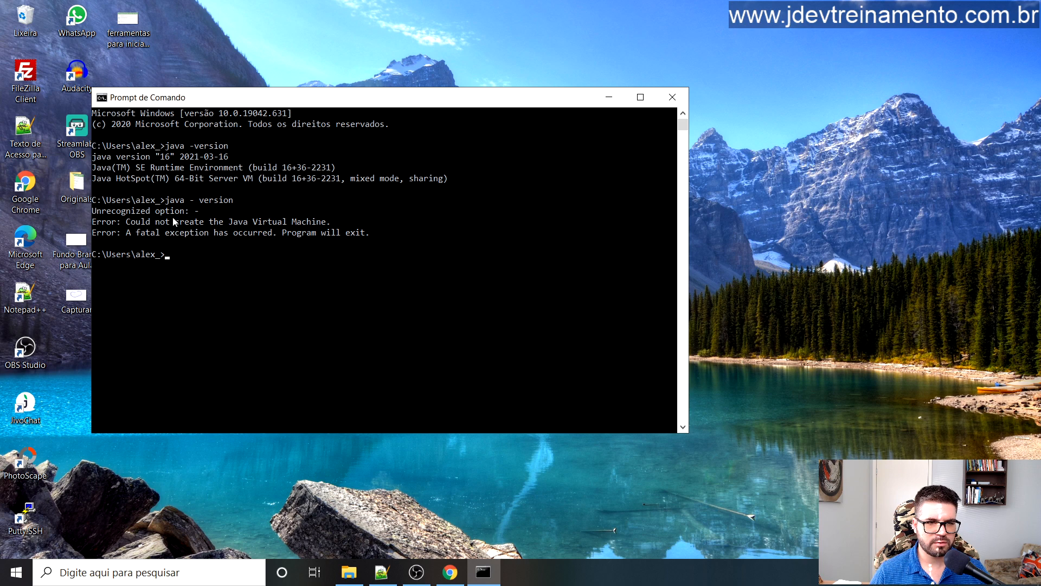
key("Up")
key("Left")
key("Left")
key("Left")
key("Left")
key("Left")
key("Left")
key("Left")
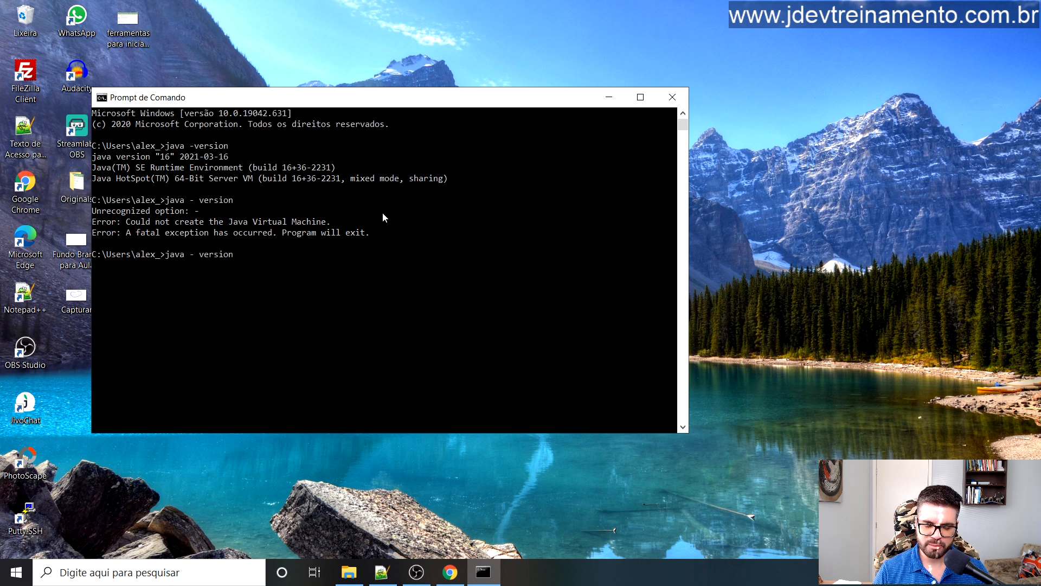
key("BackSpace")
key("Return")
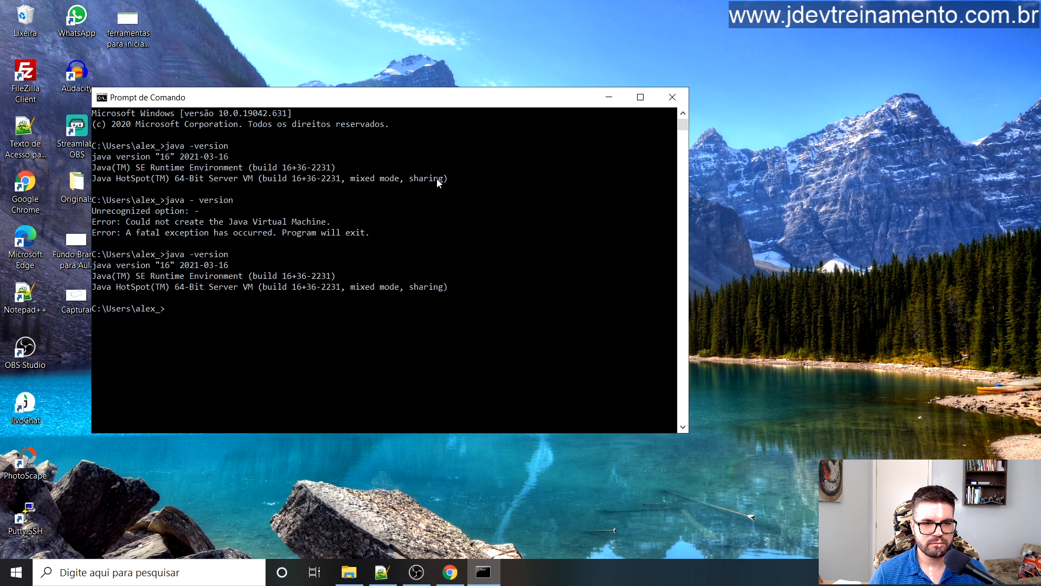
left_click(675, 99)
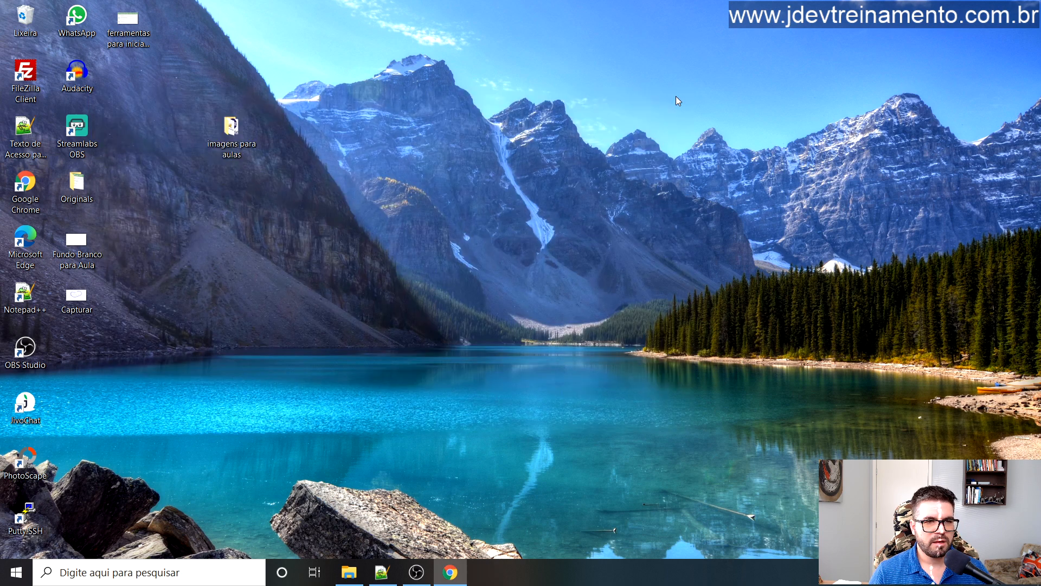
Step: Run postgresql-13.2-1-windows-x64 from Downloads and approve the administrator prompt
left_click(346, 575)
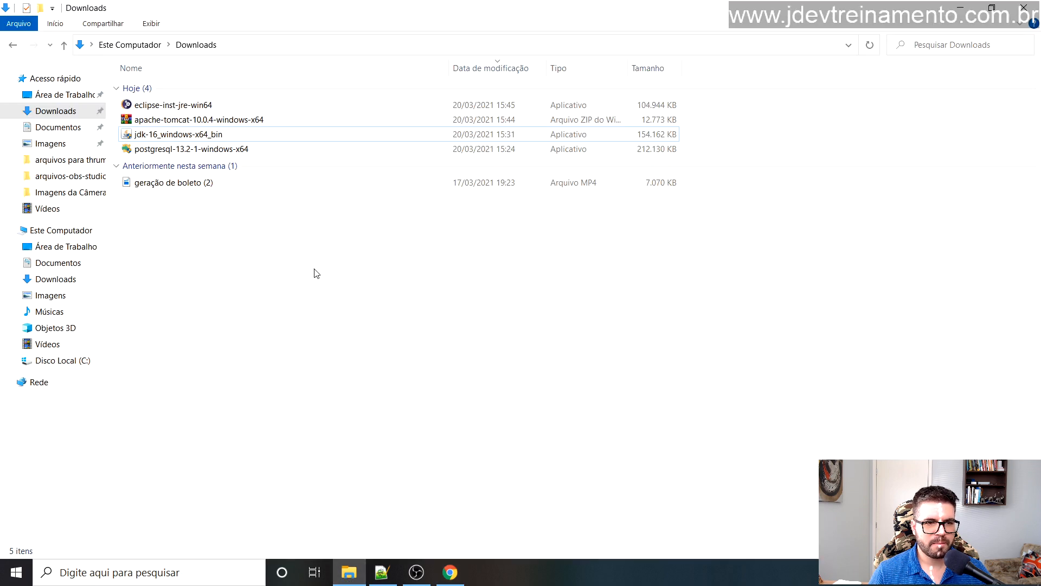
left_click(192, 154)
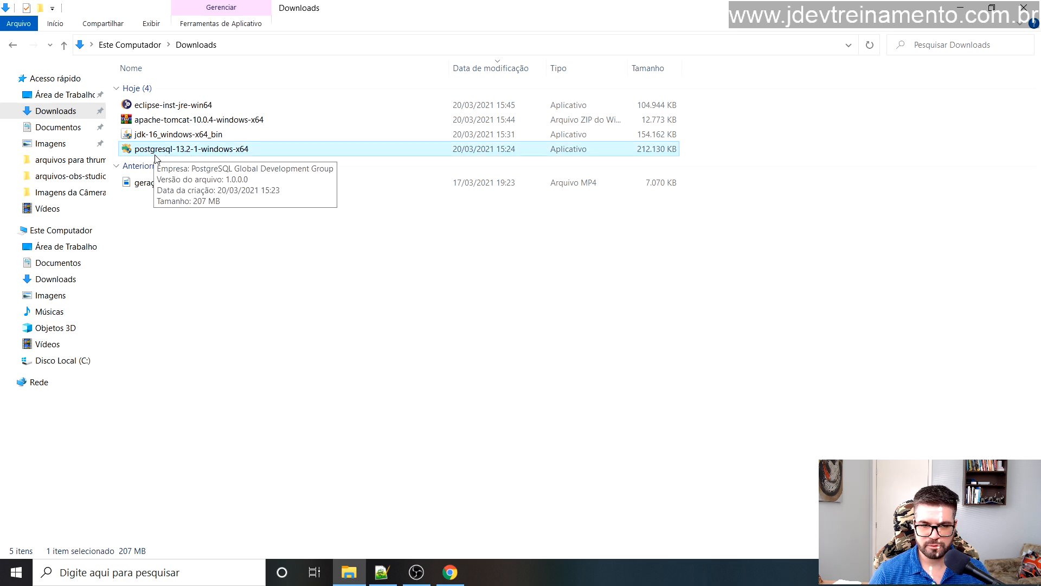
double_click(156, 155)
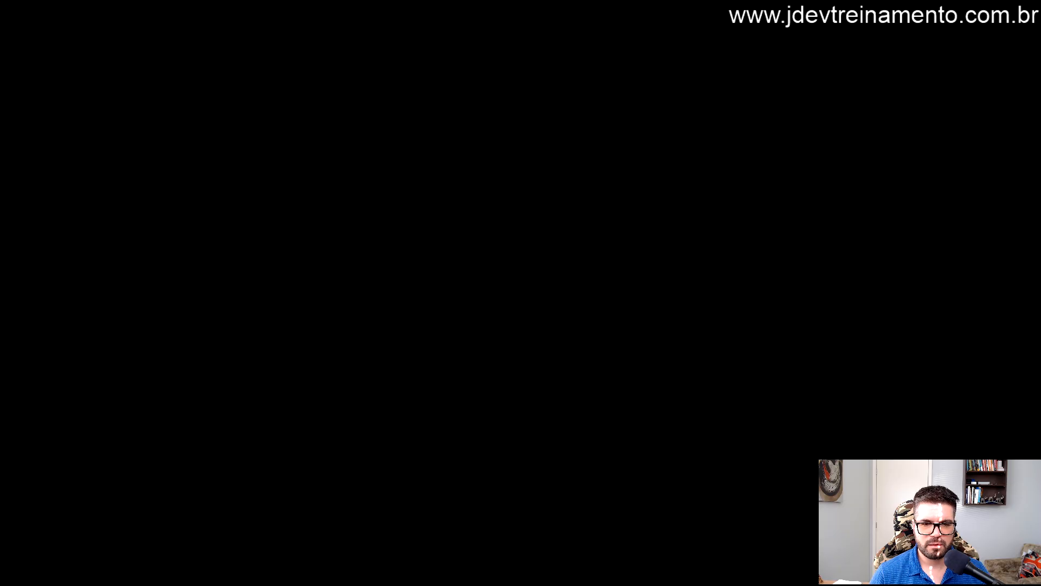
left_click(431, 355)
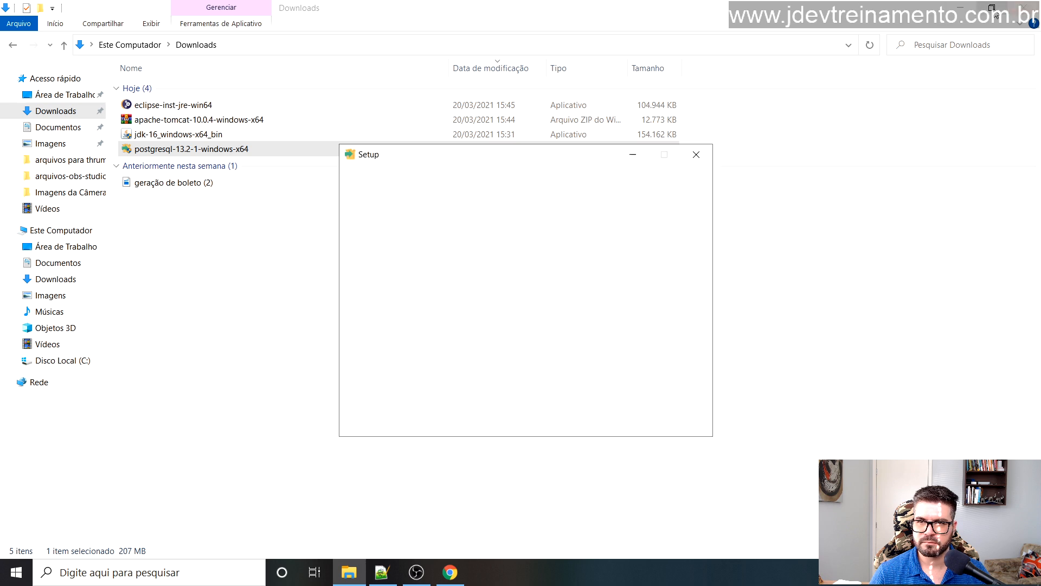
Step: Accept the default install folder, all four components and default data directory to reach the password page
left_click(959, 11)
left_click_drag(577, 162, 549, 138)
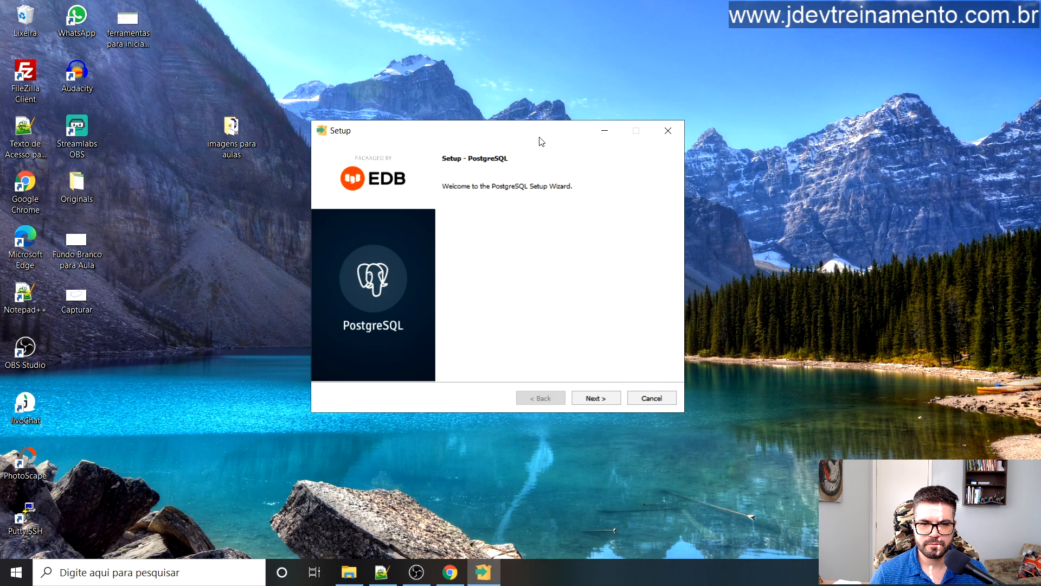
left_click(595, 398)
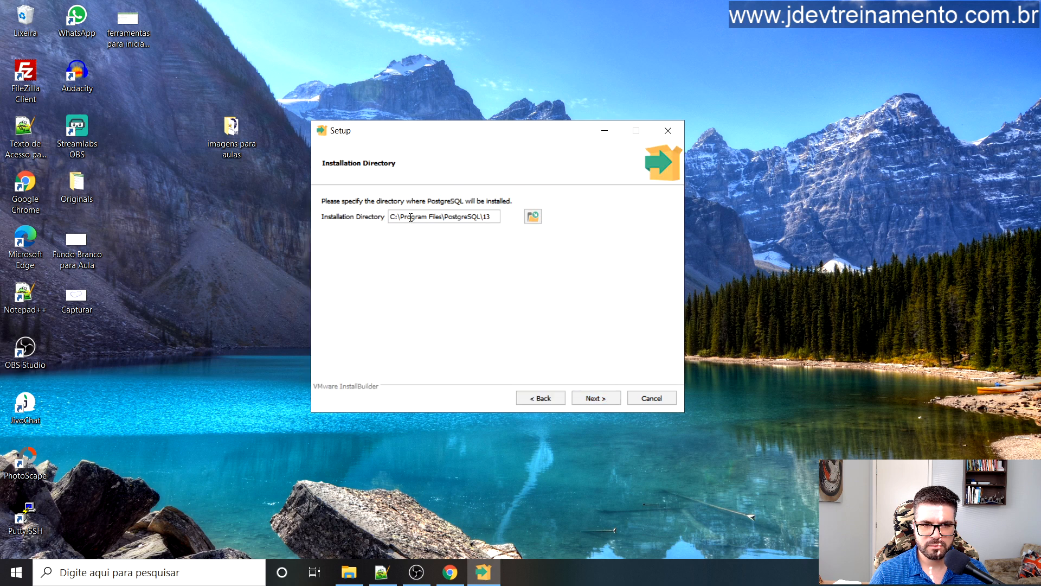
left_click_drag(410, 216, 481, 217)
left_click(601, 401)
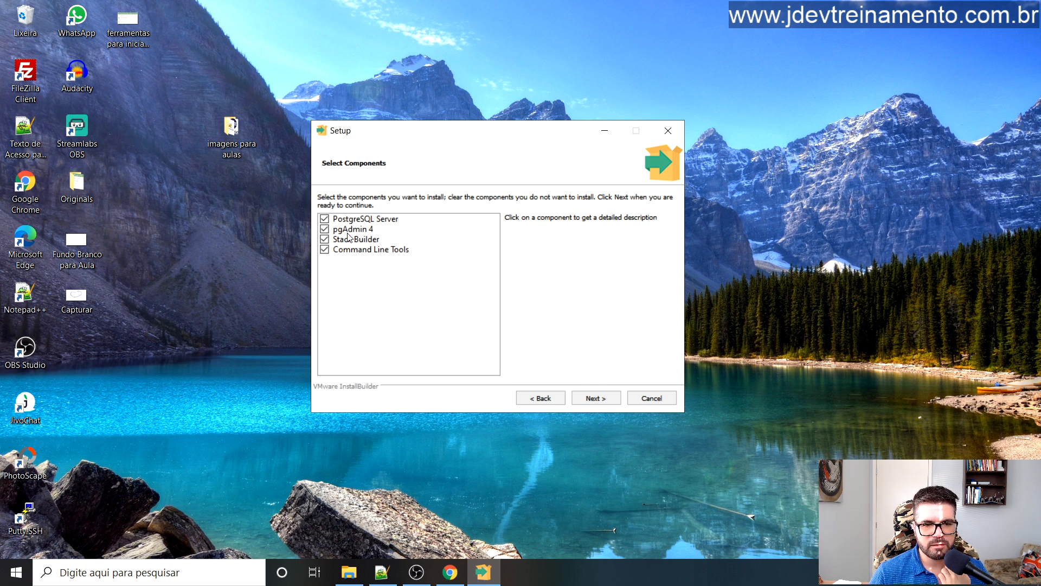
left_click(363, 220)
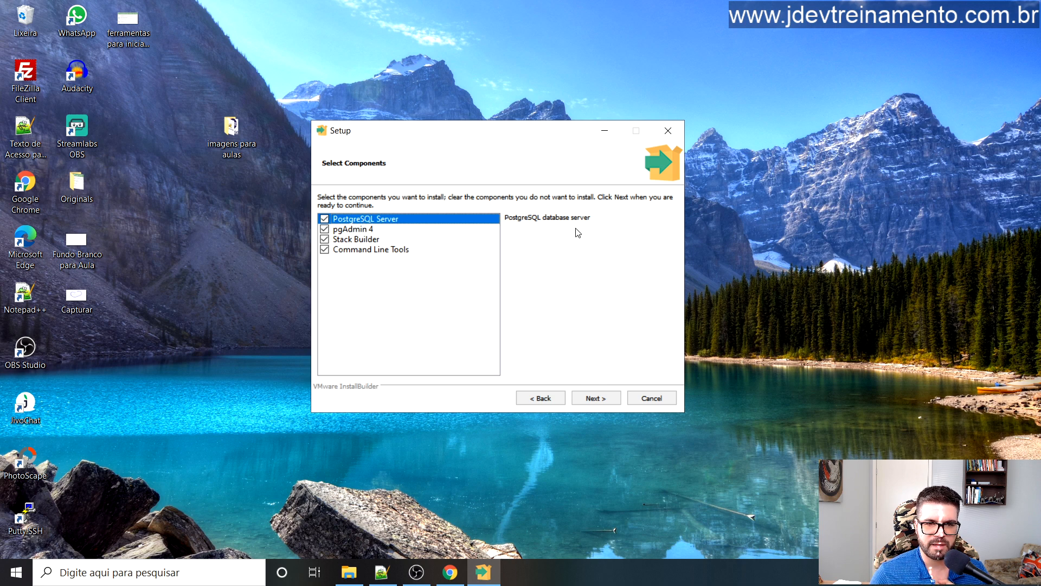
left_click(356, 229)
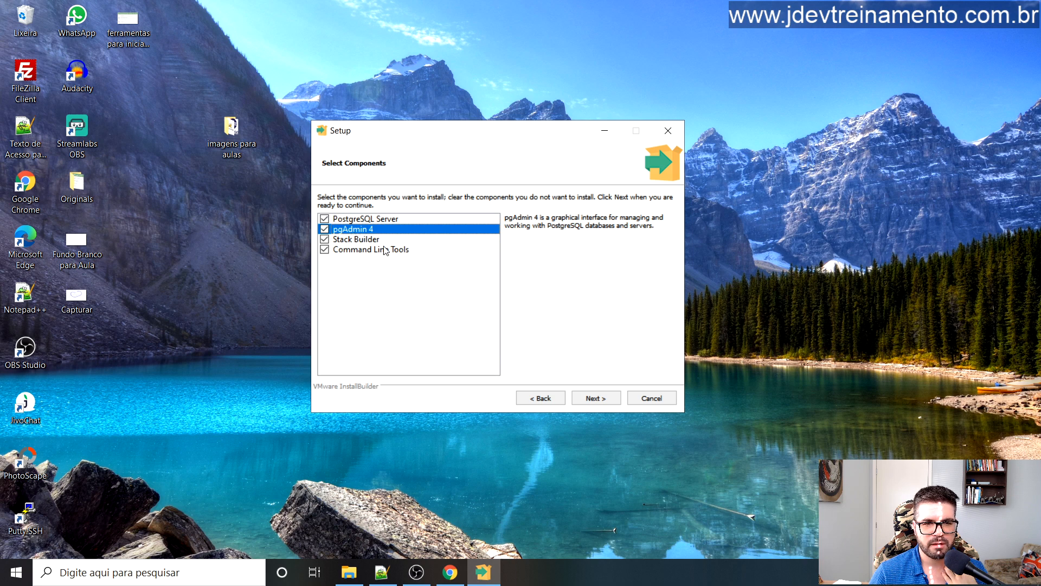
left_click(596, 399)
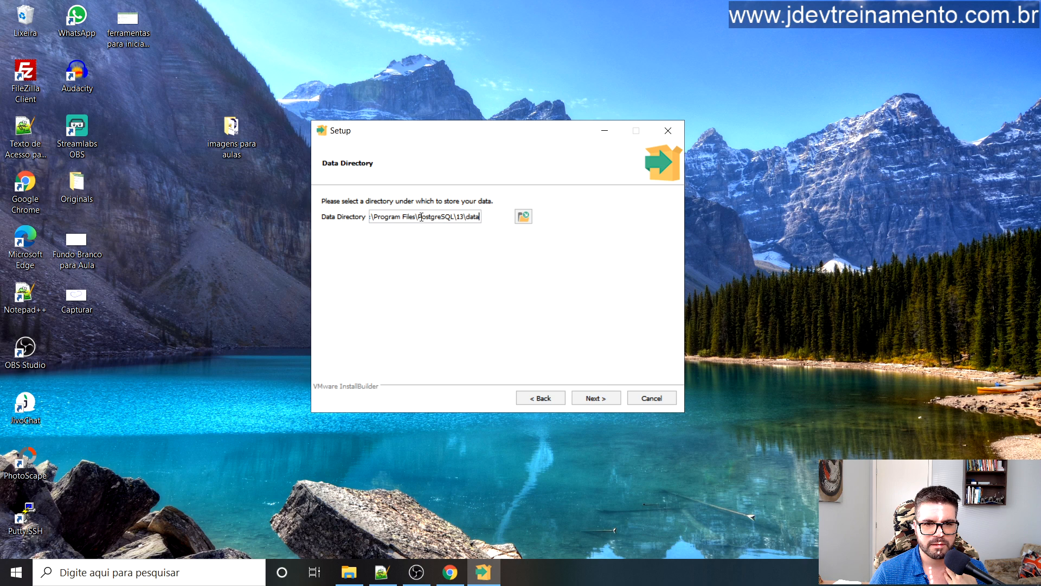
left_click(597, 400)
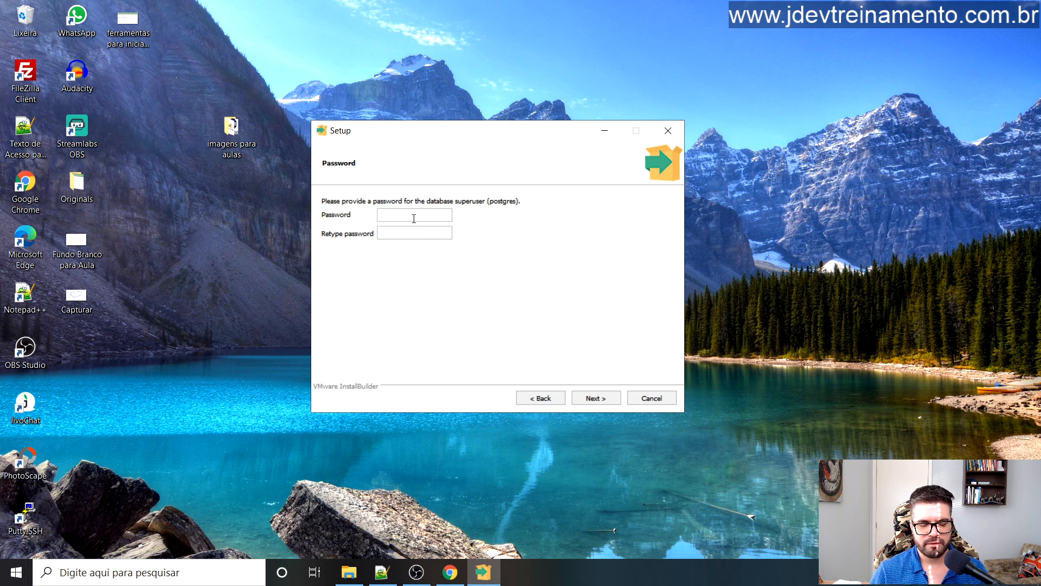
Step: Enter the superuser password in both Setup fields and note it in Notepad++'s new 3 tab
type("••minadmin")
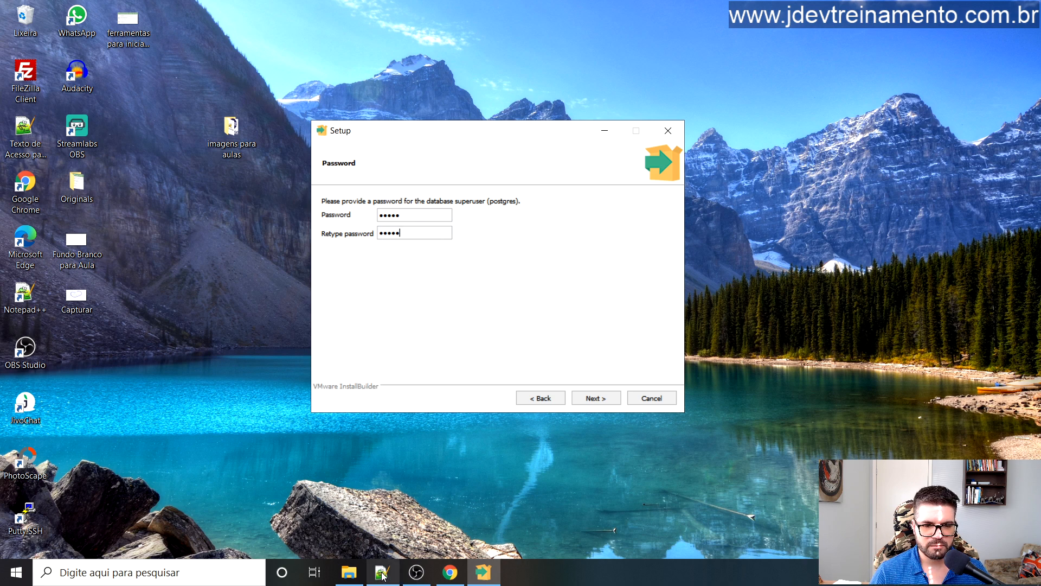
double_click(24, 130)
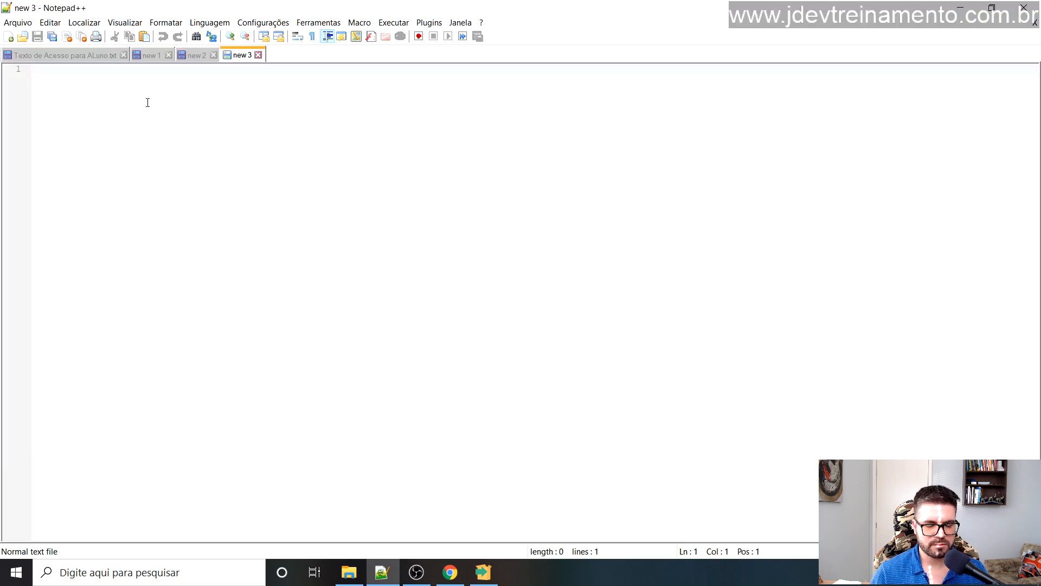
type("admin")
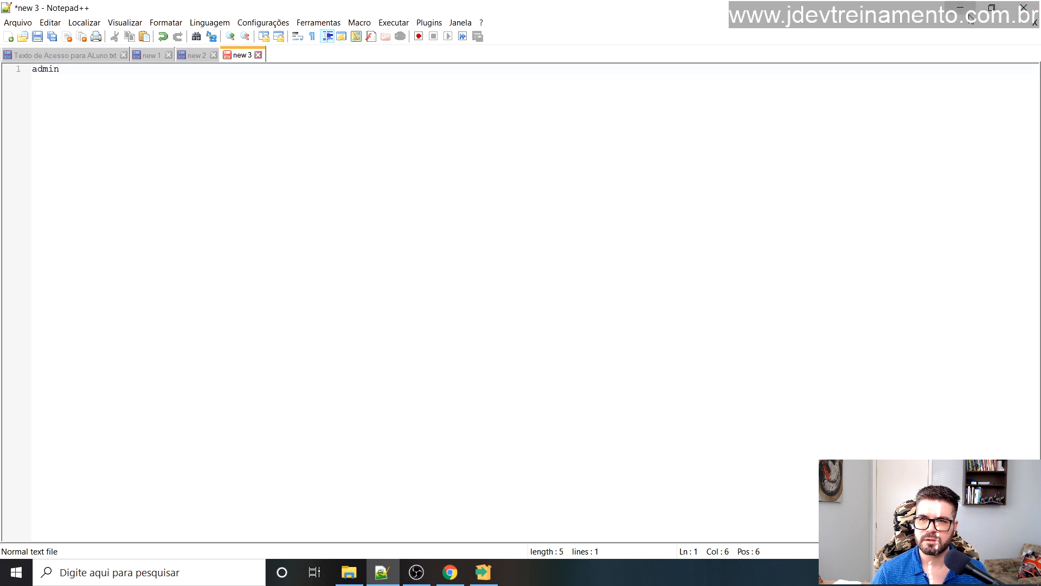
left_click(484, 567)
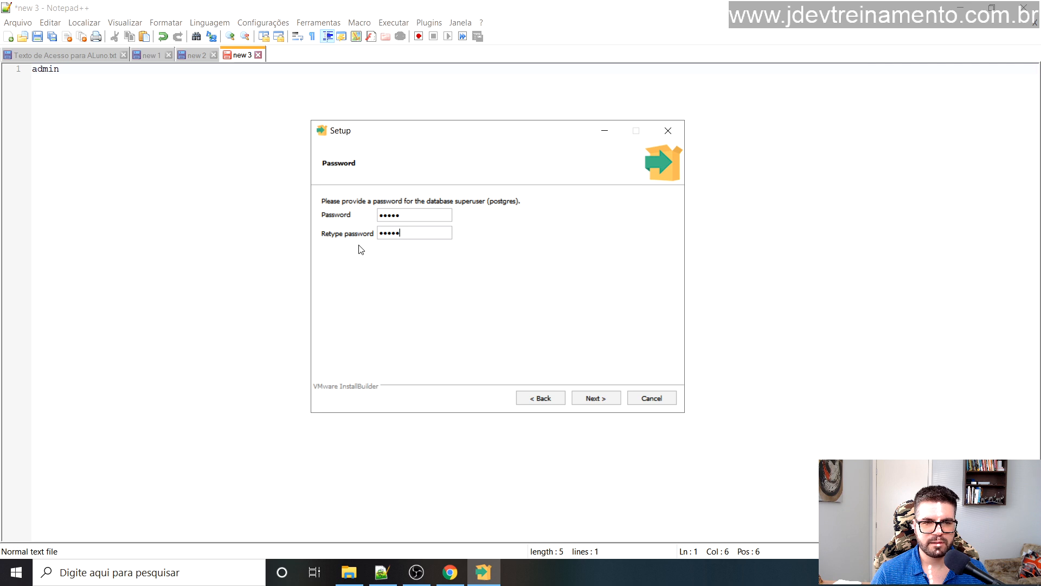
Step: Continue past the password page and keep the server port at 5432
left_click(592, 400)
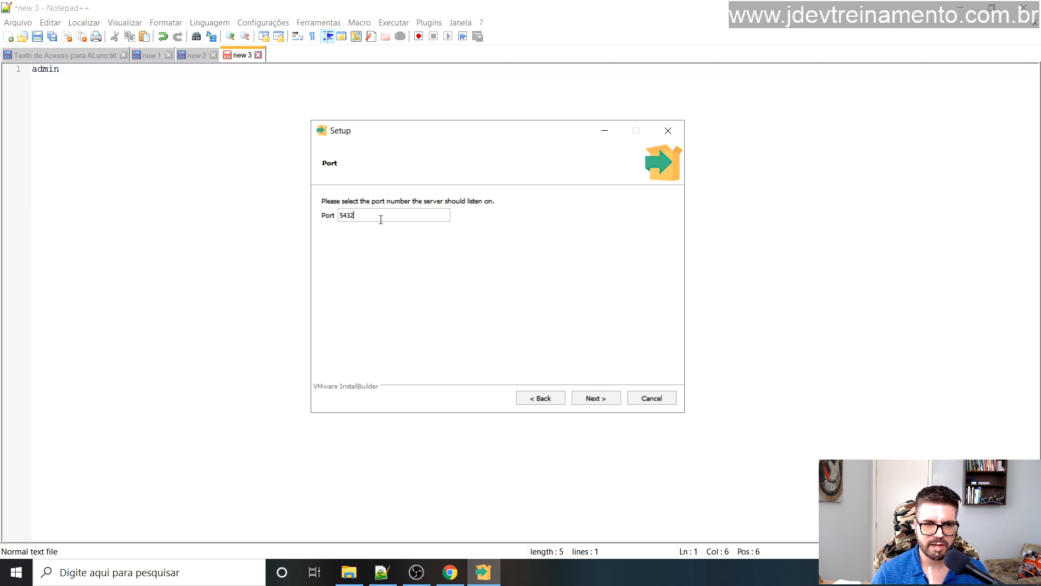
type("3")
key("BackSpace")
type("2")
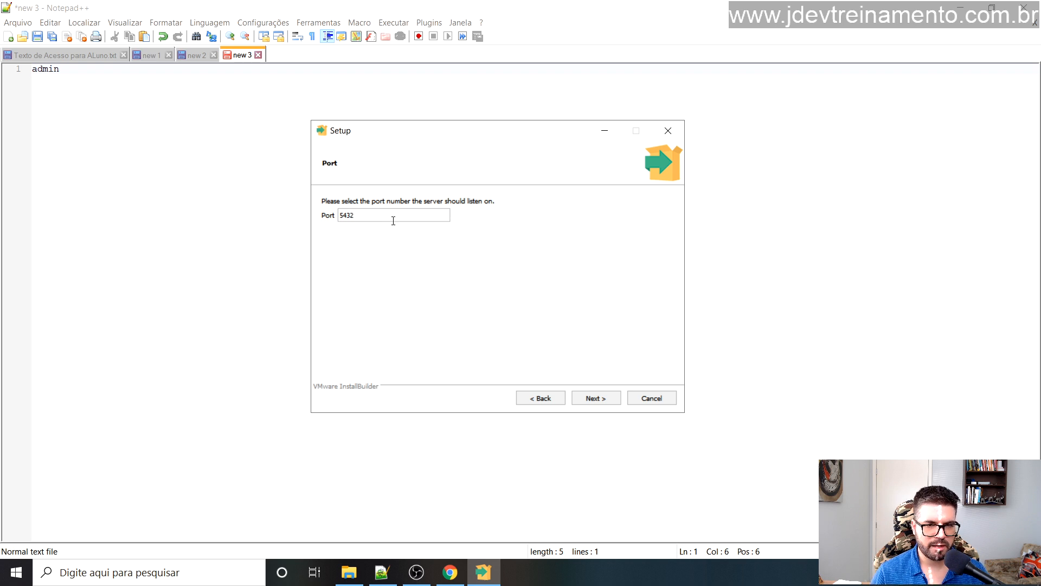
left_click(596, 402)
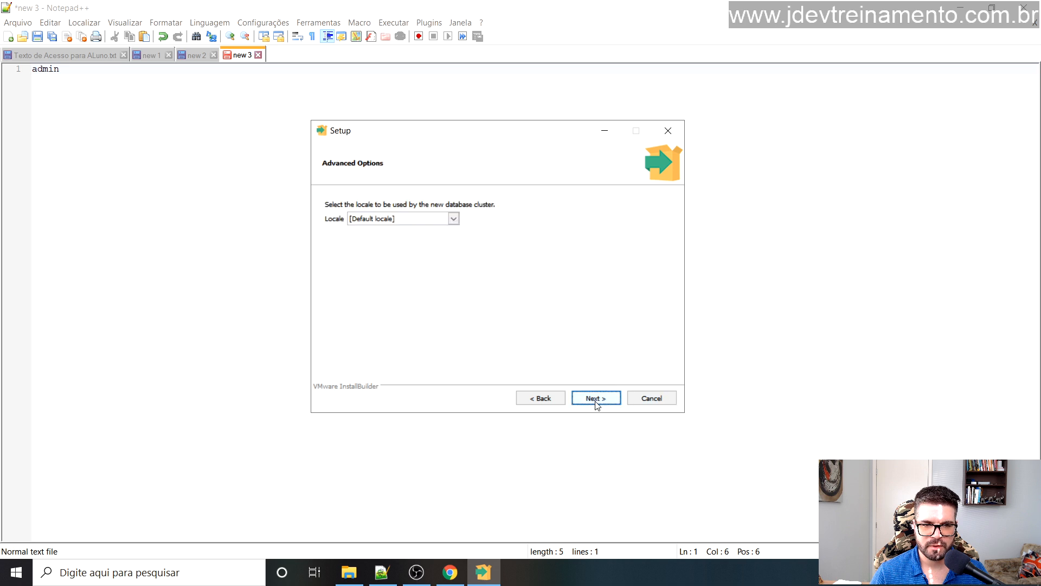
Step: Set the locale to Portuguese, Brazil and start installing PostgreSQL
left_click(455, 219)
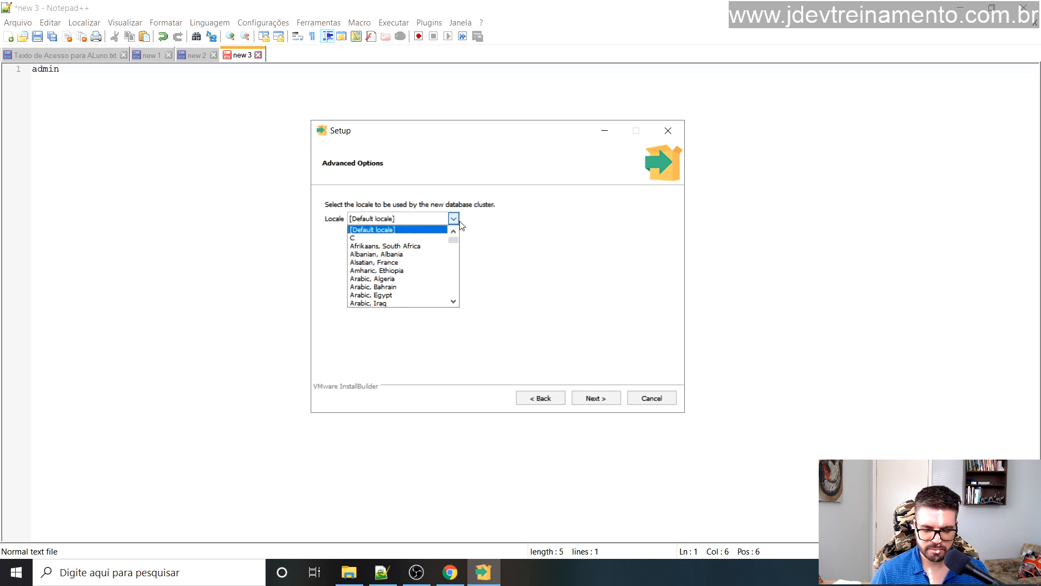
type("por")
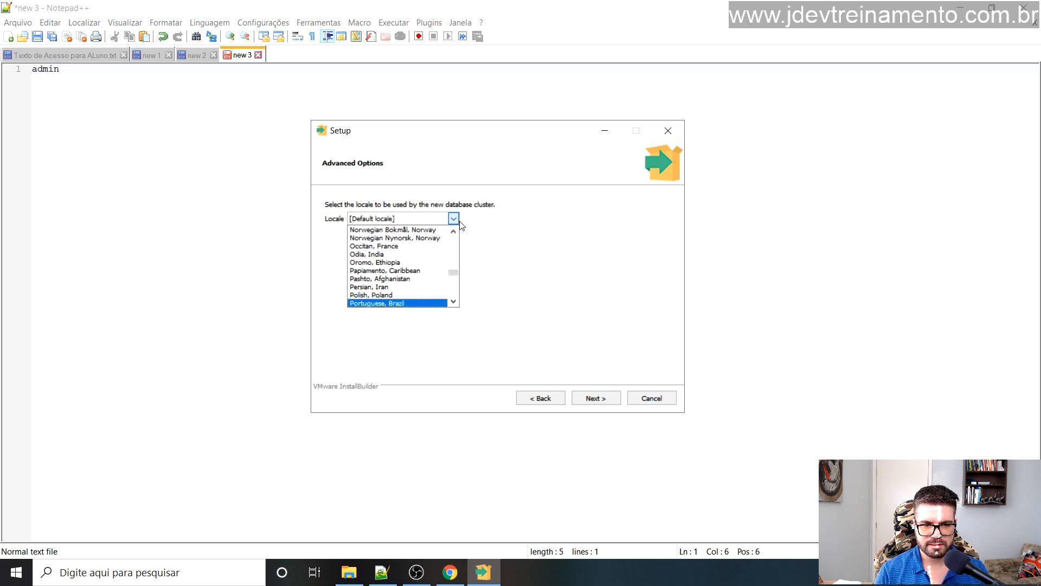
key("Return")
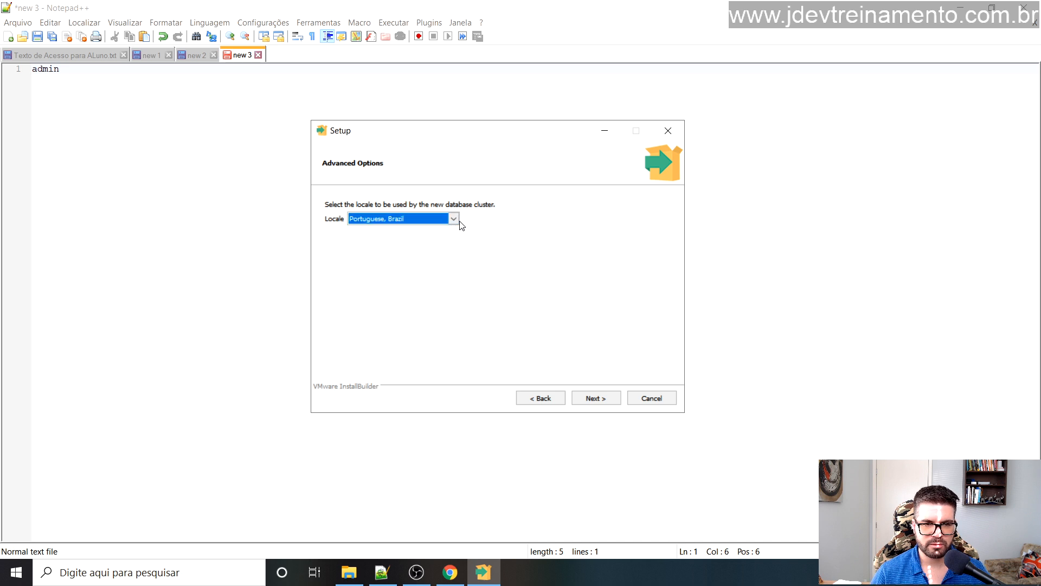
left_click(590, 403)
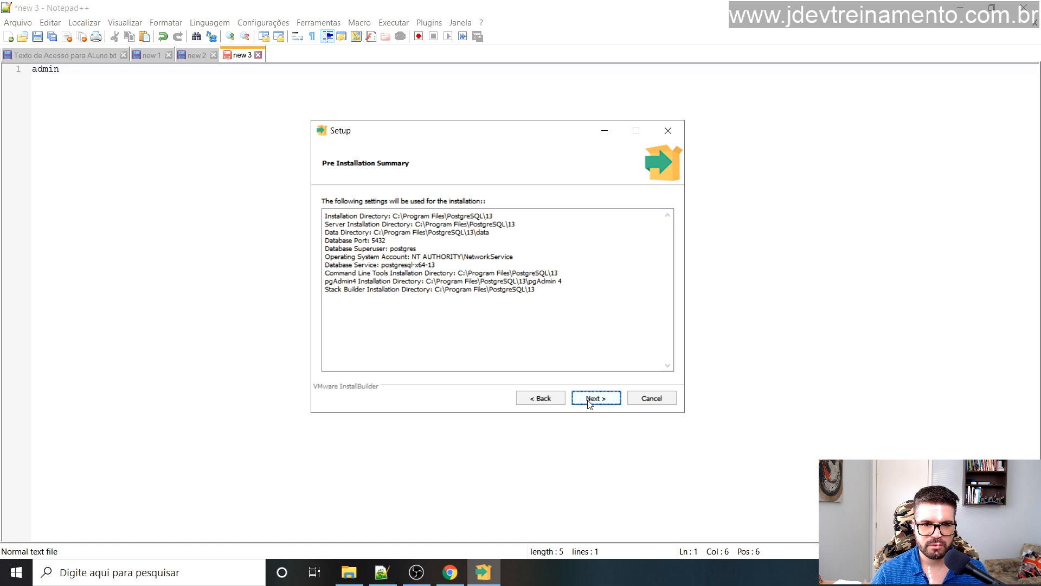
left_click(590, 404)
left_click(590, 404)
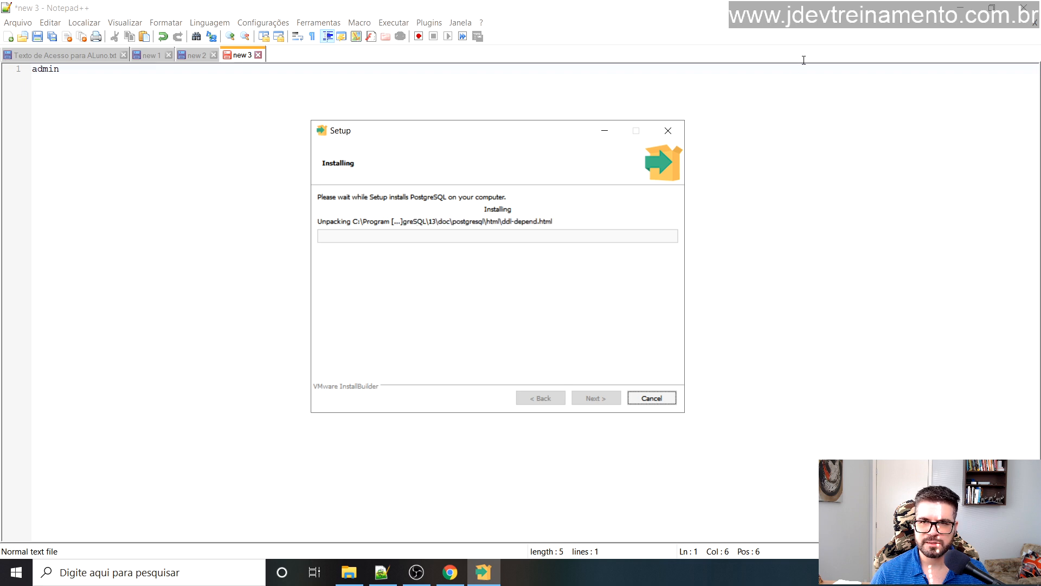
Step: Close Notepad++ and nudge the Setup window slightly up and left
left_click(1024, 8)
left_click_drag(532, 131, 520, 123)
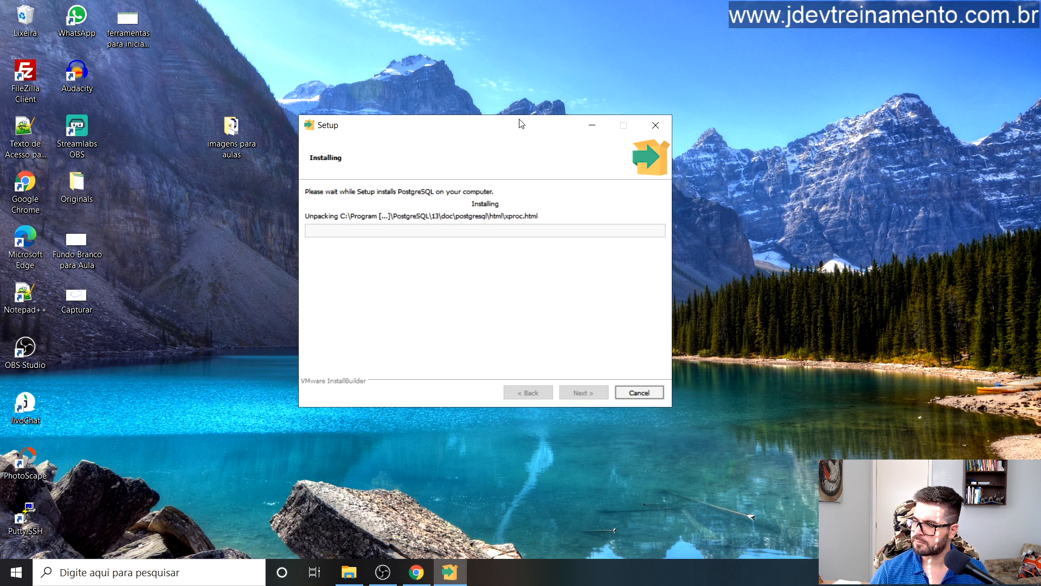
key("alt+Tab")
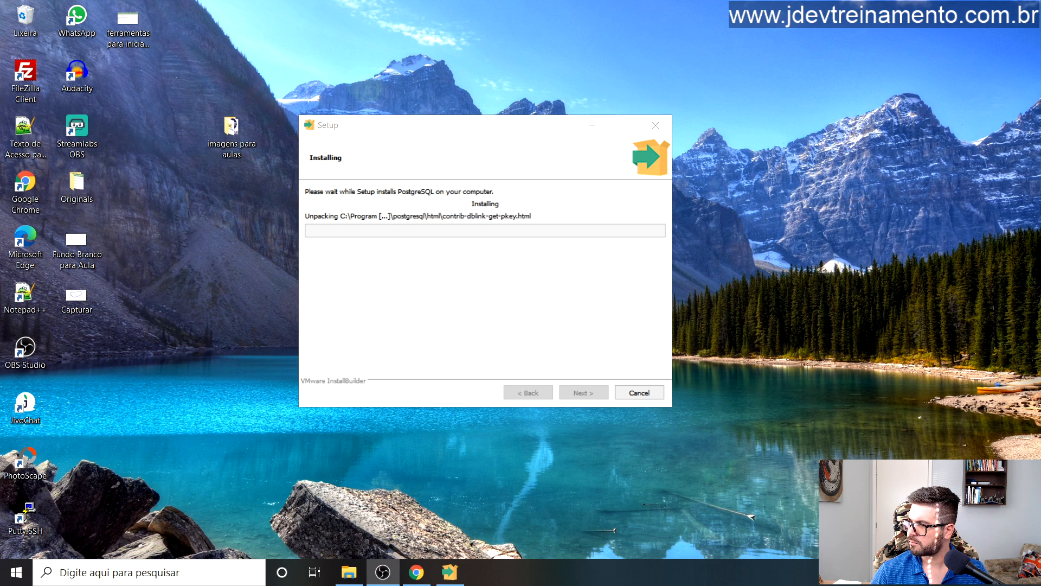
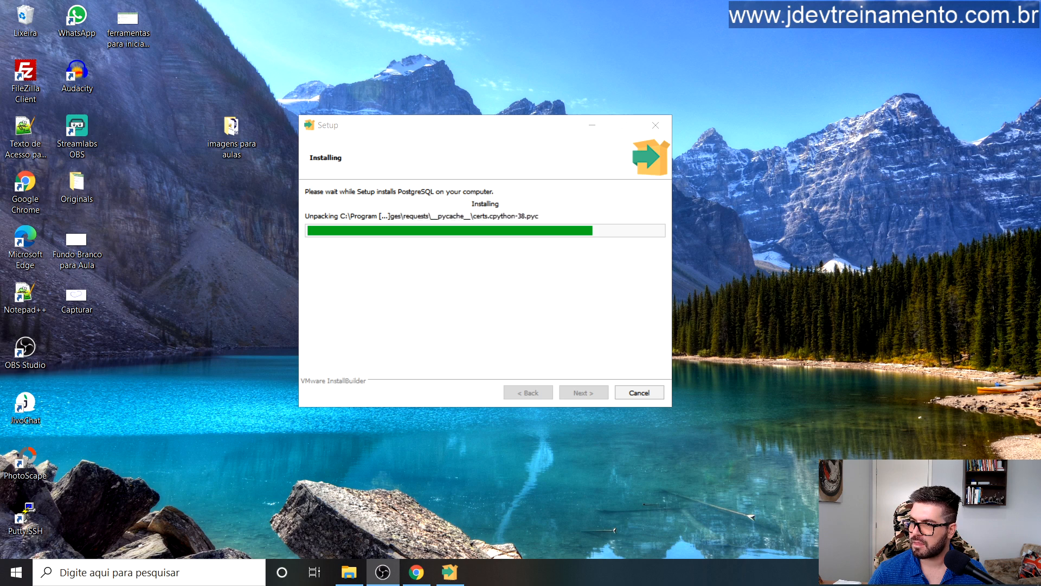
Step: Reposition the PostgreSQL Setup window while the installation runs to the completion page
left_click_drag(504, 127, 487, 115)
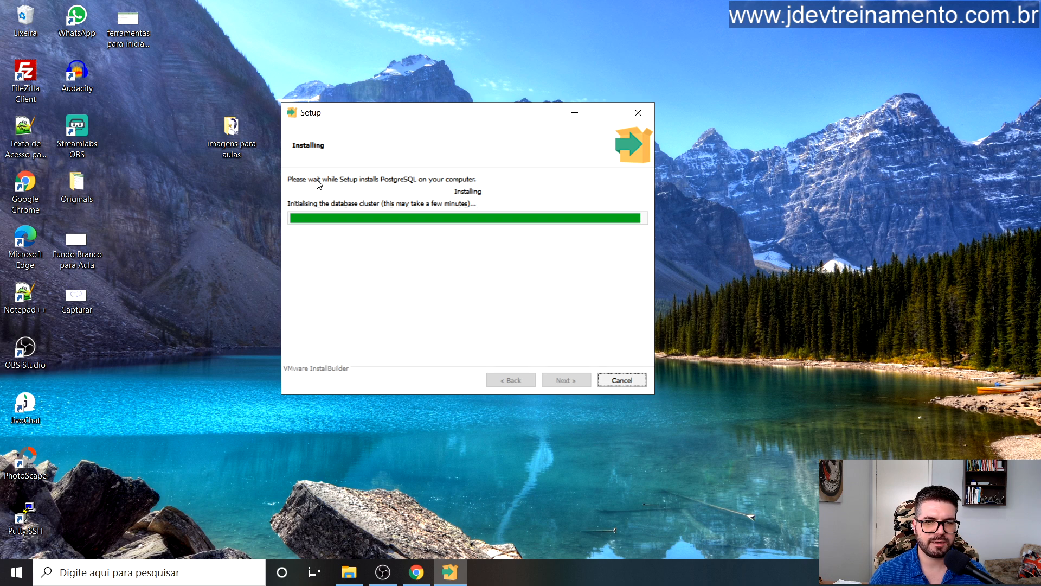
mouse_move(434, 107)
left_mouse_down()
mouse_move(447, 111)
mouse_move(424, 96)
left_mouse_up()
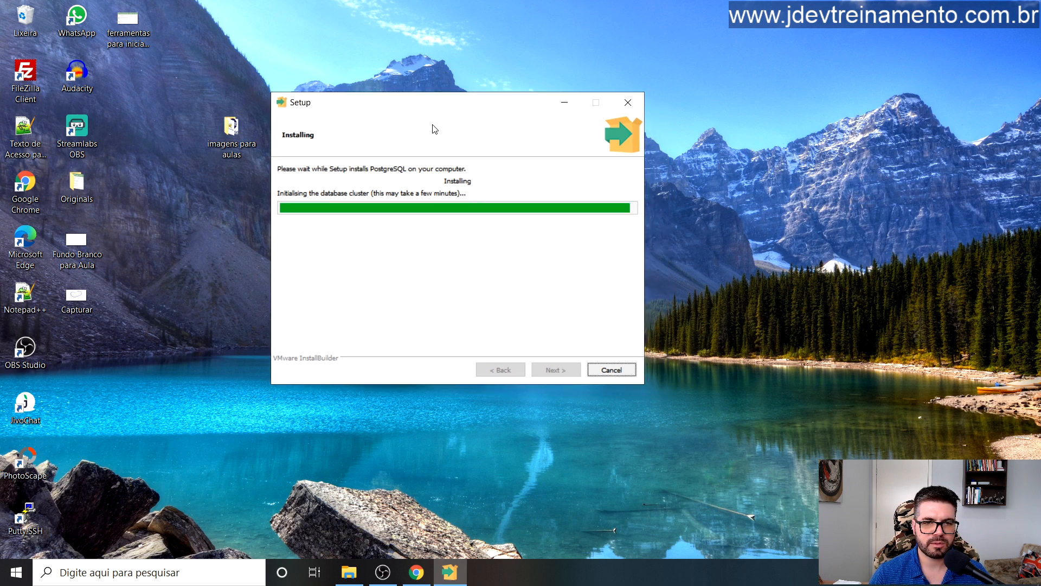
left_click_drag(495, 99, 498, 126)
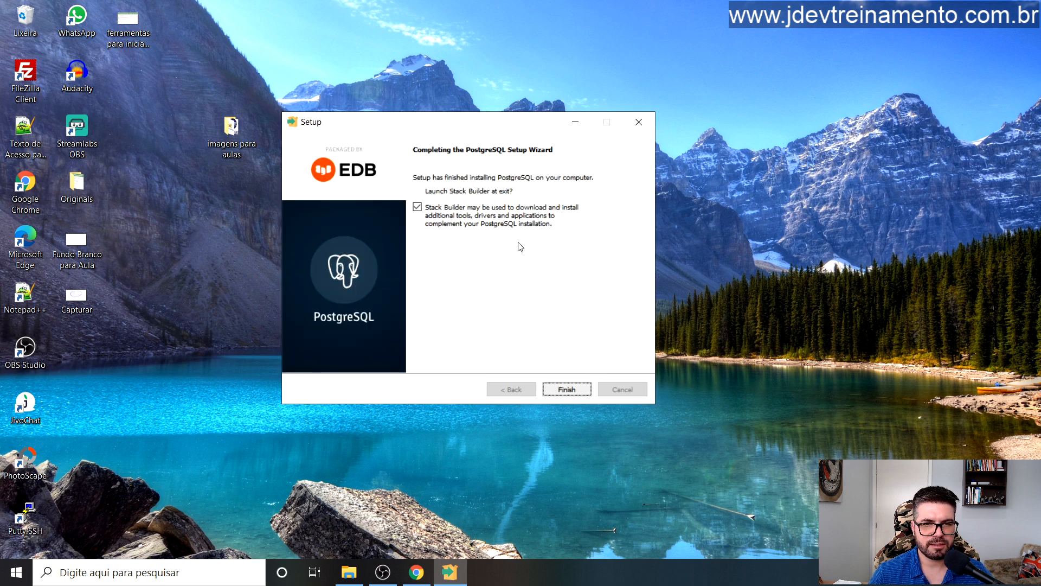
Step: Untick 'Launch Stack Builder at exit?', finish PostgreSQL Setup, and open Windows search
left_click(417, 207)
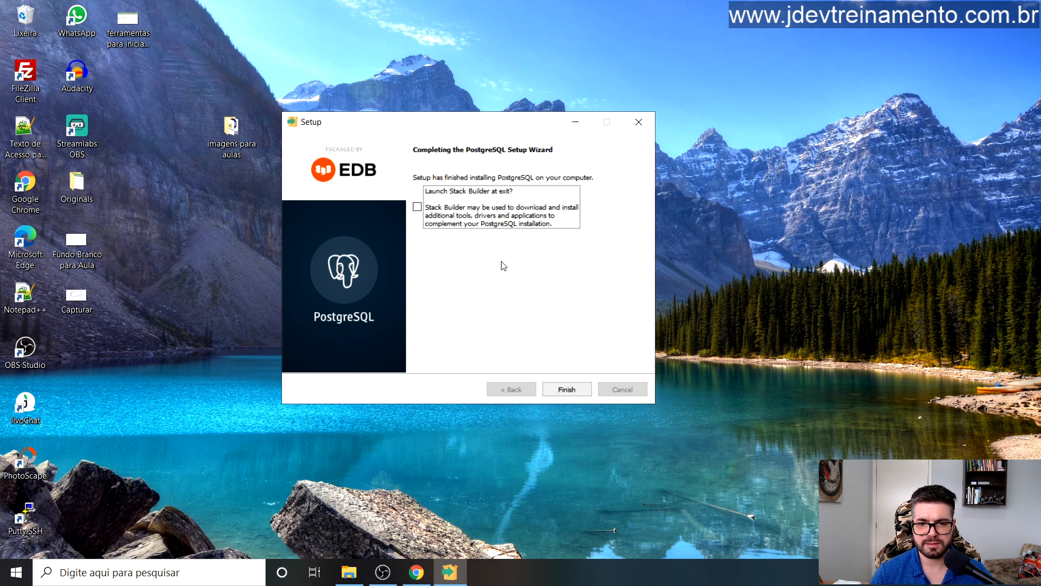
left_click(566, 389)
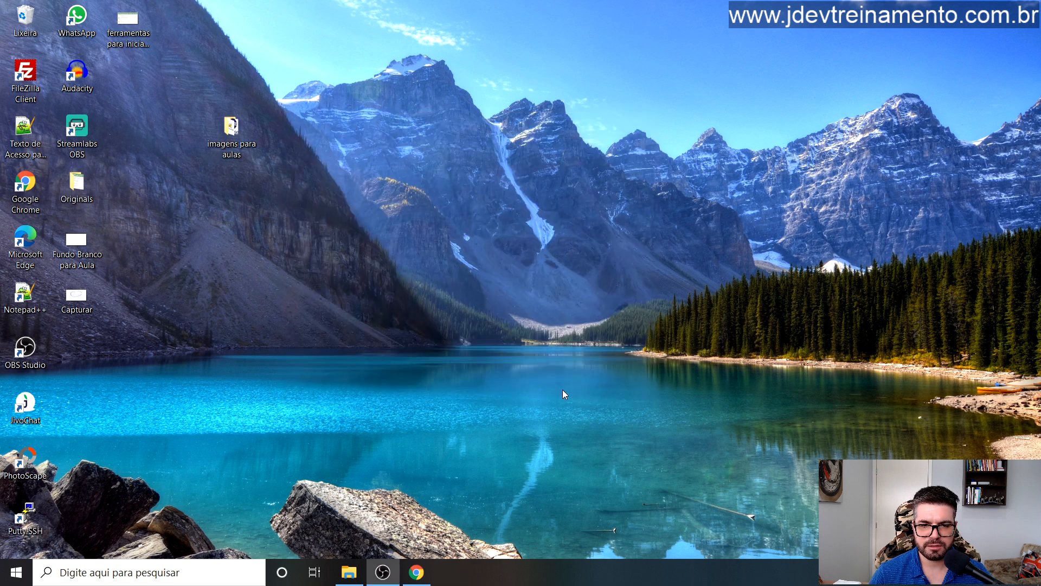
left_click(284, 389)
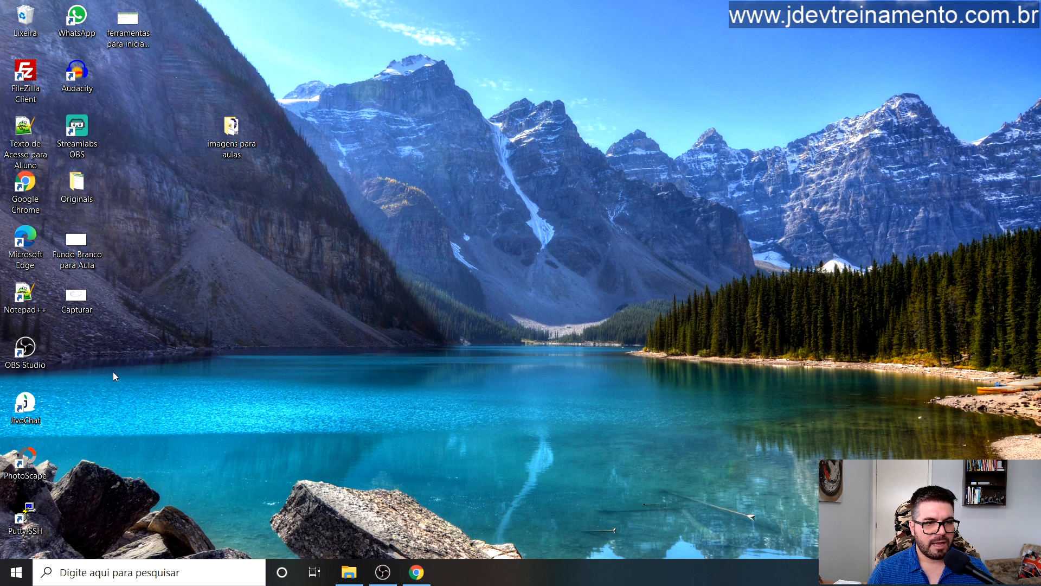
left_click(93, 575)
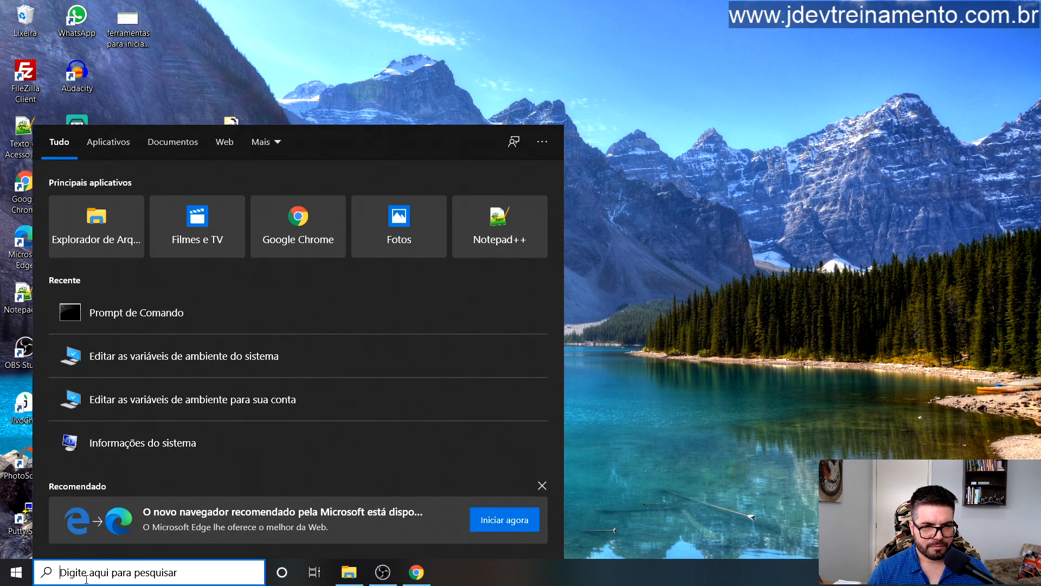
Step: Open Serviços from search and locate the postgresql-x64-13 service by typing 'pos'
type("serv")
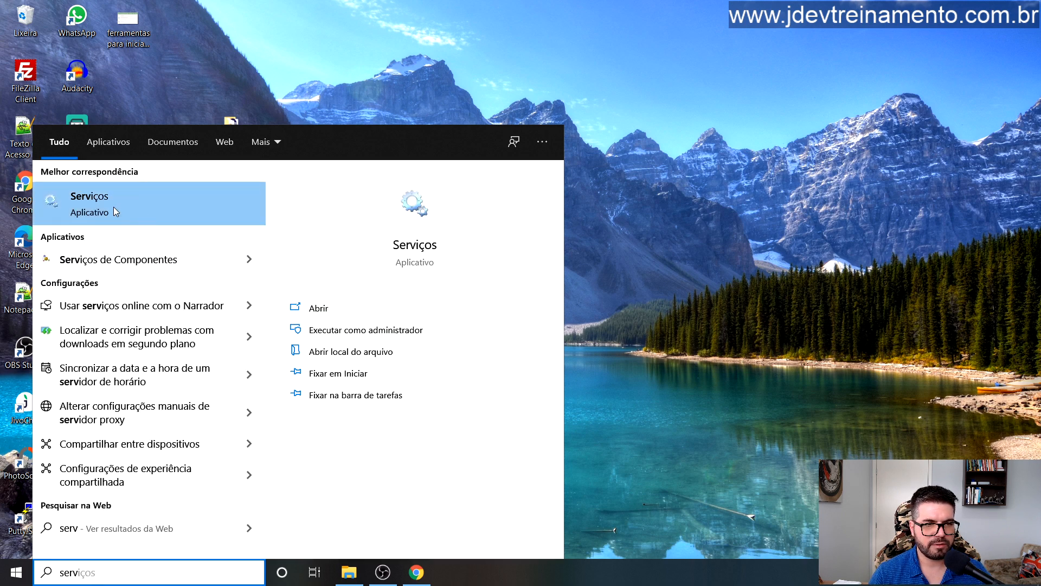
left_click(112, 211)
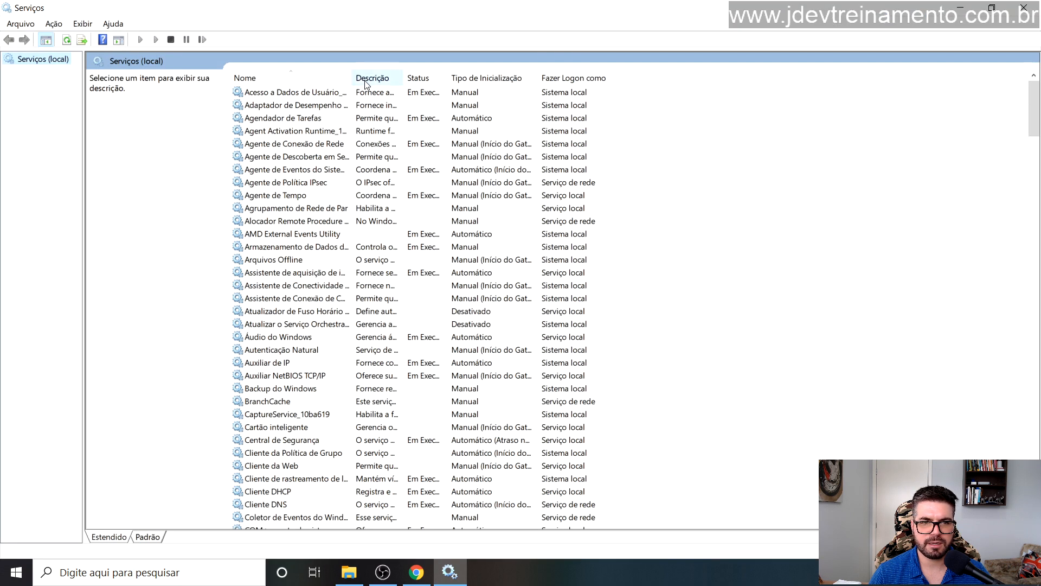
double_click(351, 78)
left_click(265, 142)
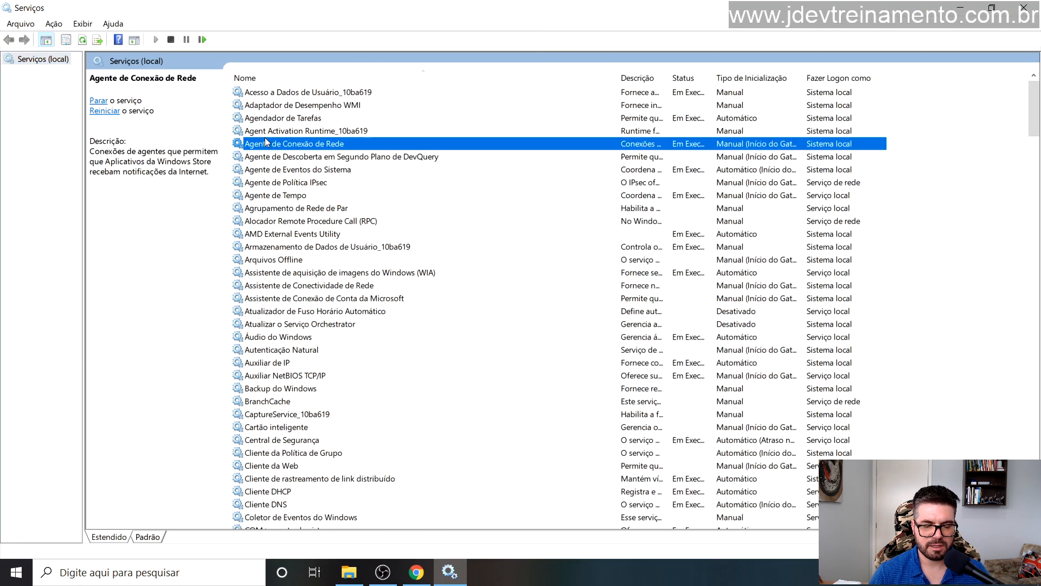
left_click(302, 120)
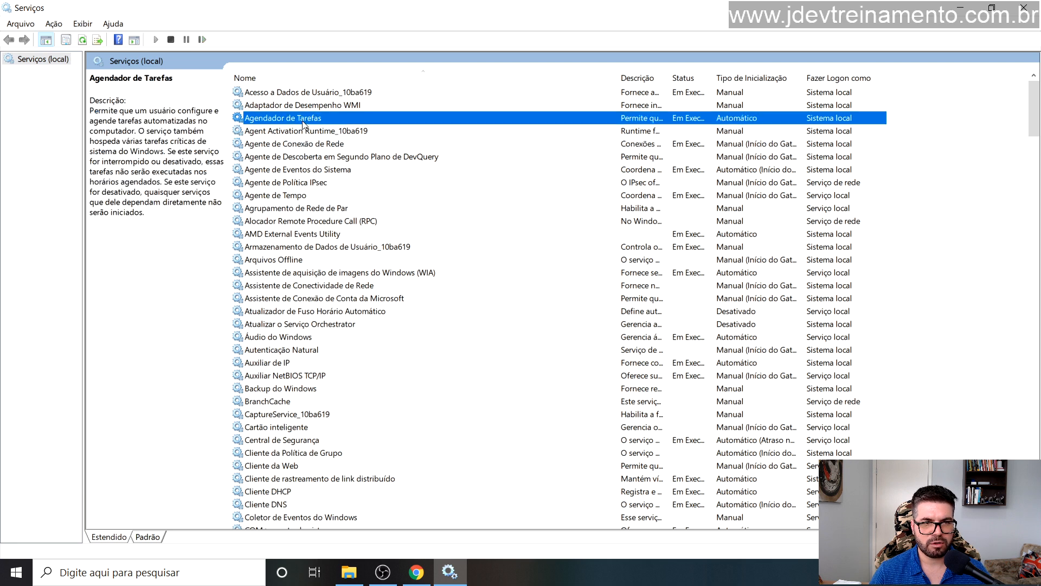
type("pos")
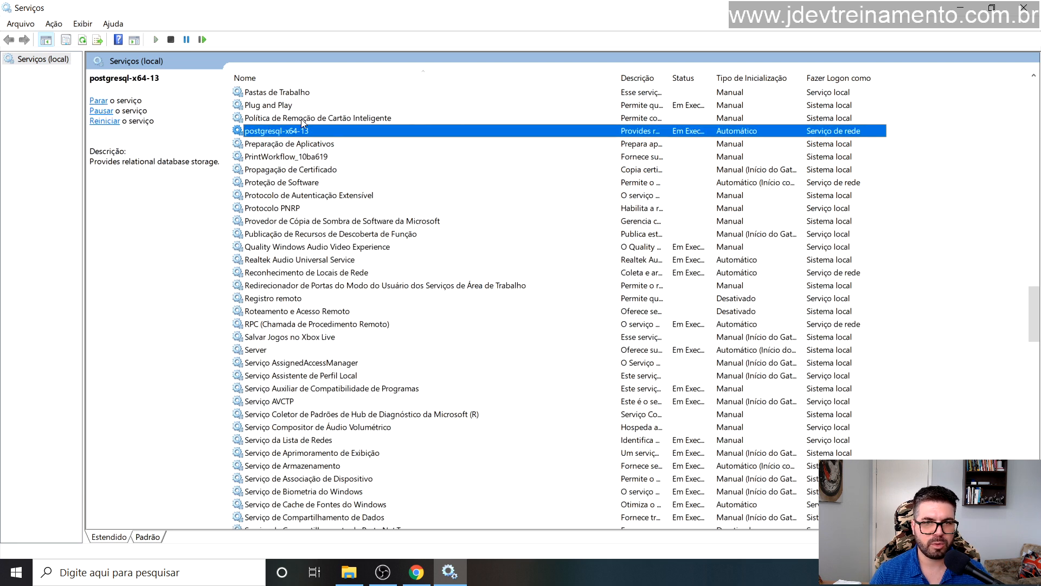
left_click_drag(616, 78, 689, 77)
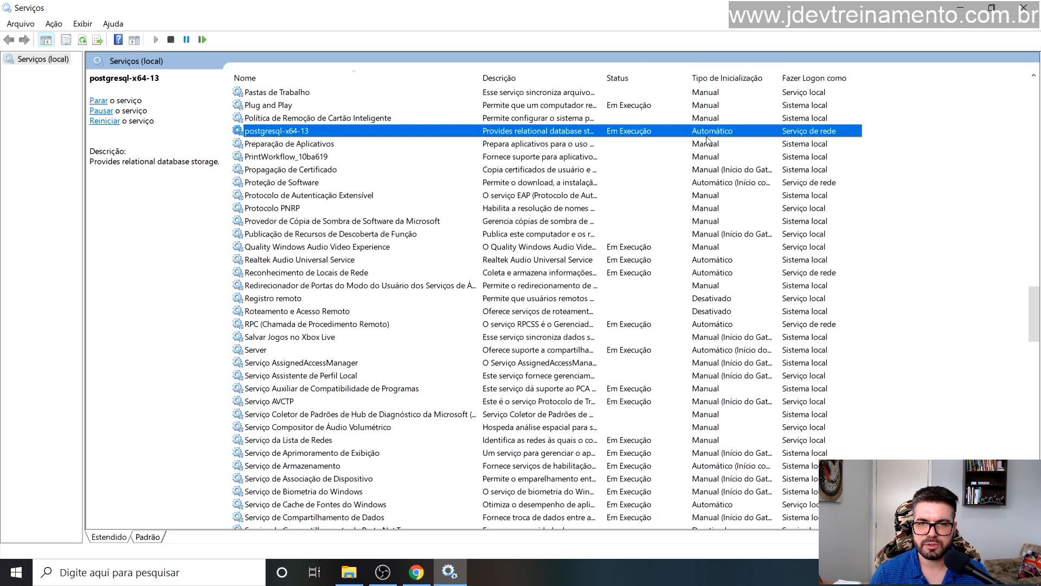
Step: Set postgresql-x64-13 startup type to Automático, apply it, and reopen Windows search
double_click(669, 135)
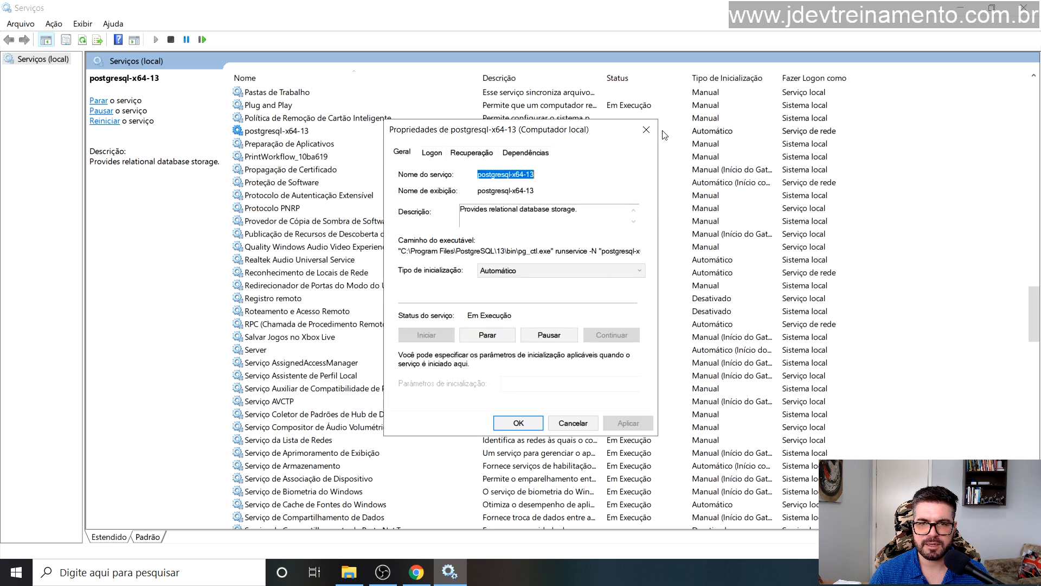
left_click(510, 272)
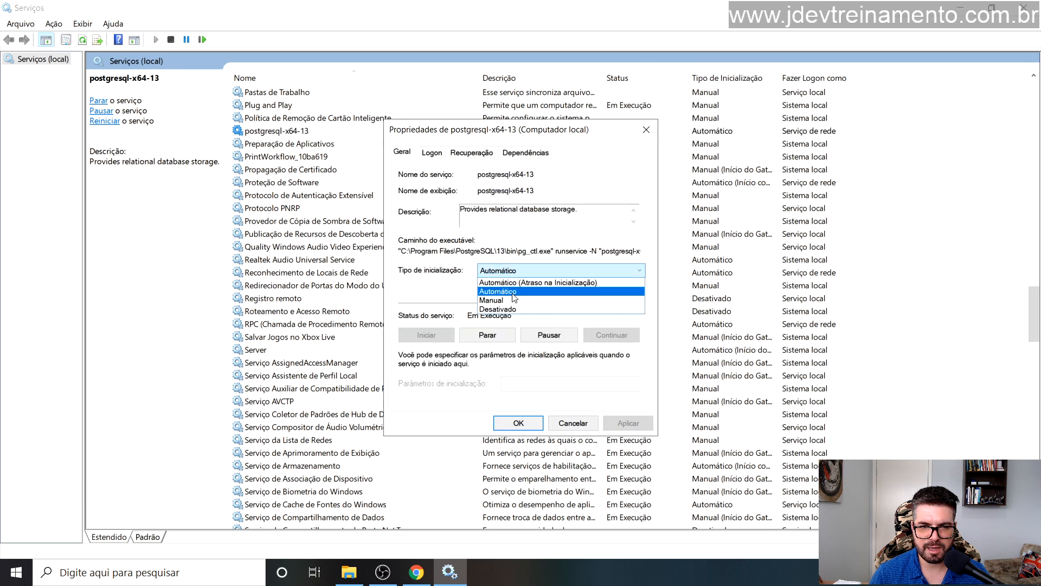
left_click(513, 291)
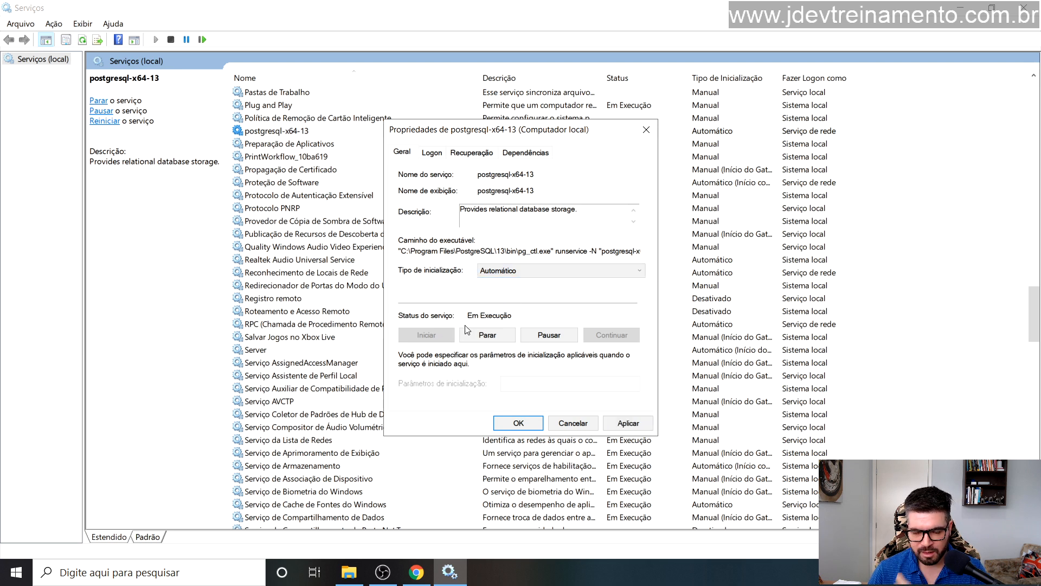
left_click(629, 424)
left_click(518, 423)
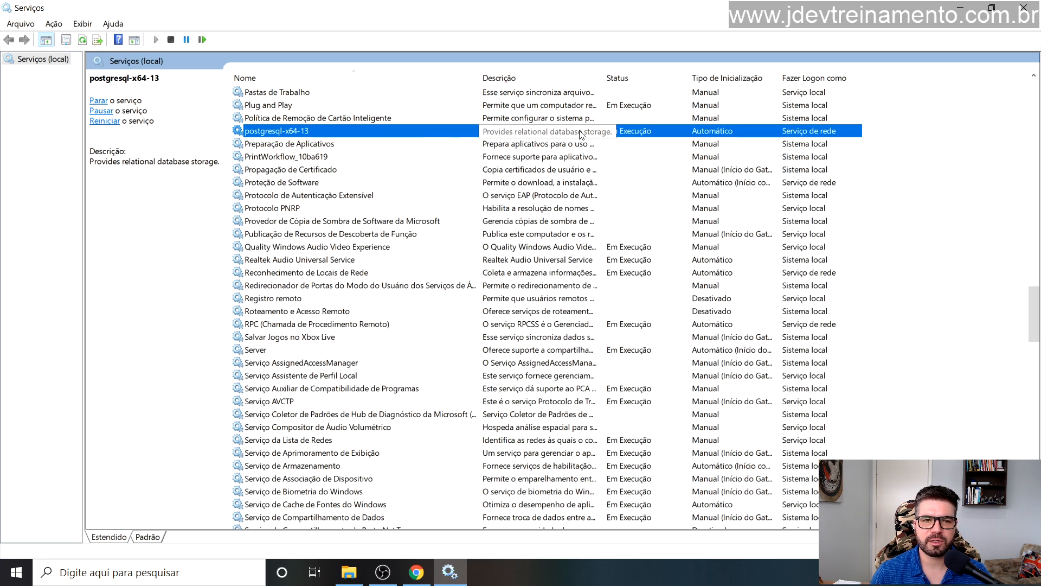
left_click(137, 572)
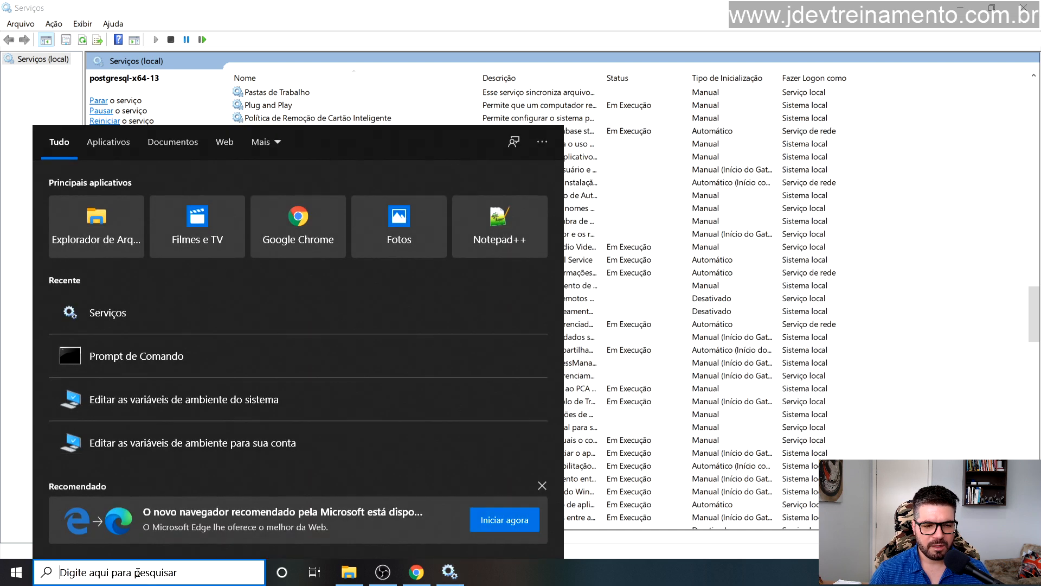
Step: Search 'pgadmin', launch pgAdmin 4, and minimize the Services window
type("pg")
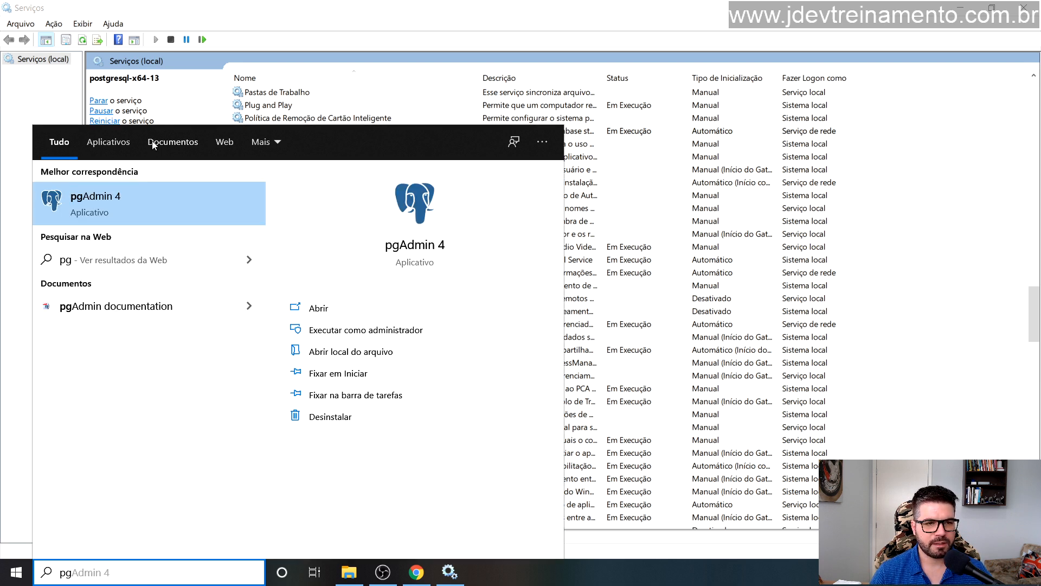
type("Admin 4")
key("ctrl+a")
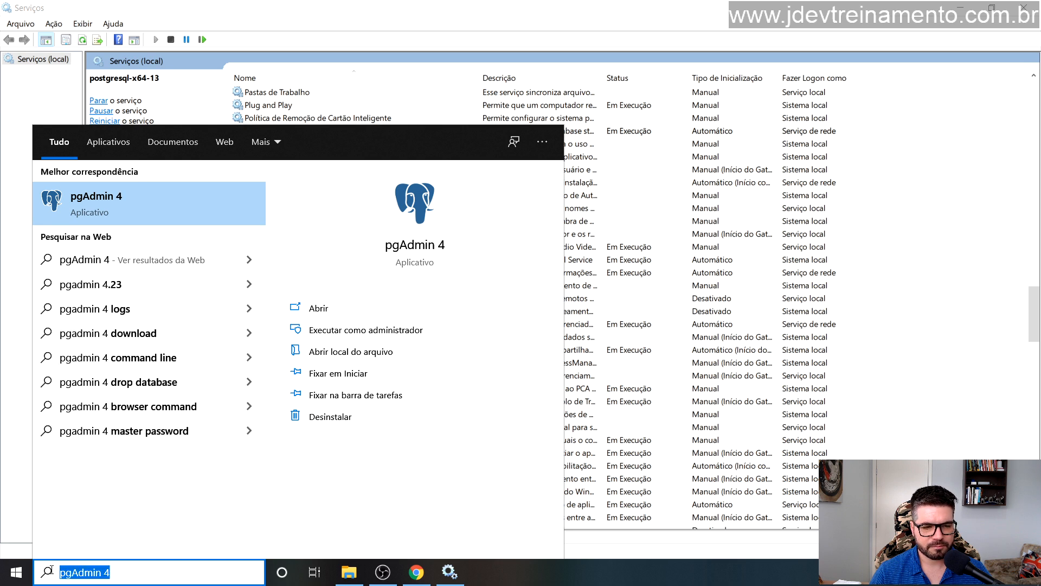
type("pgadmin")
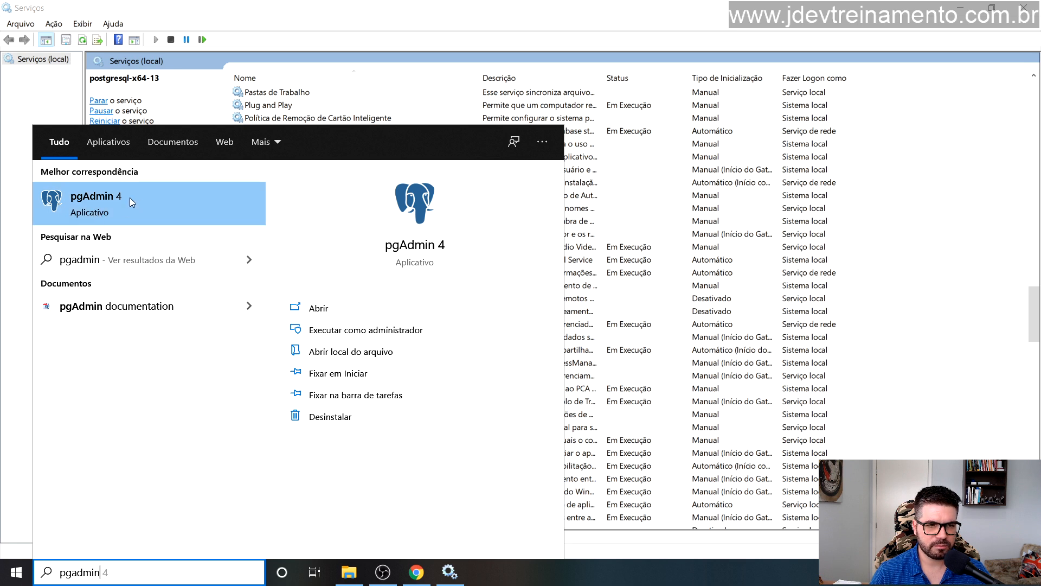
left_click(95, 200)
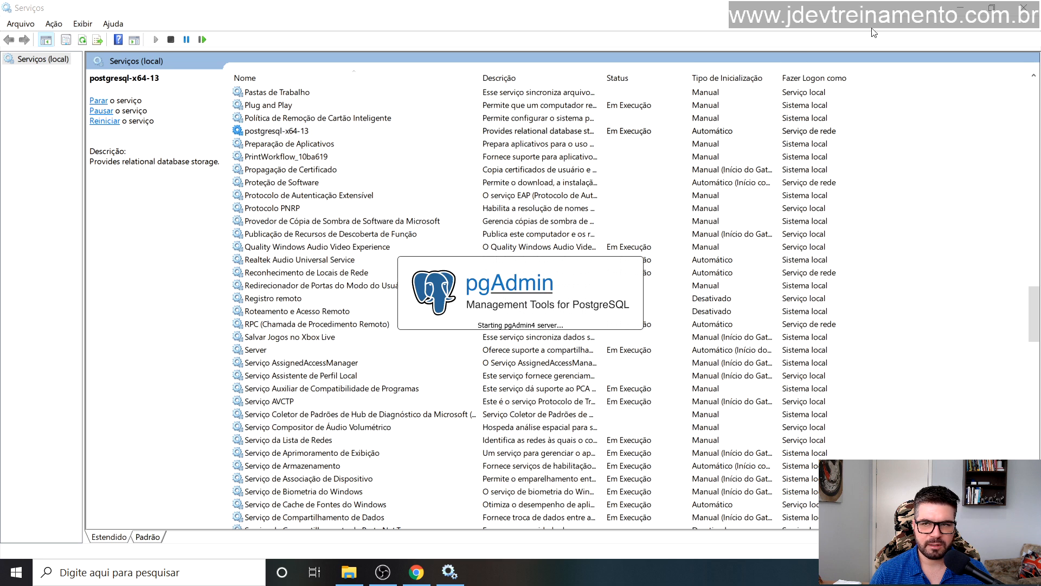
left_click(961, 8)
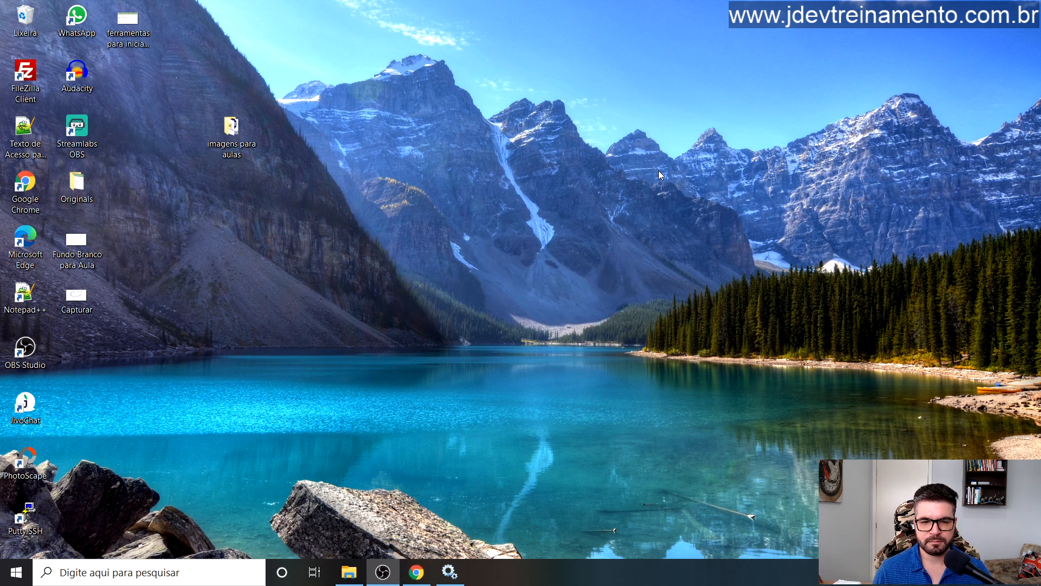
Step: Set the pgAdmin master password and connect to PostgreSQL 13, remembering the server password
left_click(417, 572)
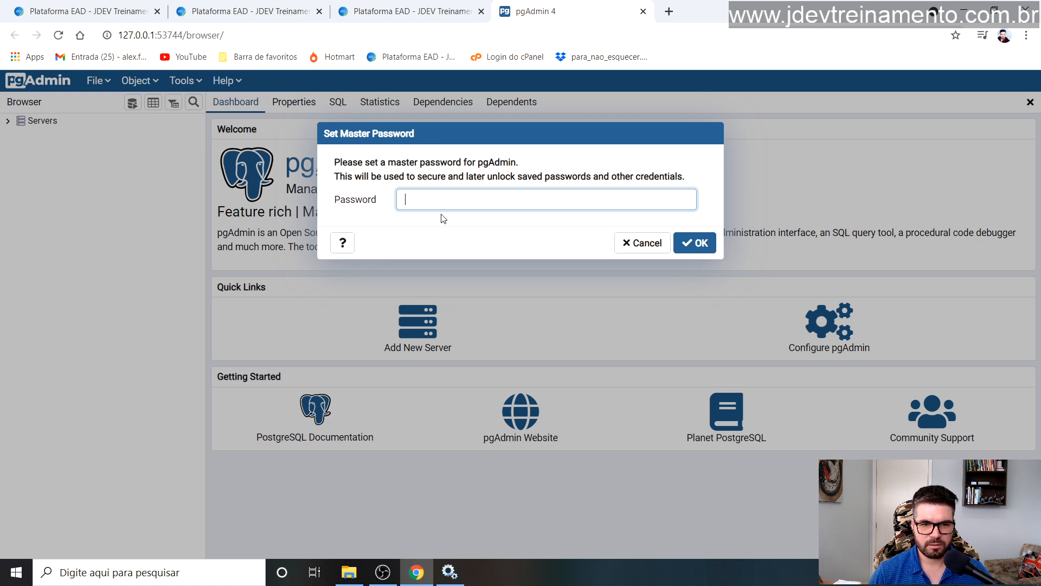
type("345")
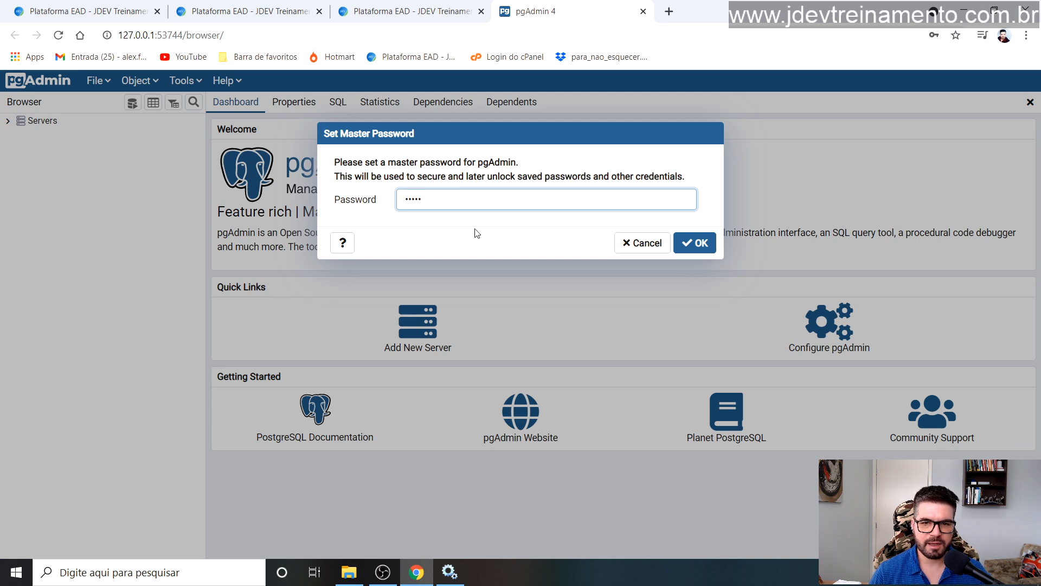
left_click(697, 253)
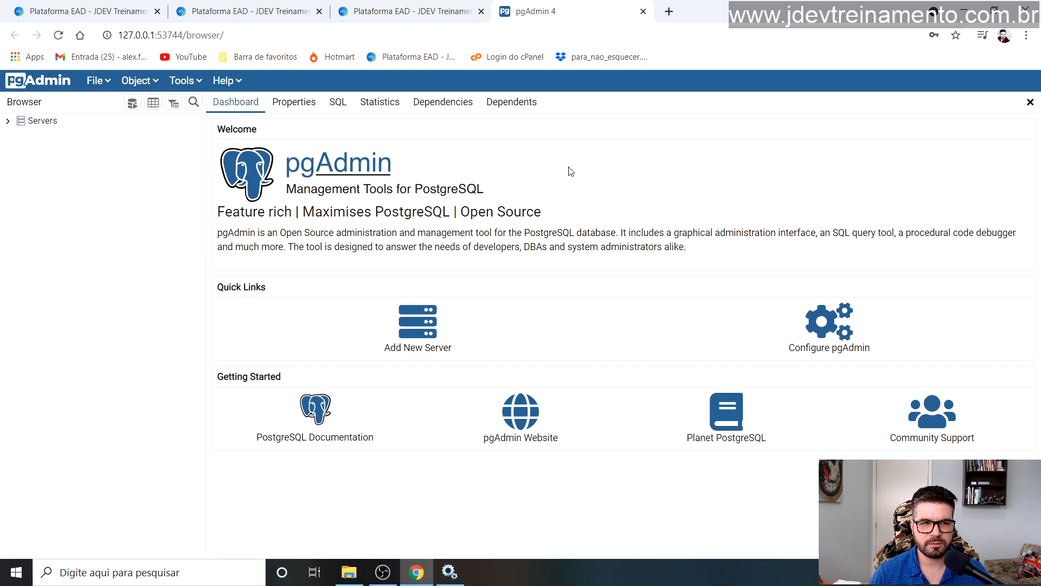
left_click(8, 121)
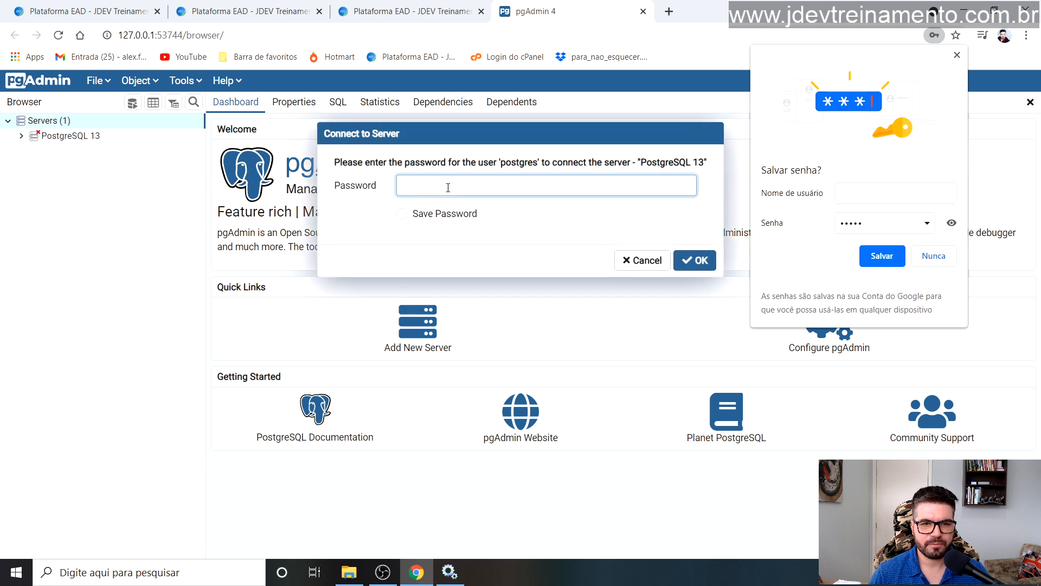
left_click(401, 216)
double_click(400, 220)
left_click(421, 180)
type("•••••")
left_click(697, 262)
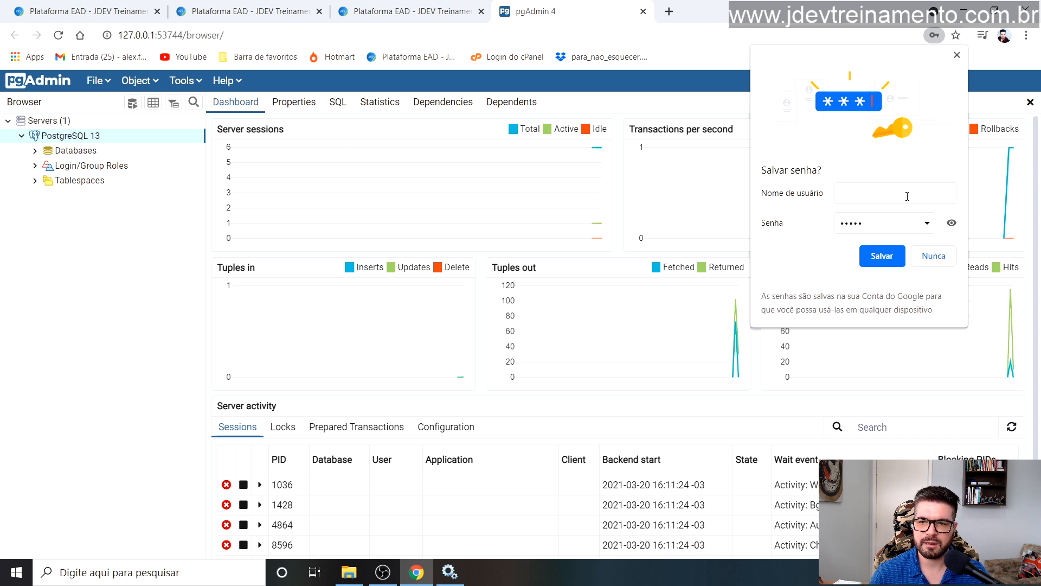
left_click(933, 256)
Step: Expand Databases and select the postgres database
left_click(34, 151)
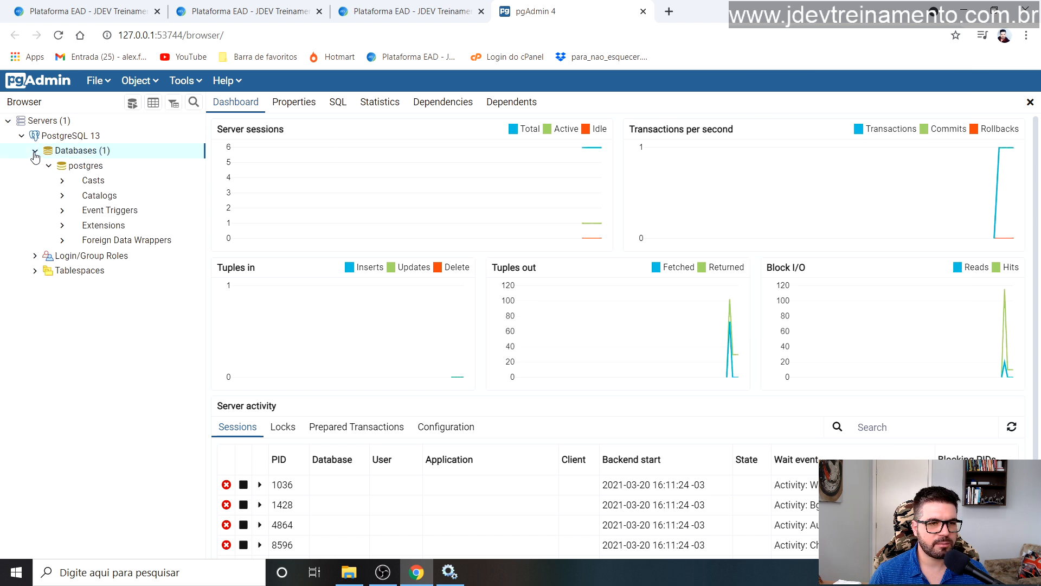
left_click(73, 167)
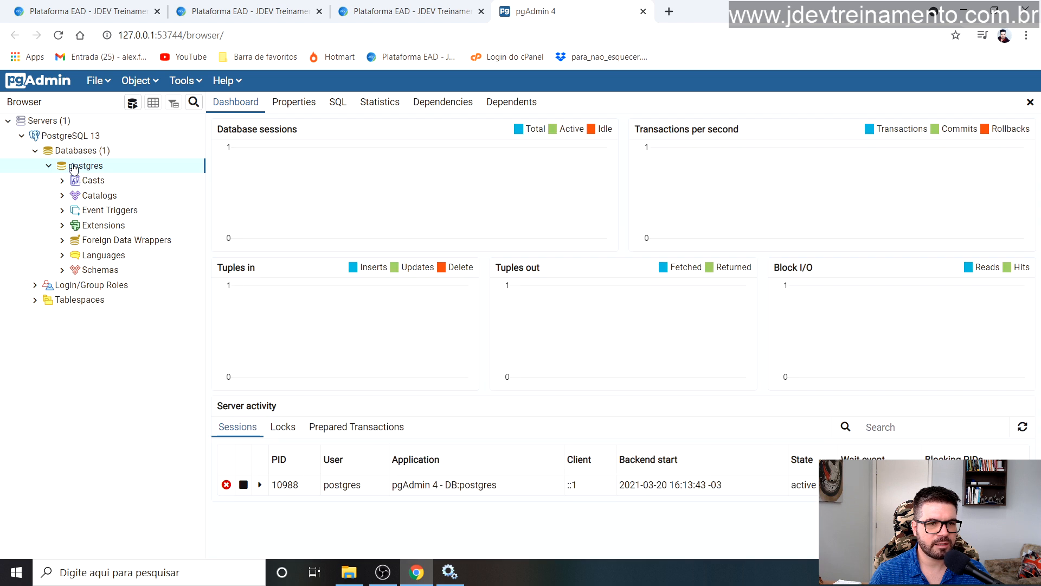
left_click(157, 81)
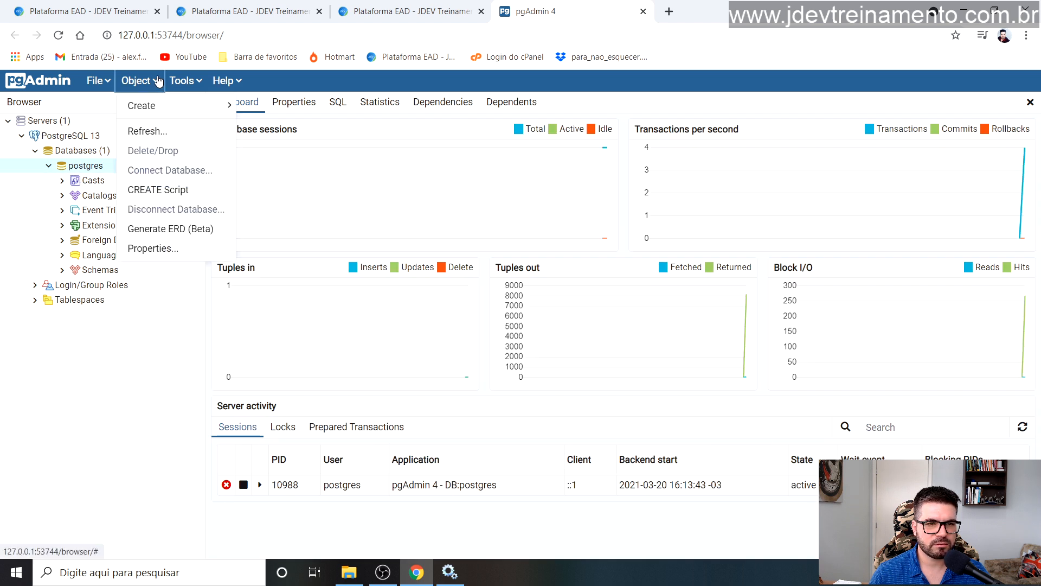
left_click(298, 180)
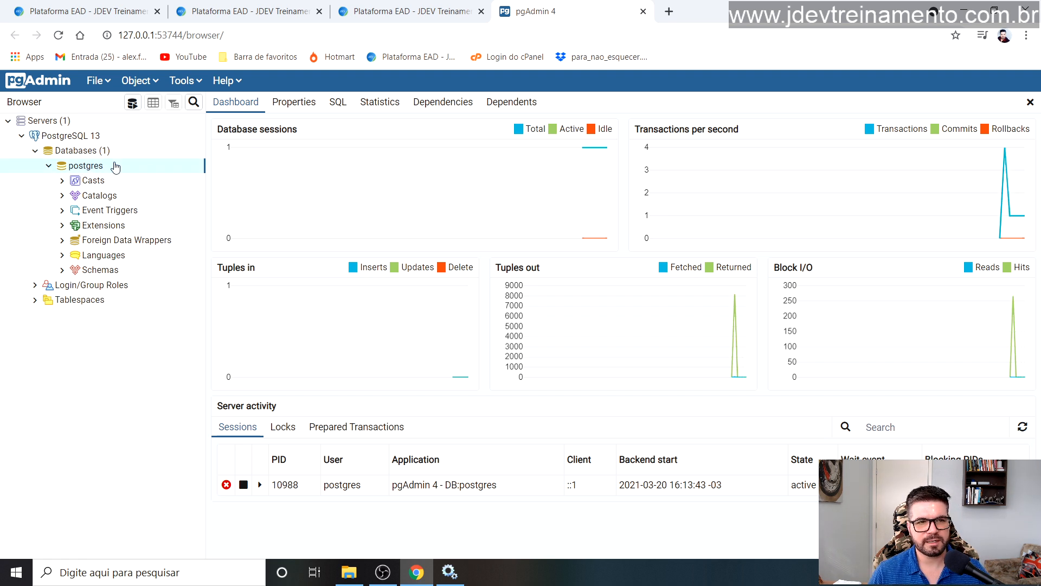
Step: Copy the pgAdmin address and load it in a new browser tab
left_click(116, 31)
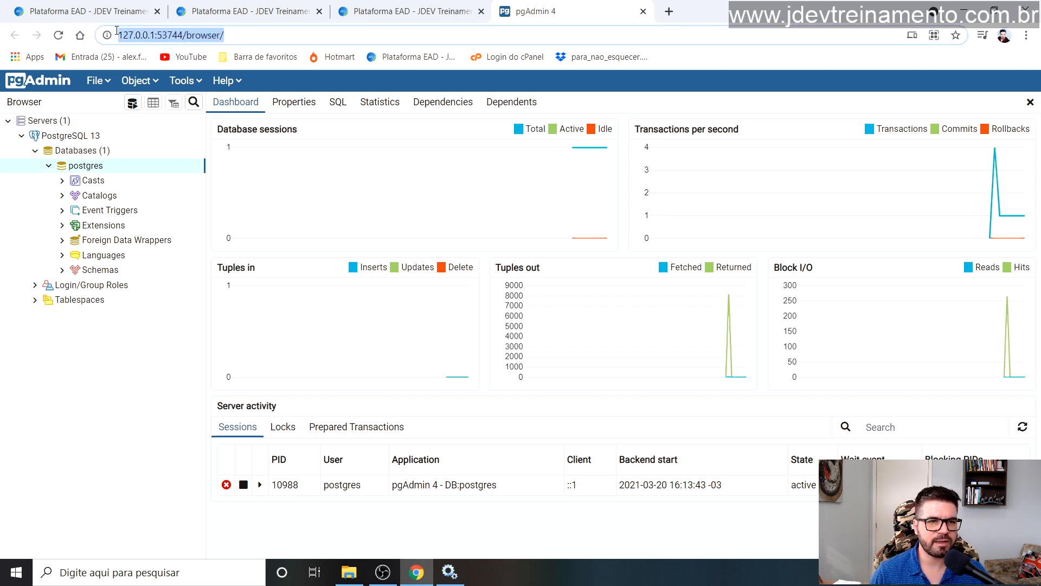
left_click(188, 36)
left_click_drag(213, 36, 114, 36)
key("ctrl+c")
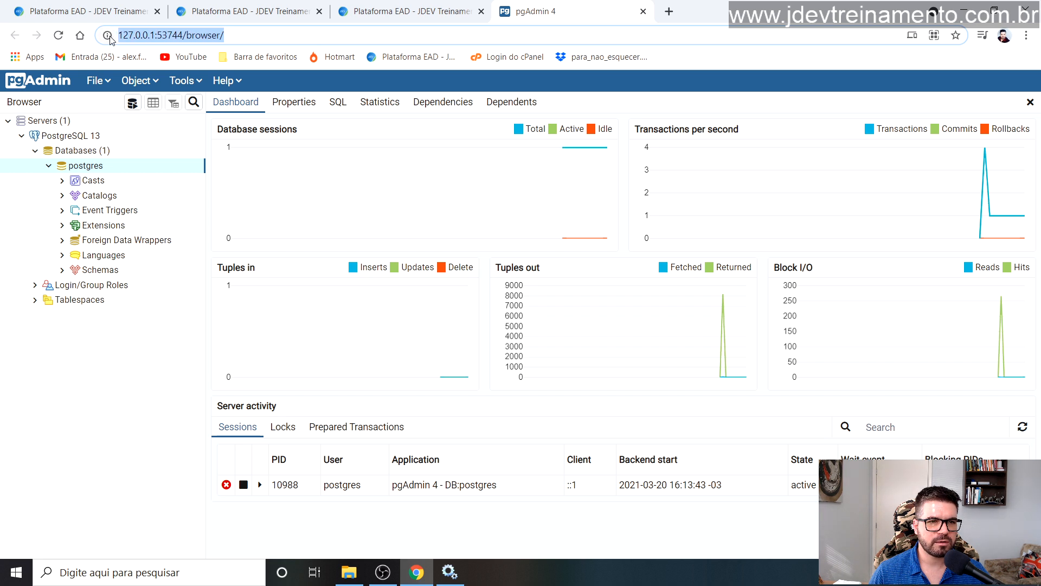
left_click(667, 13)
key("ctrl+v")
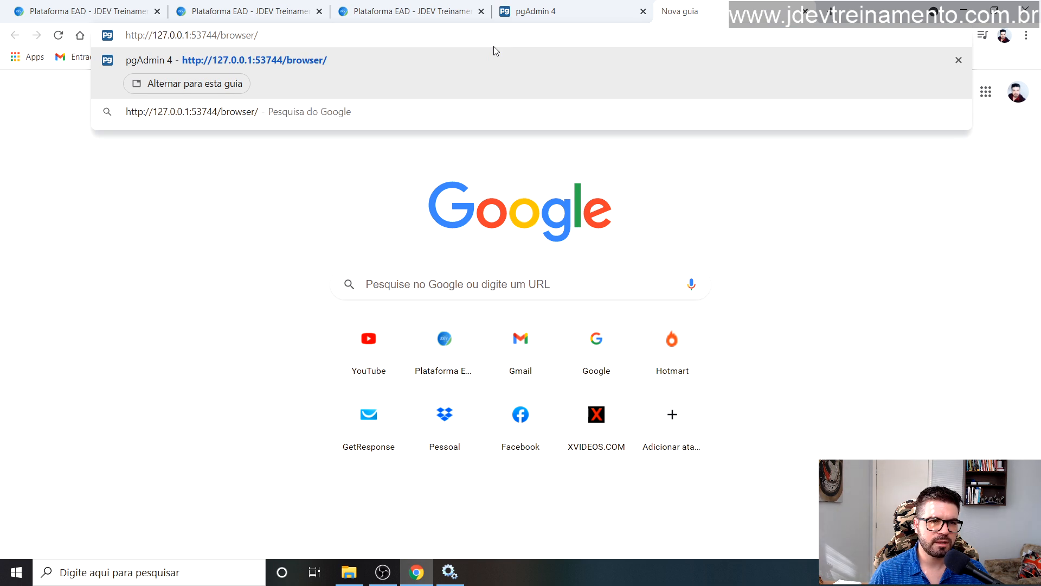
key("Return")
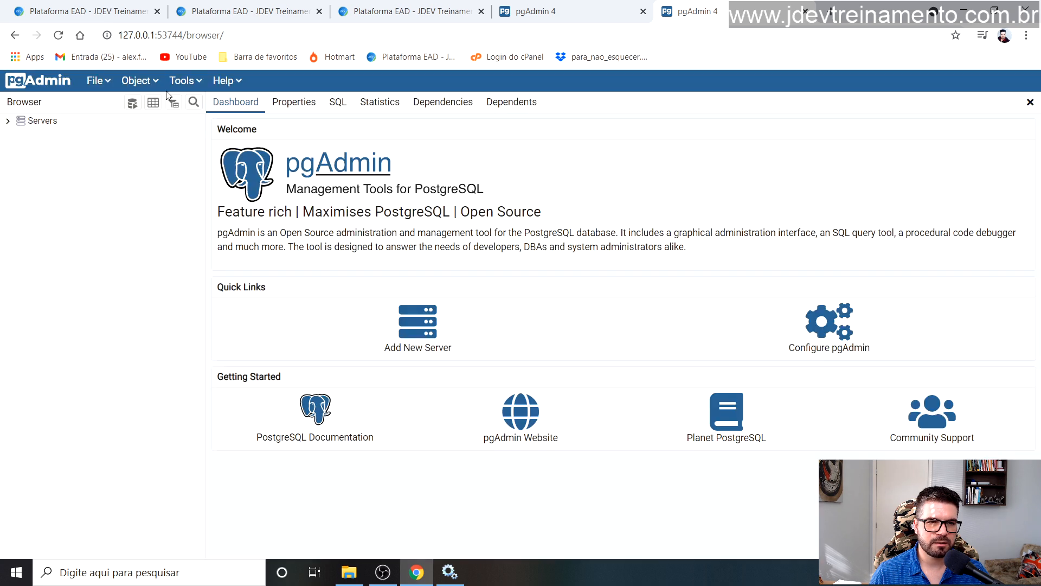
Step: Expand the server tree in the new tab down to the postgres database dashboard
left_click(154, 81)
double_click(47, 122)
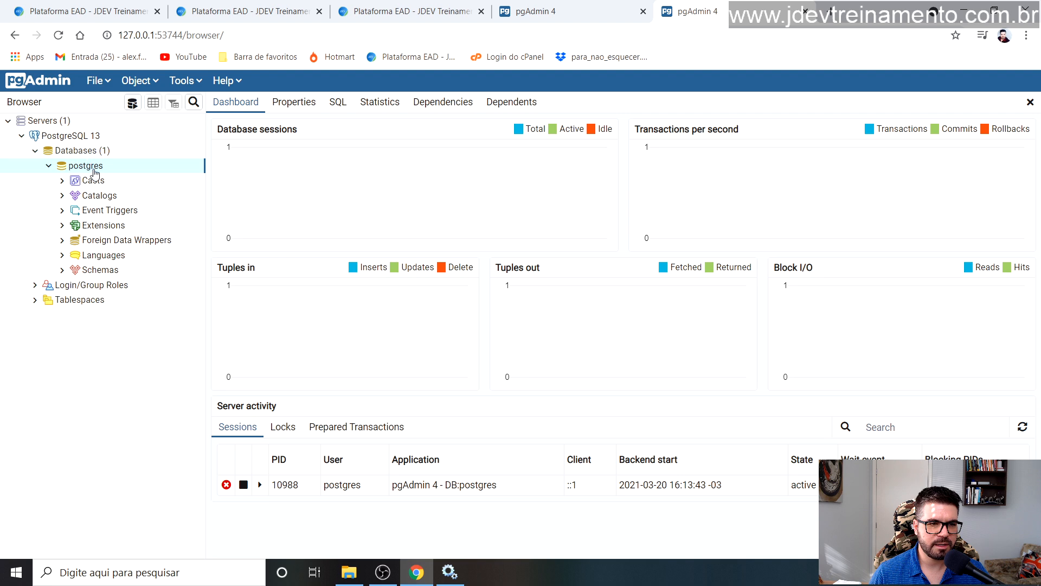
right_click(97, 166)
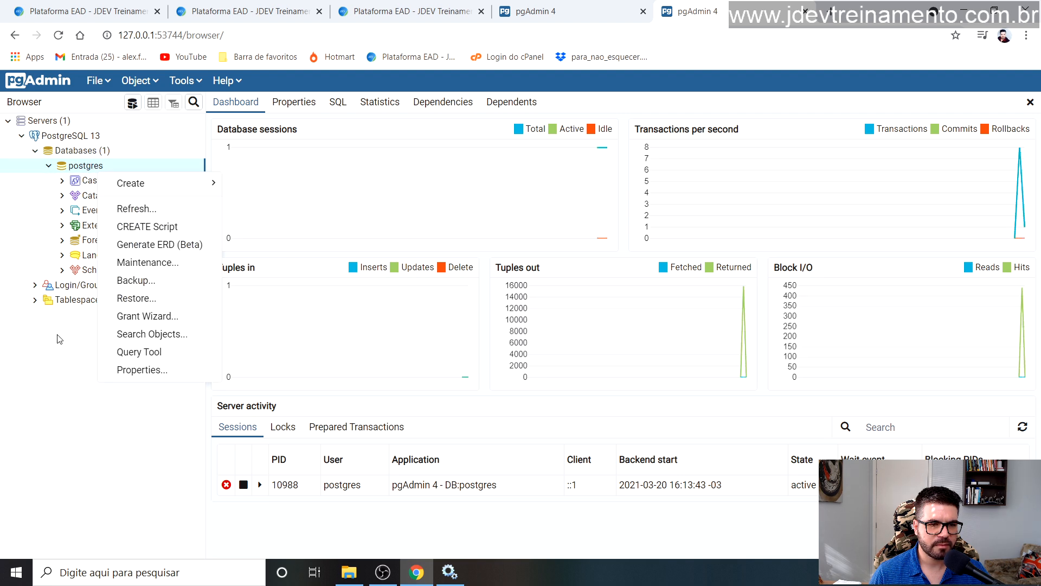
left_click(74, 399)
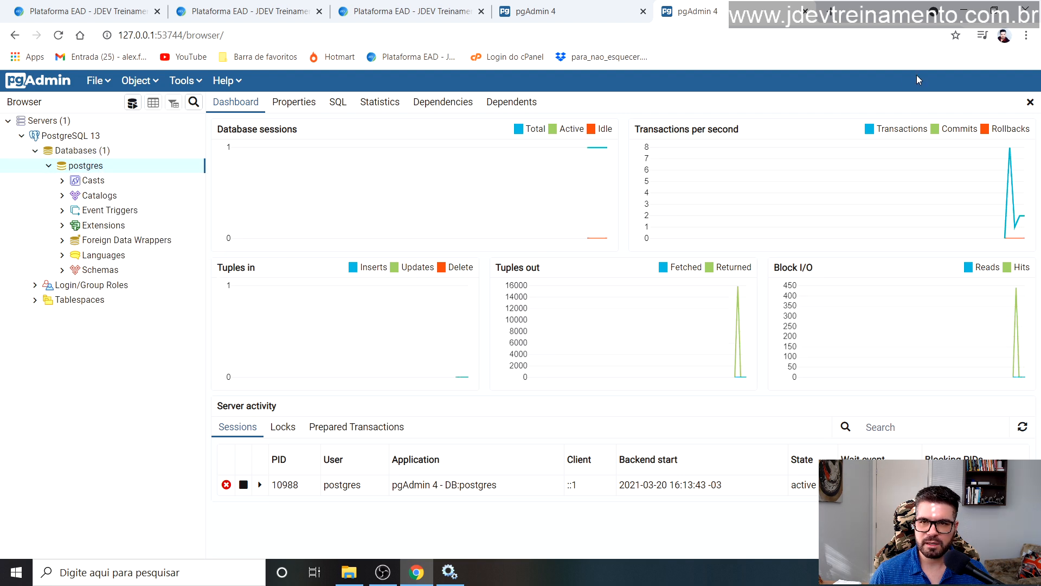
Step: Minimise the browser and run eclipse-inst-jre-win64 from the Downloads folder
left_click(964, 12)
left_click(348, 572)
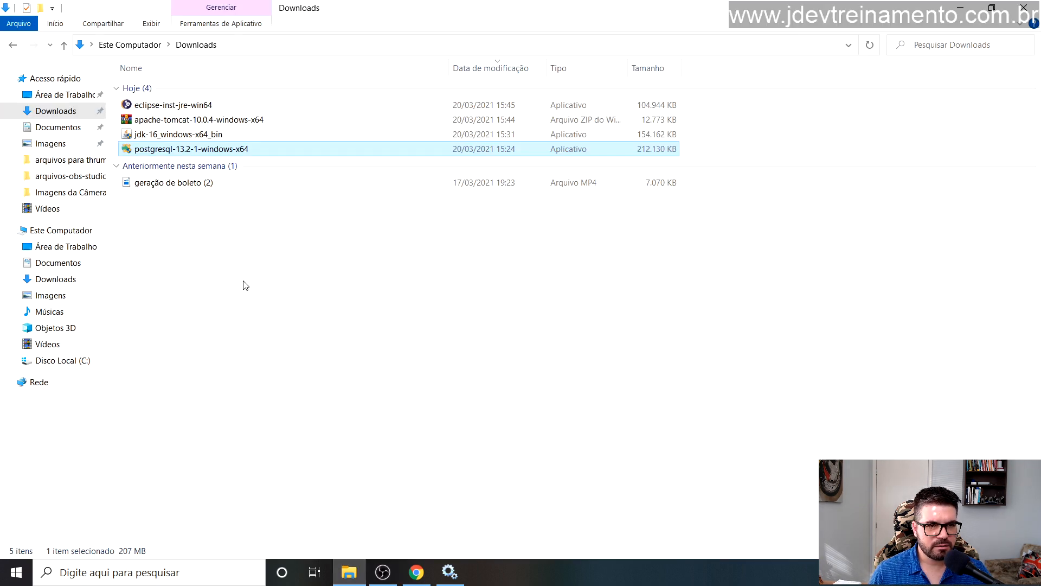
left_click(149, 107)
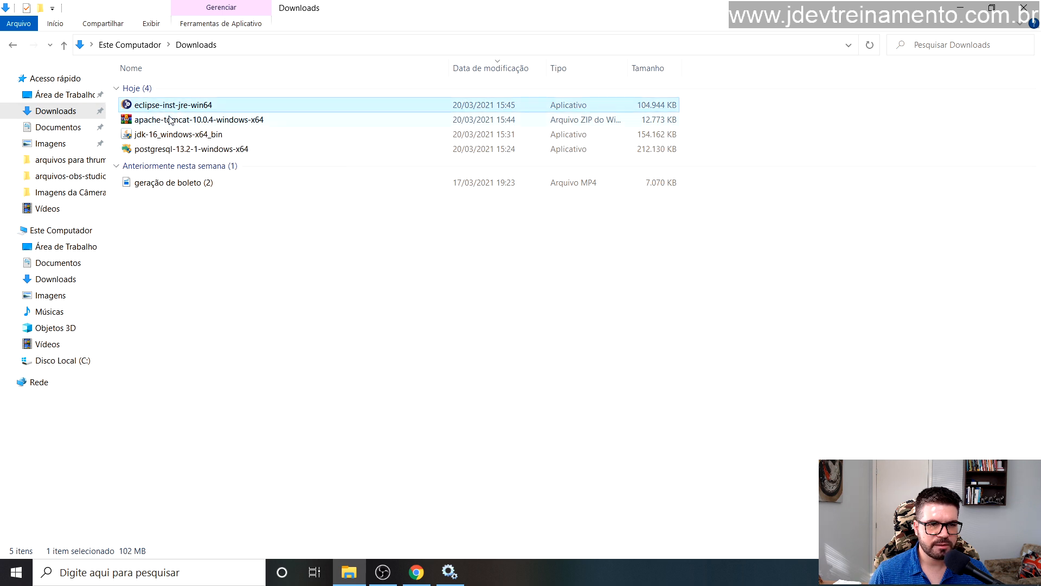
double_click(161, 108)
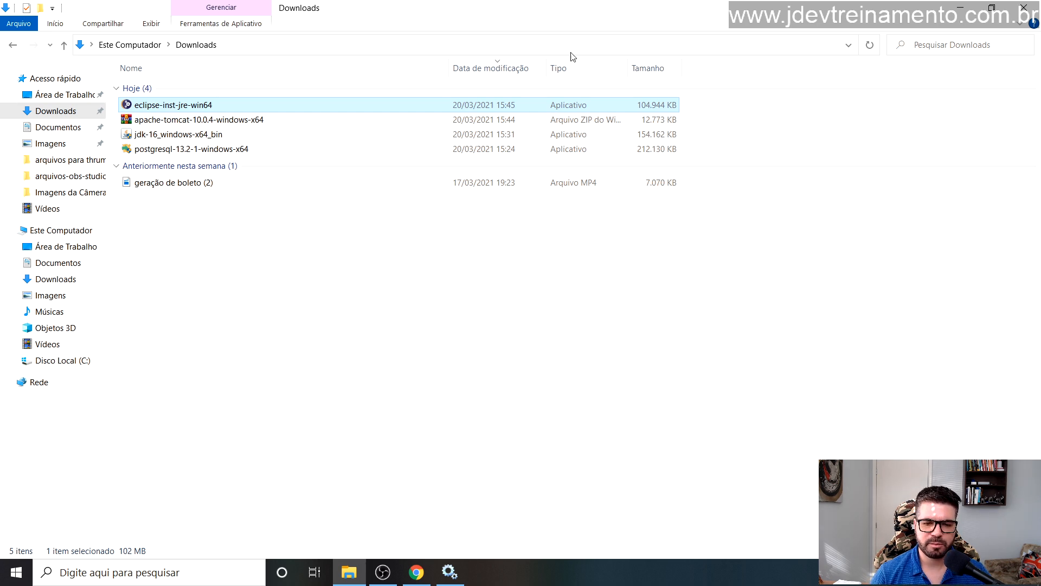
left_click(960, 8)
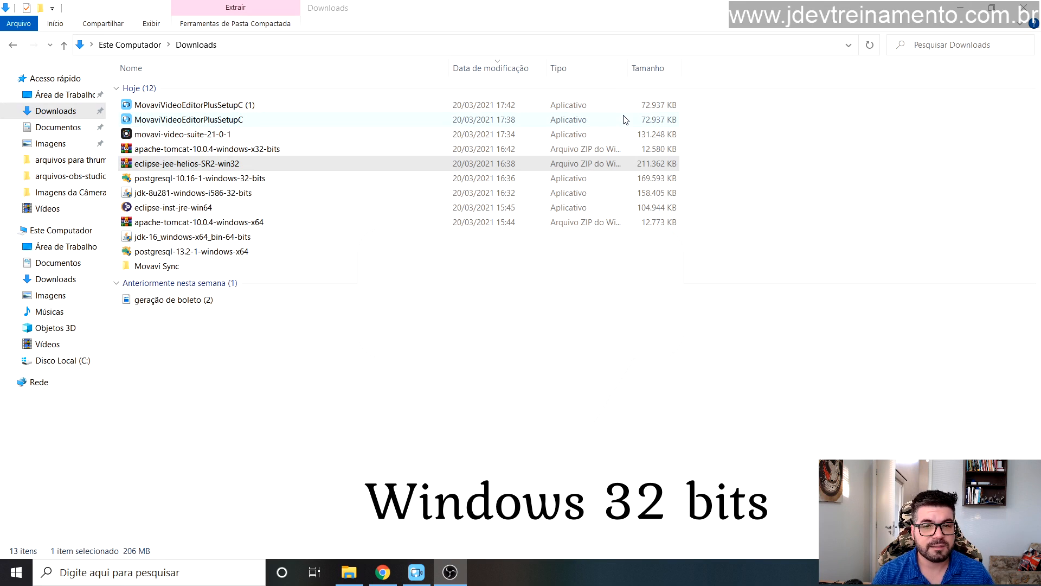
Step: Copy the eclipse-jee-helios-SR2-win32 ZIP from Downloads
left_click(223, 179)
left_click(196, 164)
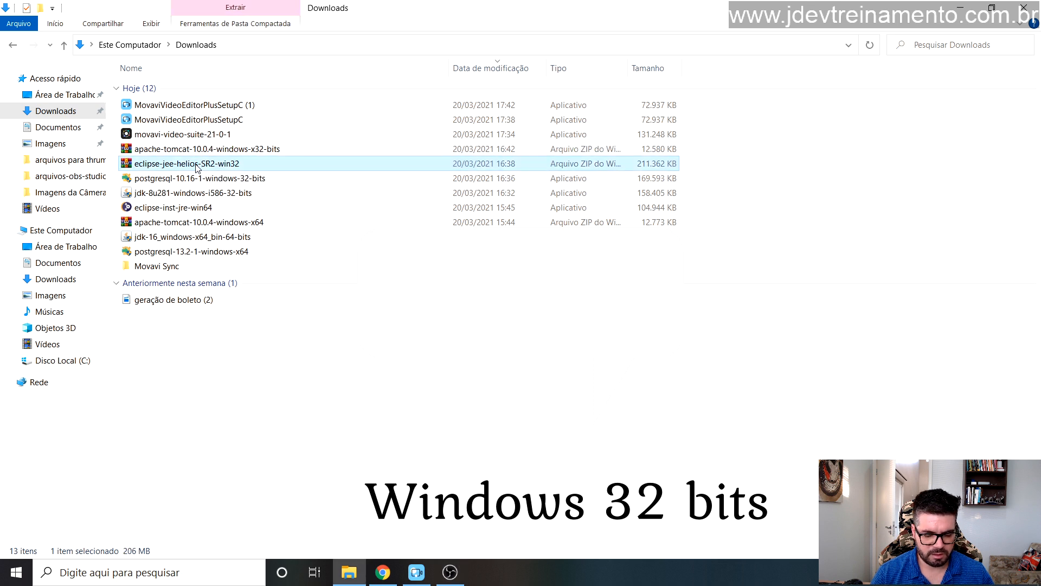
right_click(190, 164)
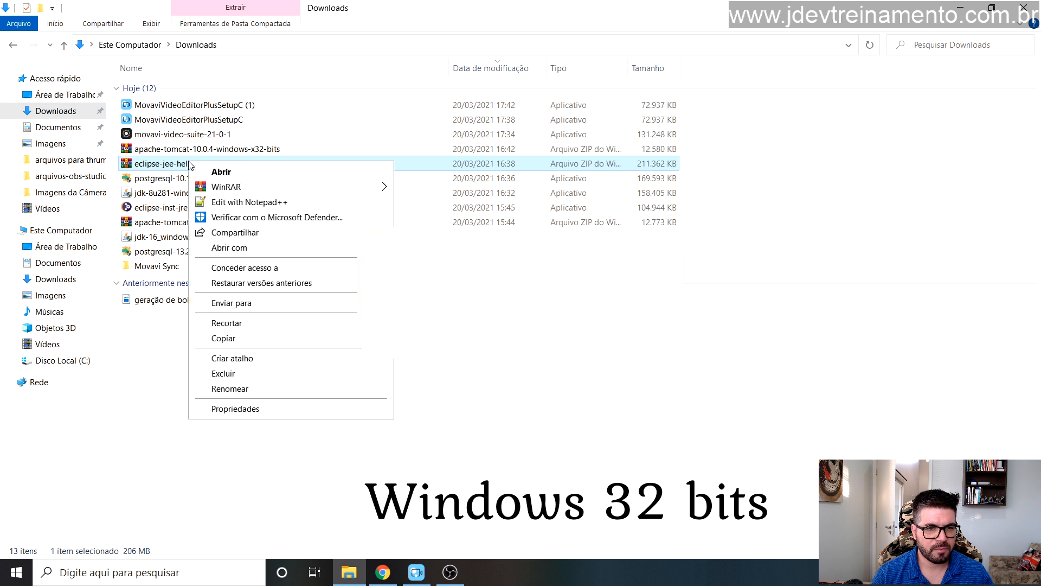
left_click(233, 340)
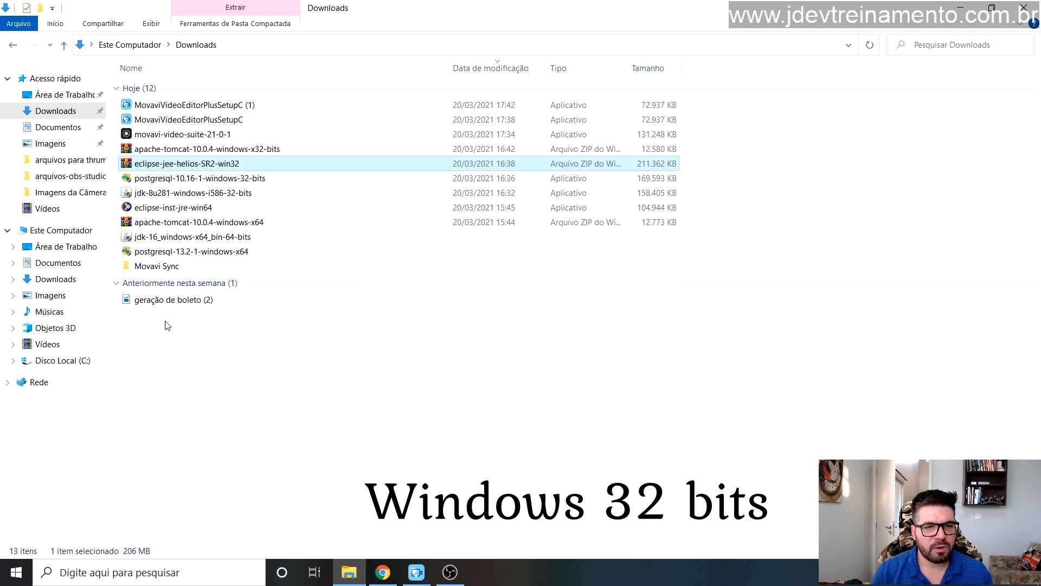
right_click(223, 162)
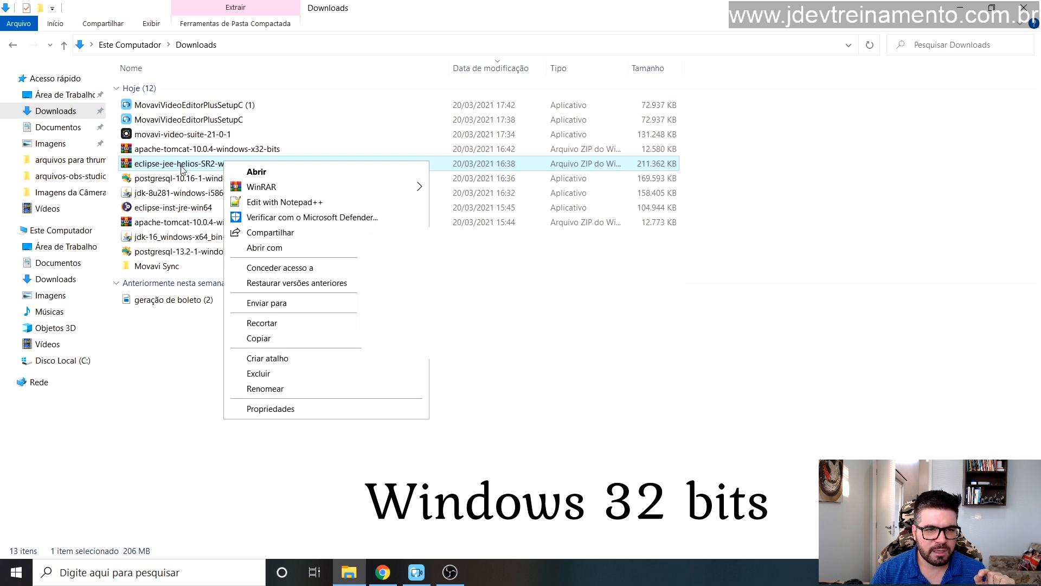
left_click(272, 341)
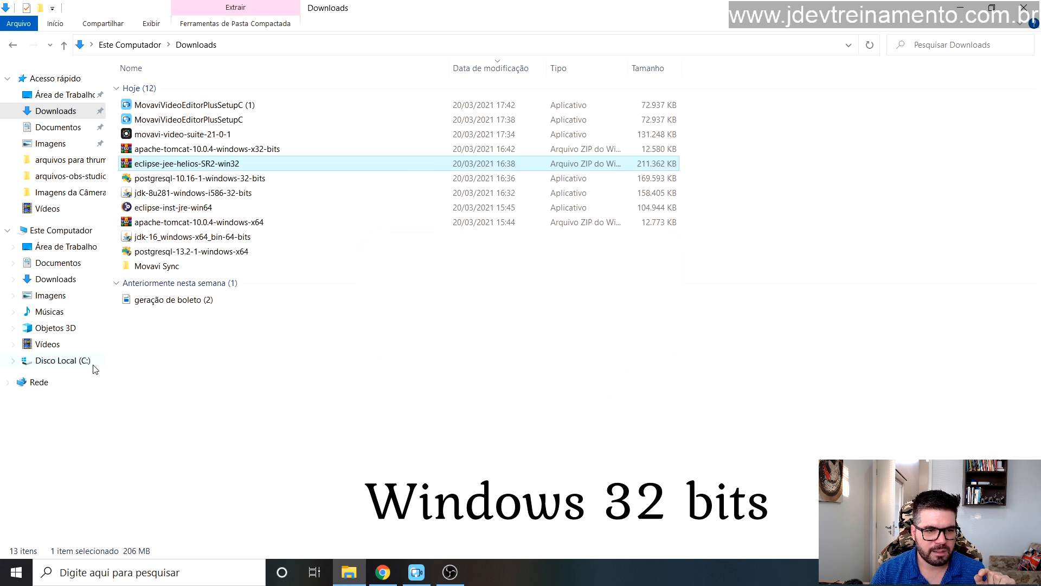
Step: Paste the ZIP into Disco Local (C:), allowing administrator permission, and extract it there
left_click(77, 363)
right_click(215, 284)
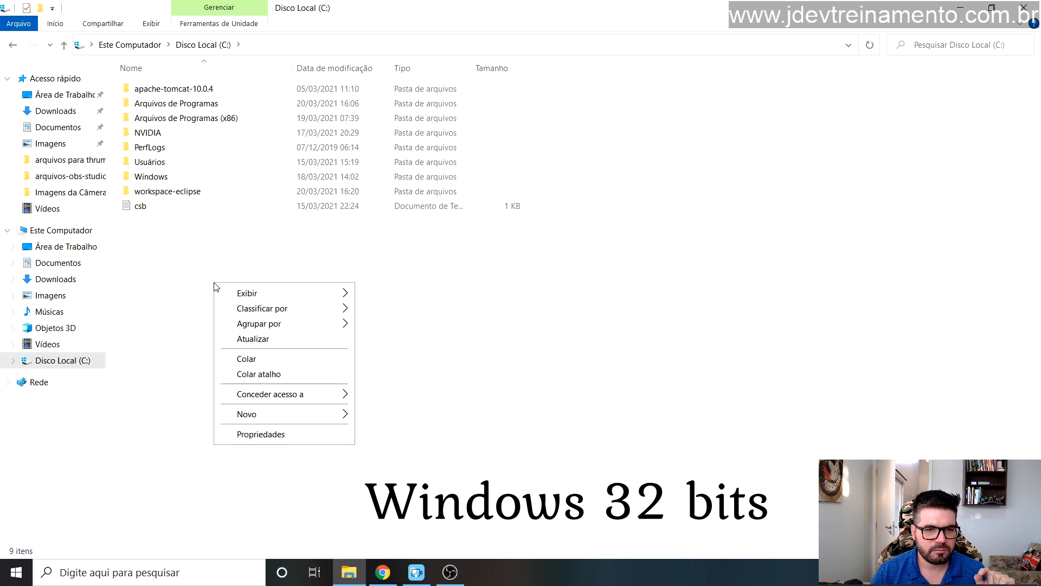
left_click(263, 360)
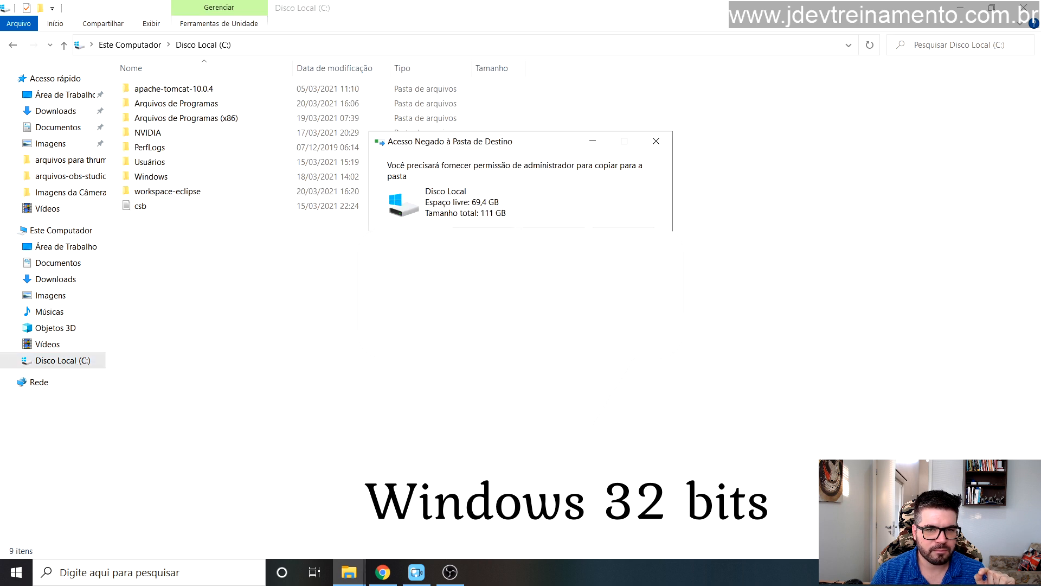
left_click(484, 235)
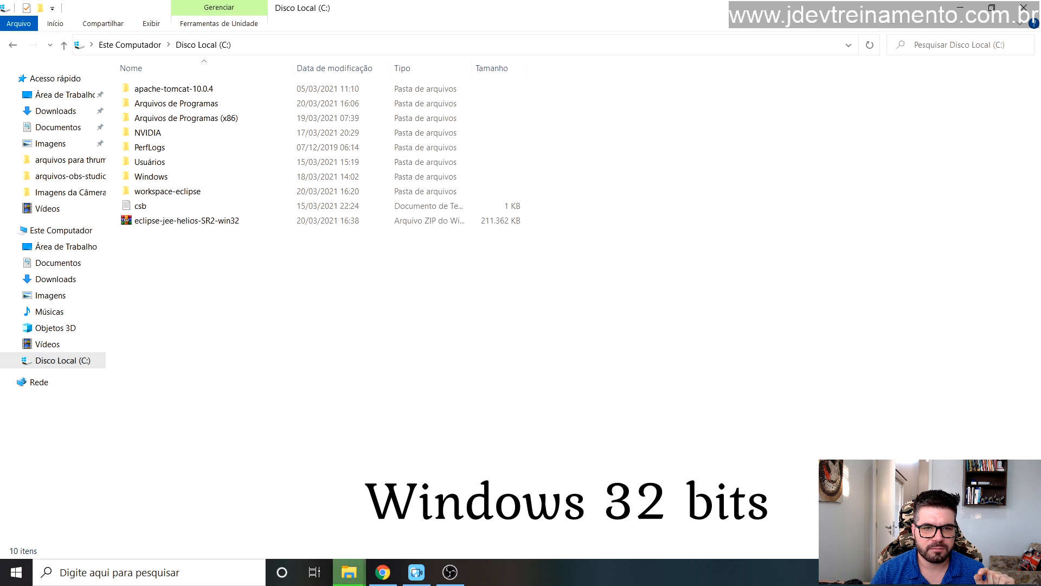
left_click(197, 224)
right_click(196, 226)
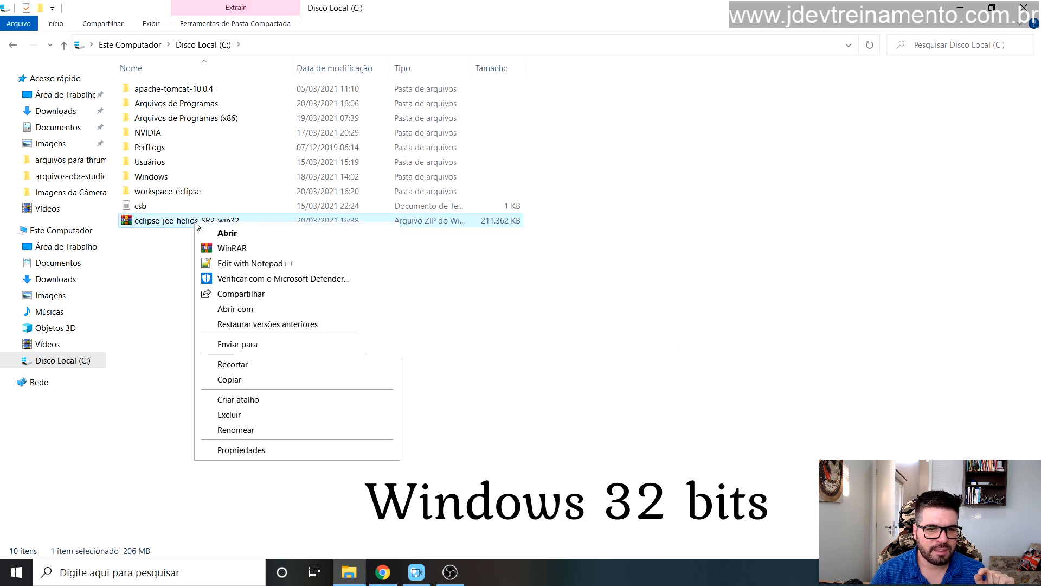
key("Escape")
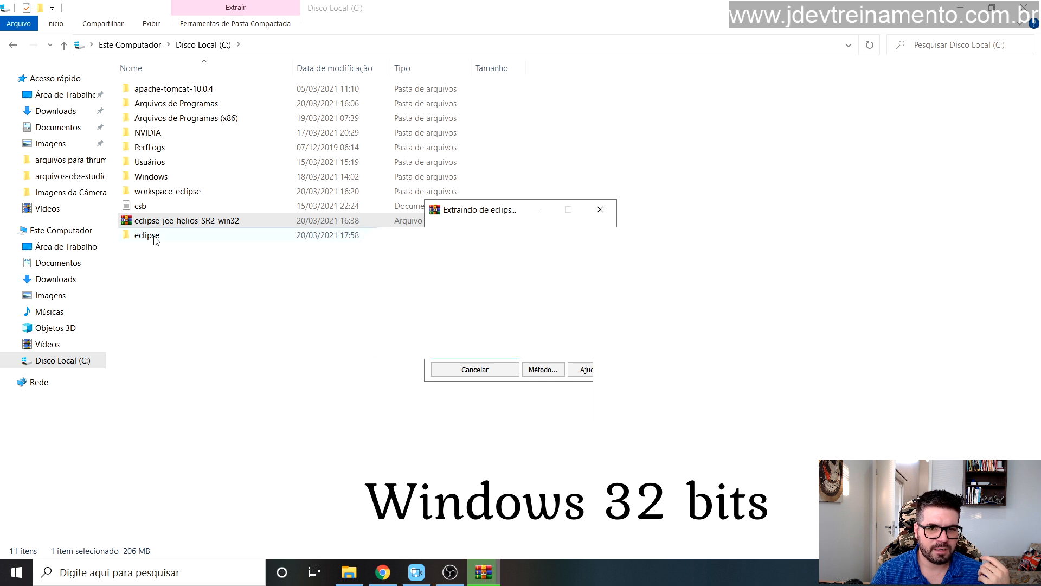
Step: Open the extracted eclipse folder on C: and launch eclipse.exe
left_click(187, 269)
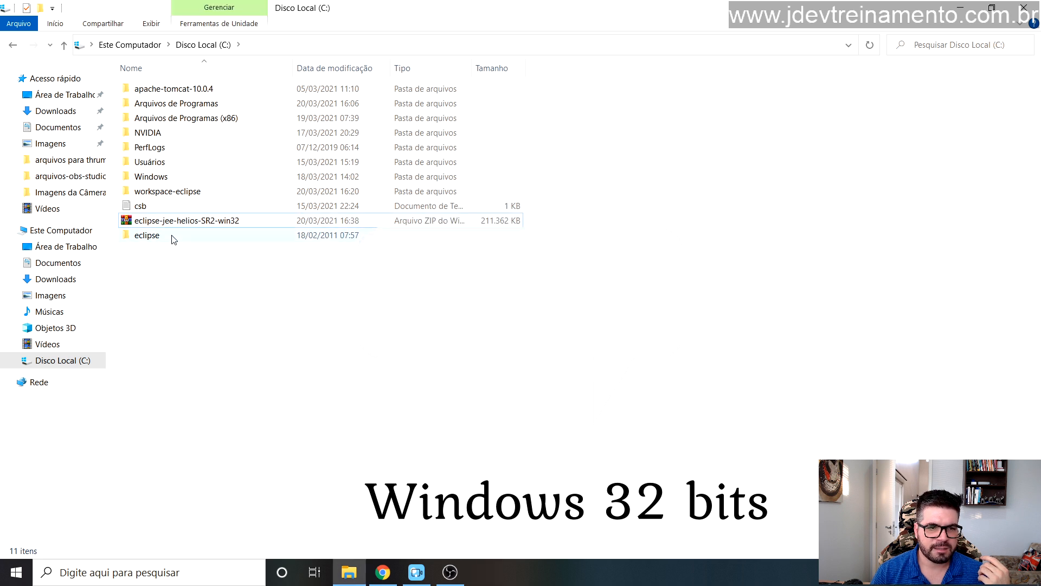
double_click(174, 239)
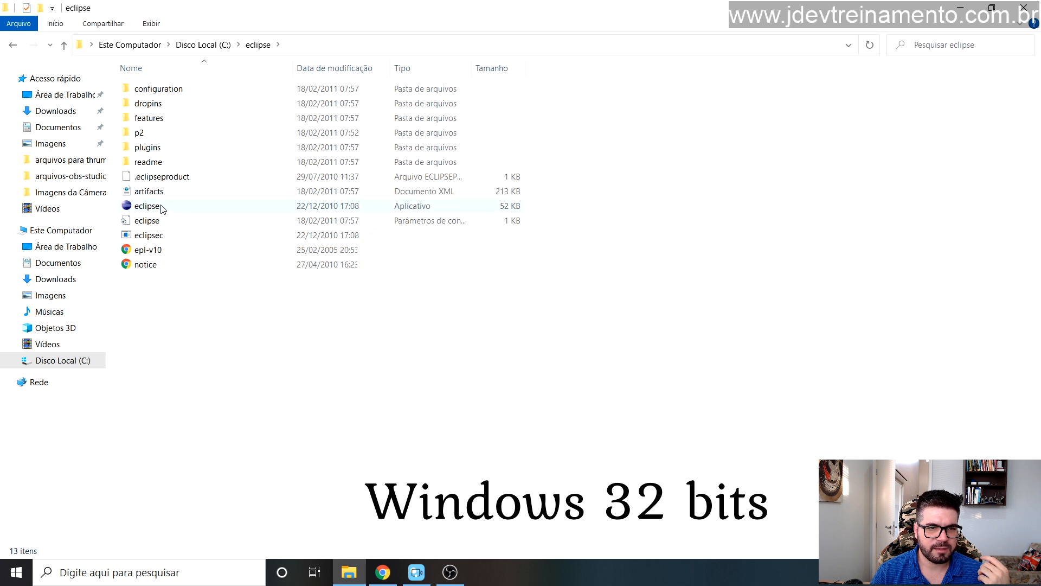
left_click(163, 209)
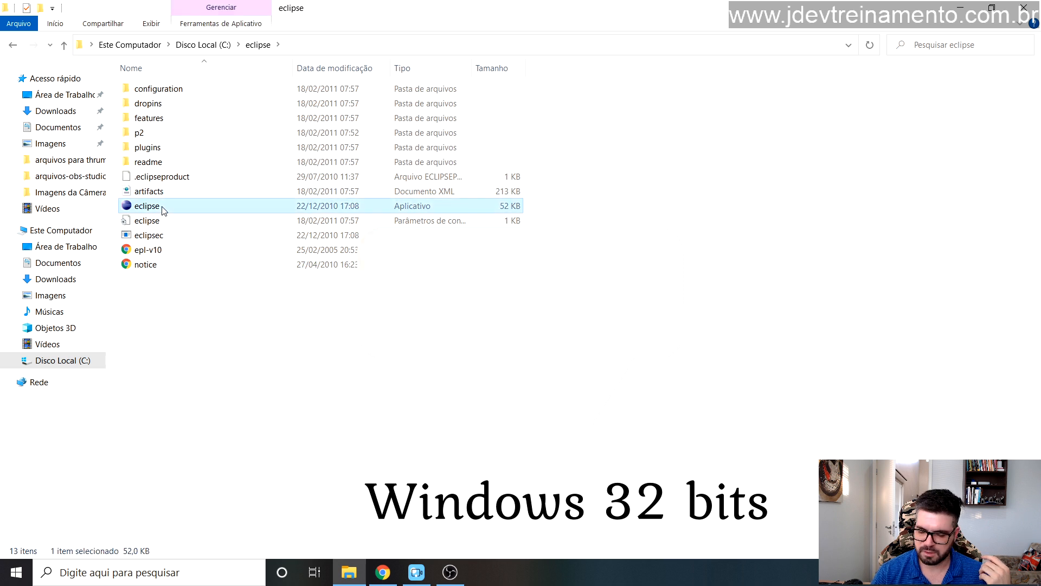
double_click(164, 211)
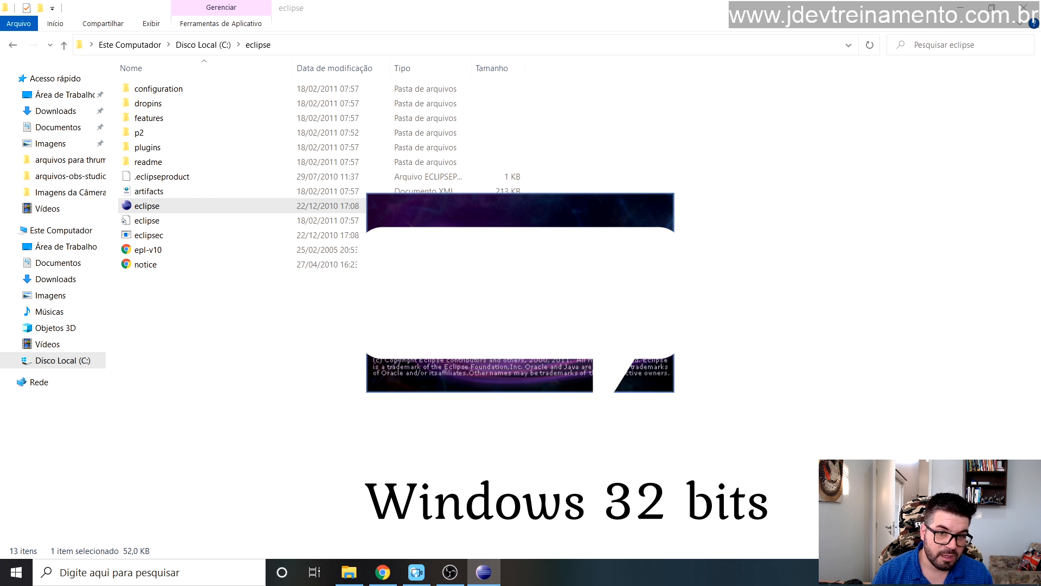
Step: Launch eclipse.exe a second time and switch to the opened Eclipse window
left_click(159, 211)
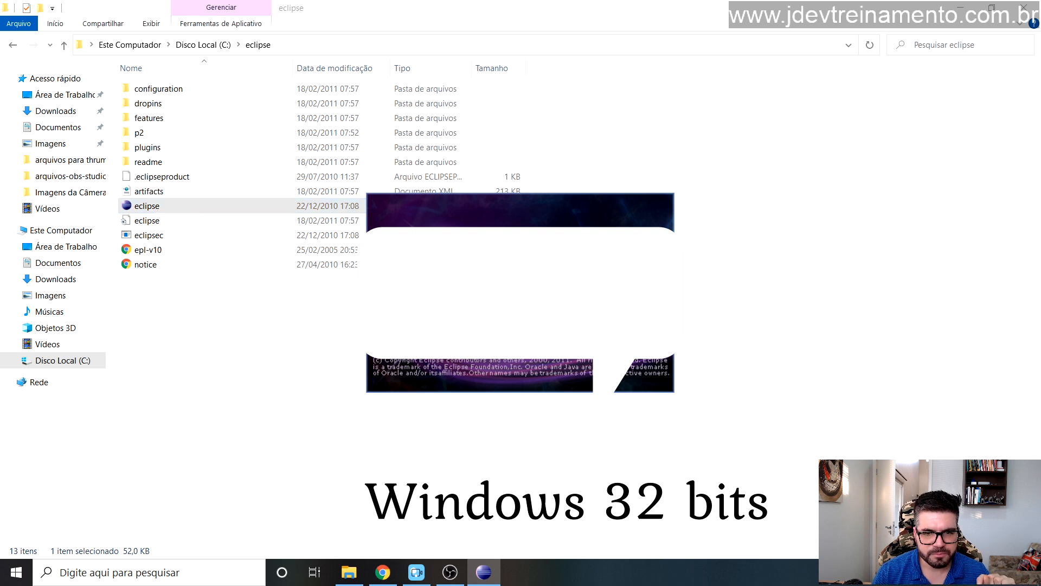
left_click(146, 209)
left_click(210, 219)
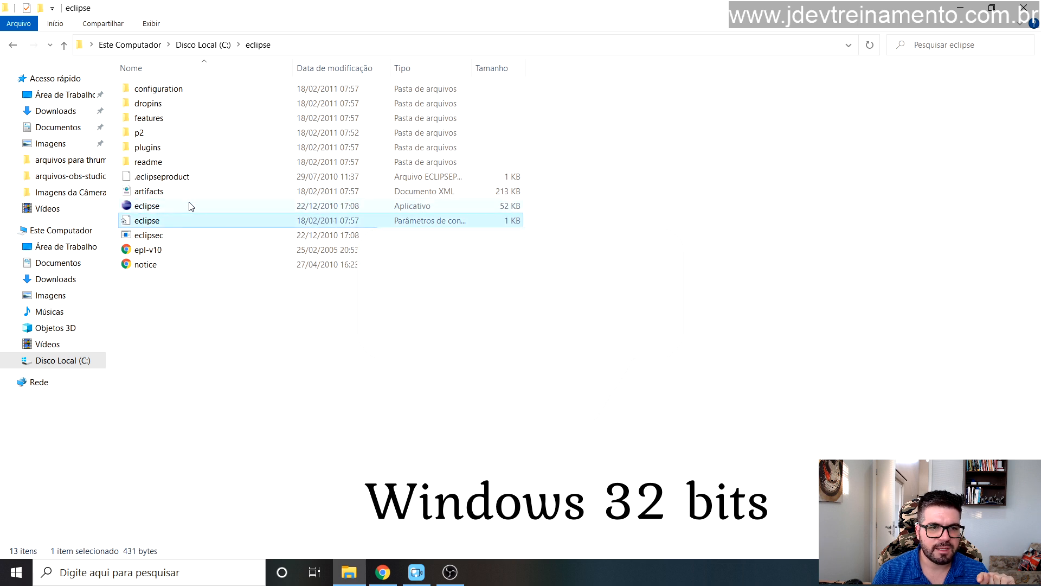
left_click(189, 205)
double_click(189, 206)
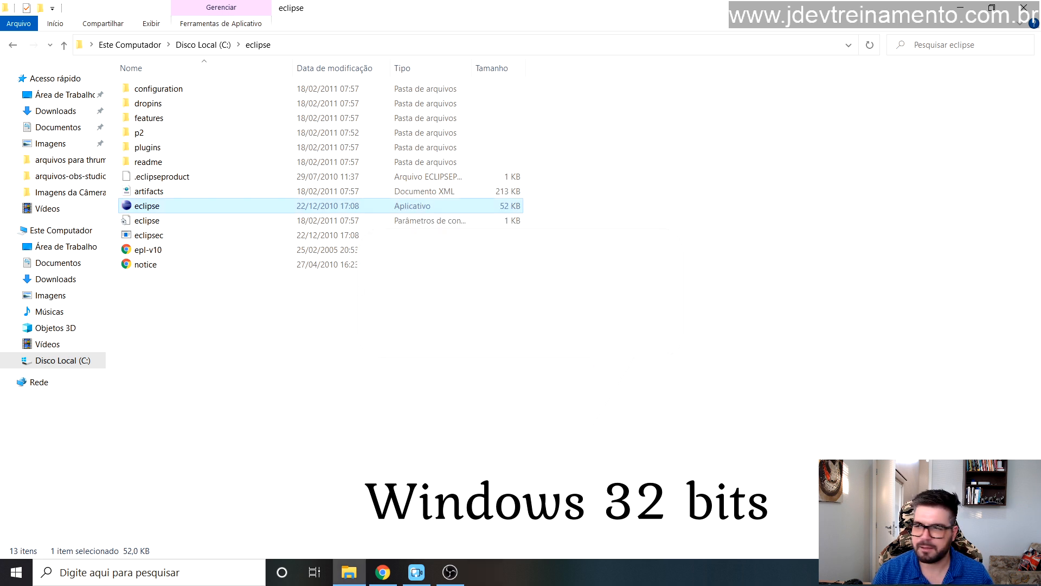
key("alt+Tab")
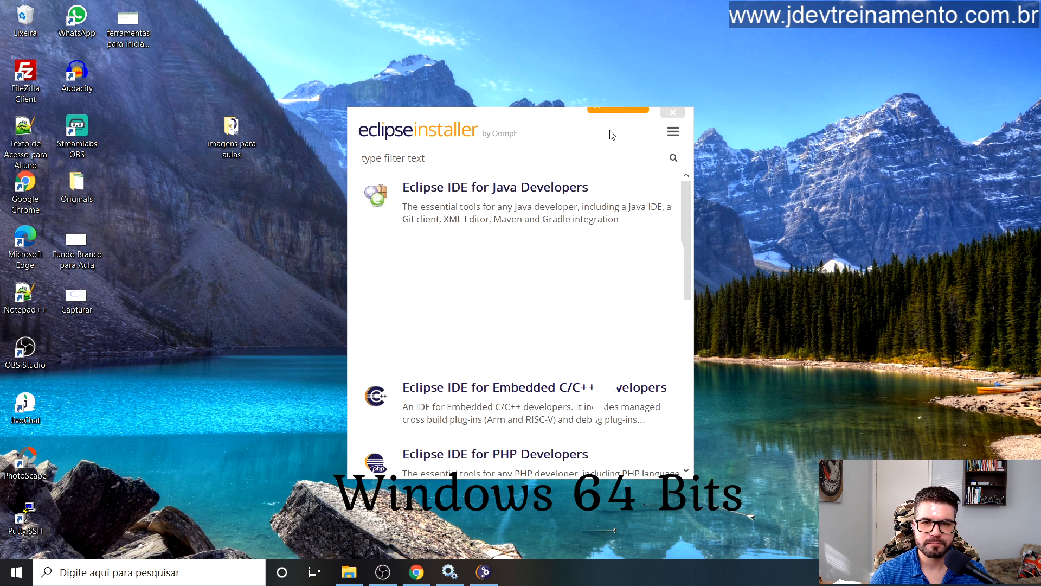
Step: Widen the Eclipse Installer and install Eclipse IDE for Enterprise Java and Web Developers
left_click(673, 132)
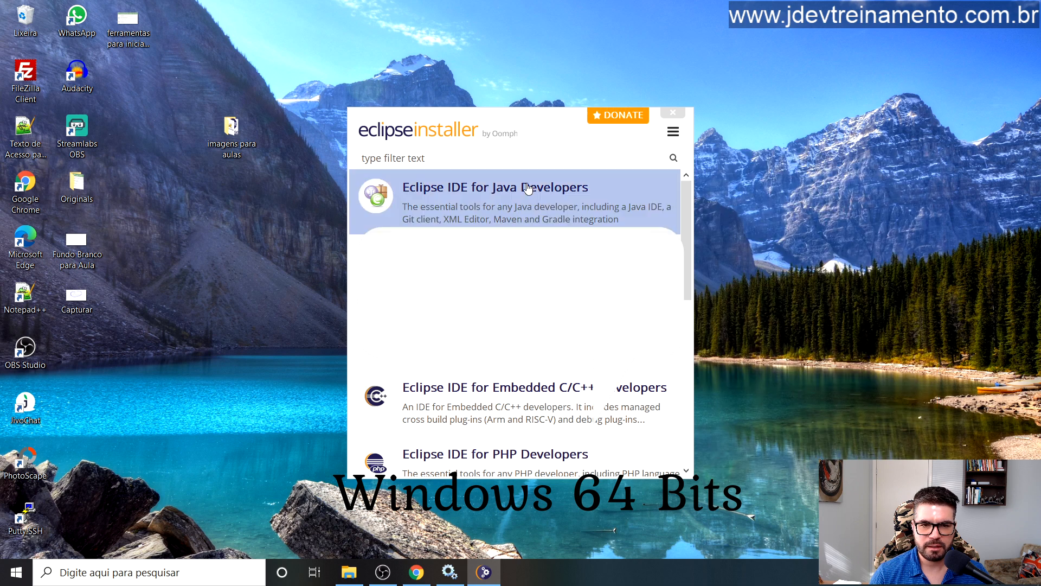
left_click_drag(688, 268, 670, 230)
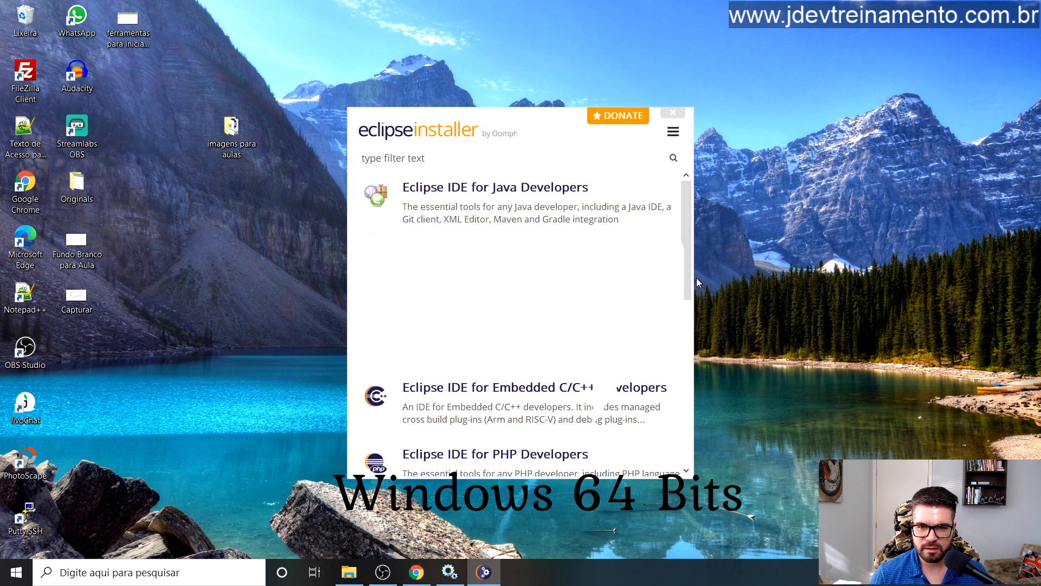
left_click_drag(694, 275, 921, 292)
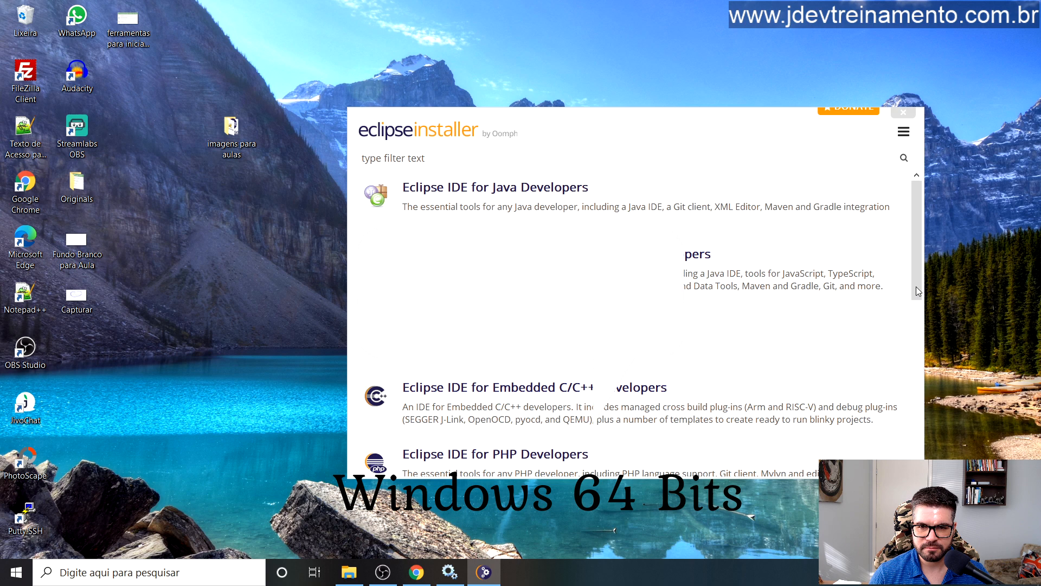
left_click_drag(662, 132, 517, 123)
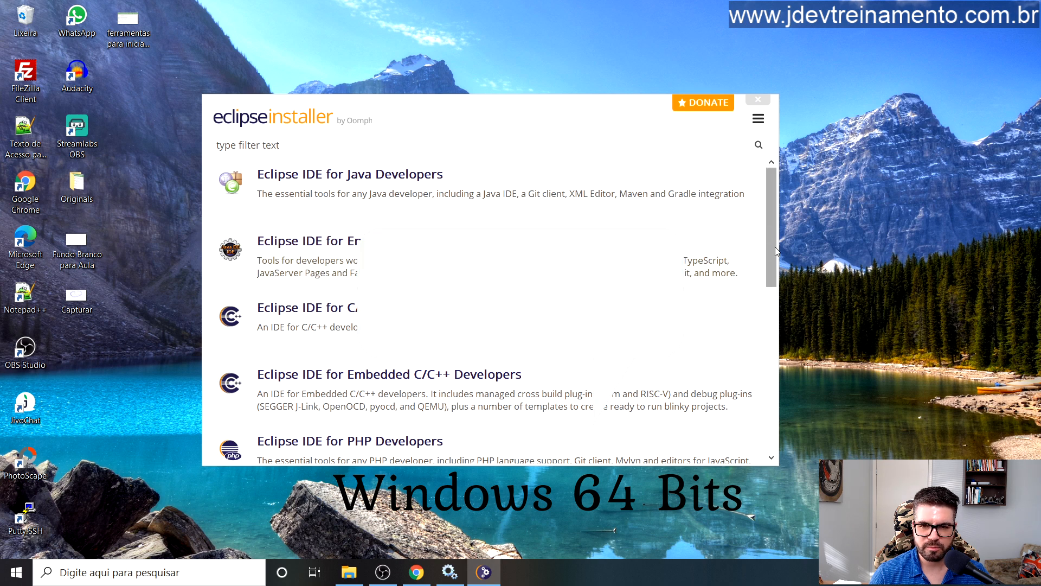
scroll(757, 270, "down", 10)
scroll(757, 217, "up", 10)
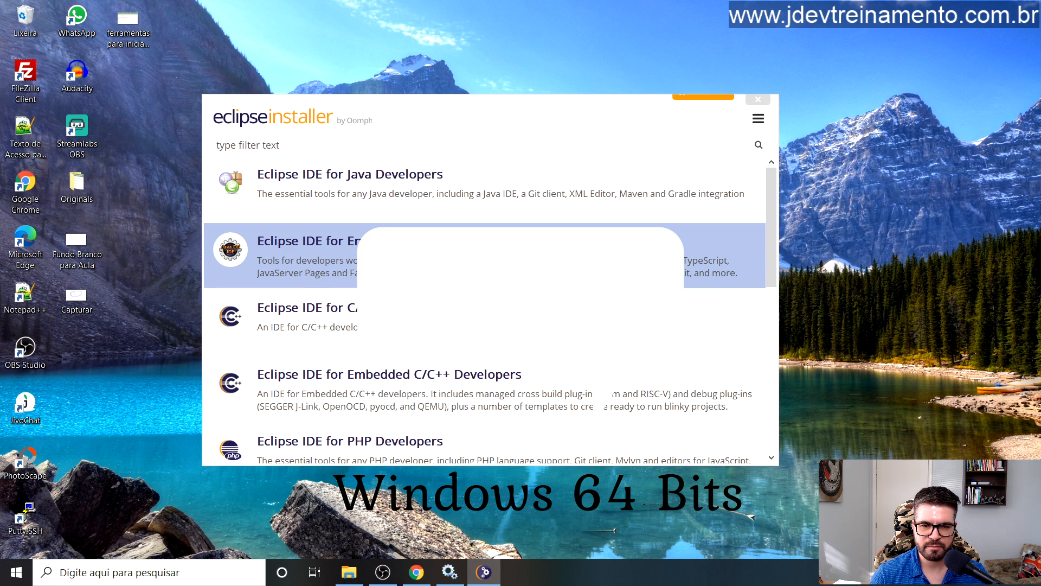
left_click(466, 255)
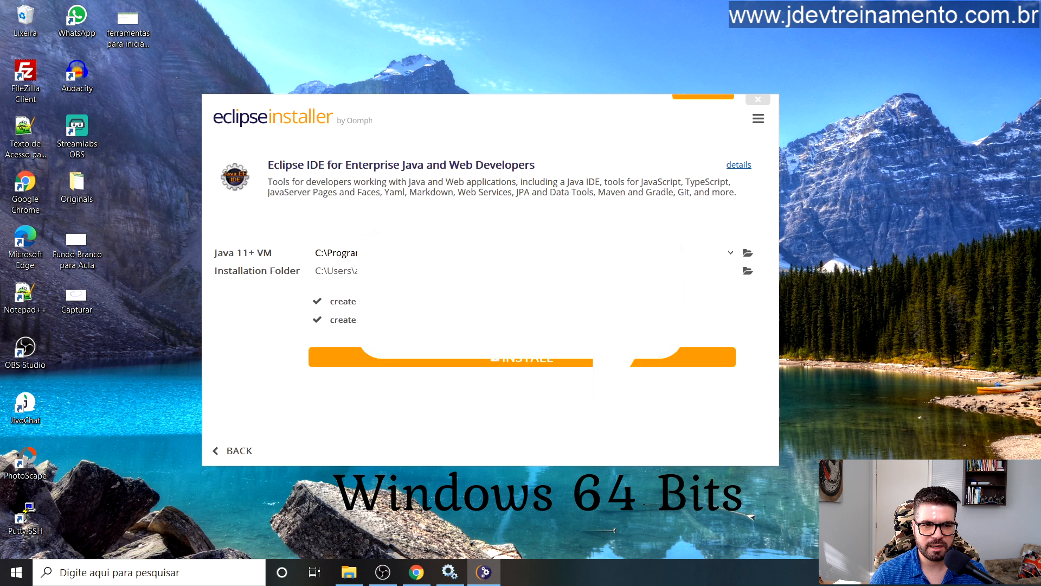
left_click(496, 361)
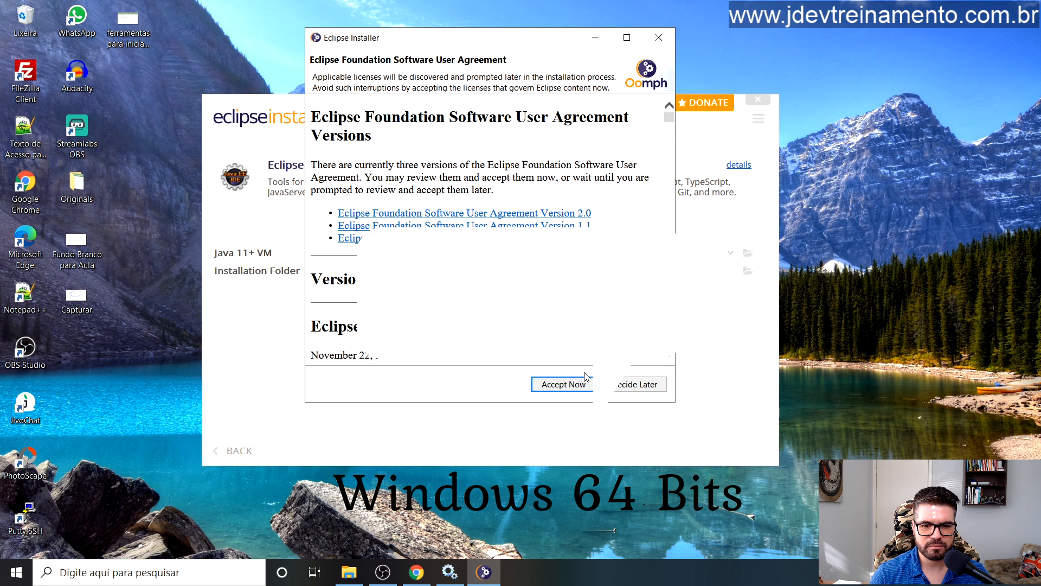
Step: Accept the Eclipse user agreement and wait until the installation finishes and offers LAUNCH
left_click(549, 386)
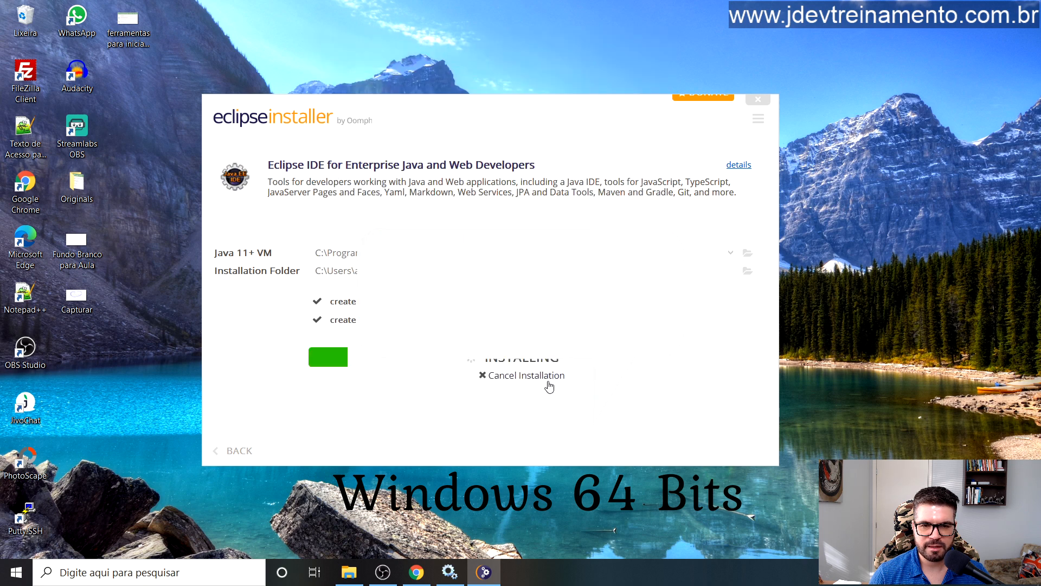
left_click_drag(520, 116, 508, 98)
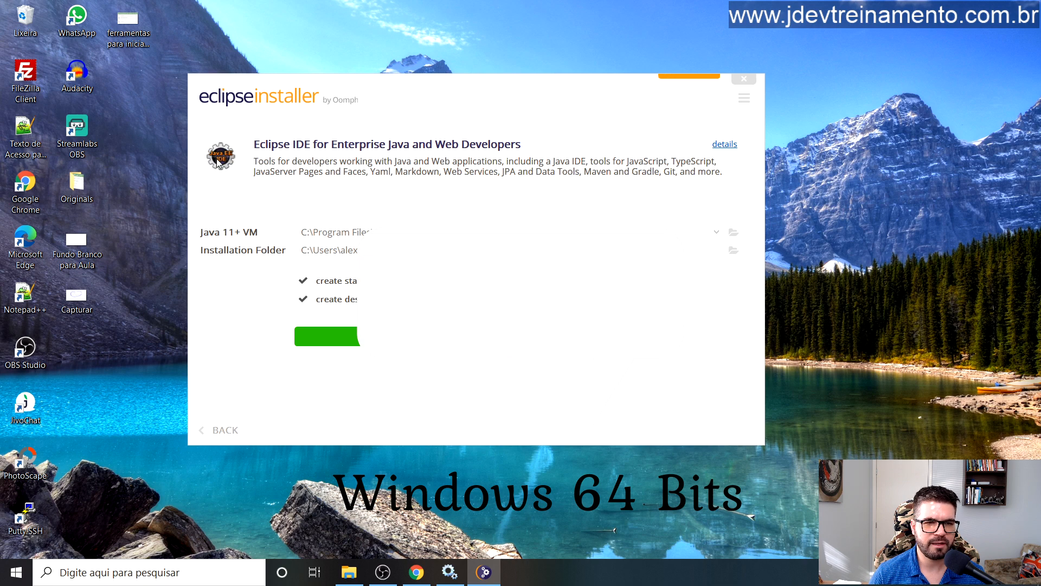
left_click_drag(317, 144, 547, 145)
left_click(504, 167)
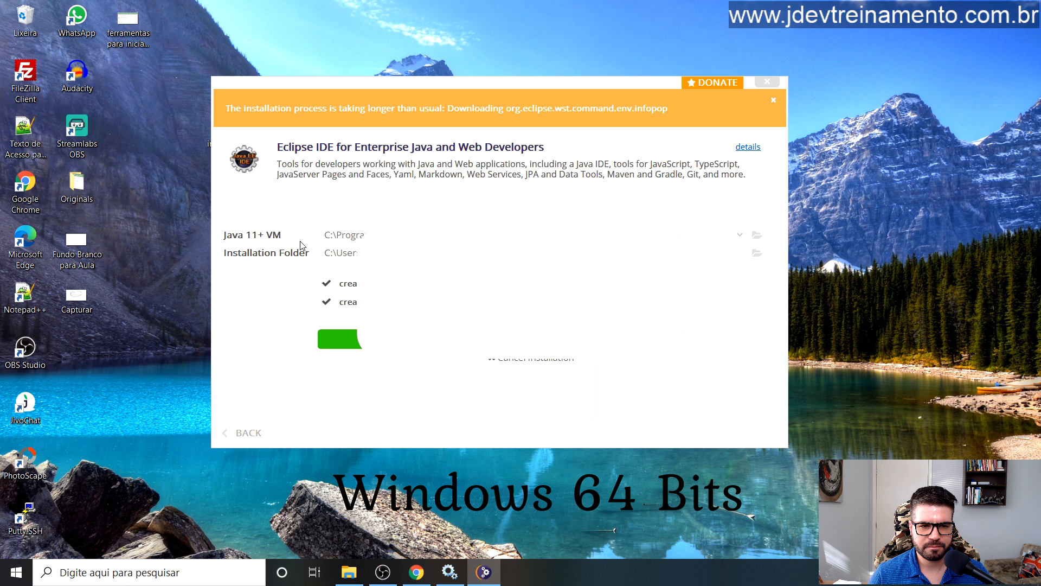
left_click_drag(424, 89, 411, 87)
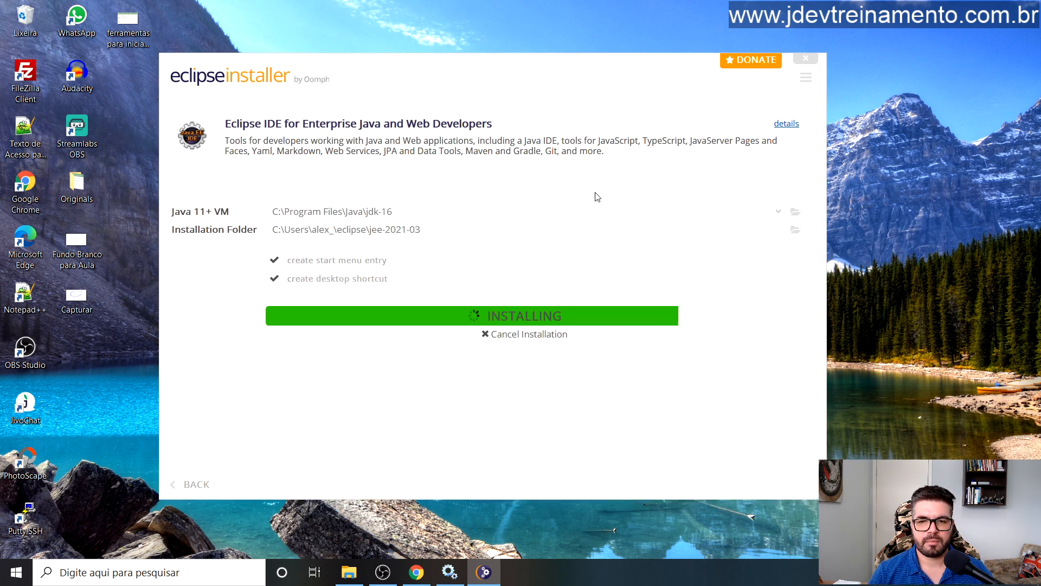
left_click_drag(553, 69, 547, 63)
mouse_move(554, 315)
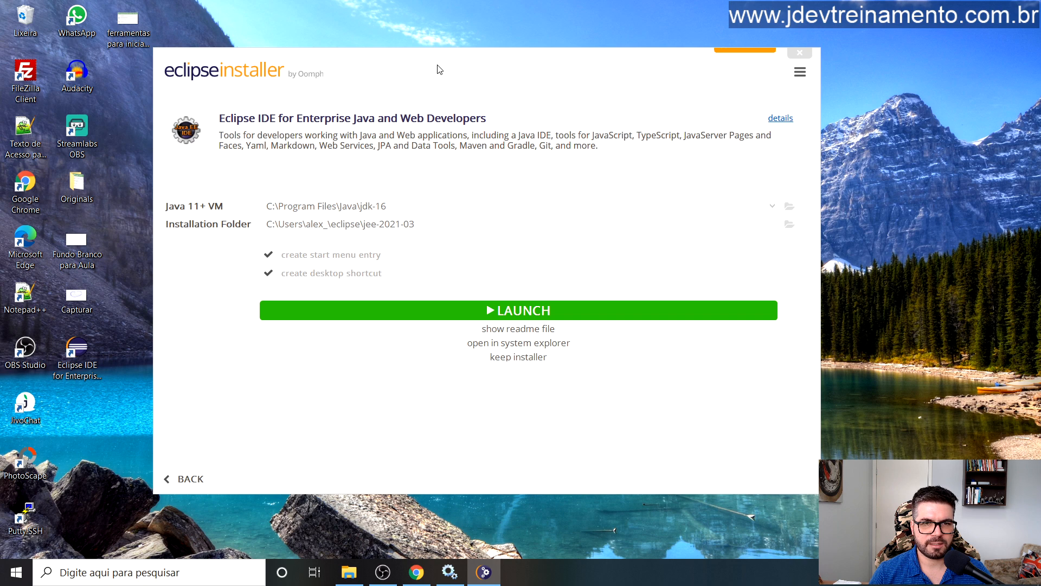
left_click_drag(439, 69, 484, 71)
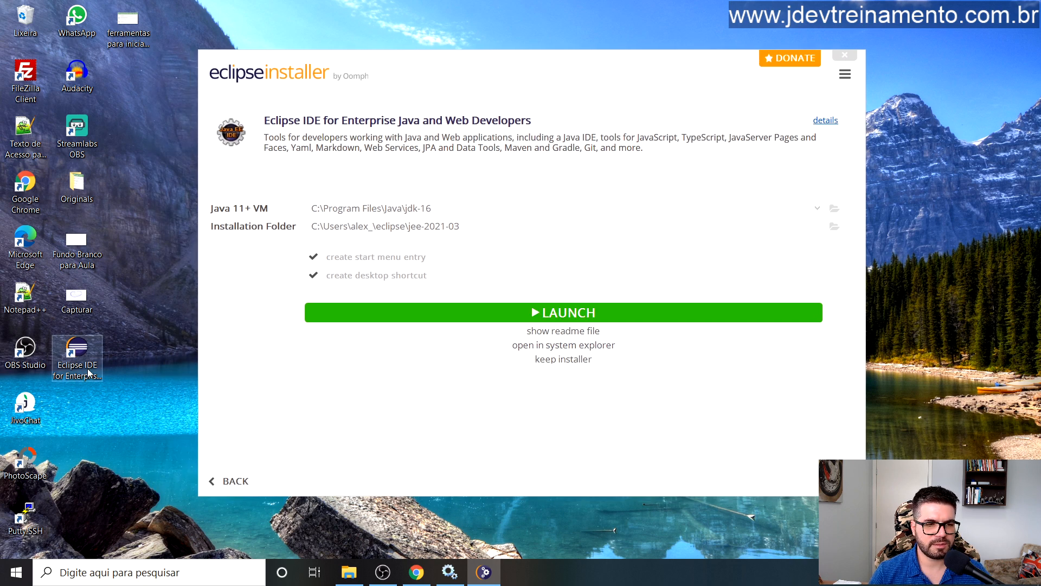
Step: Close the installer, launch Eclipse, and browse to C:\ as the workspace location
left_click(844, 58)
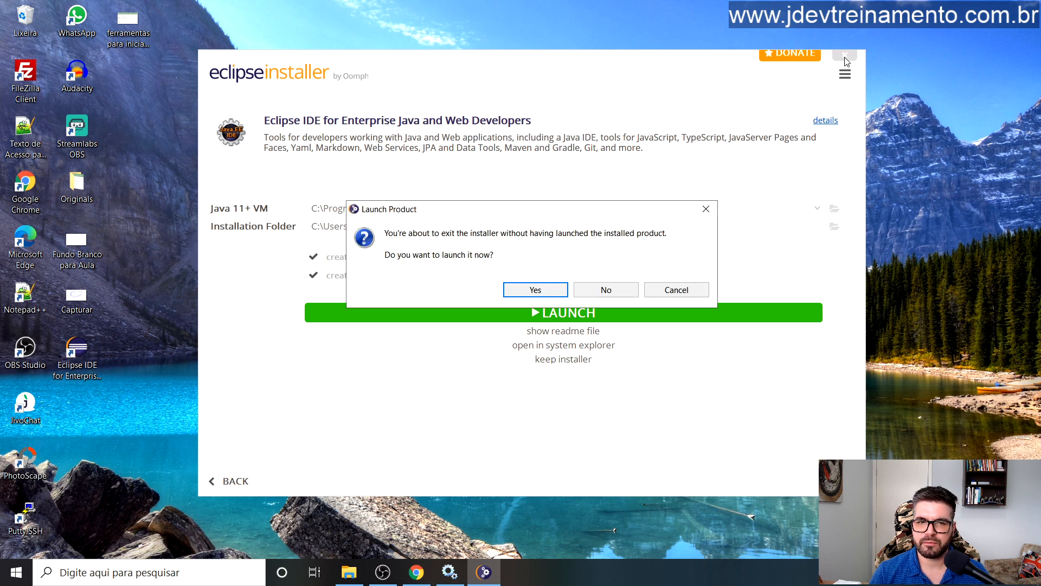
left_click(549, 290)
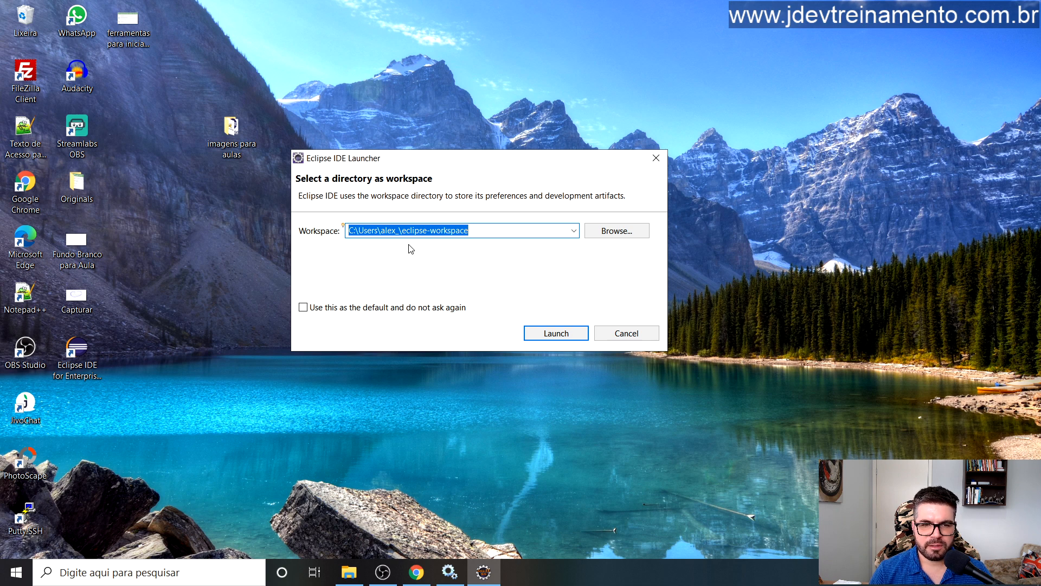
left_click(613, 232)
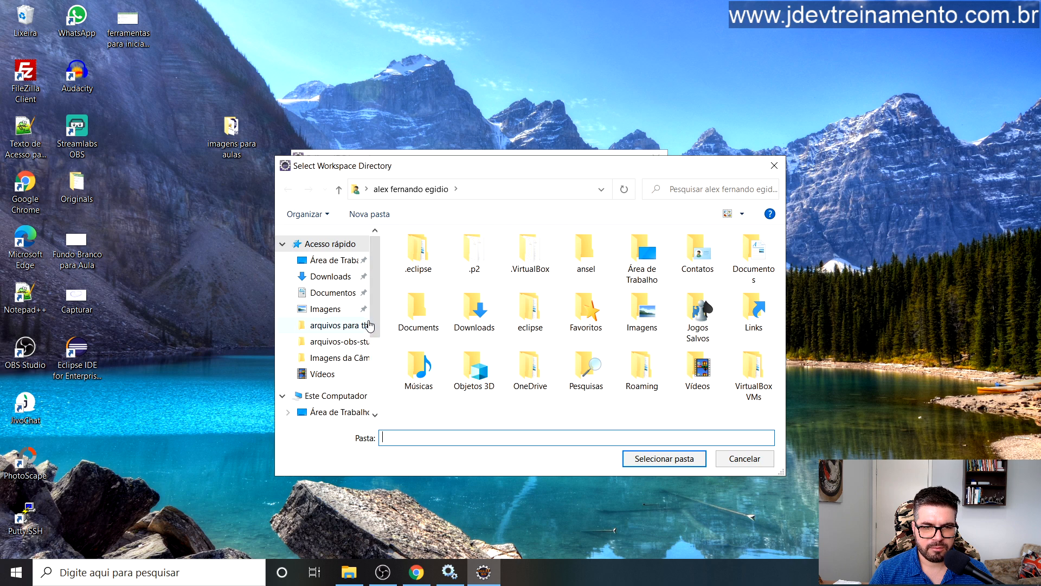
scroll(377, 315, "down", 1)
left_click(342, 354)
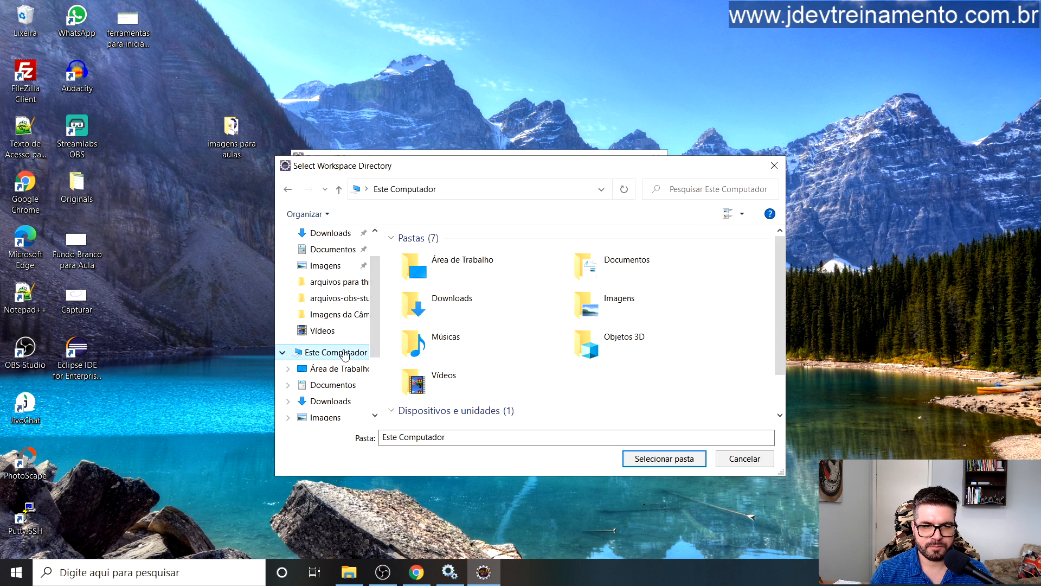
scroll(778, 350, "down", 1)
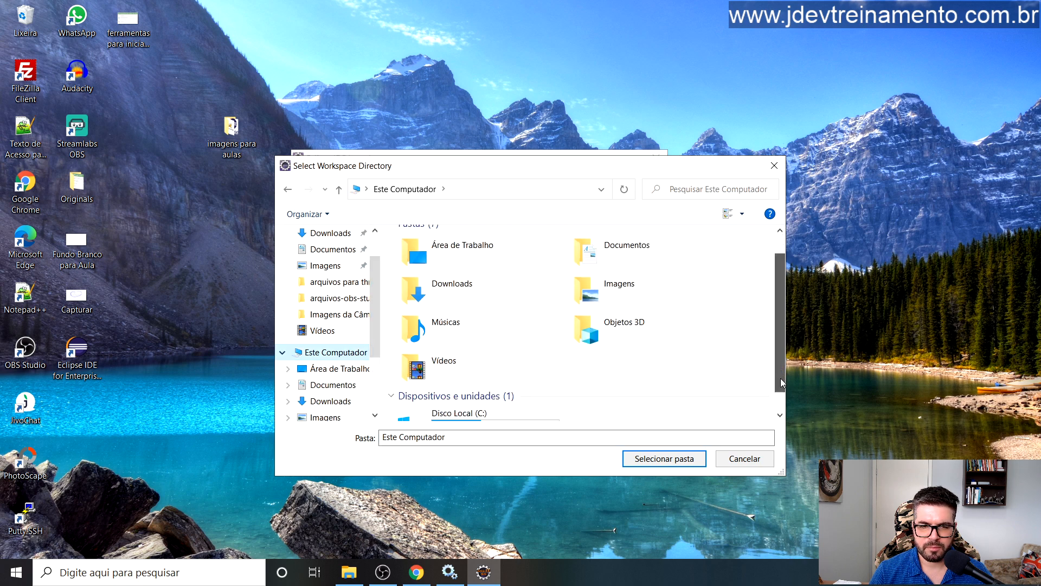
double_click(469, 402)
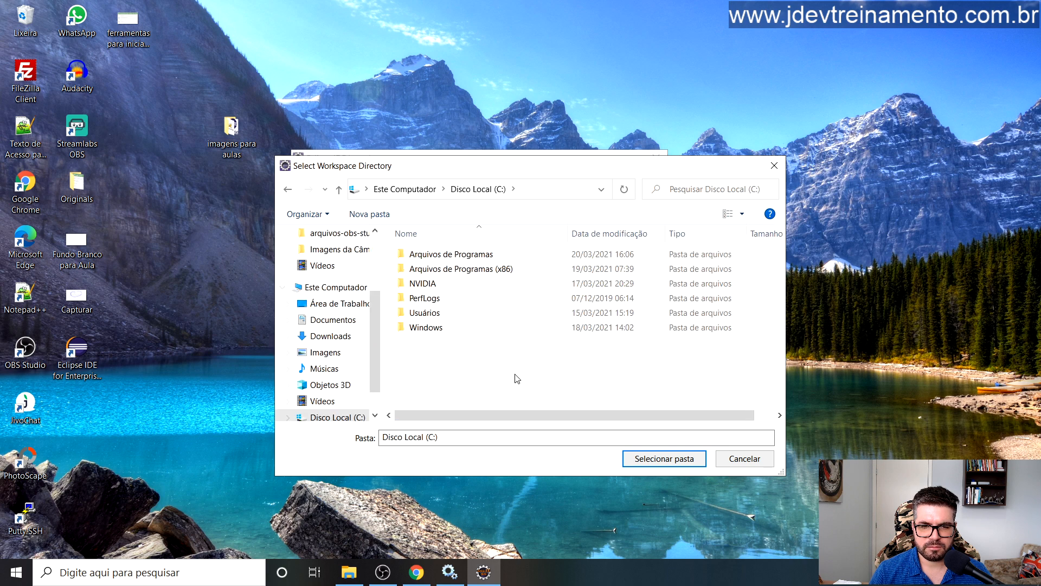
left_click(664, 459)
Step: Append 'workspace-eclipse' to the workspace path and launch with C:\workspace-eclipse
double_click(404, 231)
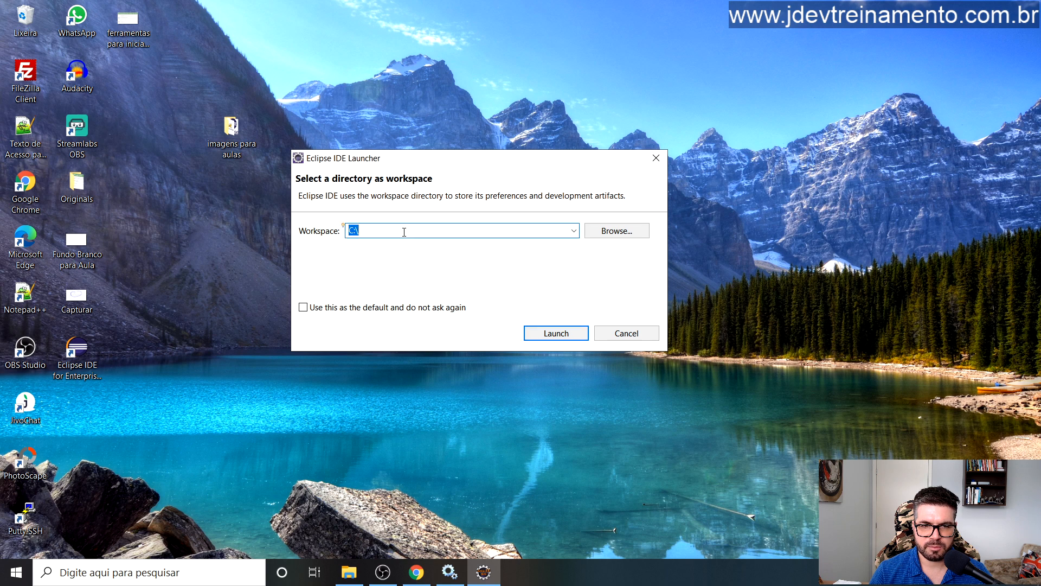
left_click(412, 231)
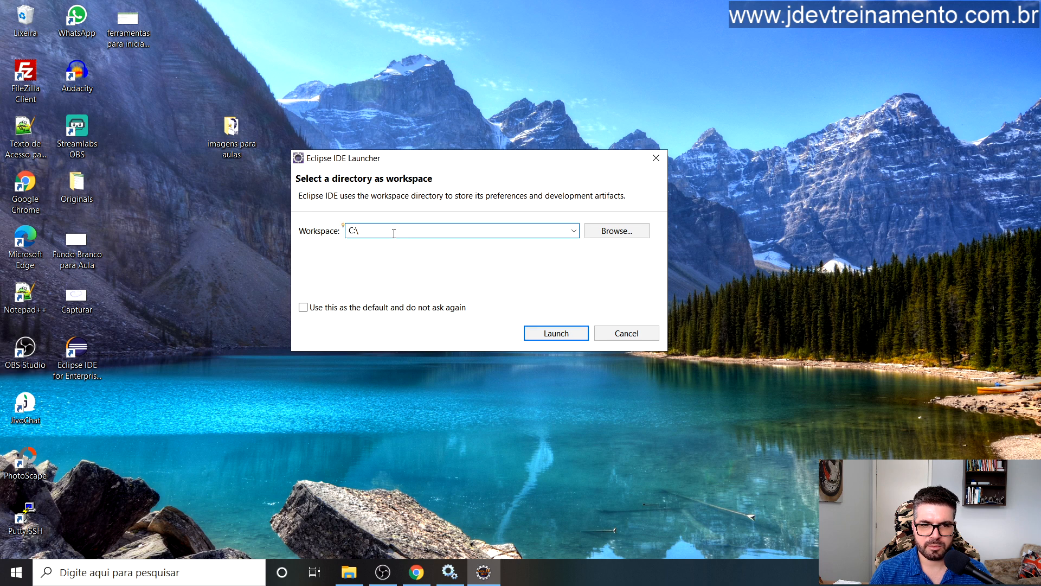
type("w")
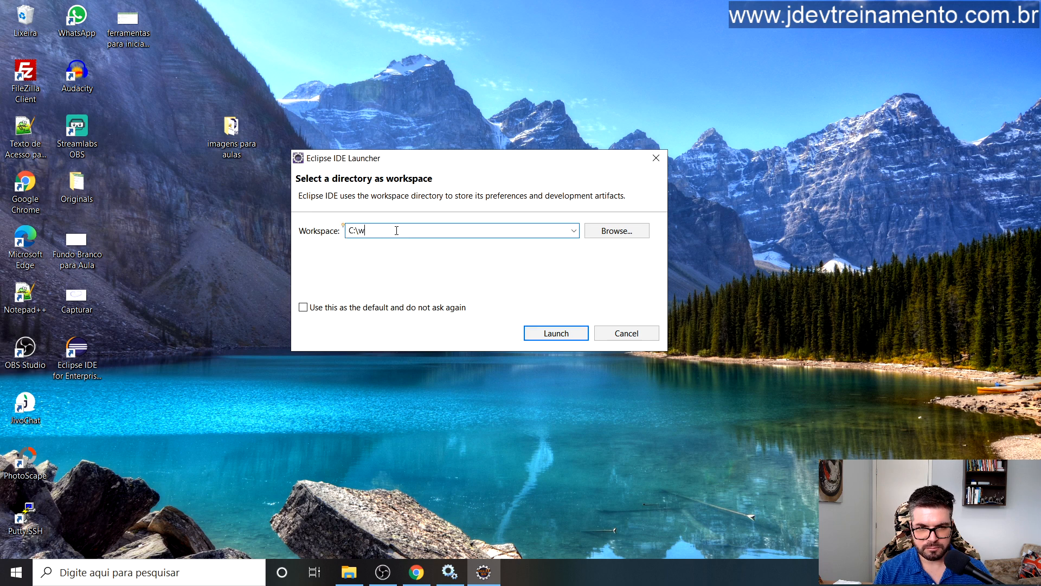
type("or")
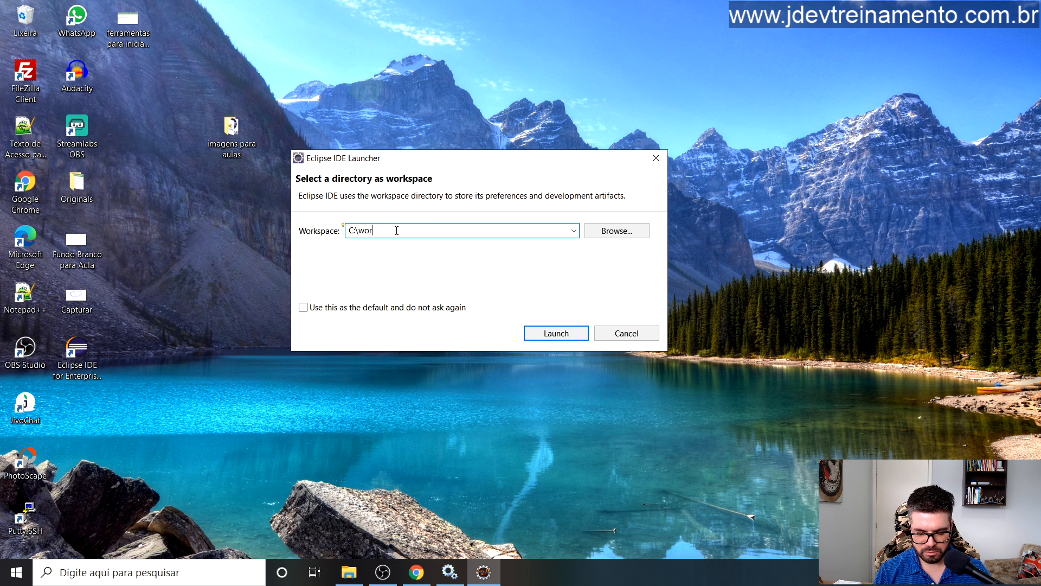
type("kspace")
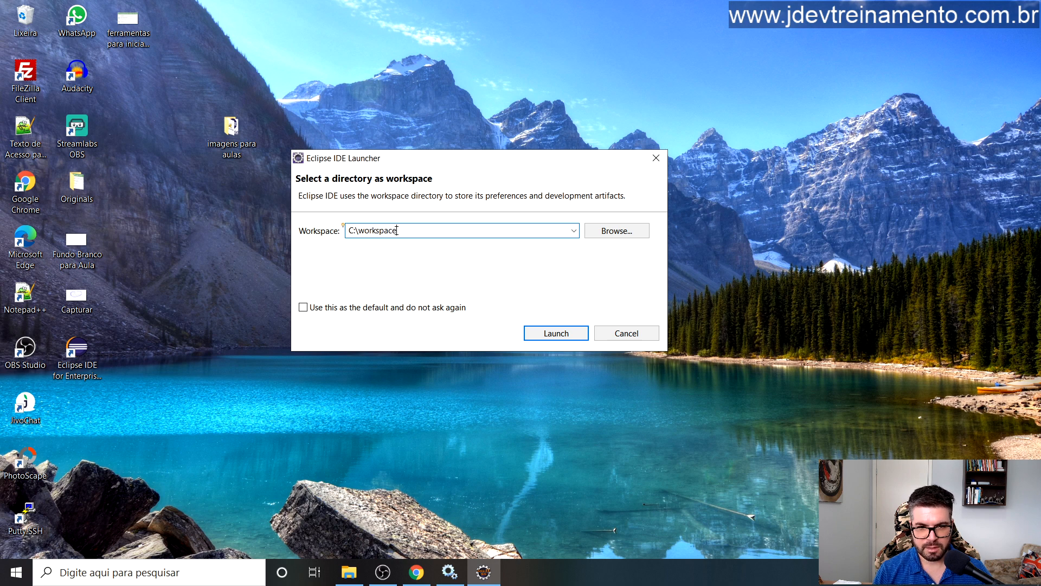
type("-eclipse")
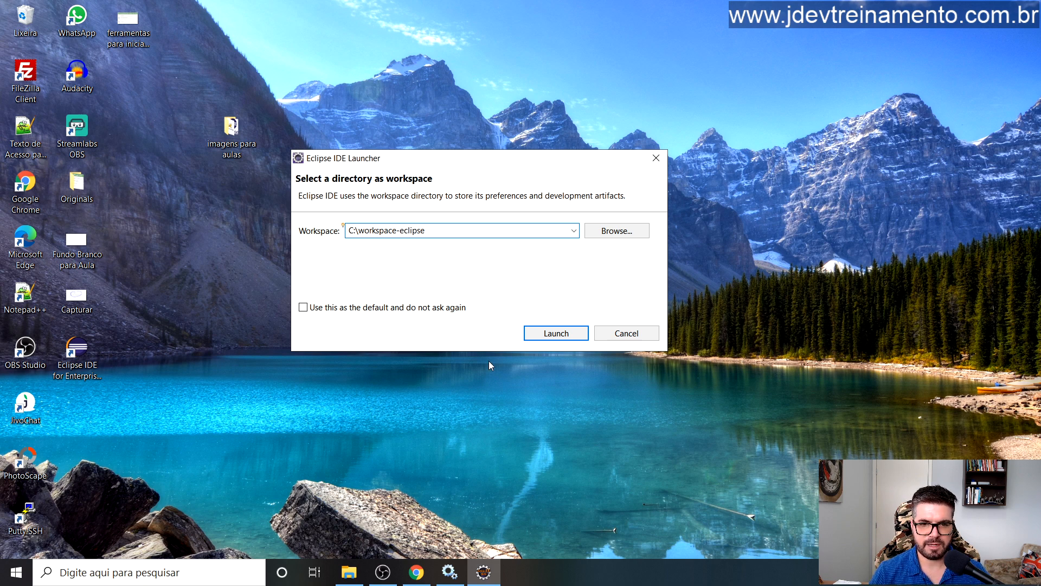
left_click(561, 337)
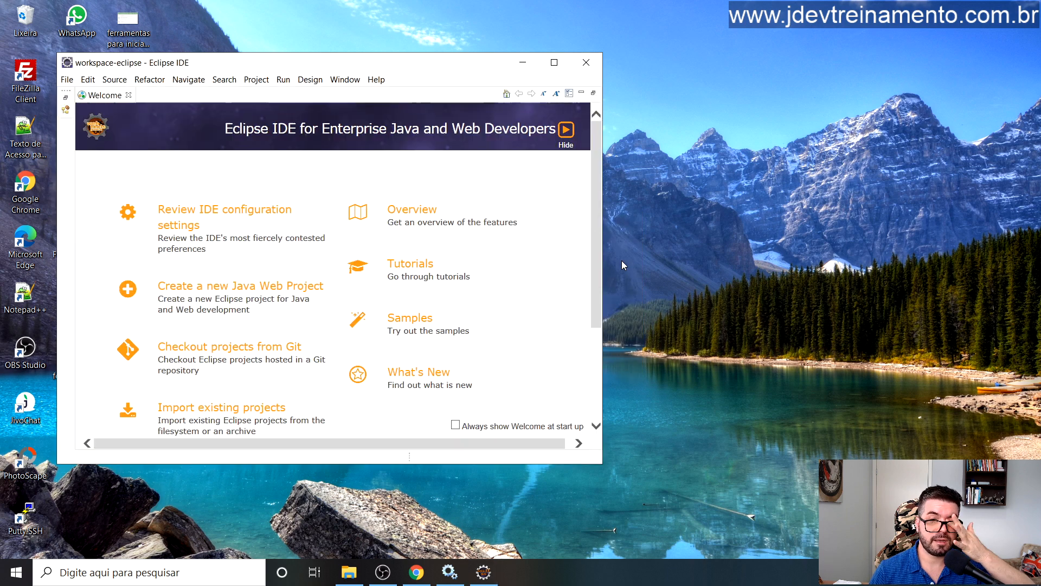
Step: Maximize Eclipse, close its Welcome page, and exit the IDE
left_click(554, 62)
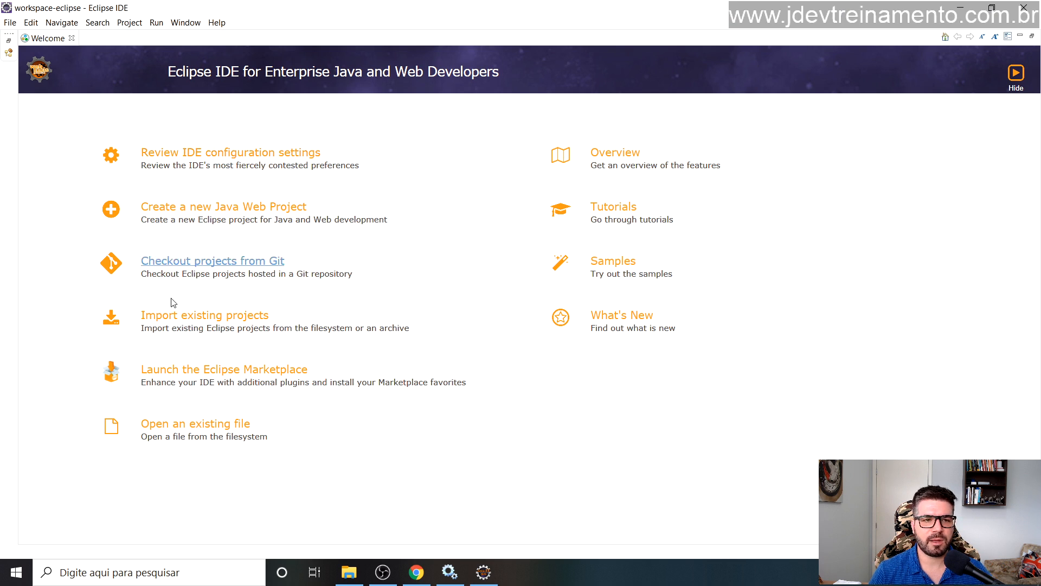
left_click(71, 39)
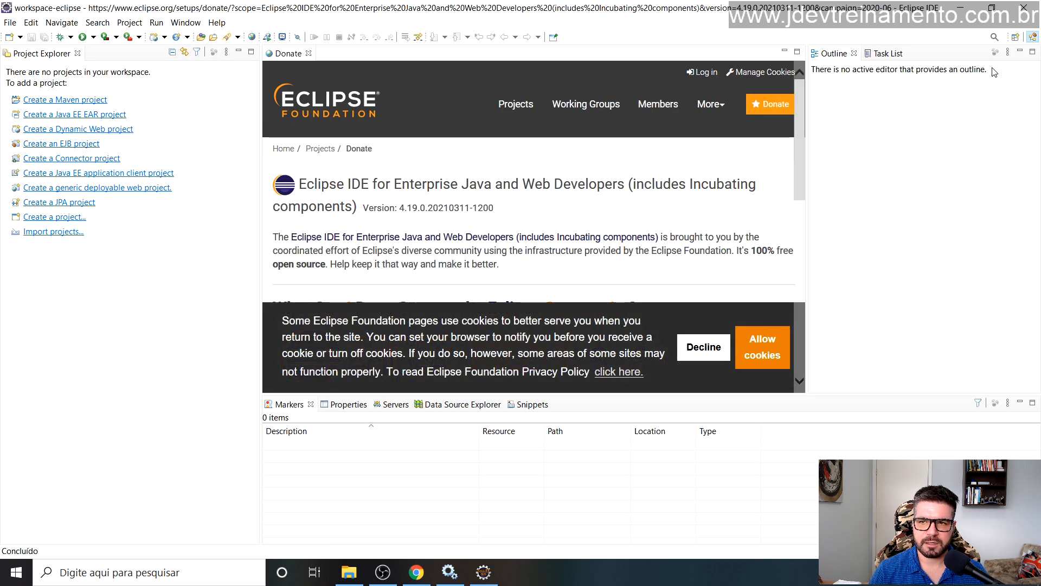
left_click(1024, 8)
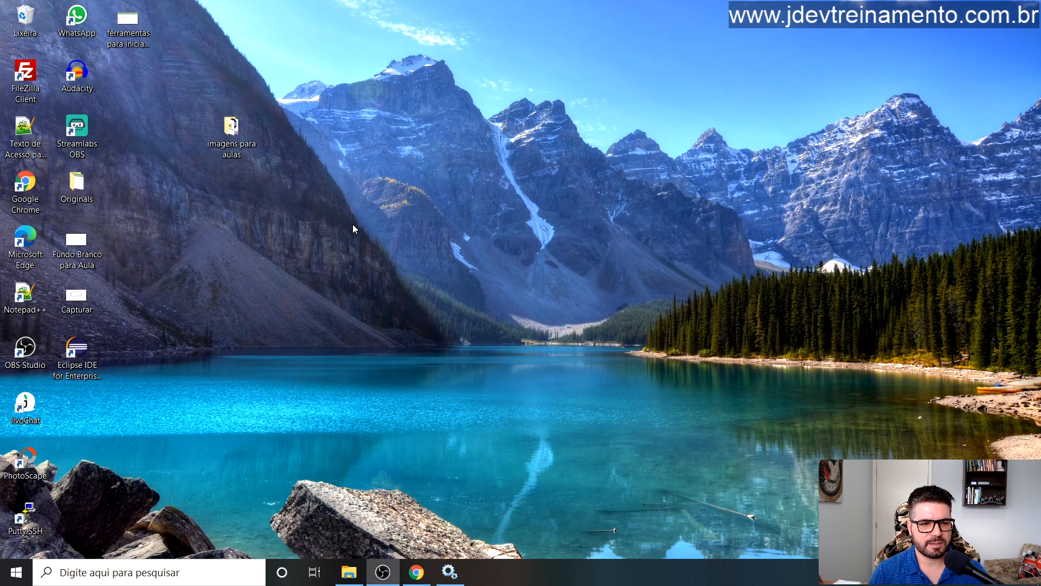
Step: Search 'pg' to find pgAdmin 4, then dismiss search and open File Explorer on Downloads
left_click(149, 580)
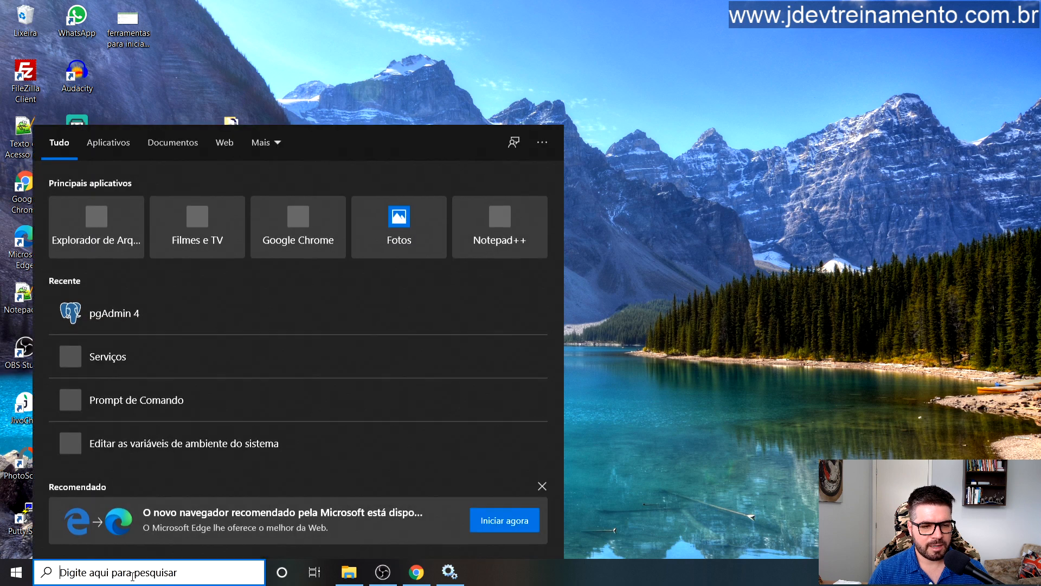
type("pg")
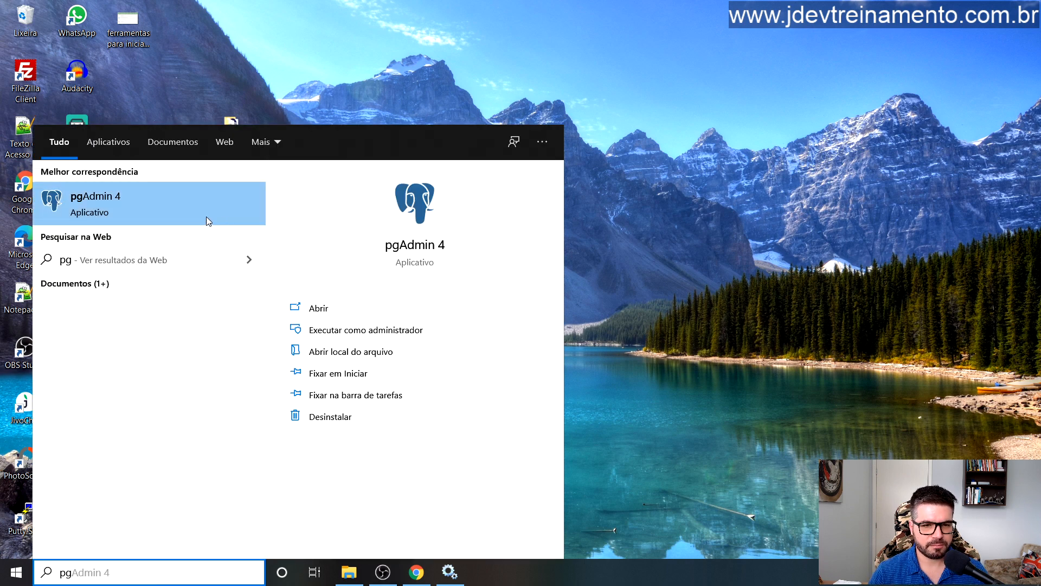
right_click(182, 211)
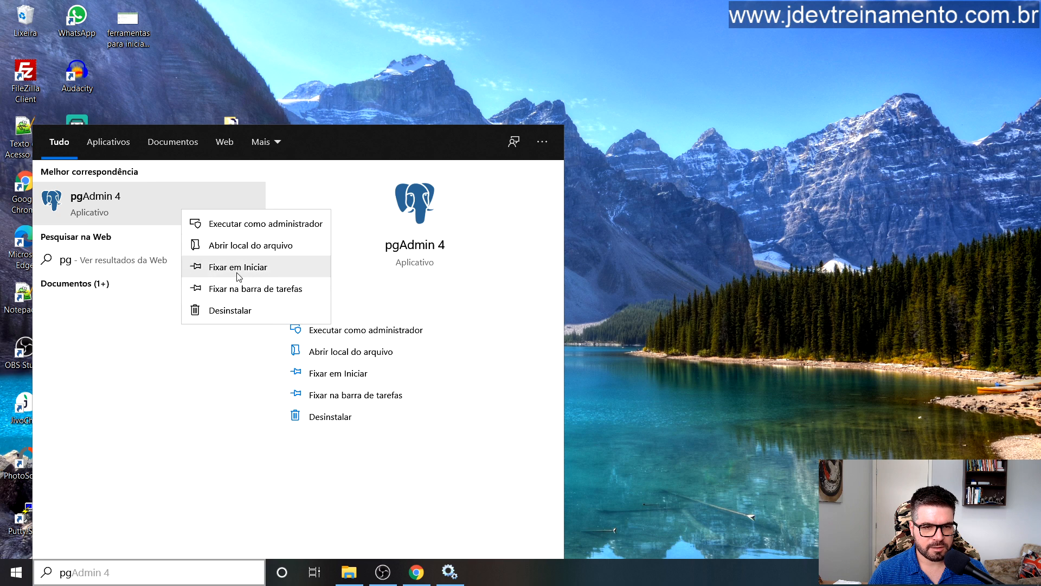
left_click(266, 59)
left_click(347, 575)
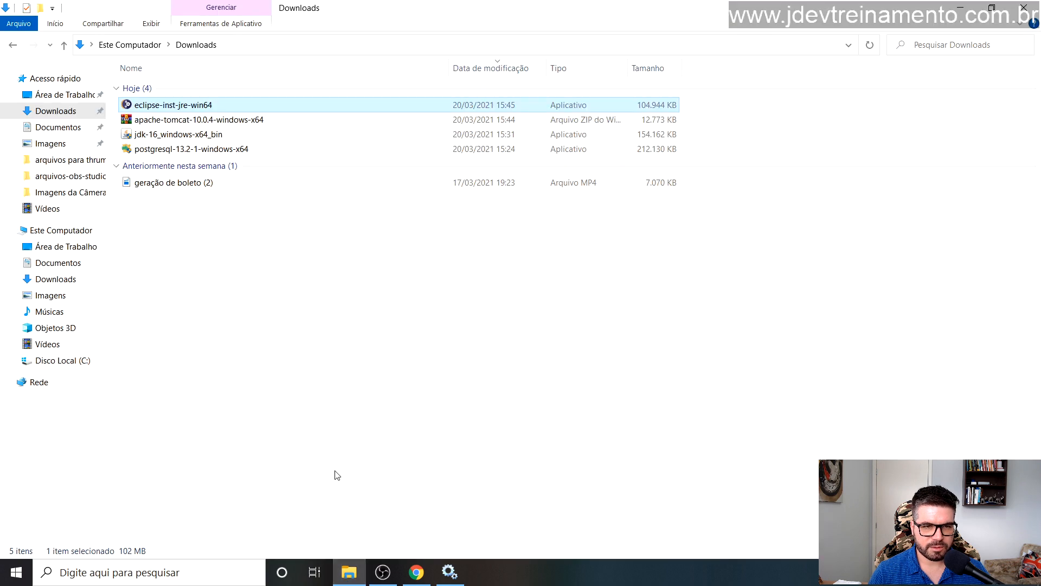
Step: Navigate from Program Files through PostgreSQL\13 into the pgAdmin 4 folder
left_click(69, 234)
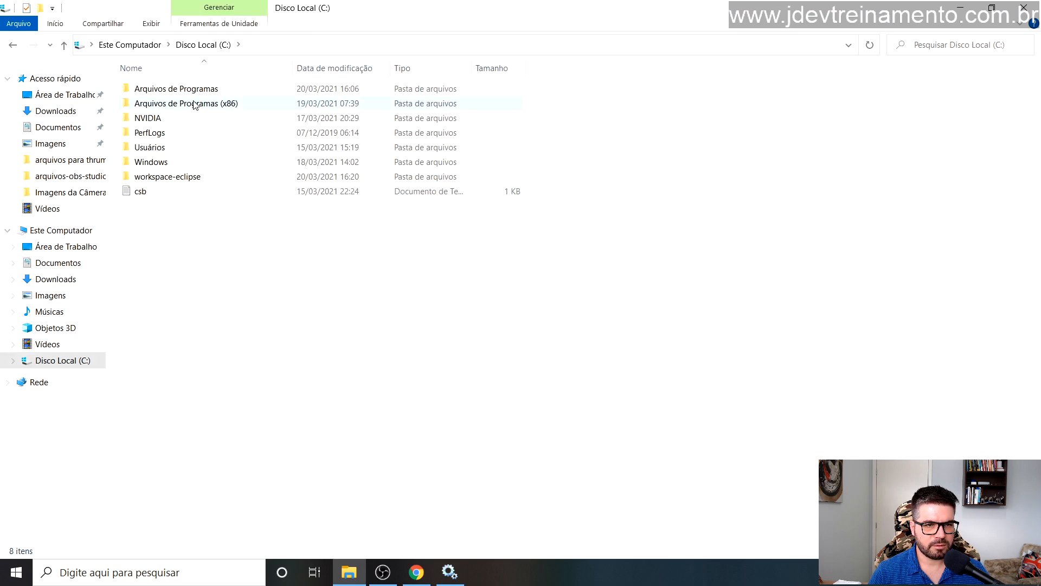
double_click(192, 92)
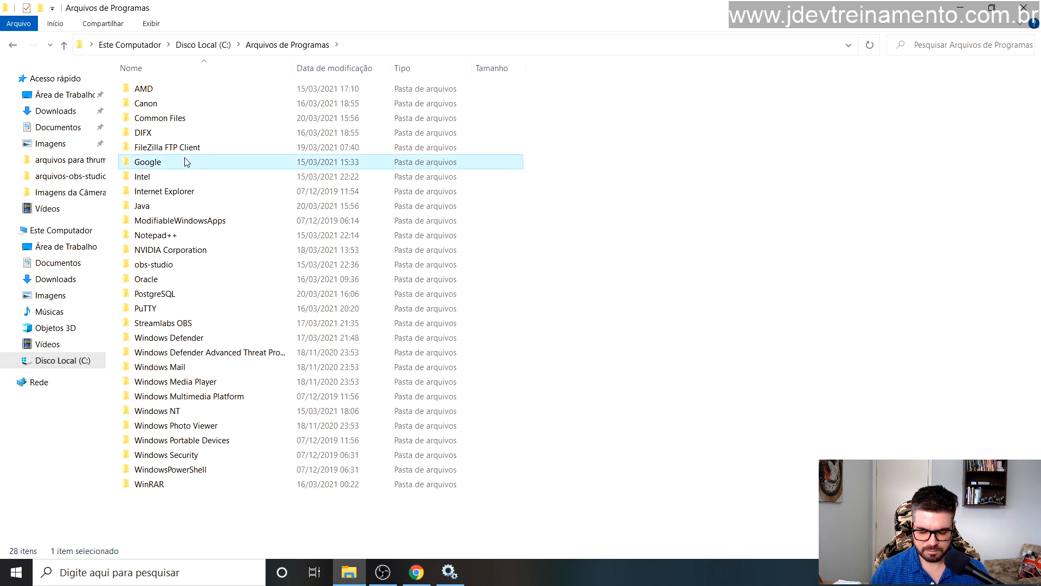
key("p")
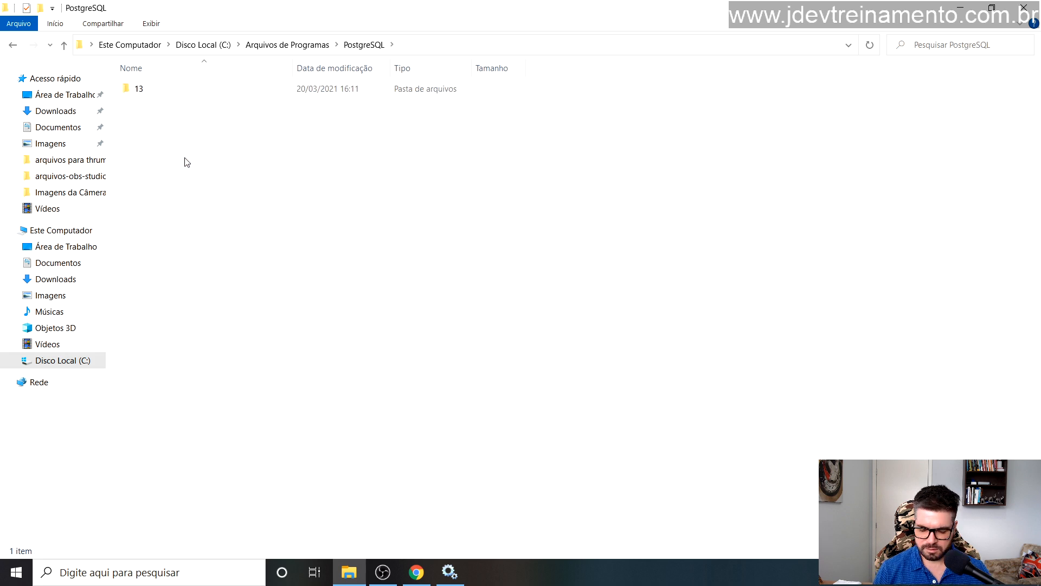
key("Down")
key("Return")
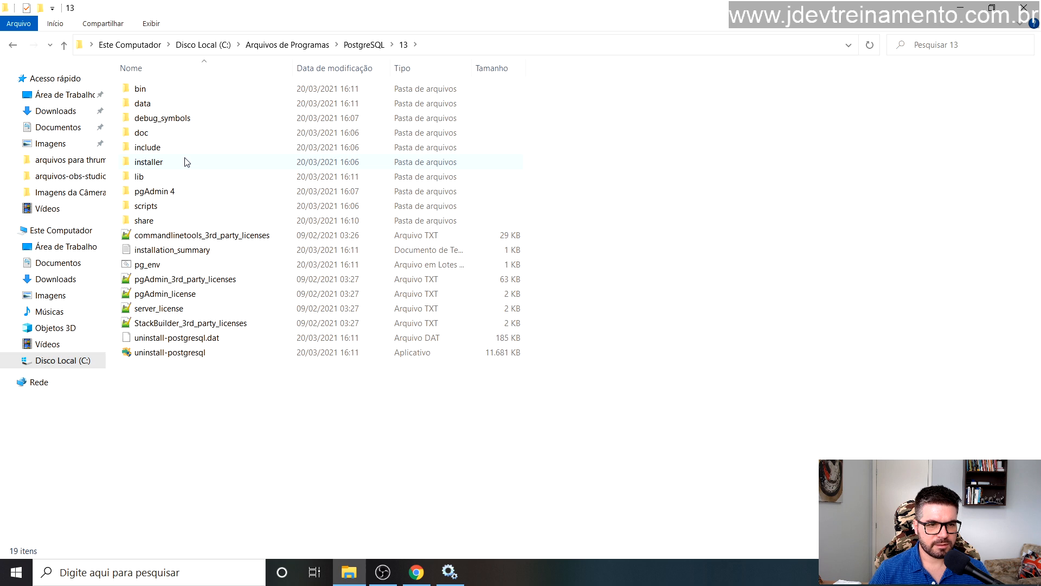
double_click(182, 193)
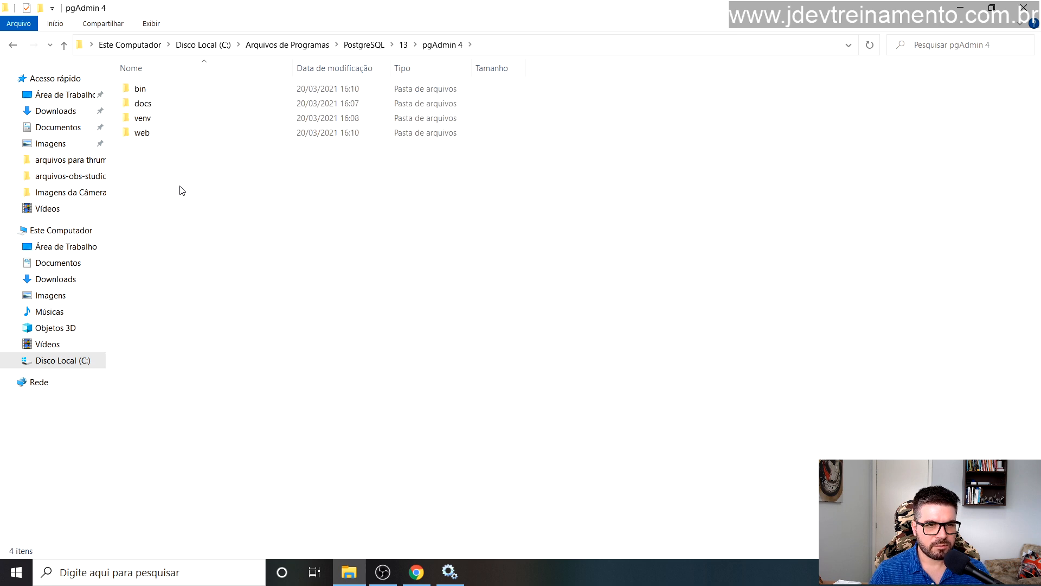
key("alt+Left")
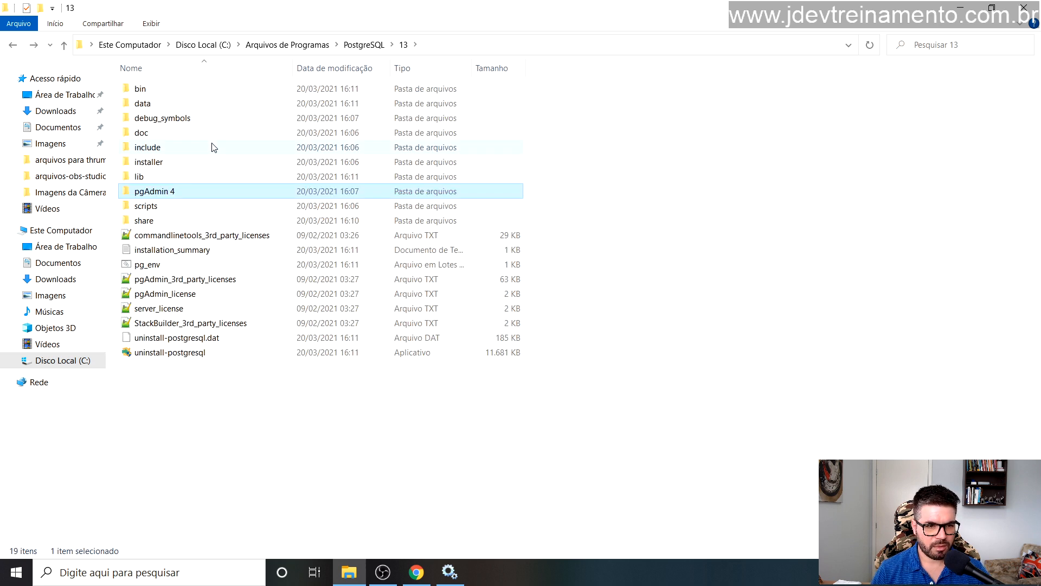
key("Down")
key("Down")
key("Up")
key("Up")
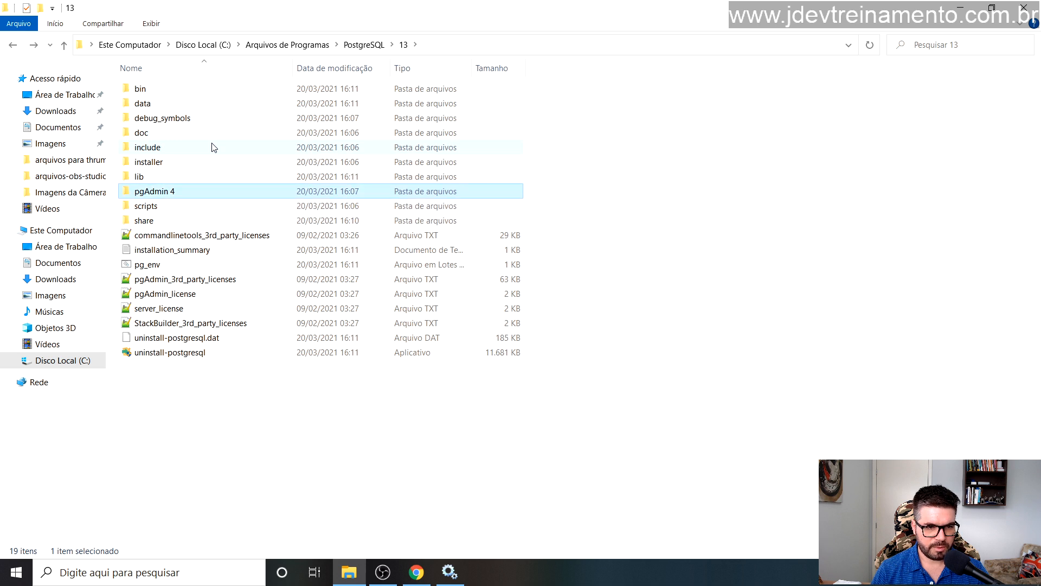
key("Down")
key("Up")
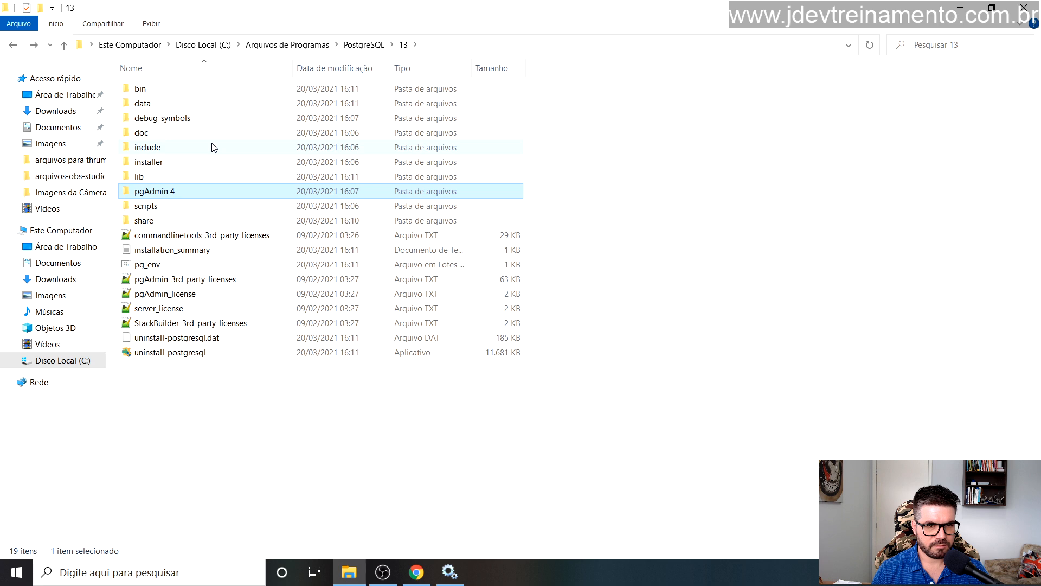
key("Return")
Step: Open the pgAdmin 4 bin folder and check its full path
key("Down")
key("Up")
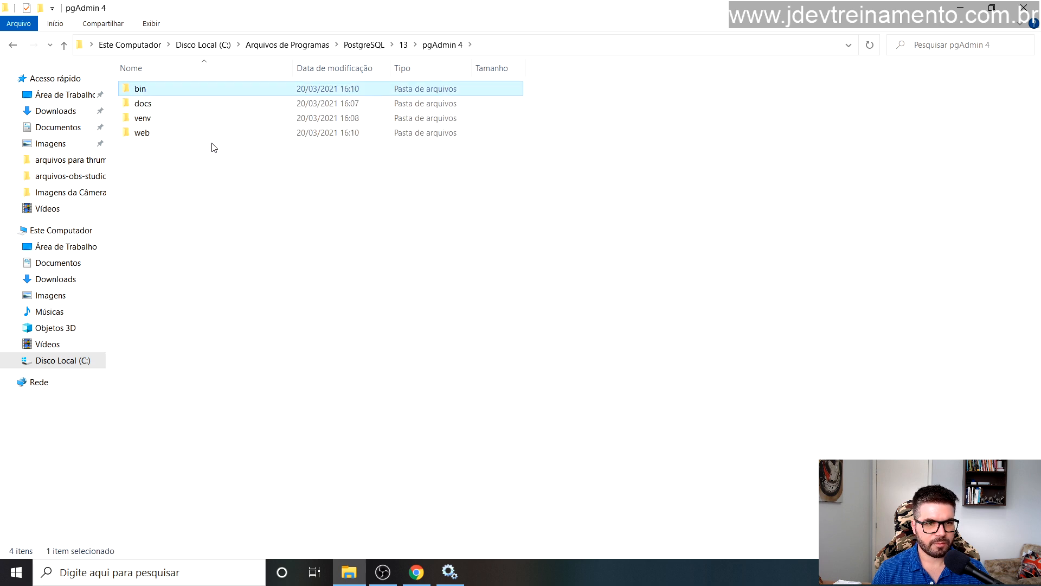
key("Return")
key("BackSpace")
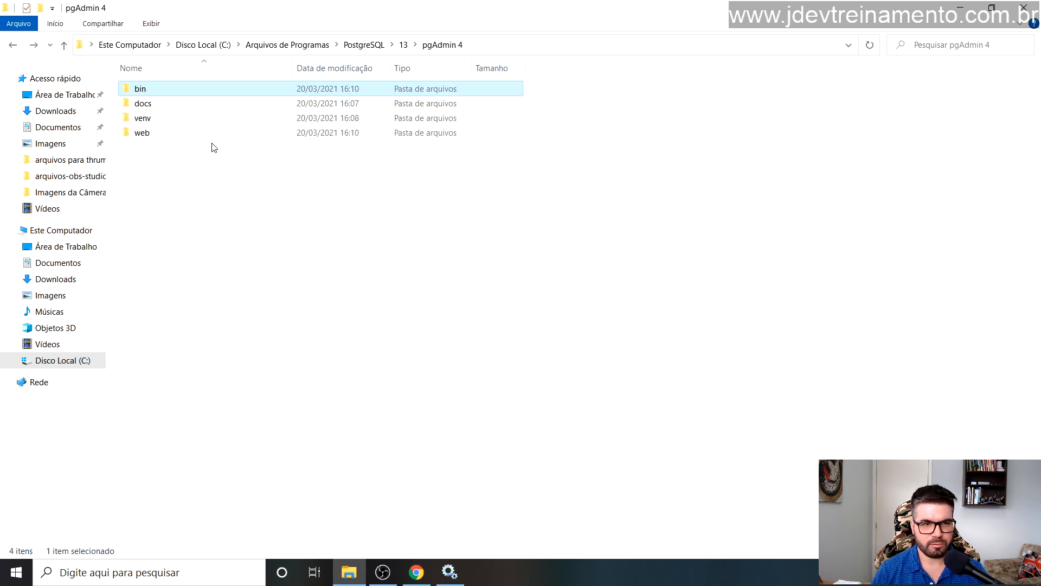
key("Return")
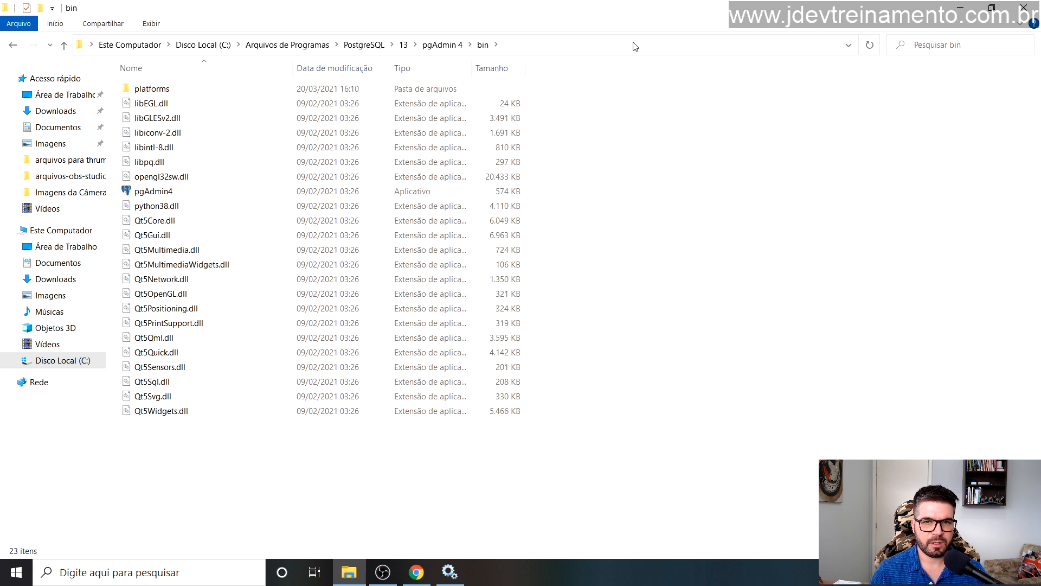
left_click(641, 41)
left_click(296, 50)
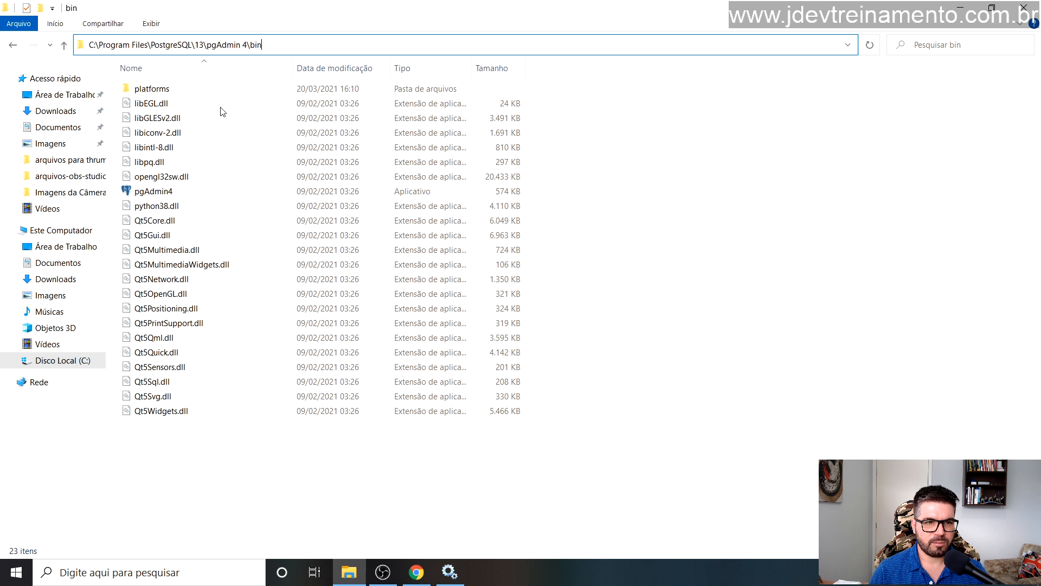
Step: Send pgAdmin4 to the Desktop as a shortcut and show the desktop
left_click(163, 195)
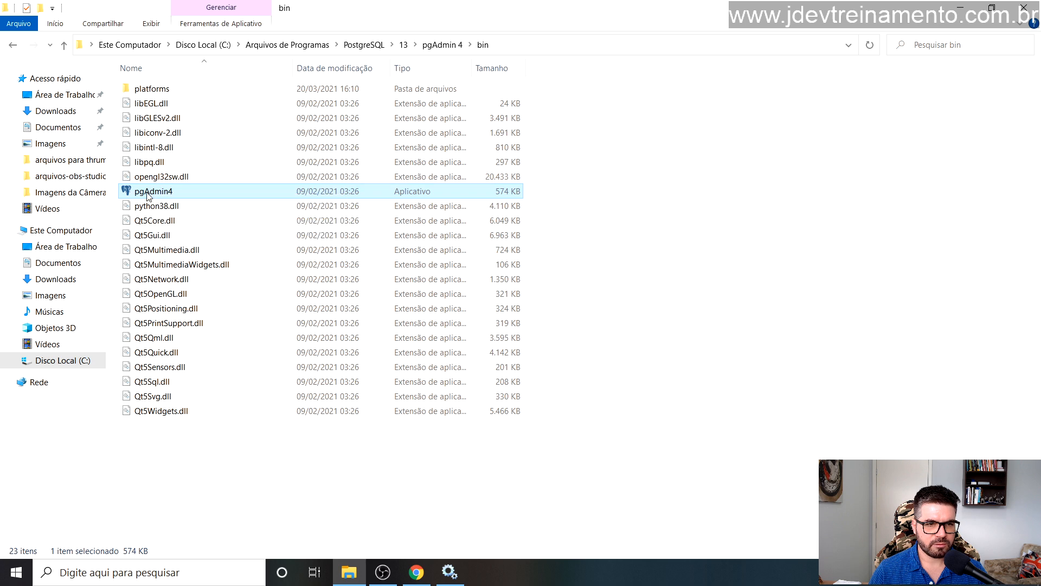
right_click(148, 195)
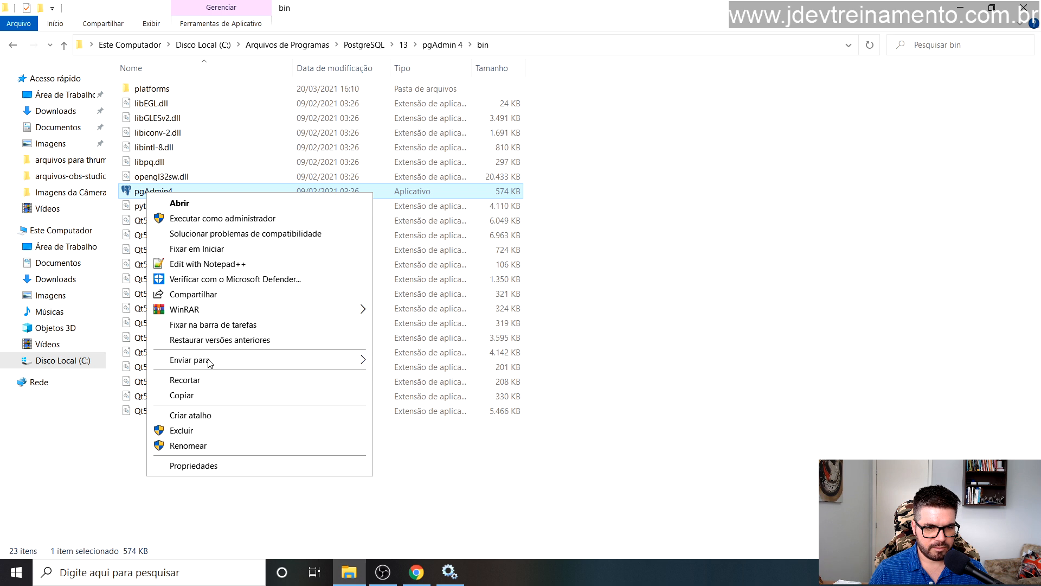
mouse_move(210, 363)
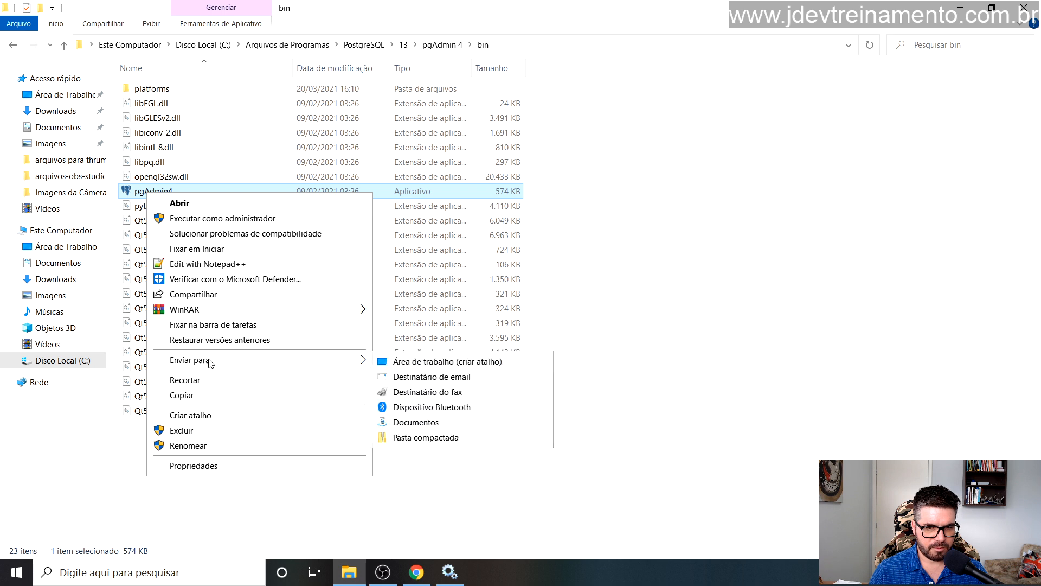
left_click(434, 367)
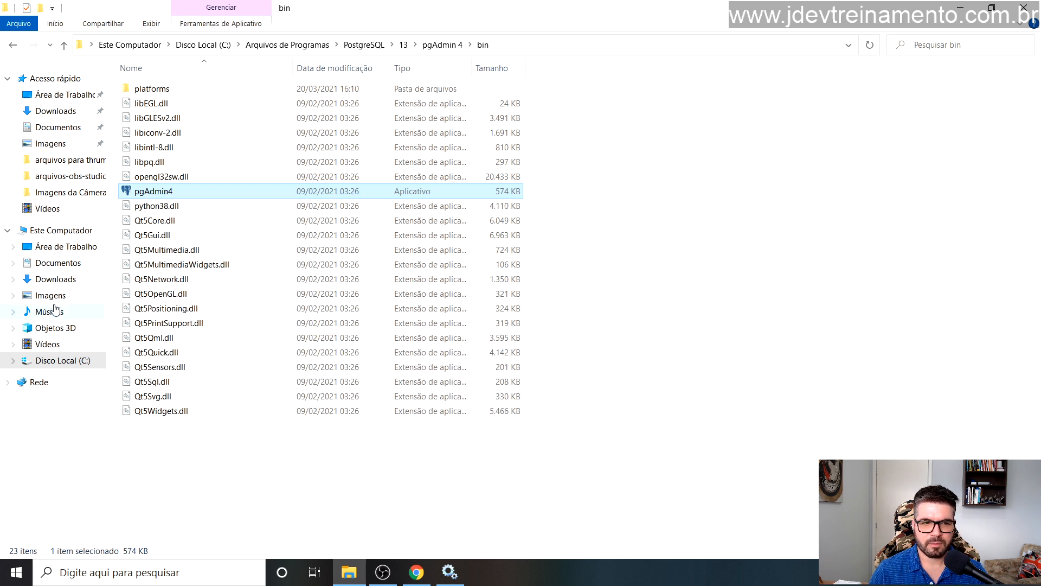
right_click(173, 193)
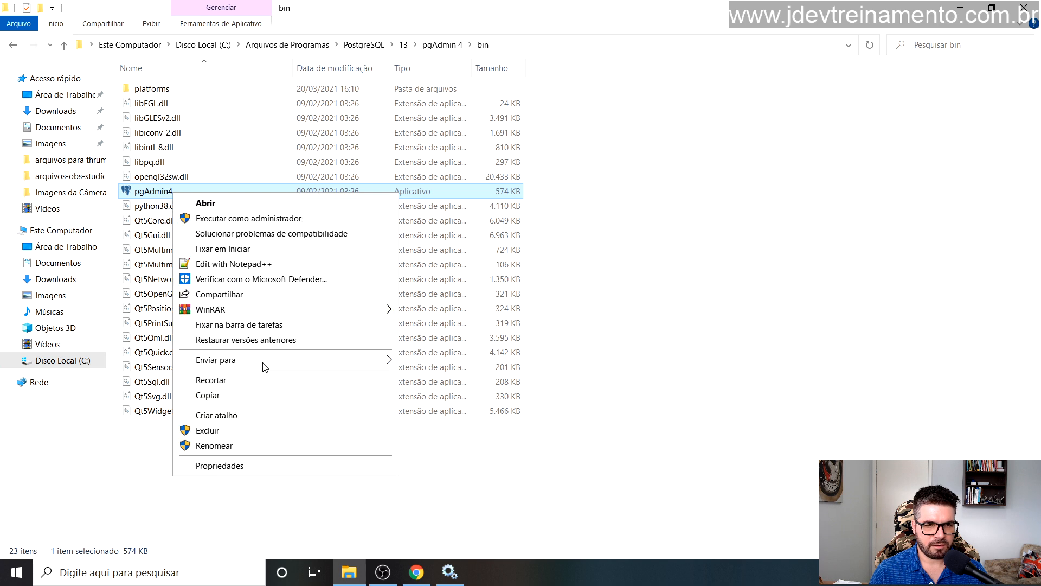
mouse_move(266, 367)
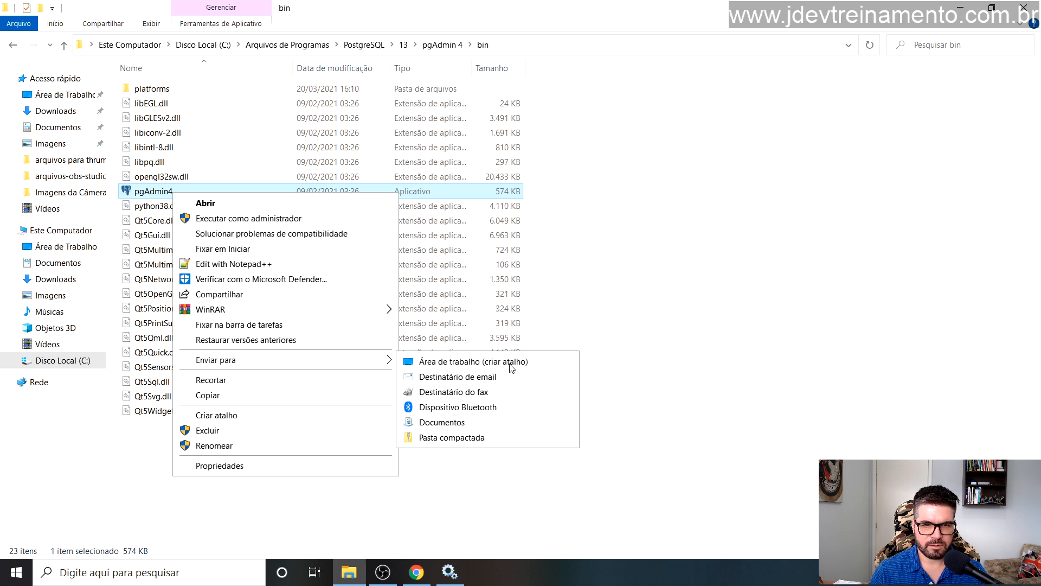
left_click(491, 369)
key("super+d")
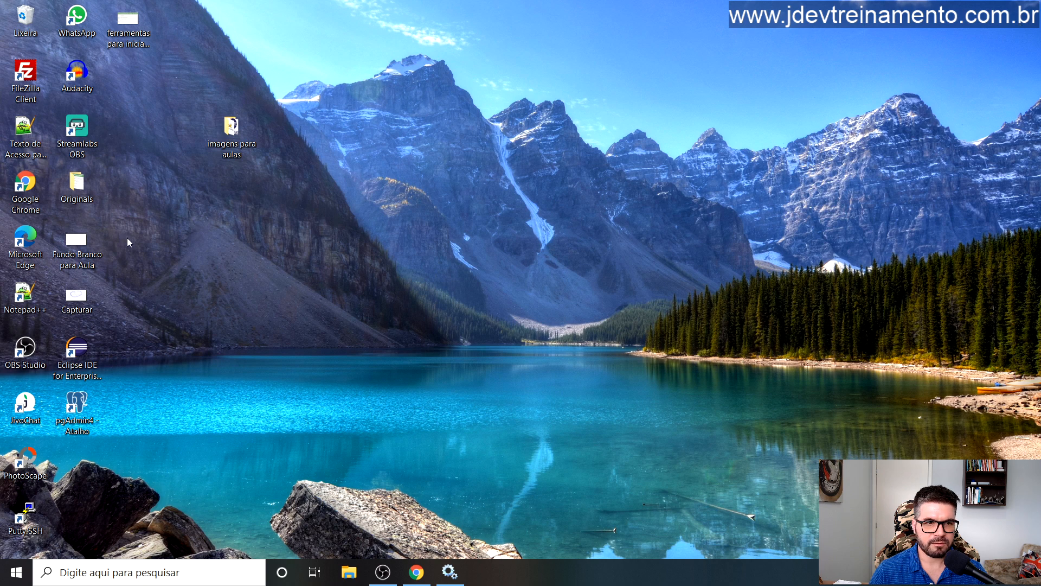
Step: Check the new pgAdmin4 desktop shortcut, then open a new File Explorer window
left_click(70, 418)
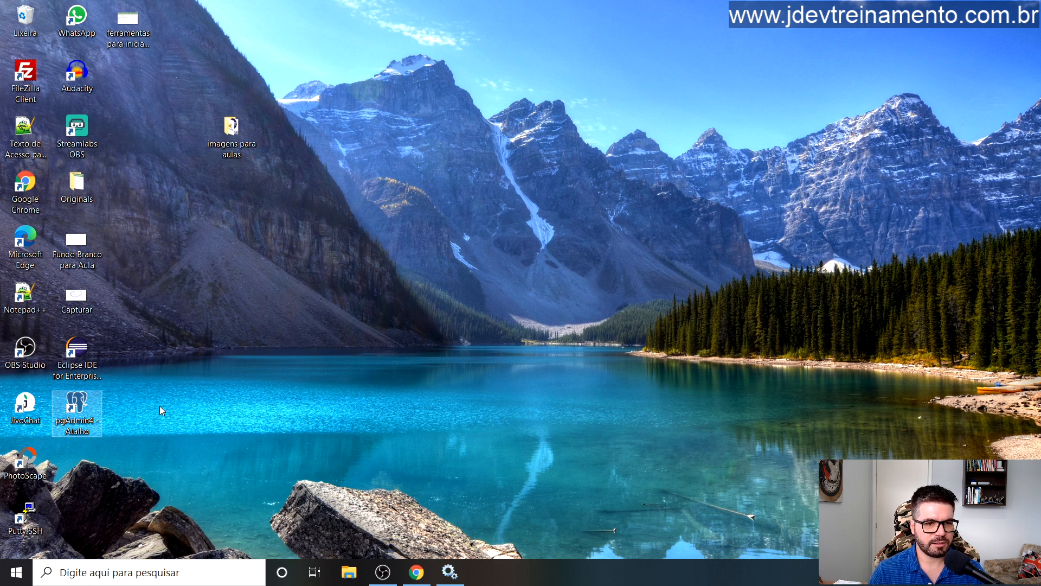
left_click(206, 416)
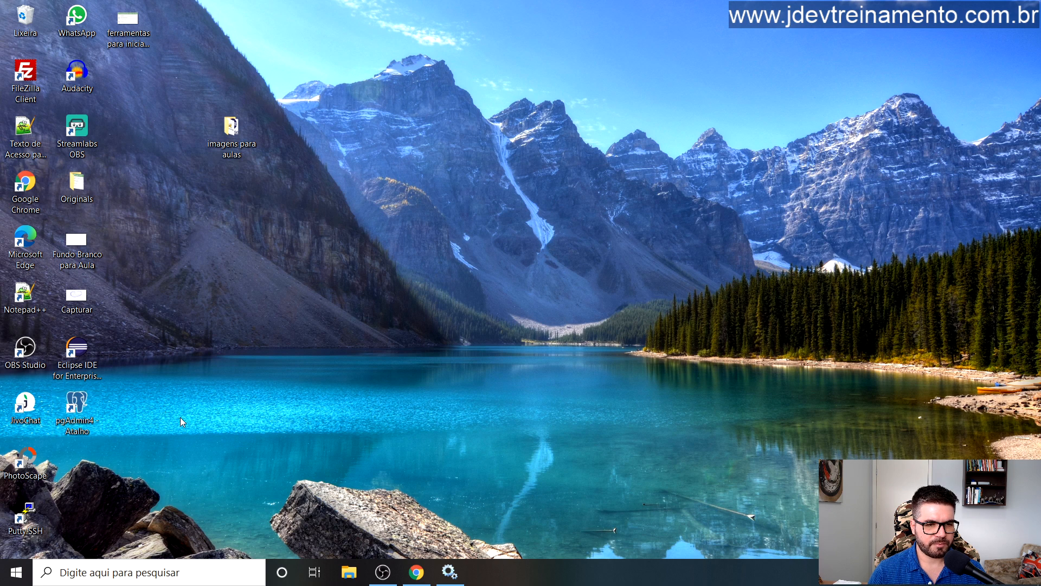
left_click(79, 413)
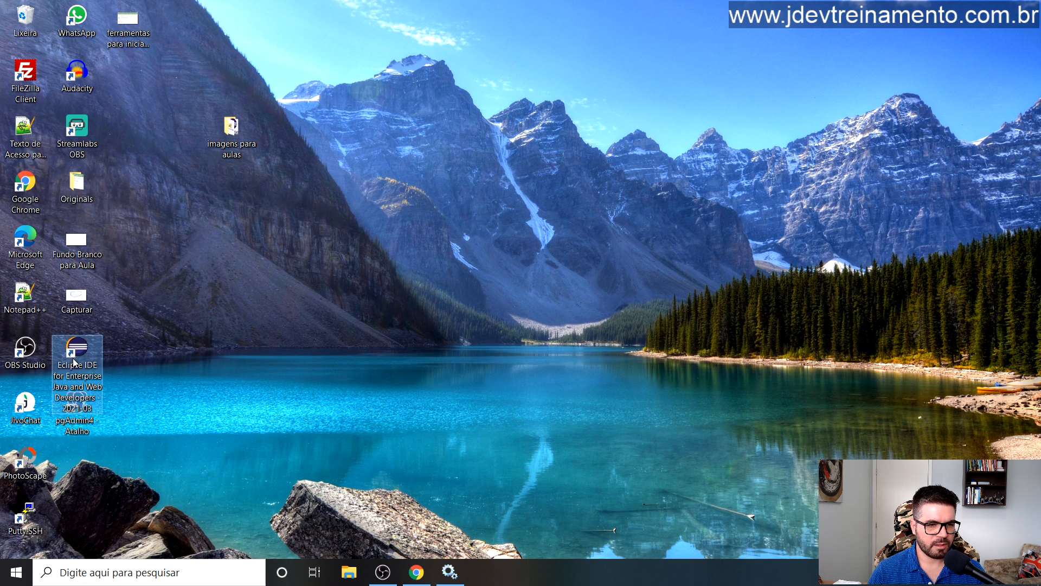
left_click(350, 578)
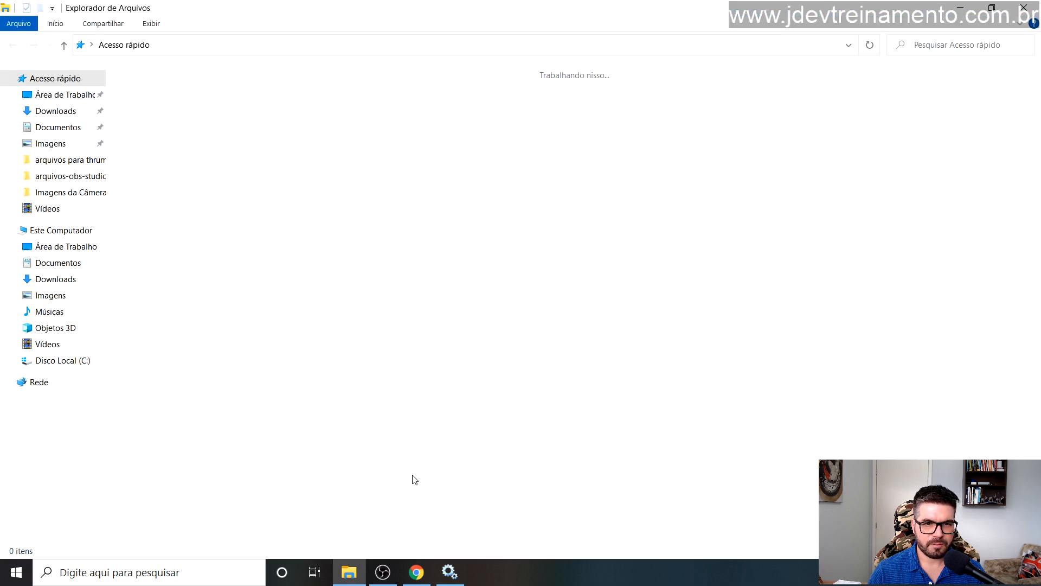
Step: Copy apache-tomcat-10.0.4-windows-x64.zip from the Downloads folder
left_click(79, 362)
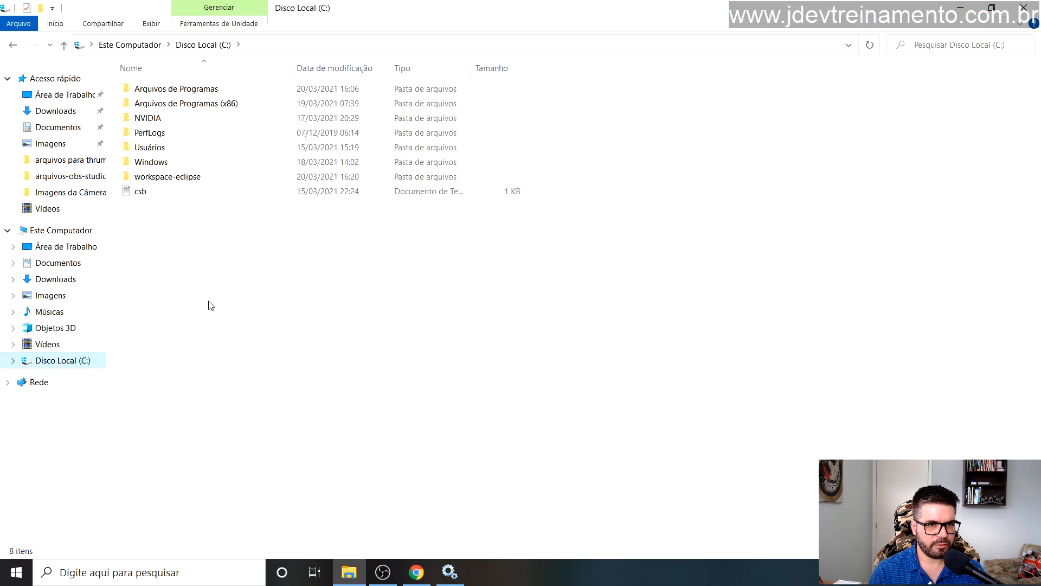
left_click(55, 112)
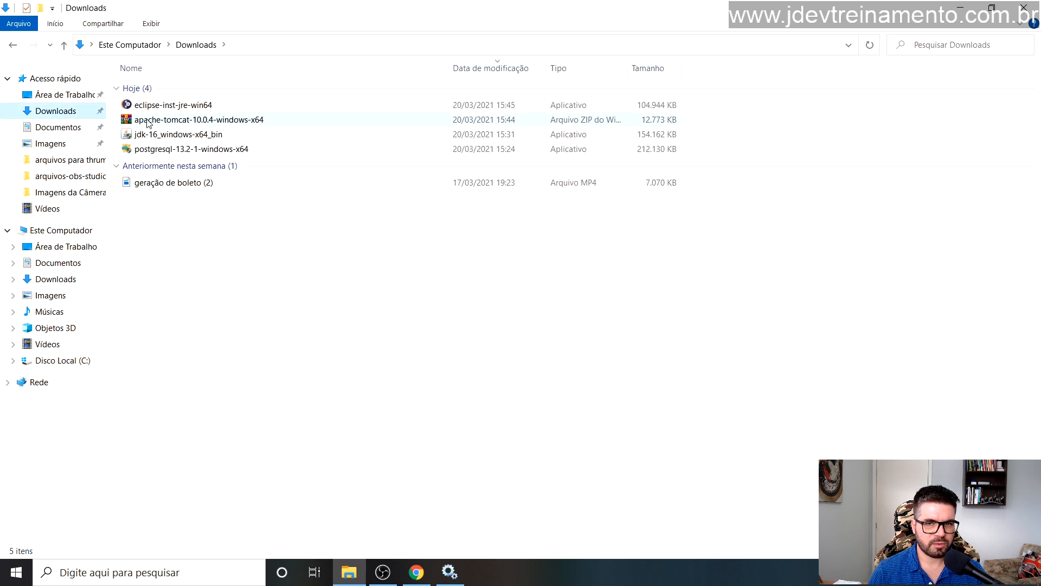
left_click(233, 122)
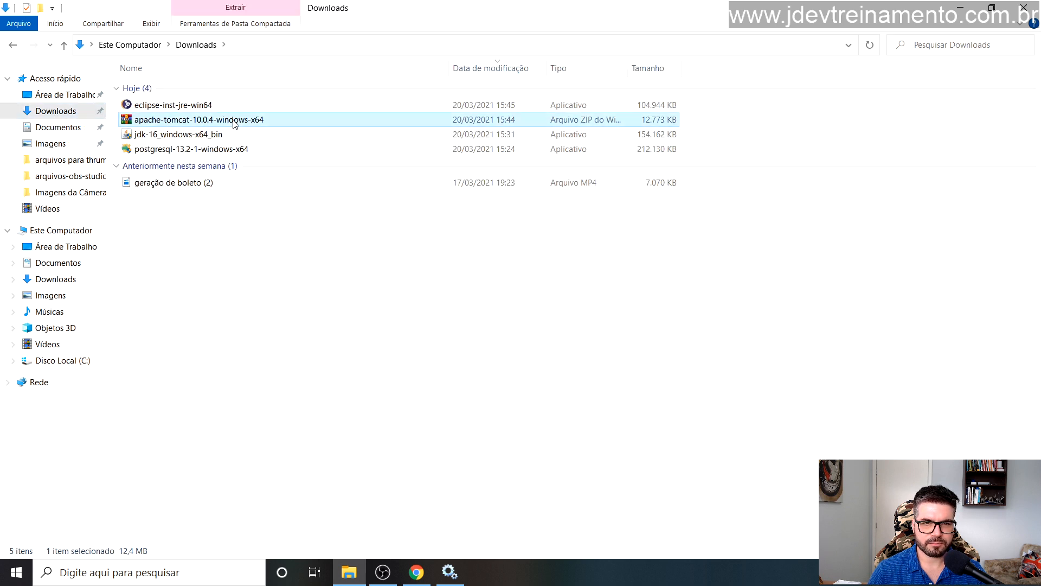
left_click(232, 296)
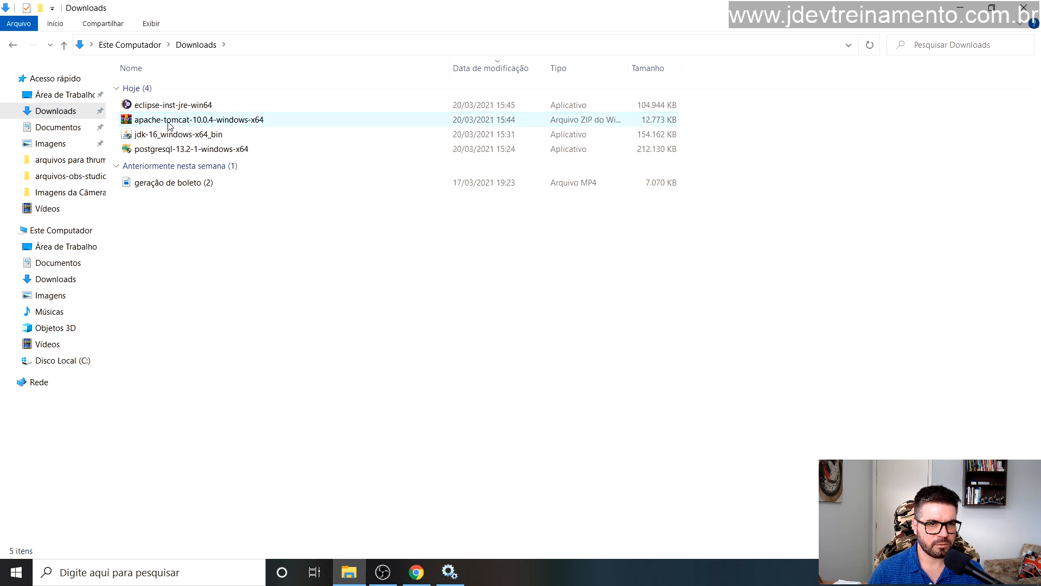
left_click(169, 124)
left_click(216, 295)
left_click(174, 123)
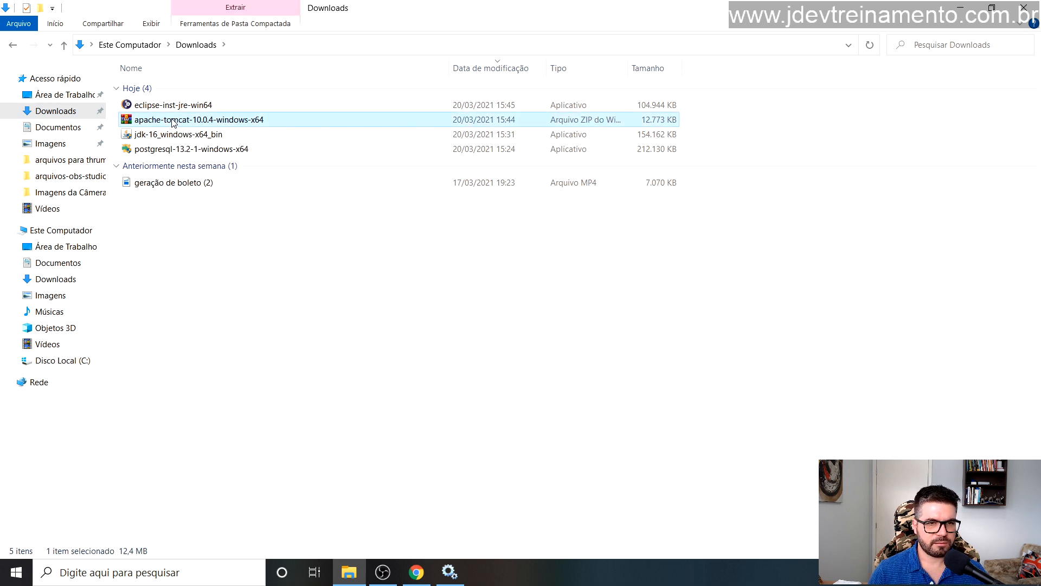
right_click(176, 120)
left_click(228, 297)
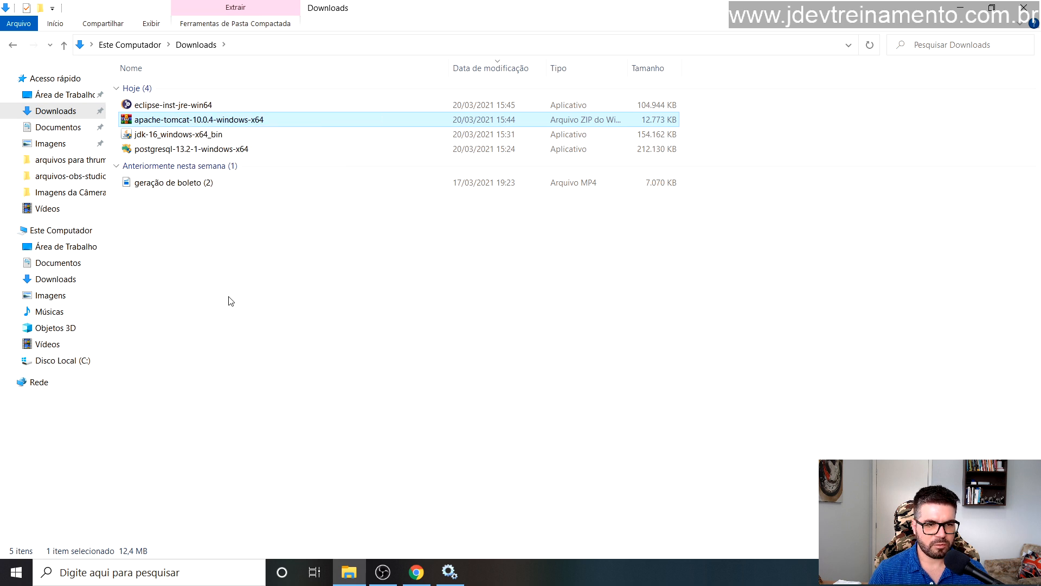
Step: Paste the Tomcat ZIP into C: as administrator and extract it there with WinRAR 'Extrair aqui'
left_click(83, 360)
right_click(169, 252)
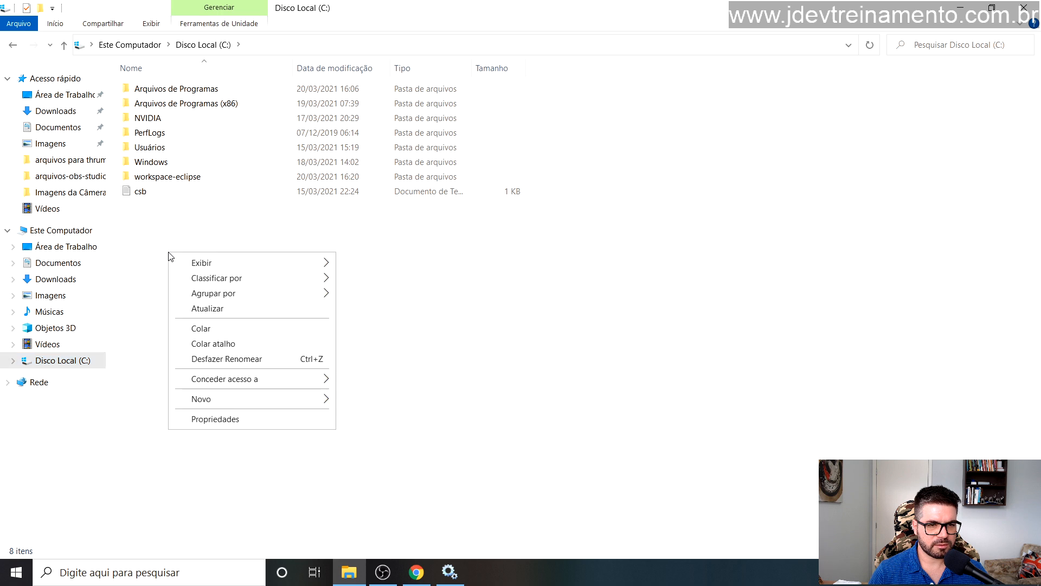
left_click(220, 329)
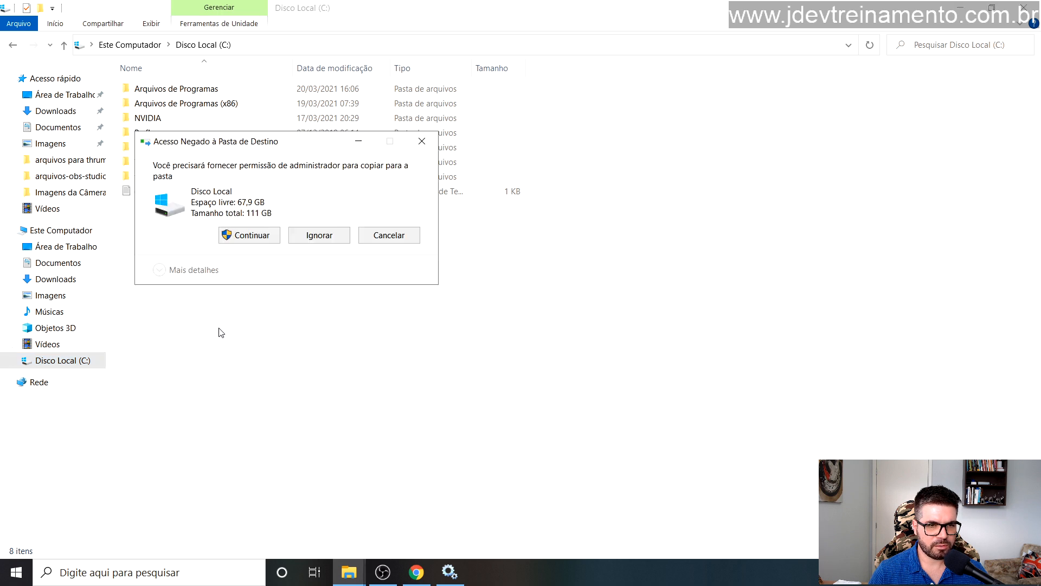
left_click(252, 235)
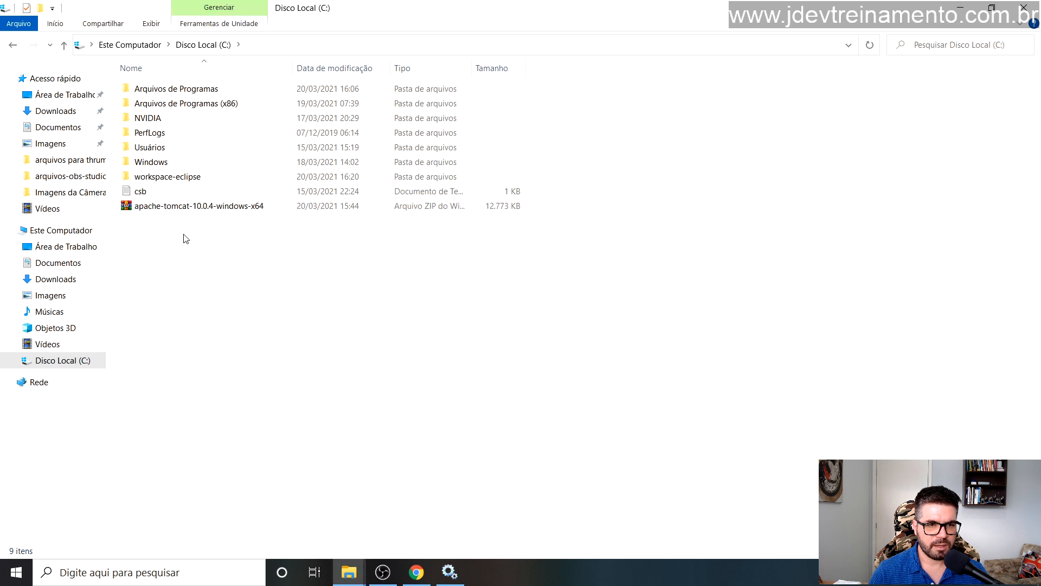
right_click(187, 211)
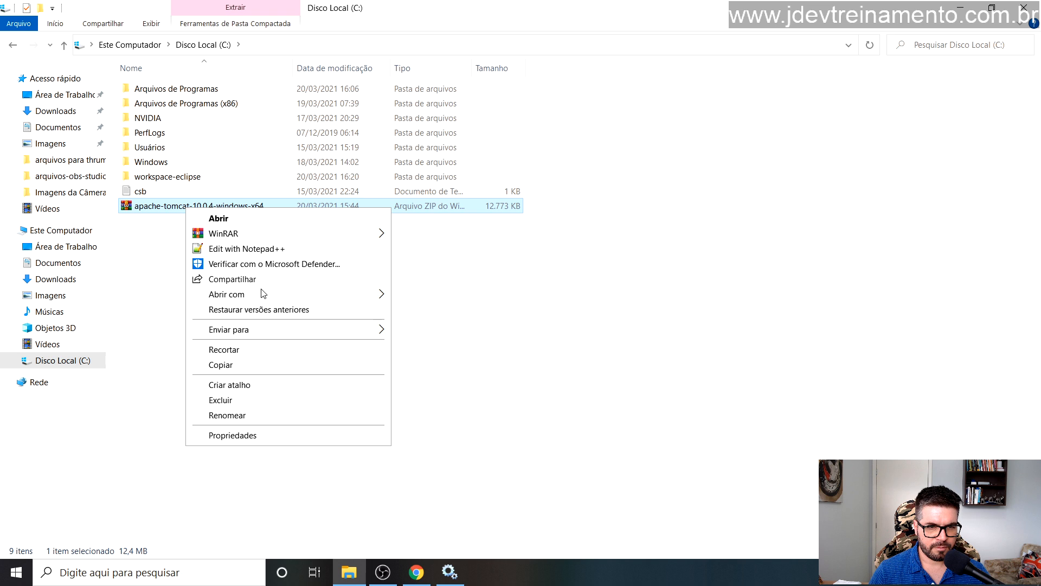
mouse_move(232, 233)
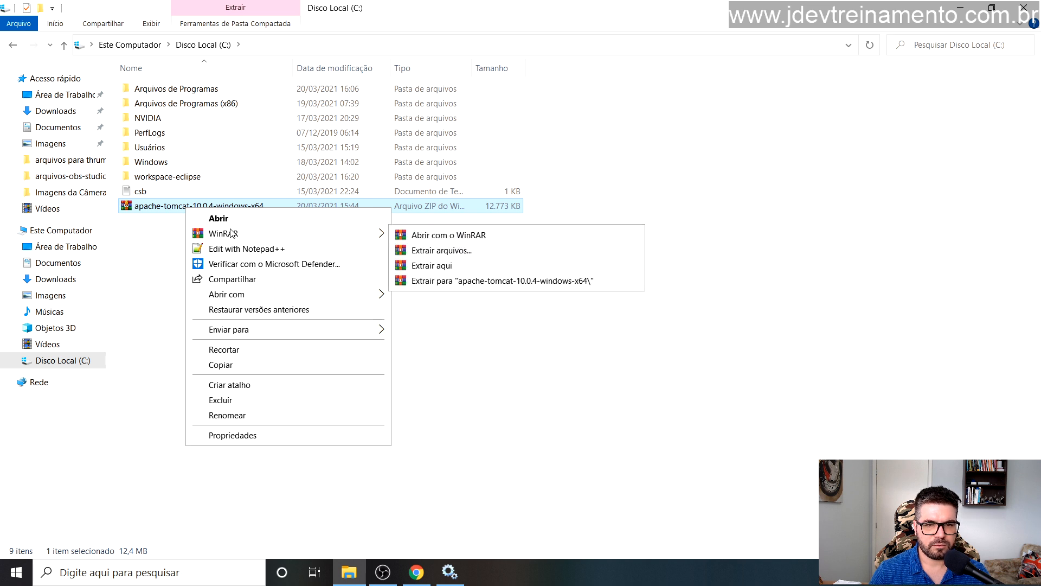
left_click(434, 269)
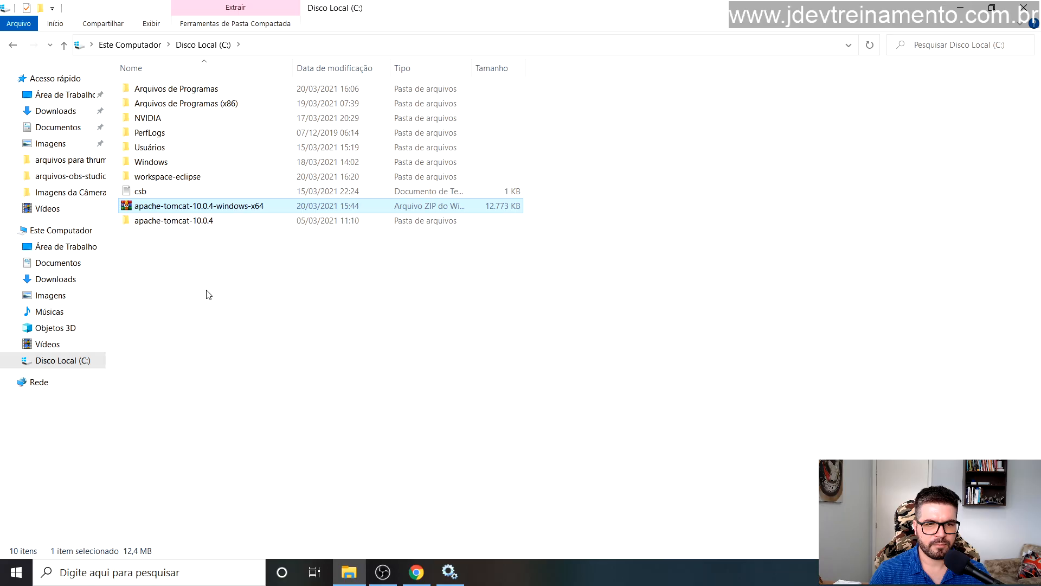
Step: Delete the Tomcat ZIP from C:, confirming with administrator permission
double_click(191, 220)
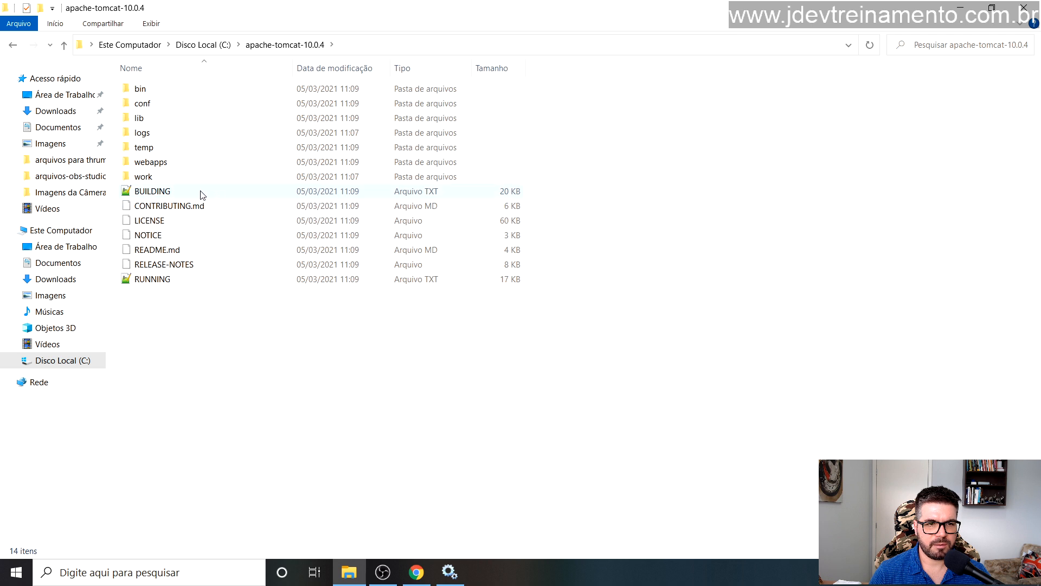
key("BackSpace")
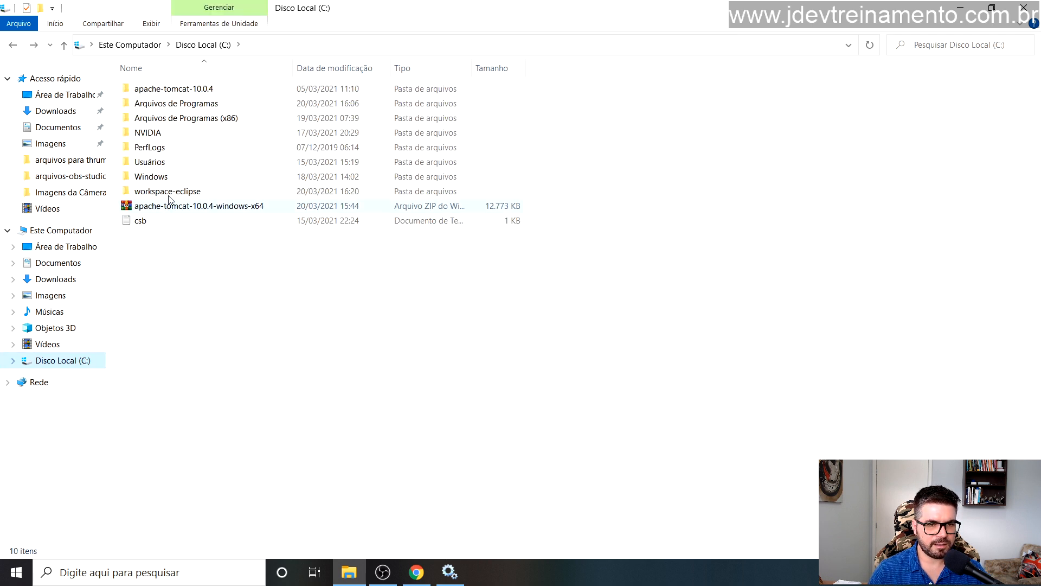
double_click(186, 92)
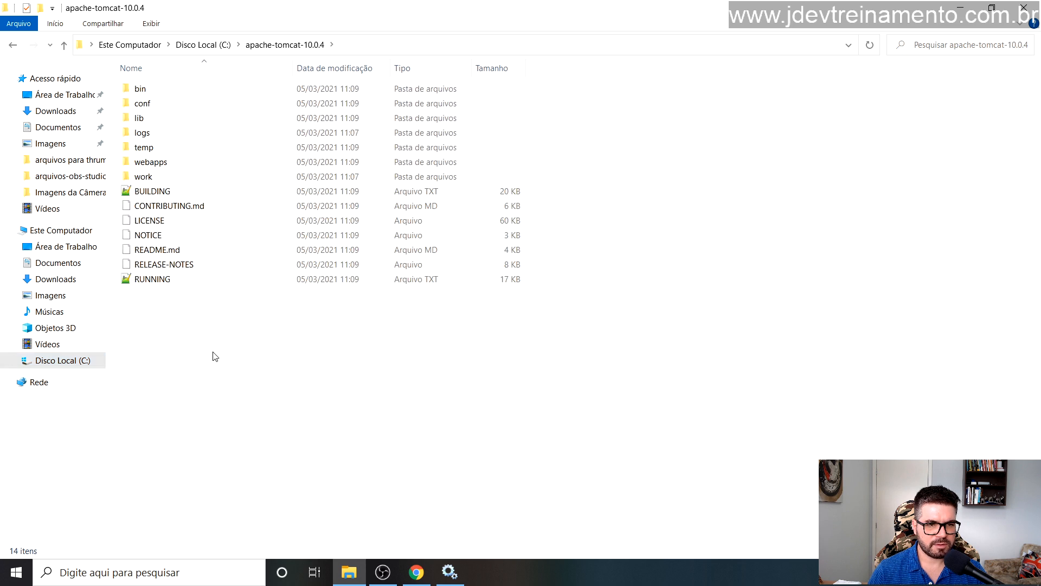
key("alt+Left")
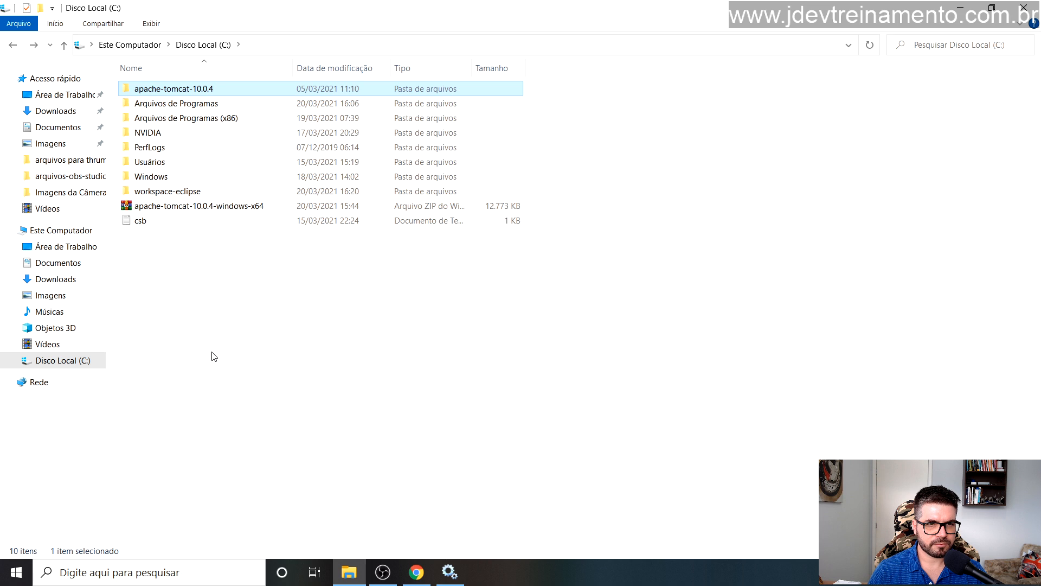
left_click(189, 207)
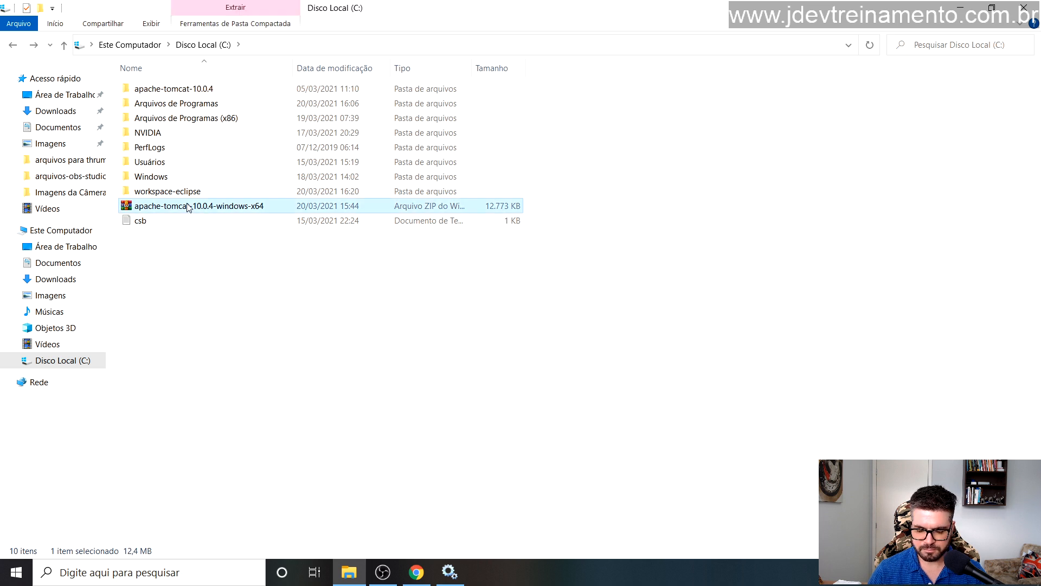
key("Delete")
key("Return")
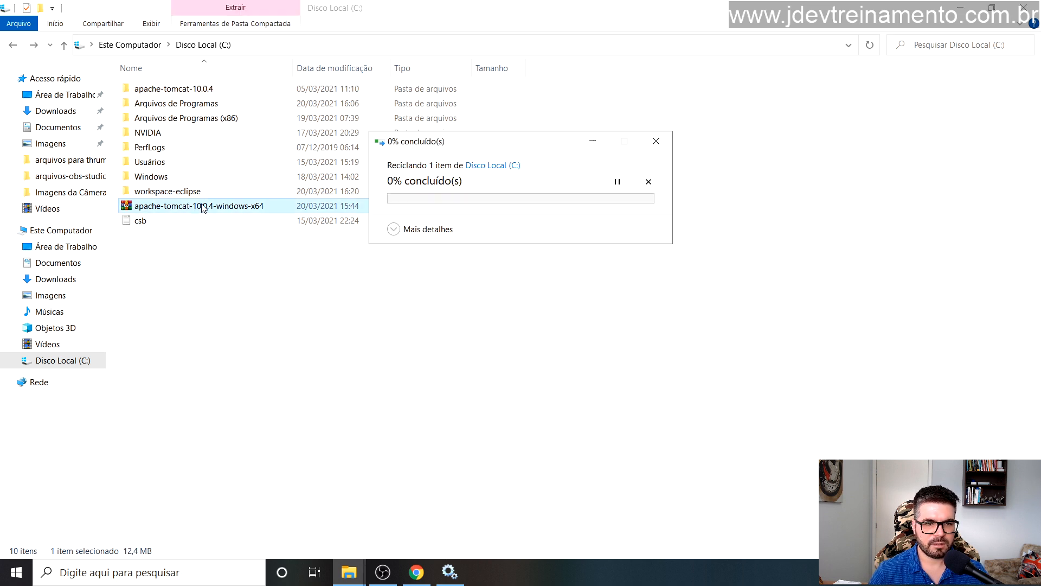
Step: Open apache-tomcat-10.0.4\bin and type 'st' to jump to the startup script
double_click(186, 92)
key("Down")
key("Down")
key("Down")
key("Up")
key("Up")
key("Up")
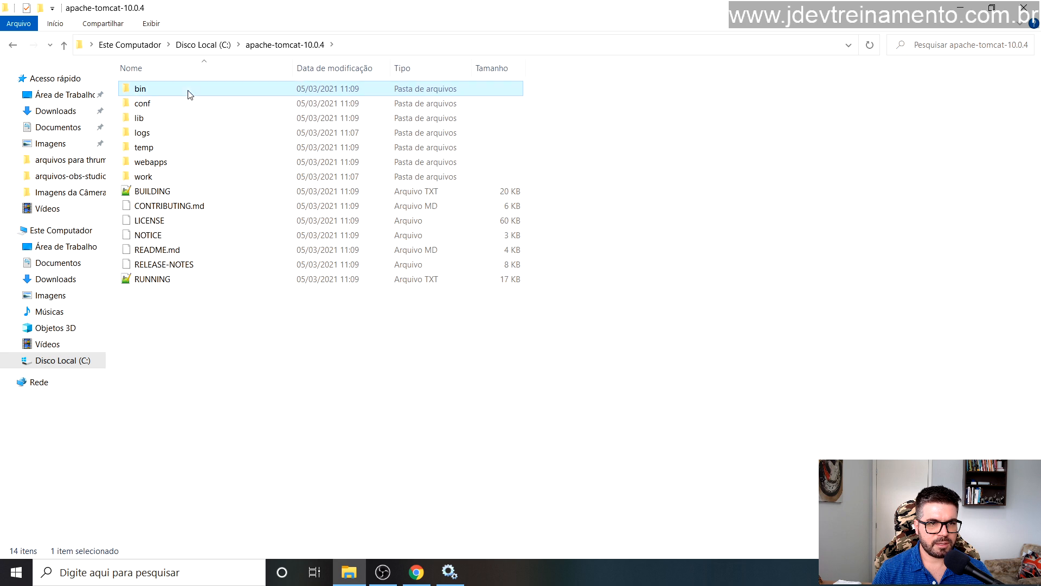
key("Return")
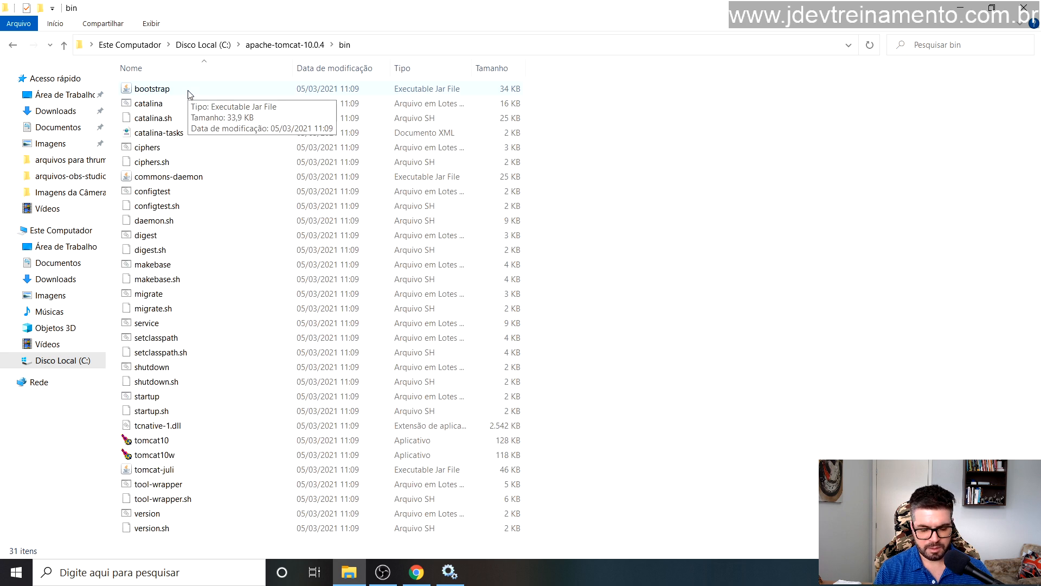
type("st")
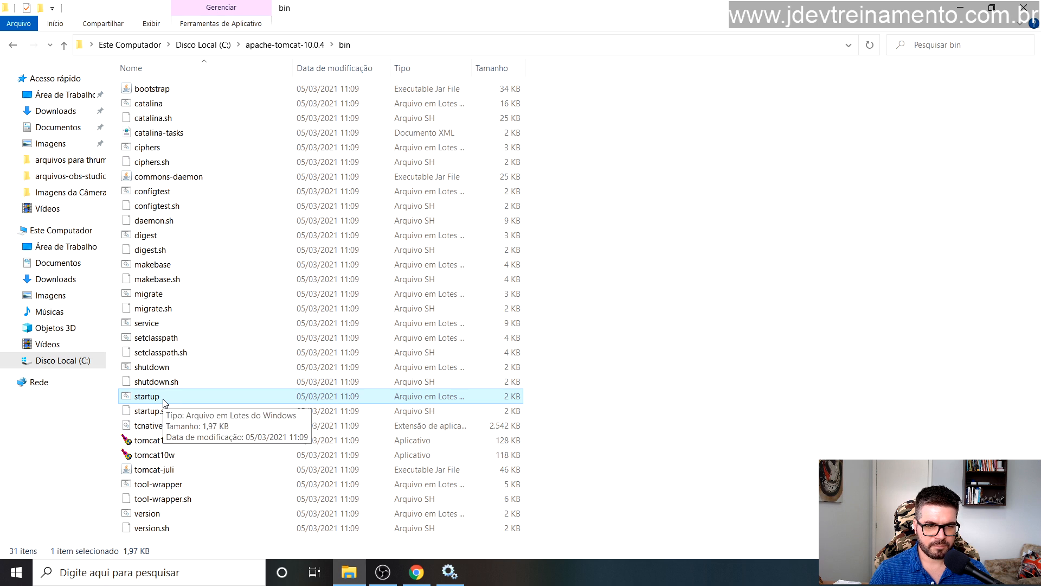
Step: Run startup.bat to launch Tomcat and allow Java through the Windows firewall
double_click(163, 400)
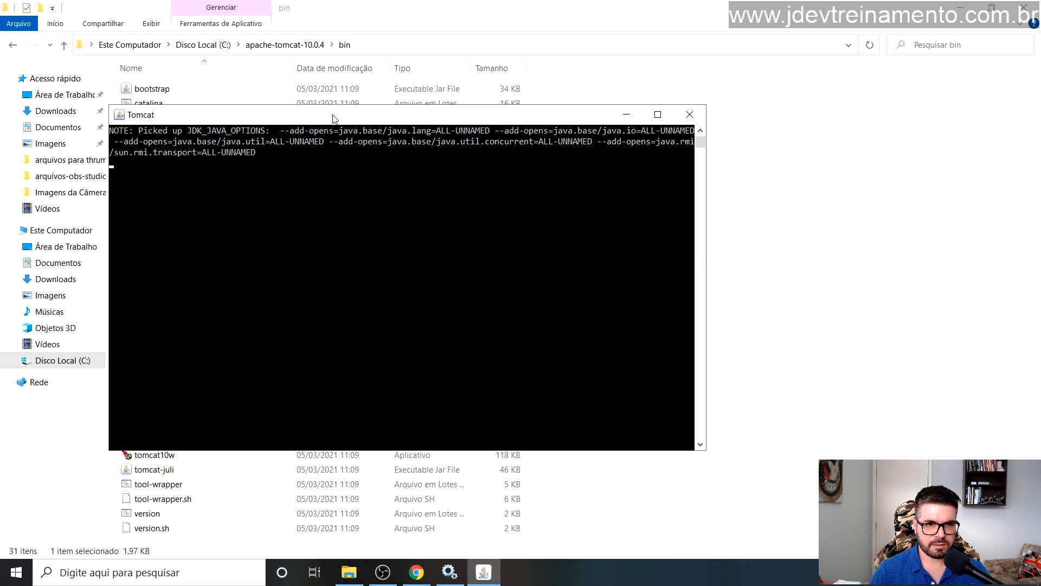
left_click_drag(386, 120, 396, 108)
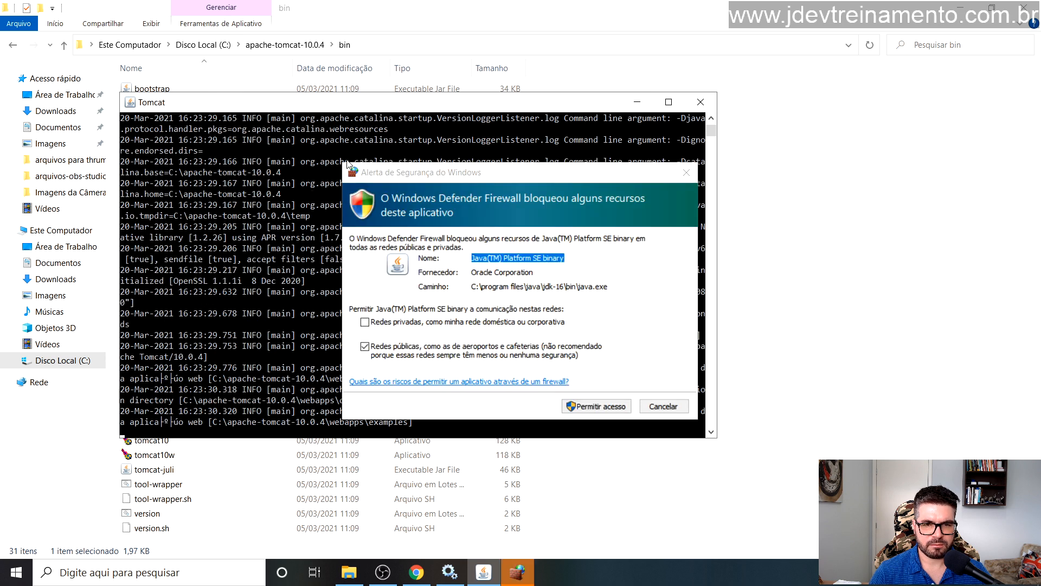
left_click_drag(352, 172, 291, 147)
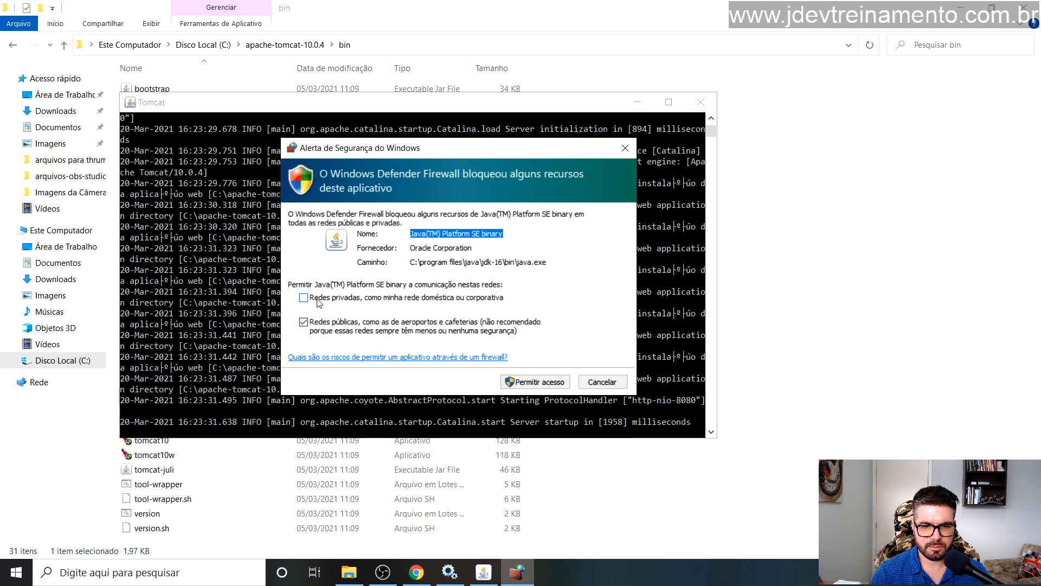
left_click(531, 383)
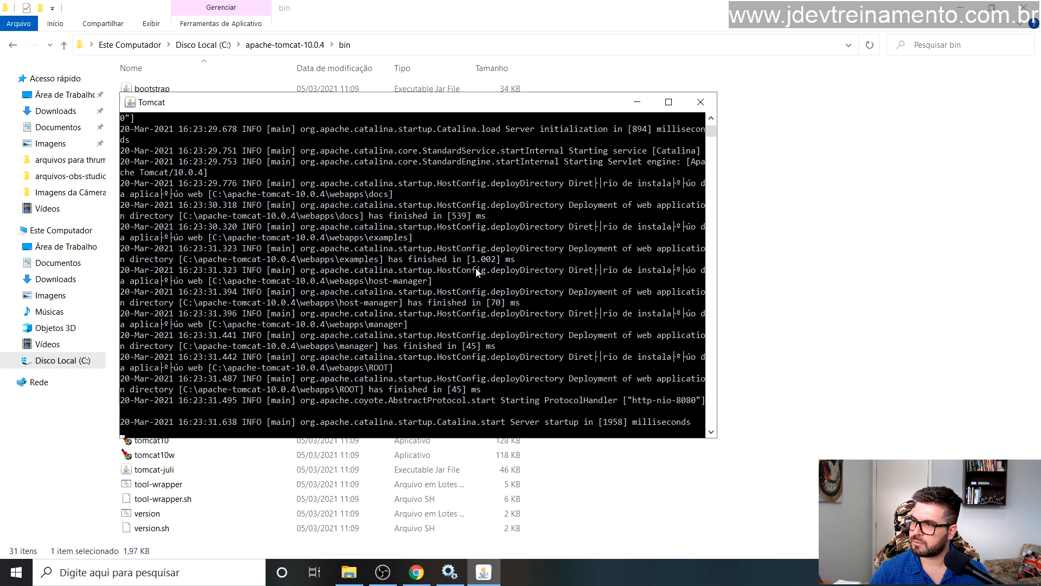
Step: Widen the Tomcat console to read the startup log, then switch to Chrome
scroll(470, 303, "down", 6)
scroll(469, 305, "up", 3)
left_click_drag(716, 349, 804, 352)
scroll(399, 242, "up", 16)
scroll(400, 242, "down", 15)
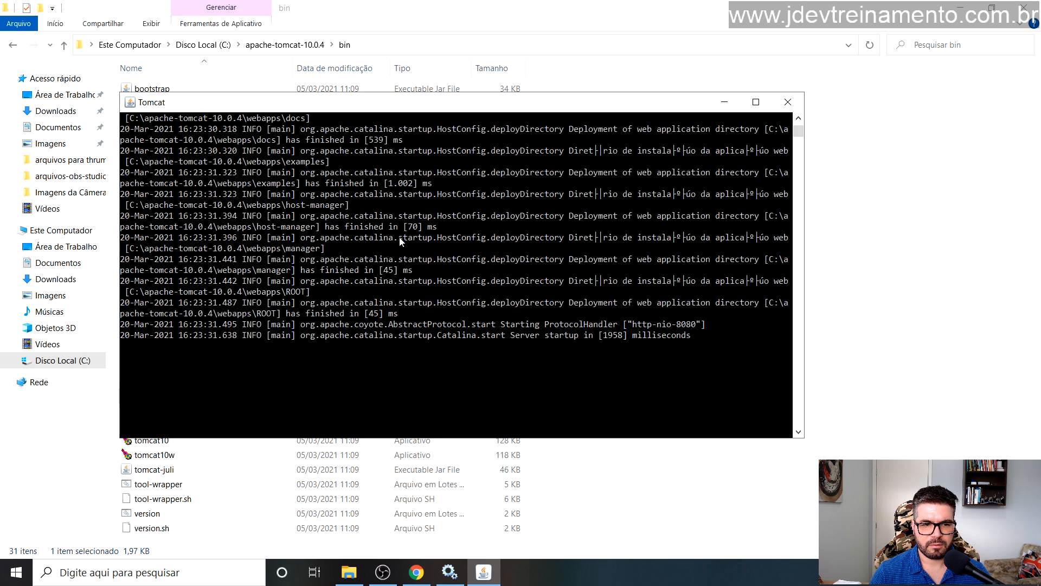
left_click(416, 572)
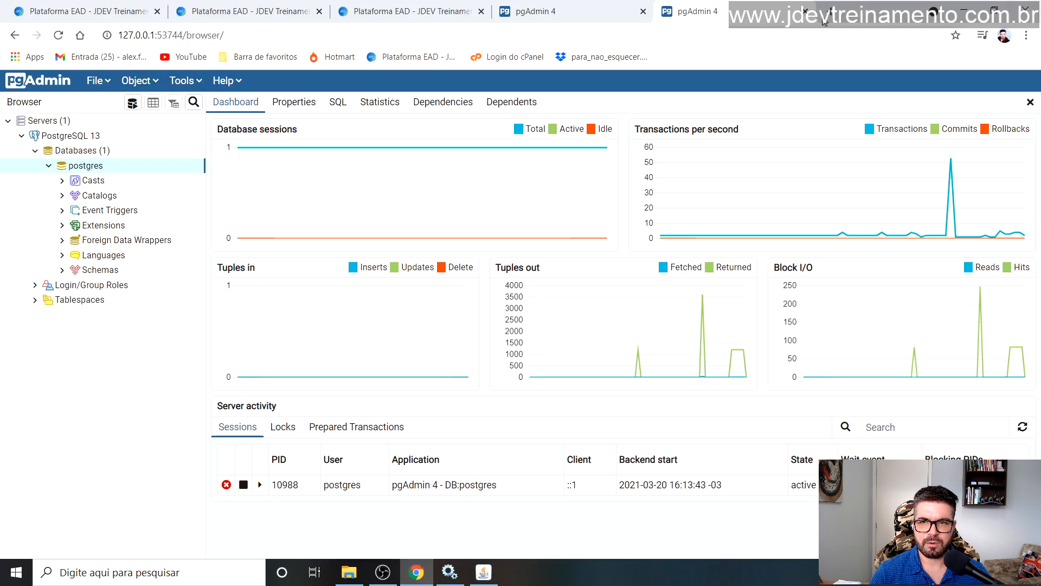
Step: Load localhost:8080 in a new Chrome tab to show the Tomcat 10.0.4 welcome page
left_click(993, 10)
left_click(993, 10)
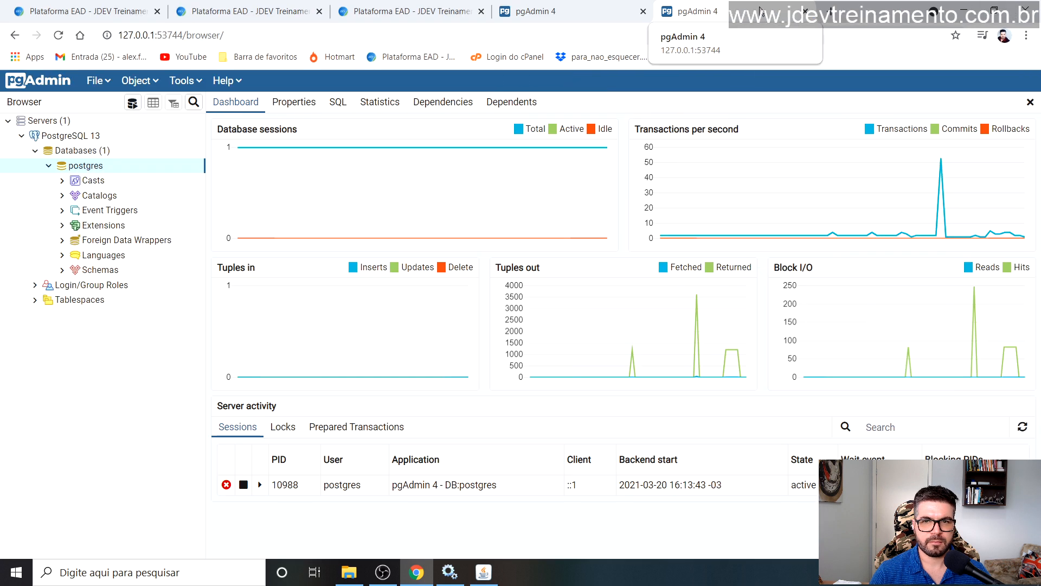
left_click(830, 11)
type("lo")
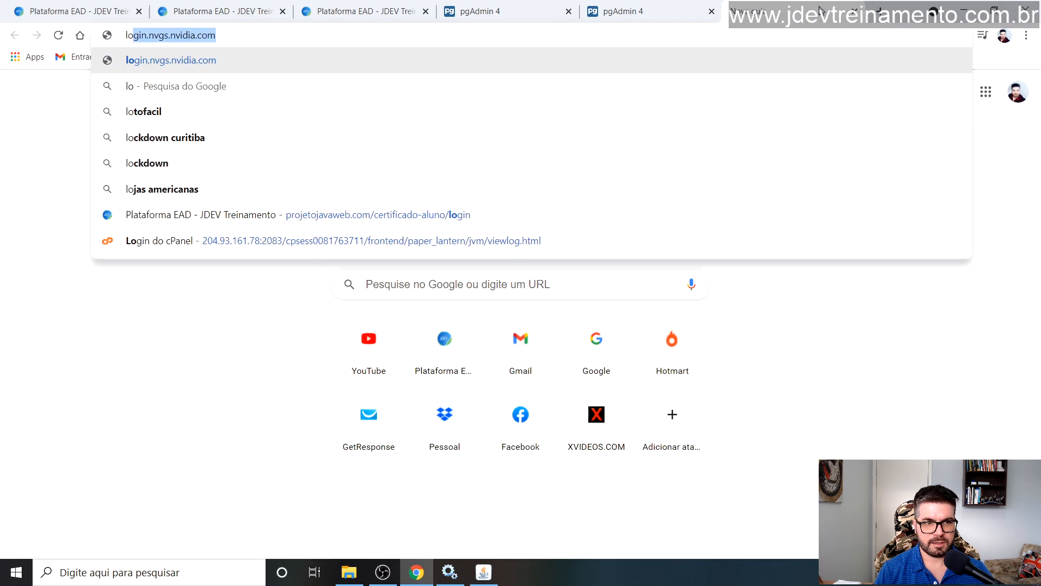
type("cal")
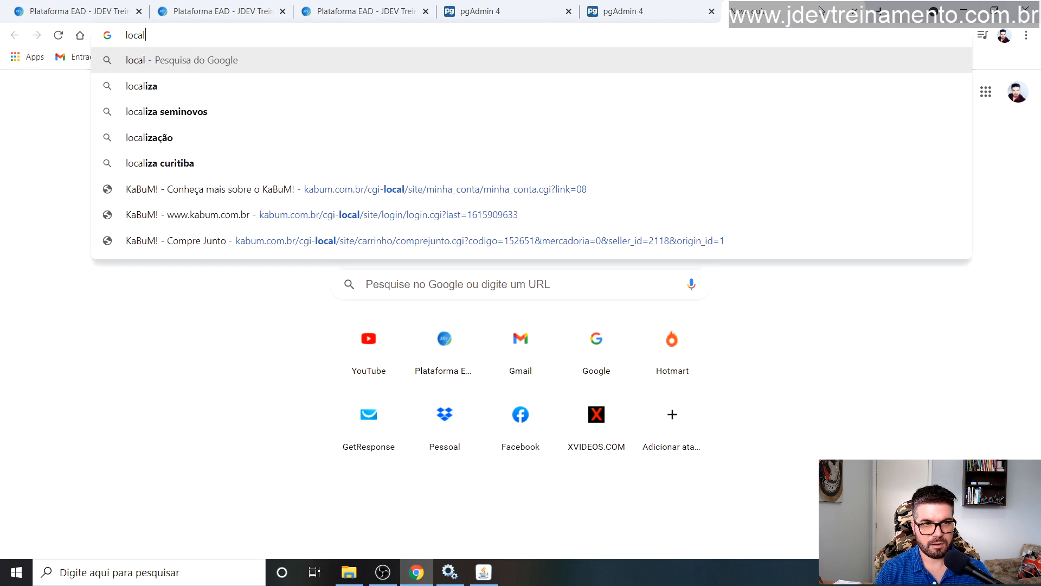
type("host:")
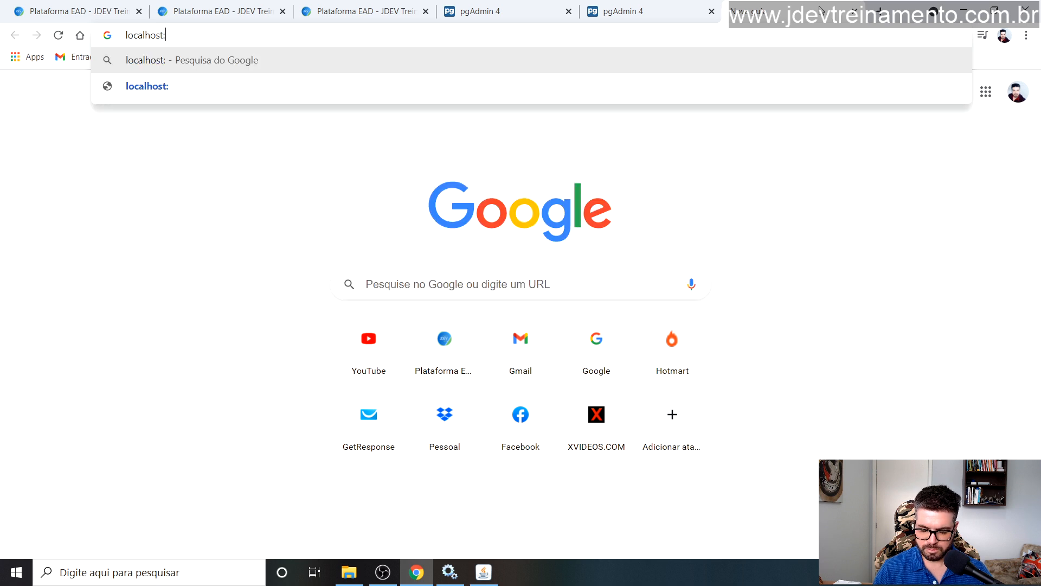
type("8080")
key("Return")
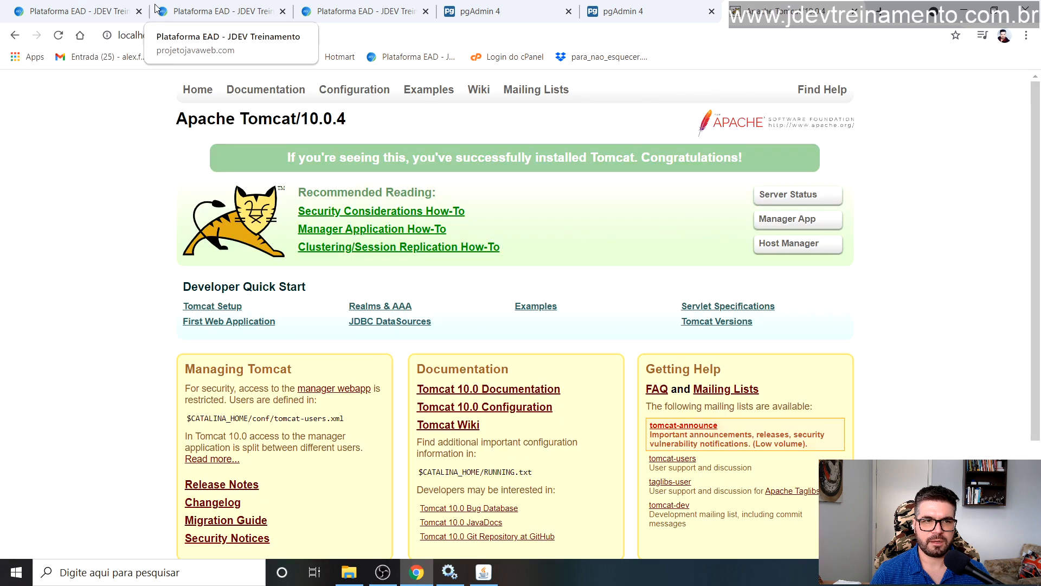
left_click(216, 29)
left_click(192, 40)
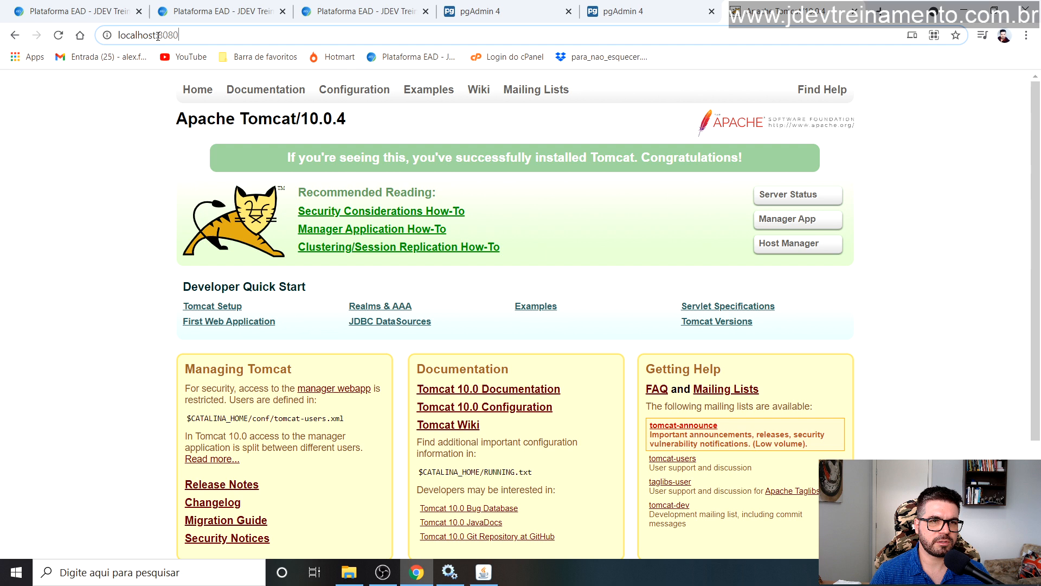
left_click_drag(193, 34, 108, 36)
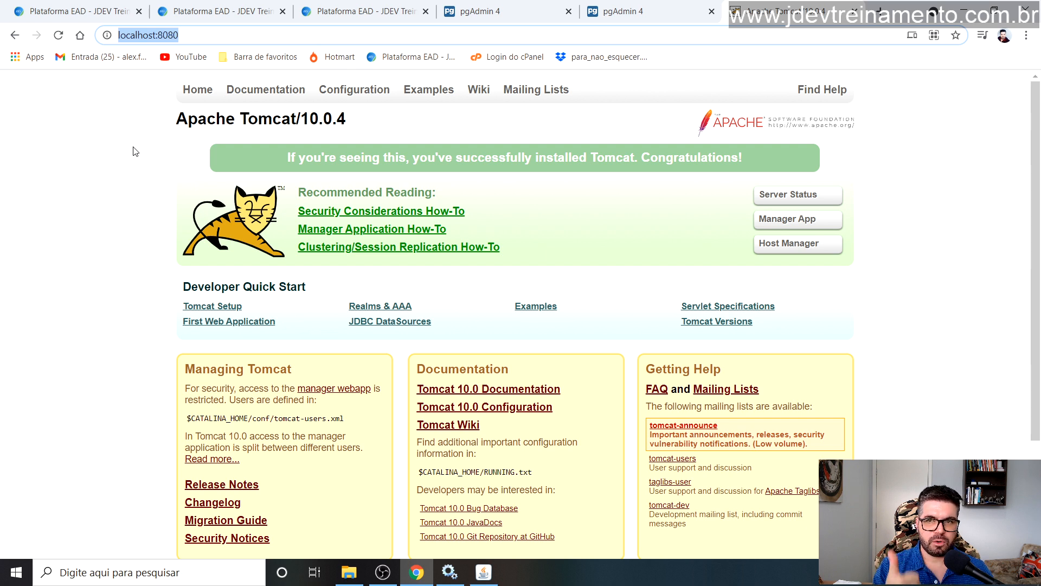
left_click(117, 114)
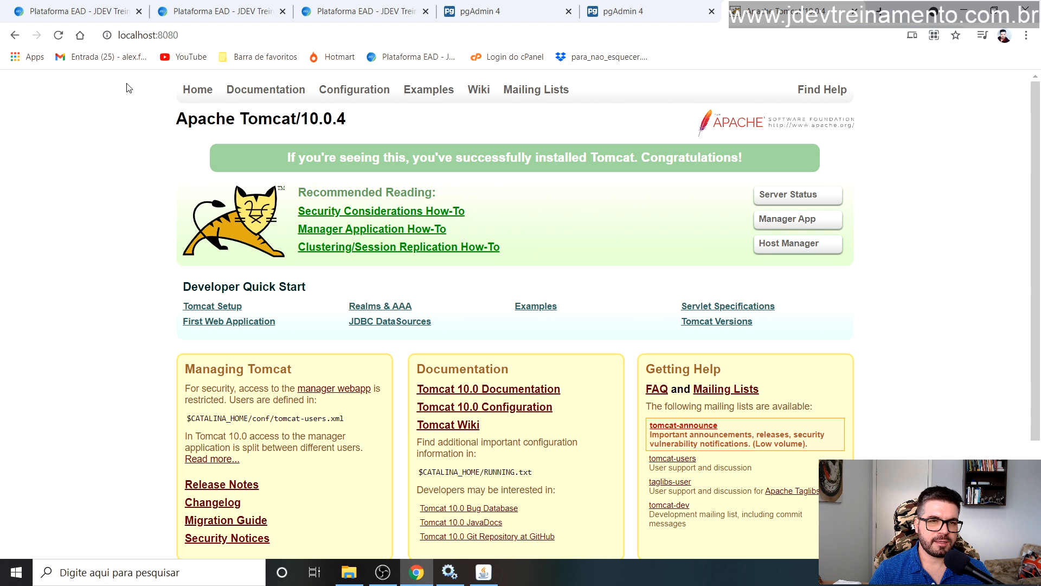
Step: Bring the Tomcat console back to the front and nudge it slightly left
left_click(484, 572)
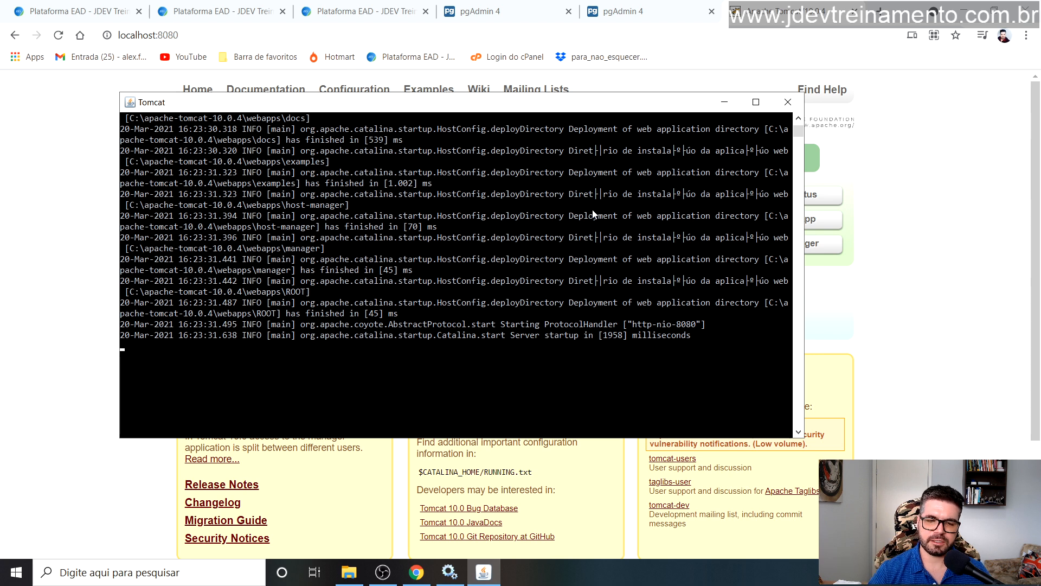
left_click_drag(498, 109, 488, 109)
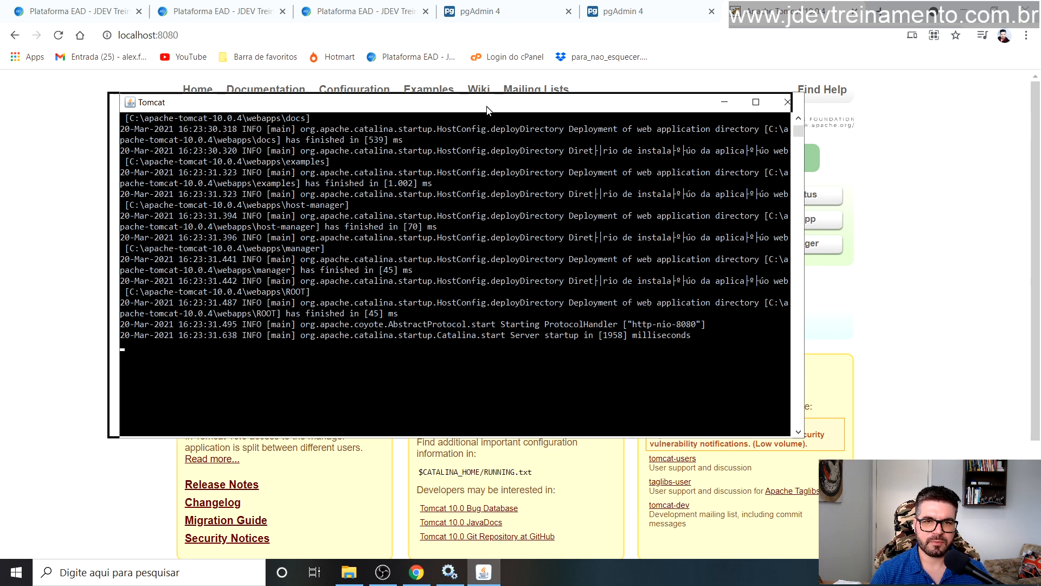
right_click(488, 112)
left_click(469, 107)
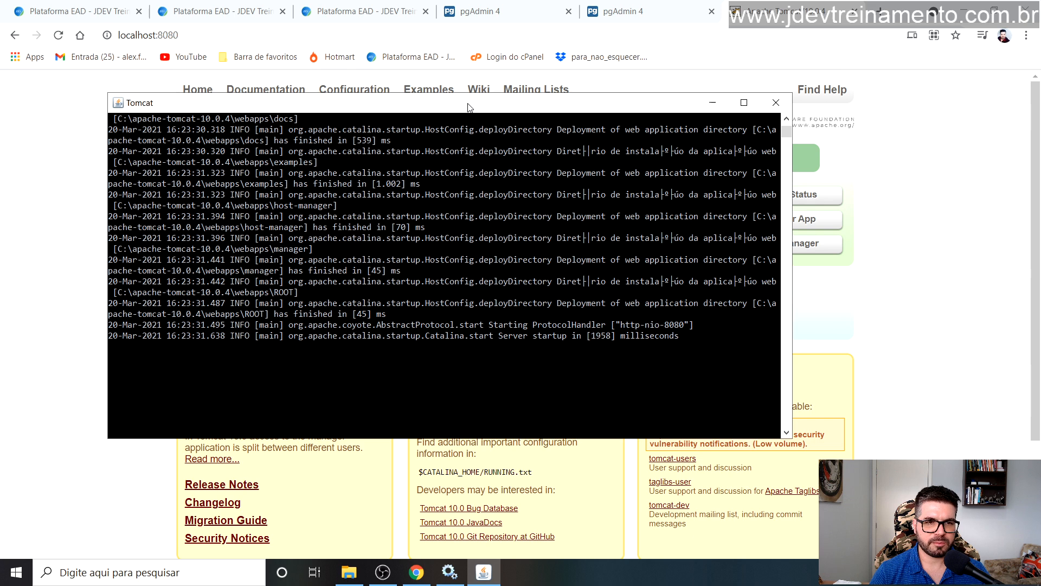